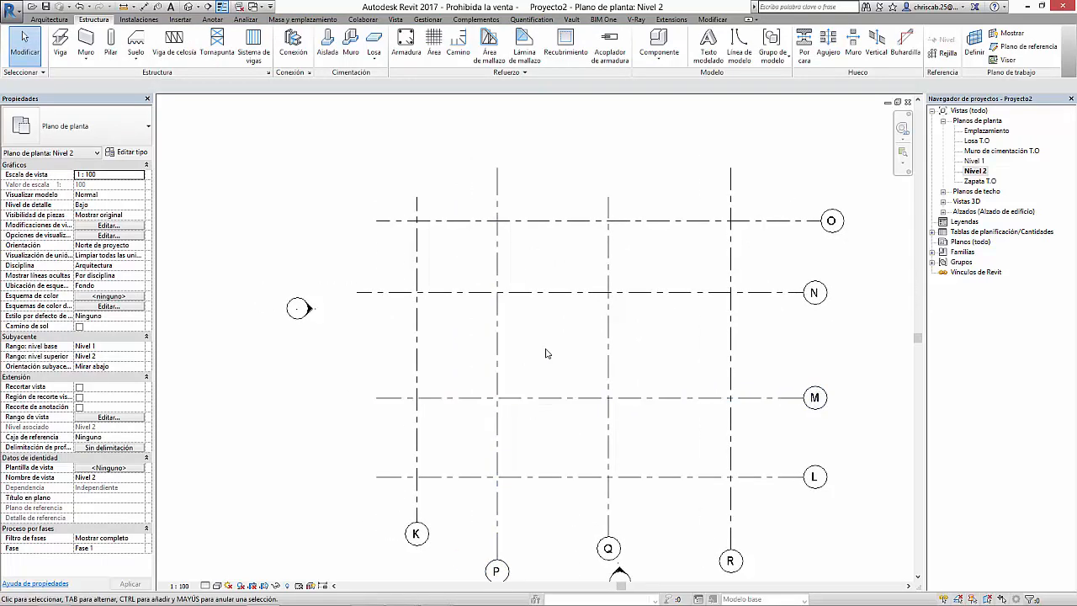
Place a vertical UC-Pilar universal 305x305x97UC structural column beside the intersection of grids K and L, with its depth reaching Nivel 1.
middle_drag(545, 354, 538, 327)
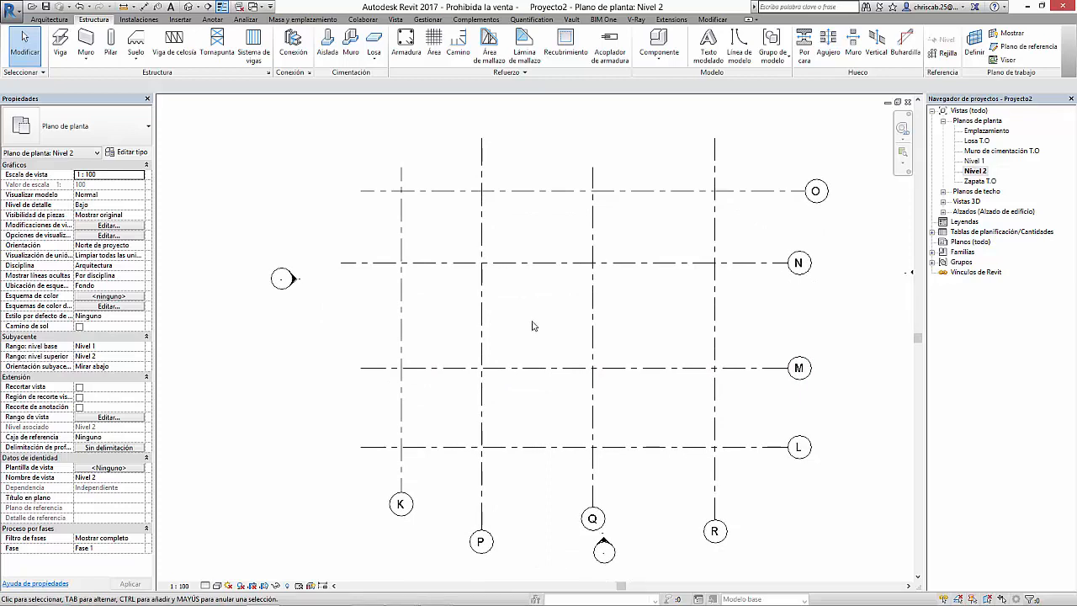
middle_drag(558, 430, 547, 478)
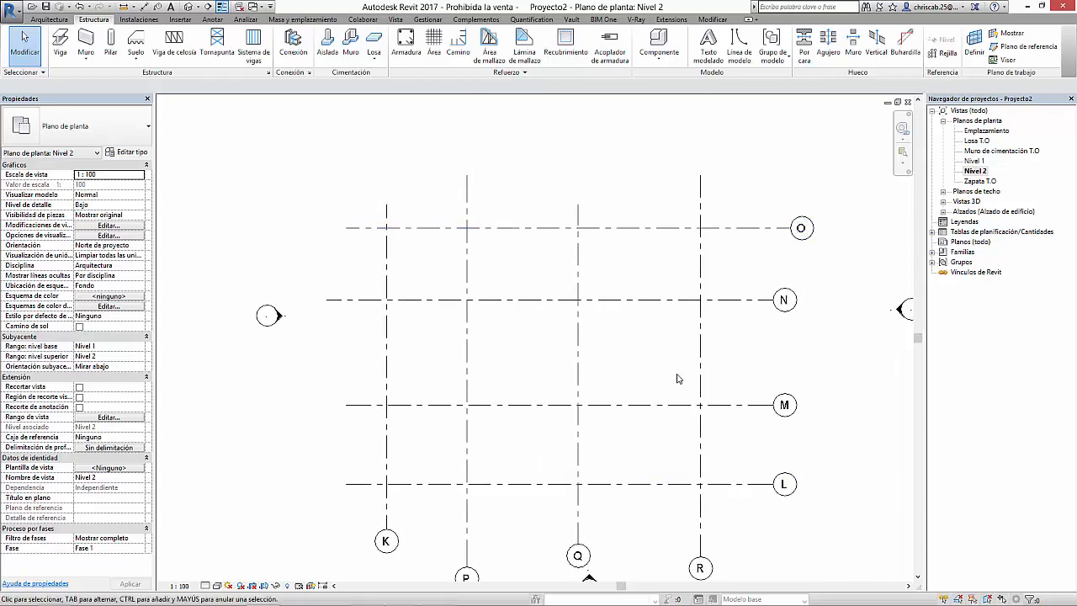
middle_drag(558, 389, 526, 354)
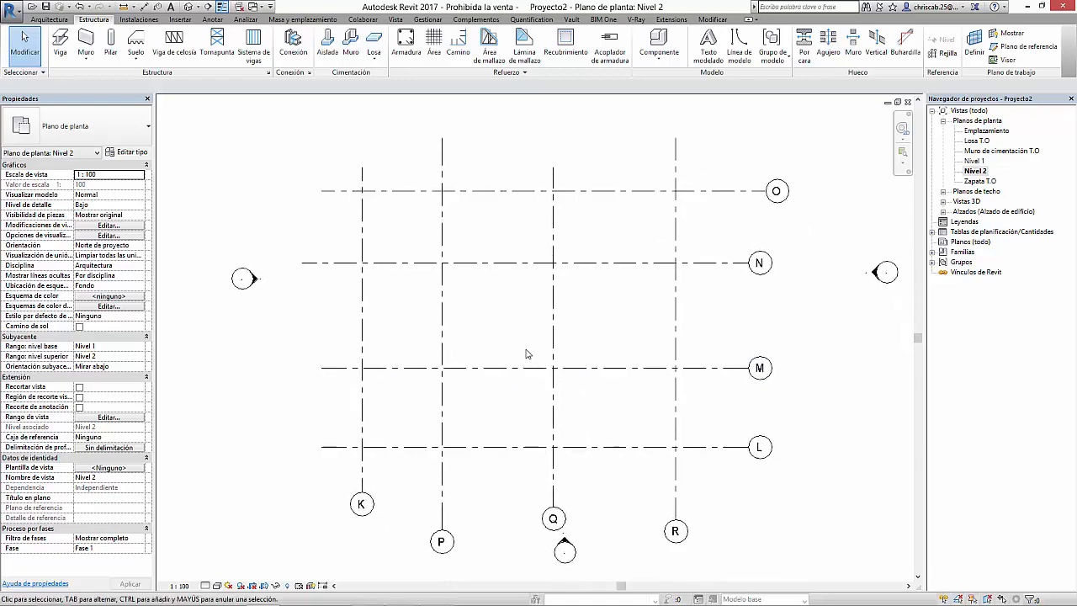
click(115, 53)
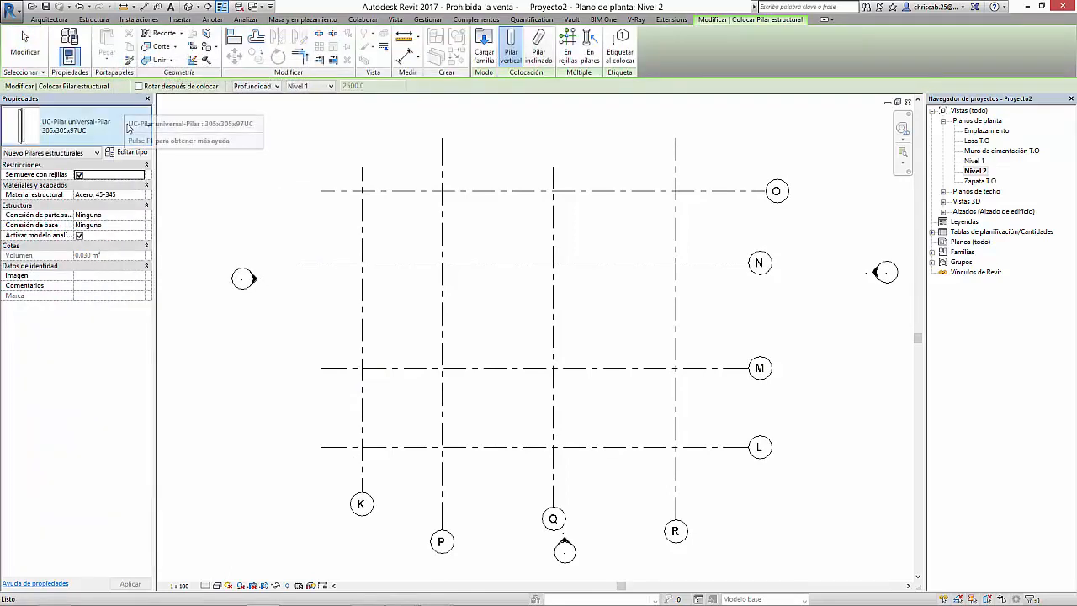
click(129, 127)
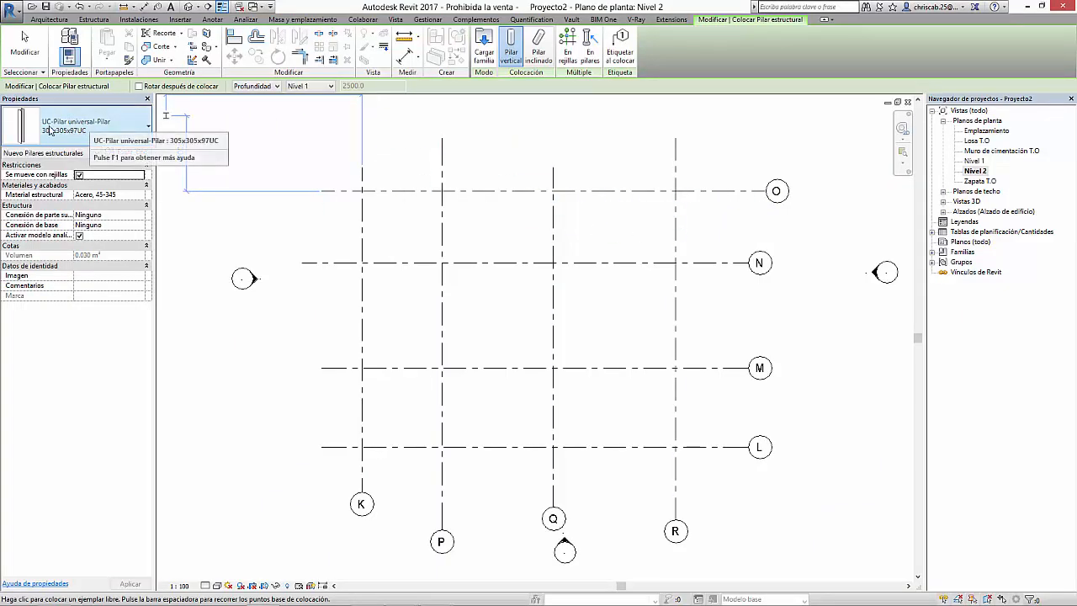
middle_drag(380, 263, 431, 194)
scroll(400, 385, up, 5)
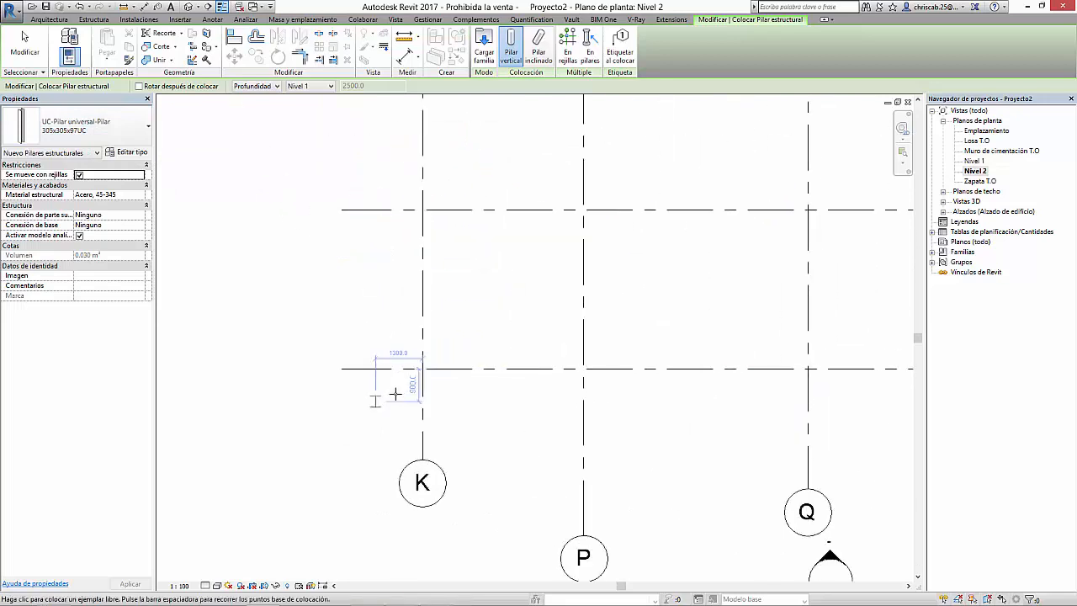
scroll(471, 421, up, 2)
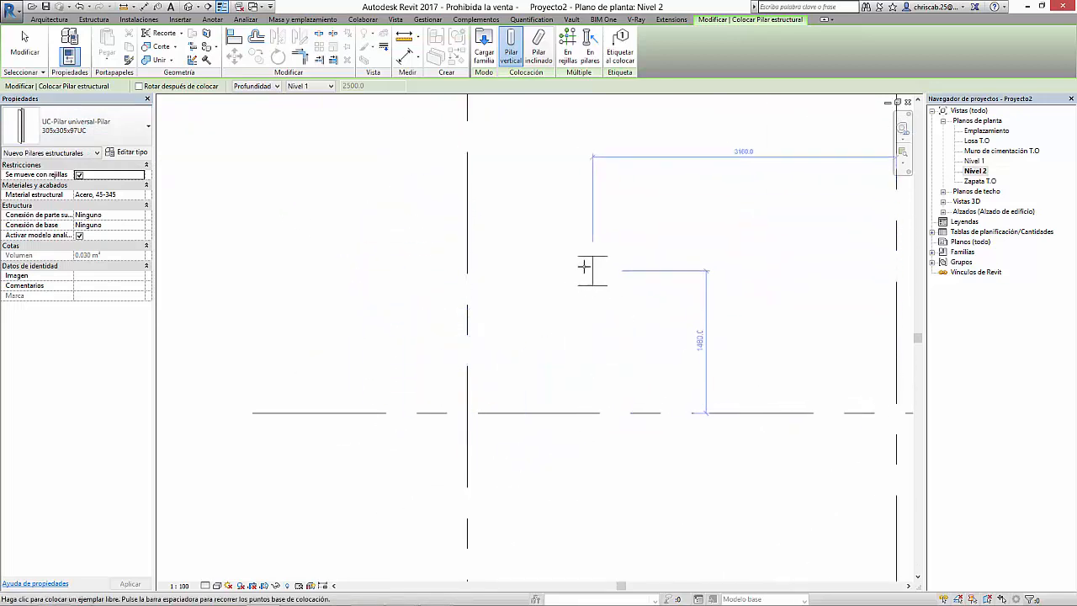
scroll(447, 413, up, 3)
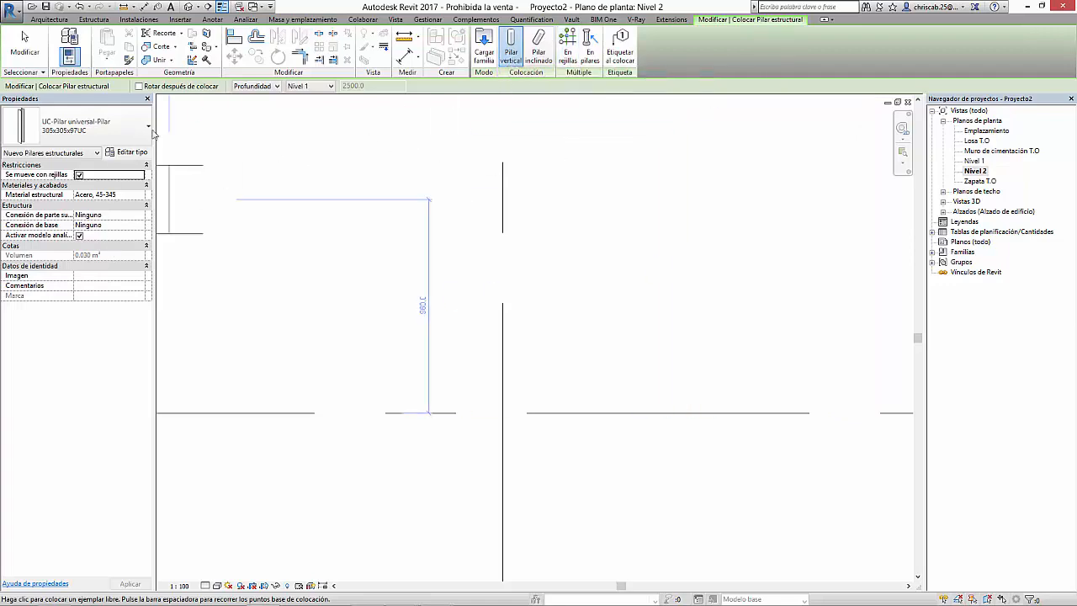
click(262, 86)
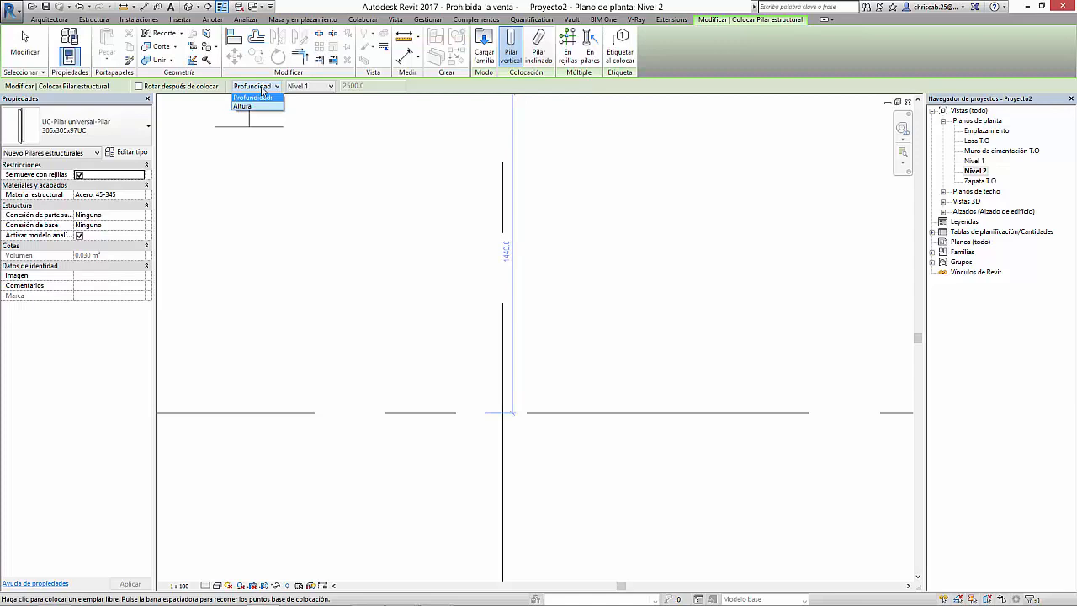
click(263, 90)
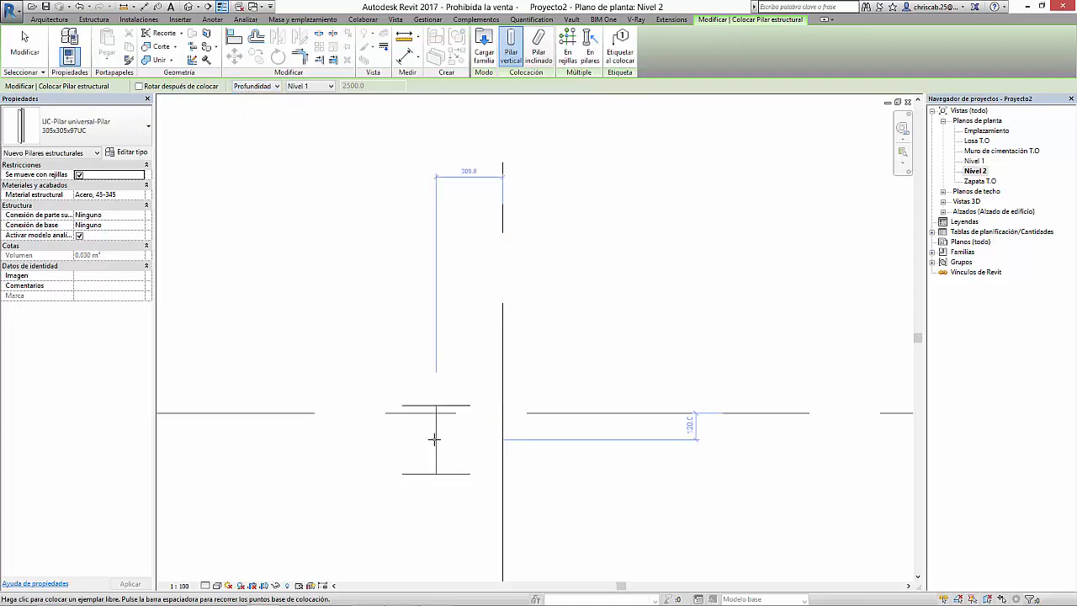
click(542, 283)
key(Escape)
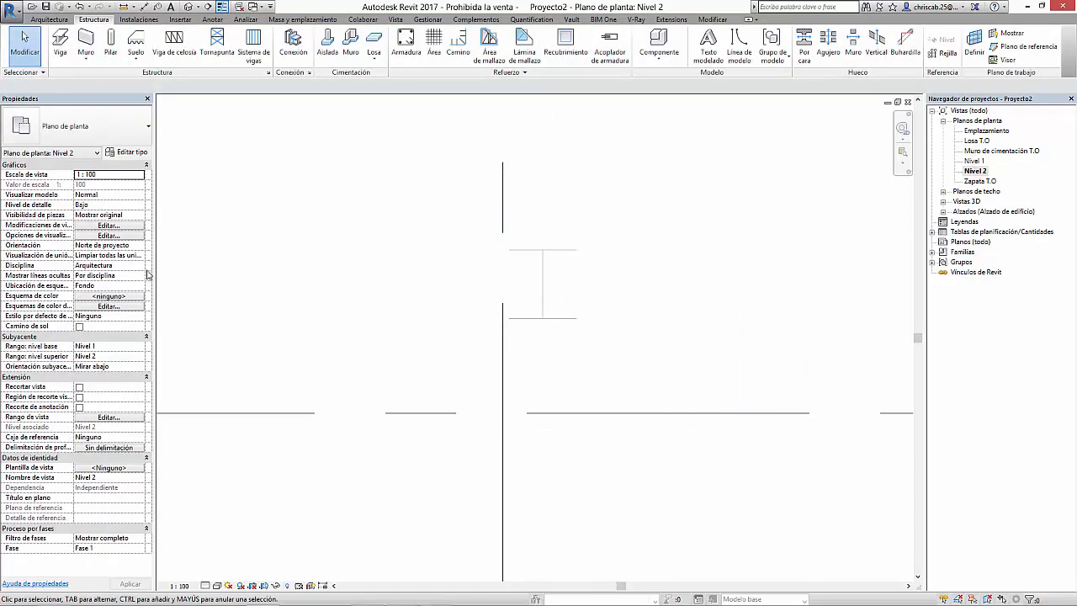
Set the discipline of the Nivel 2 floor plan to Estructura.
click(140, 265)
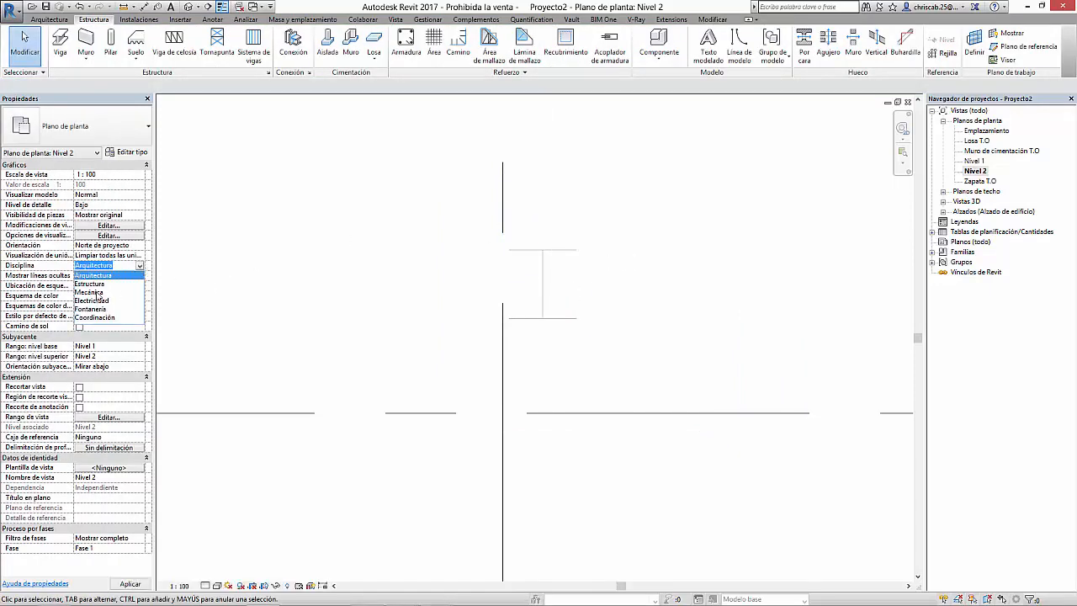
click(94, 284)
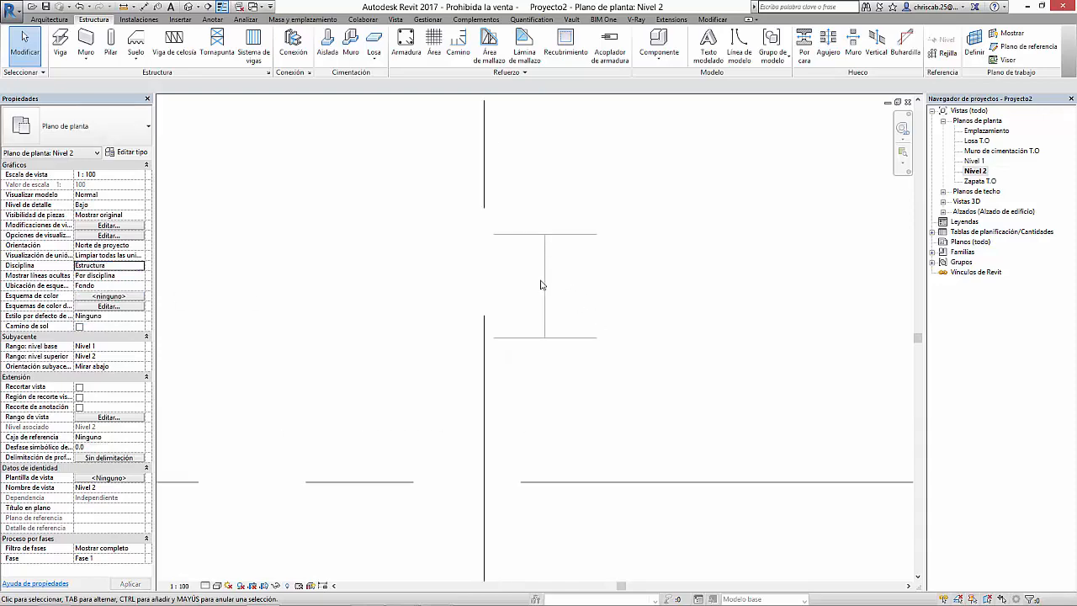
scroll(549, 261, down, 1)
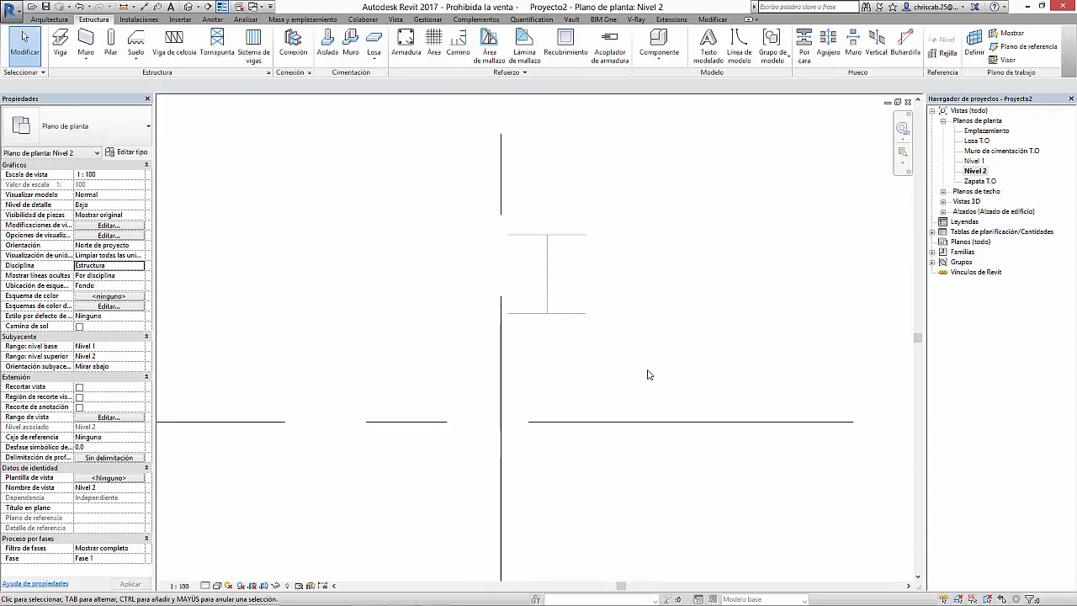
key(alt+Tab)
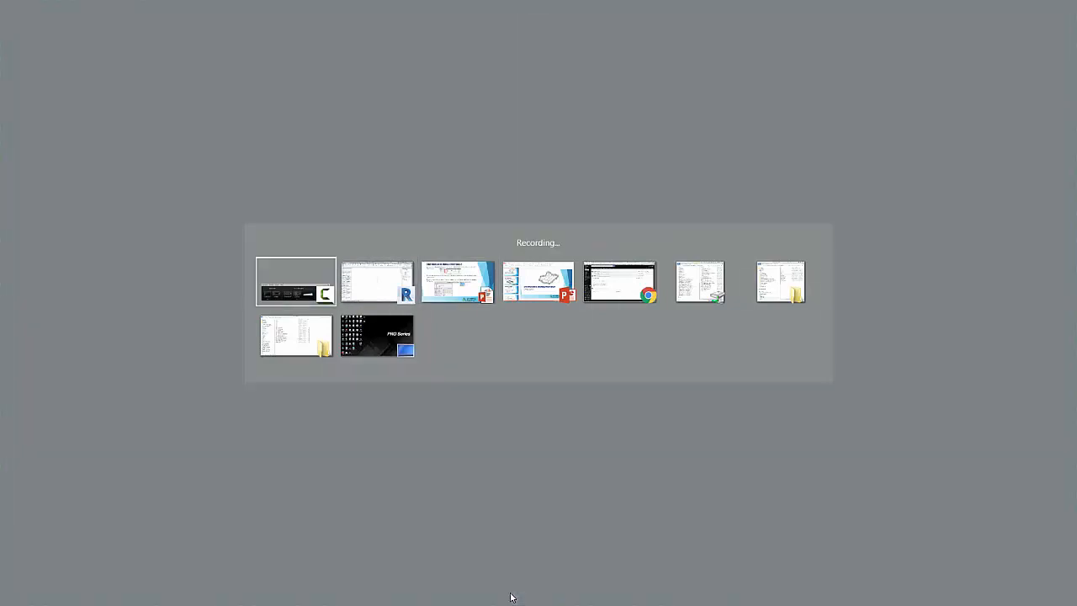
click(1017, 564)
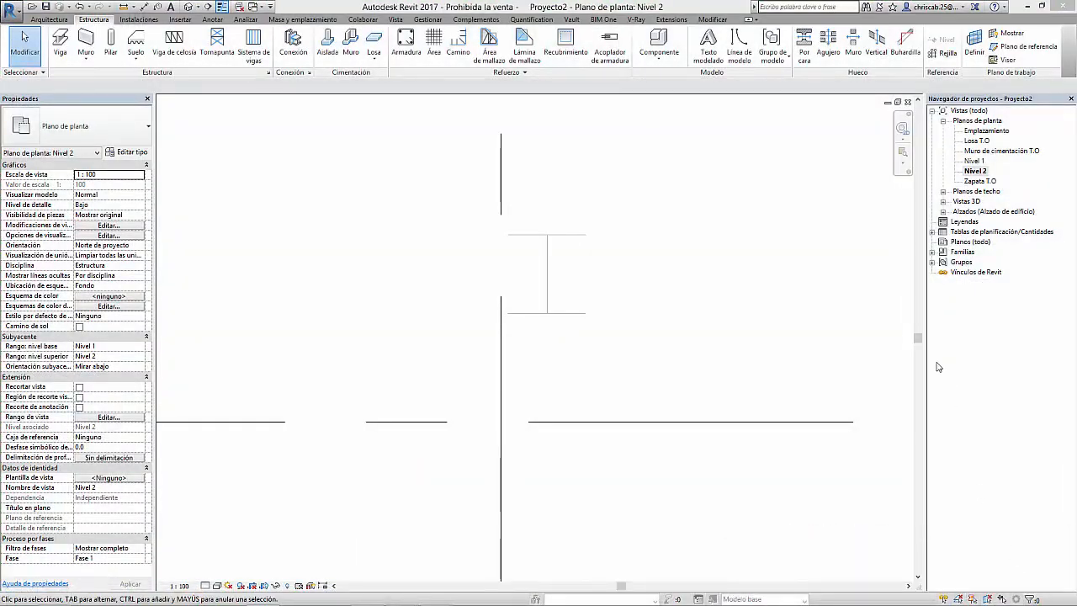
Open the Este building elevation and examine the level lines and their elevation values from Nivel 2 down to Zapata B.O.
click(944, 212)
double_click(968, 223)
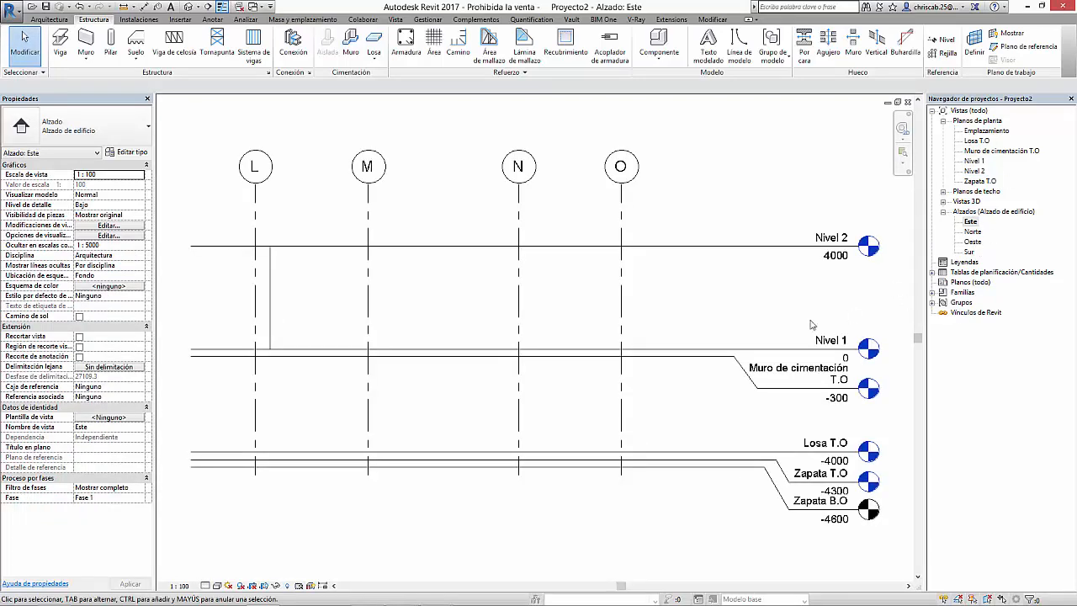
middle_drag(761, 322, 551, 261)
scroll(660, 526, up, 5)
middle_drag(580, 394, 568, 490)
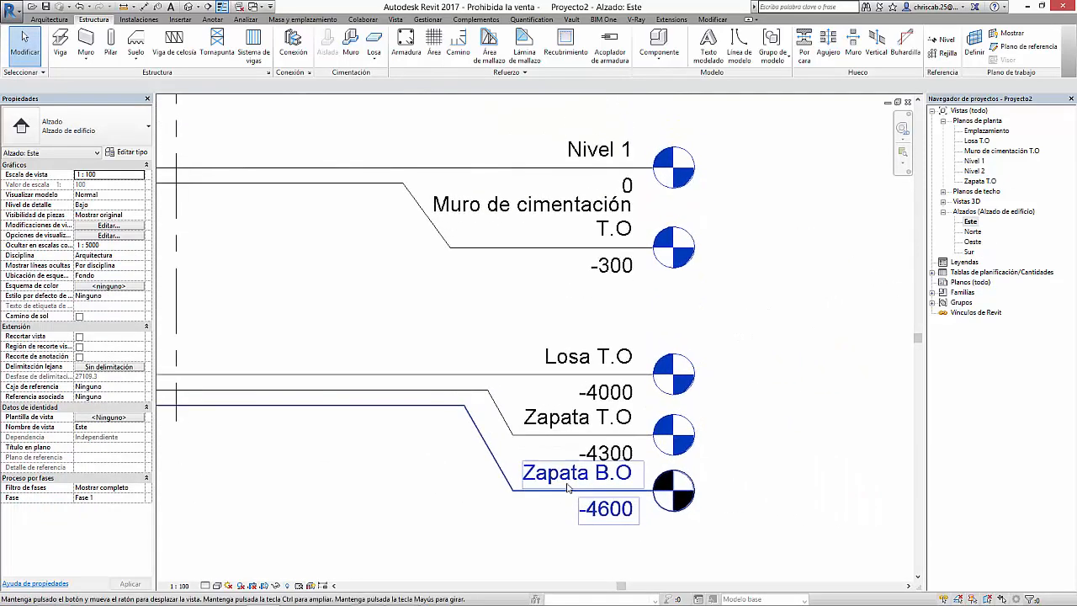
middle_drag(536, 195, 621, 349)
scroll(589, 335, down, 1)
middle_drag(578, 265, 547, 196)
middle_drag(649, 143, 647, 222)
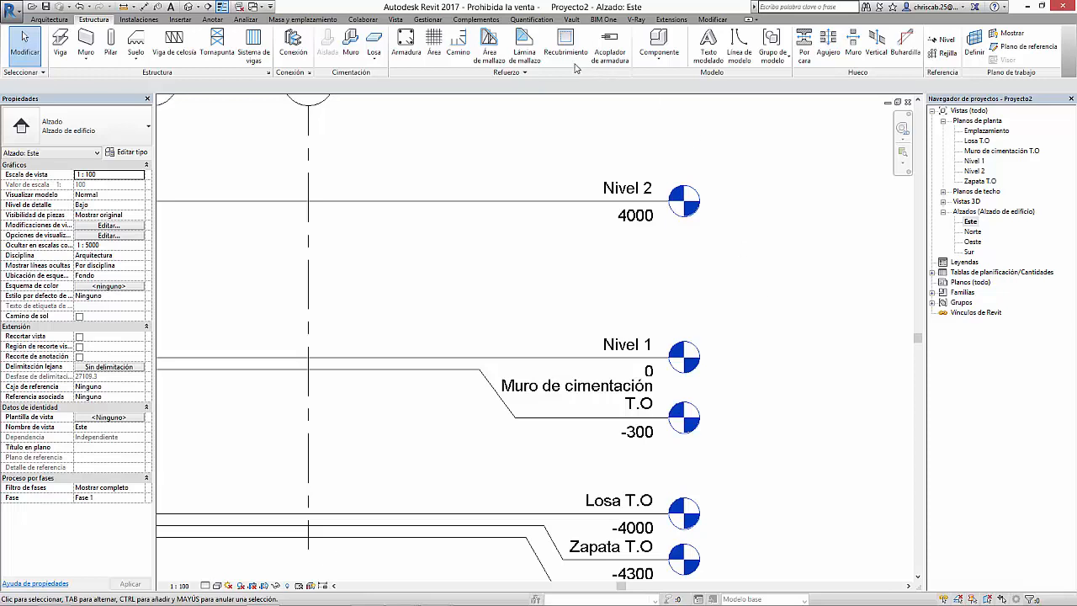
Set the project's length units to Metros with 2 decimal places and the unit symbol m.
click(429, 20)
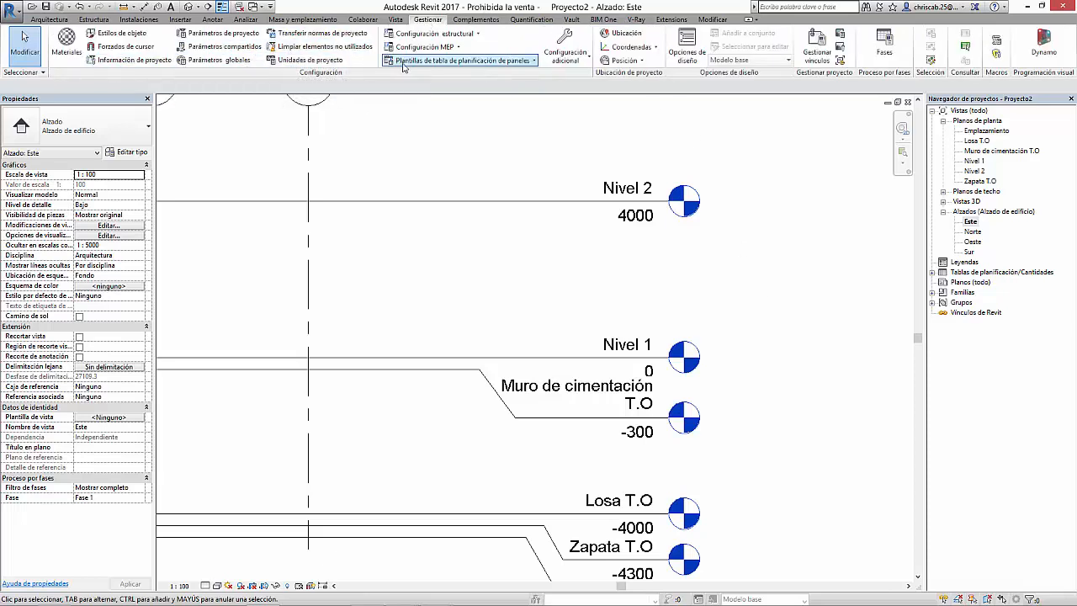
click(302, 61)
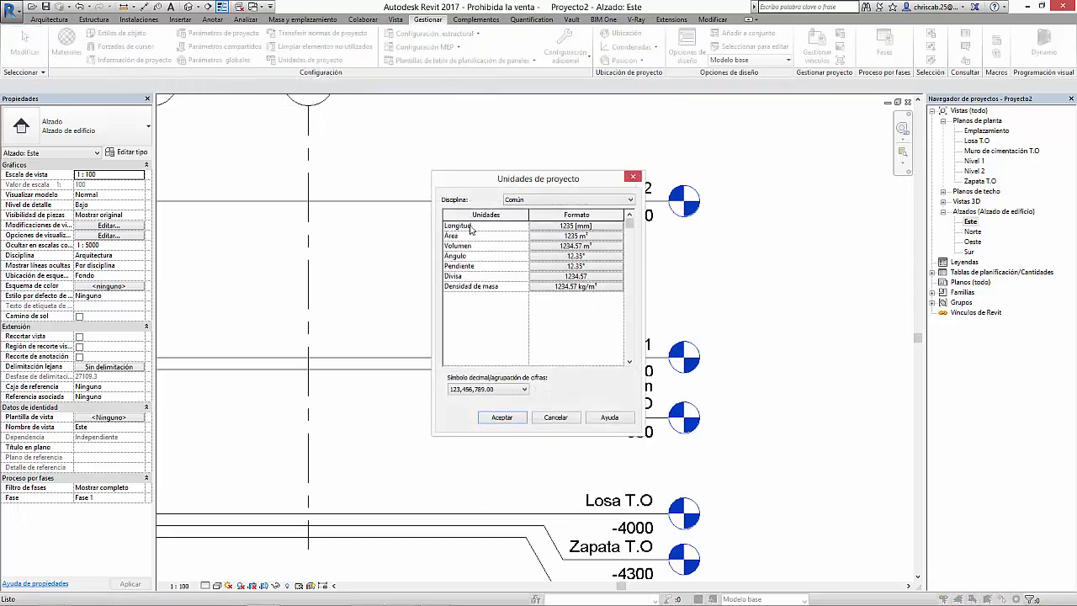
drag(525, 185, 559, 187)
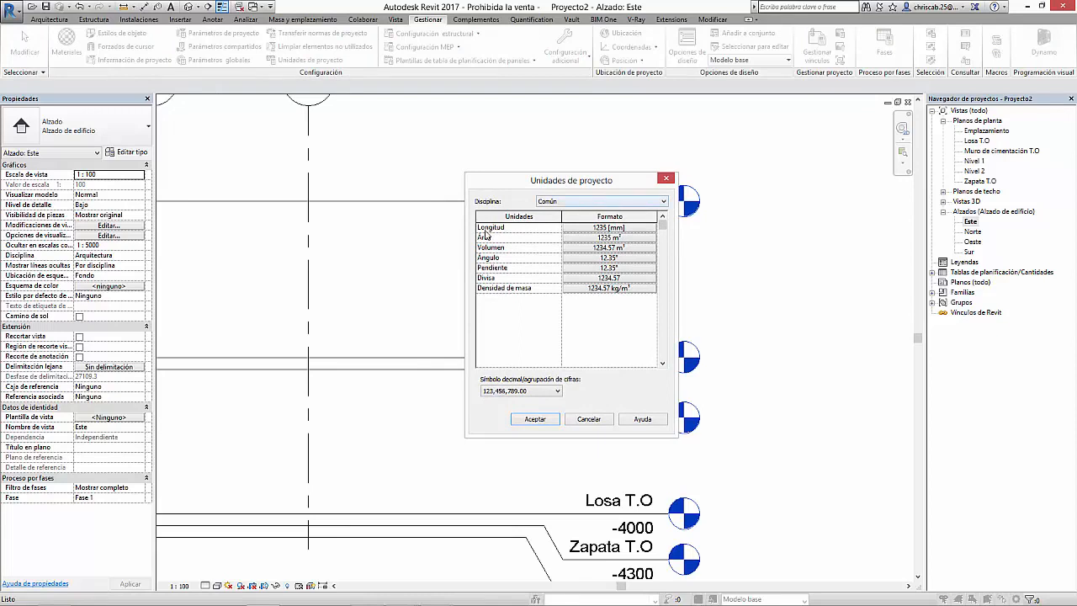
click(607, 228)
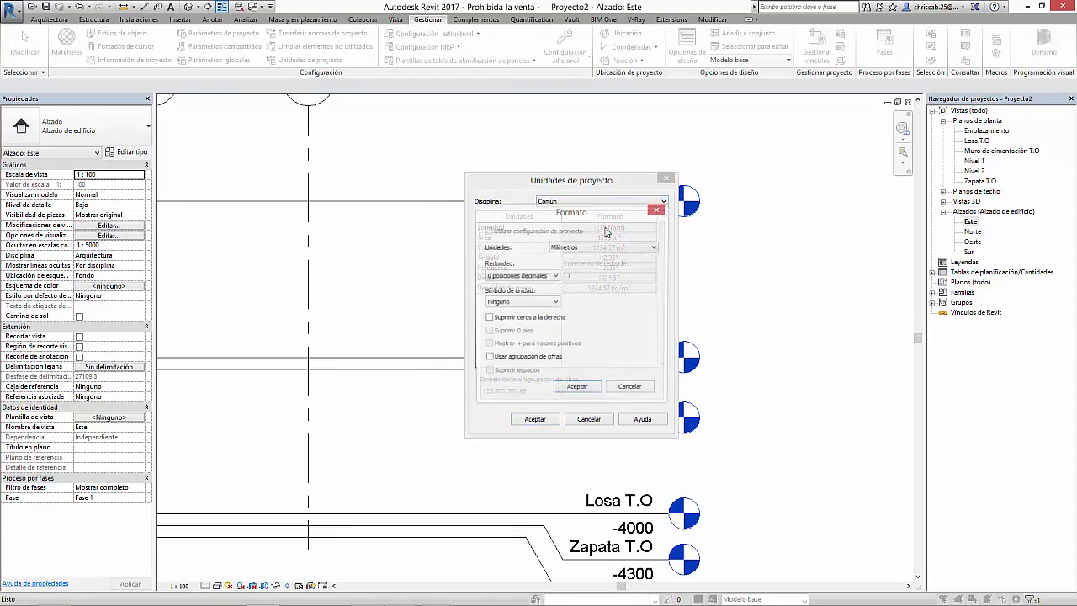
click(569, 249)
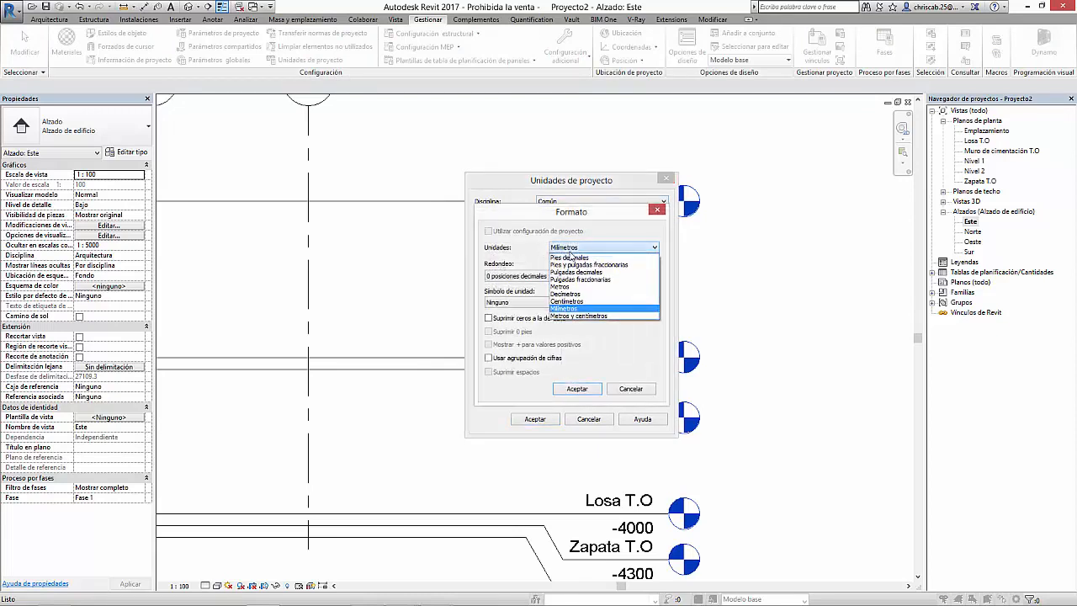
click(577, 286)
click(528, 277)
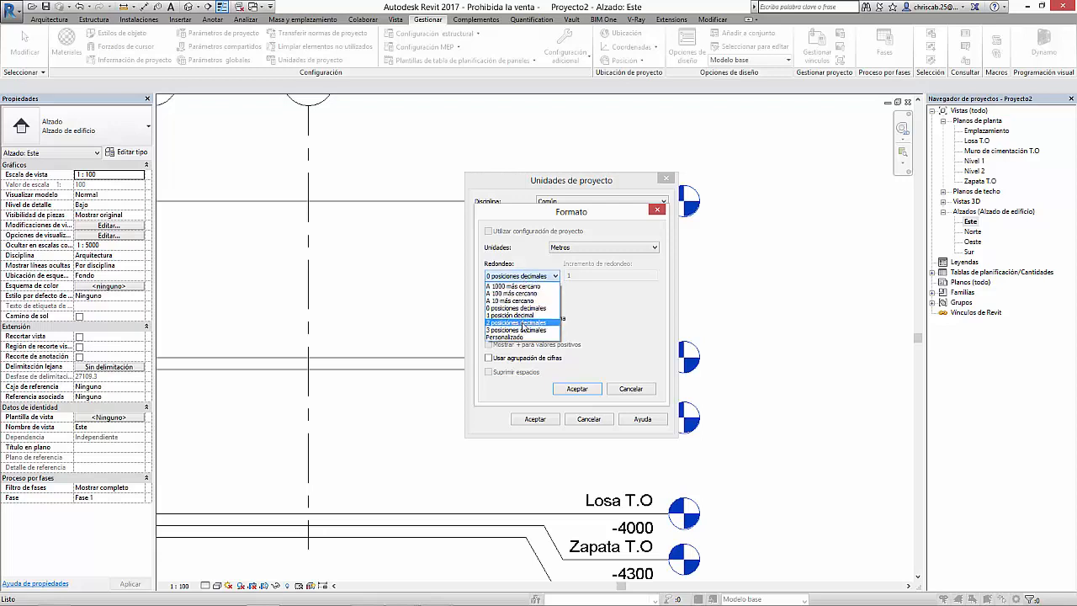
click(527, 329)
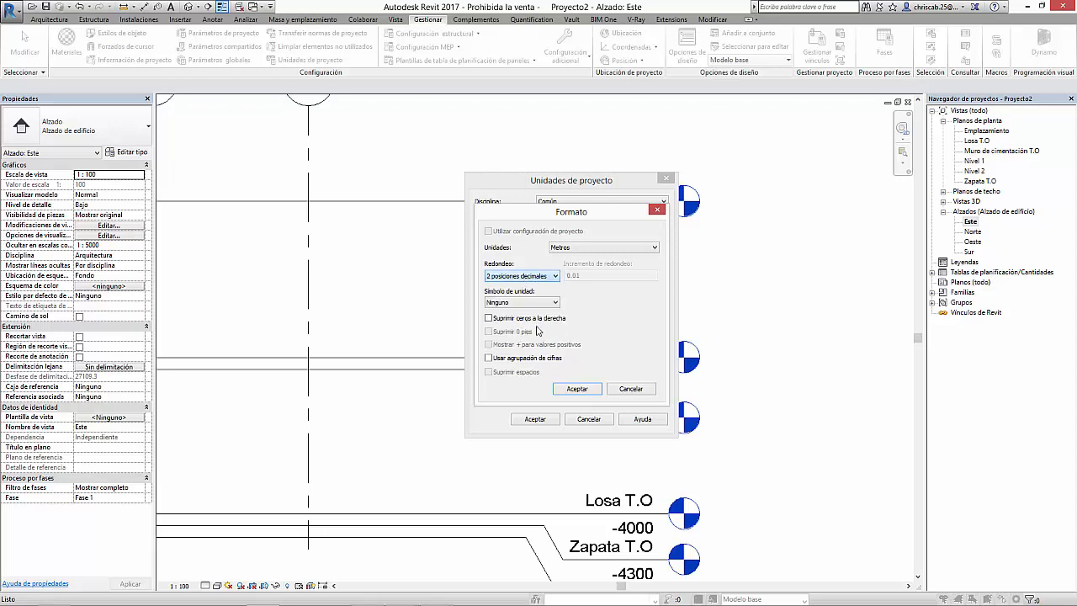
click(530, 303)
click(527, 323)
click(568, 392)
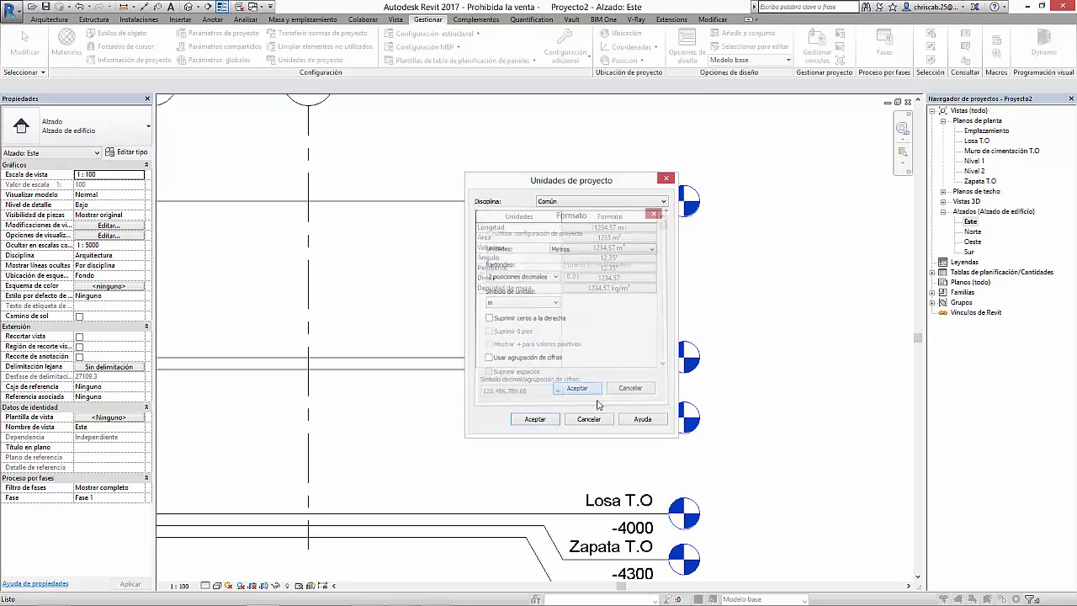
click(549, 419)
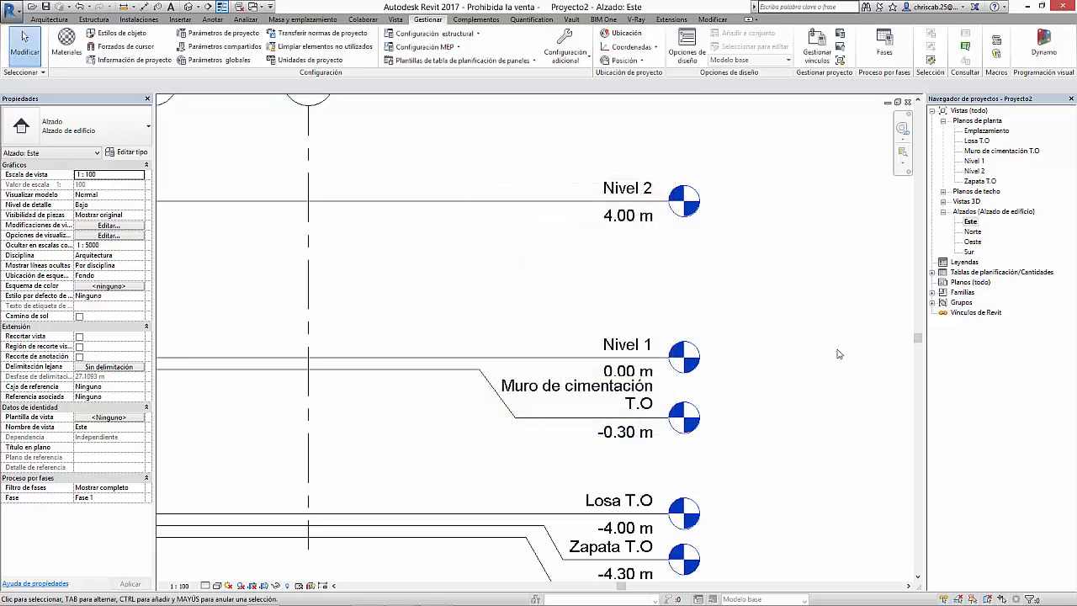
Open the Nivel 1 floor plan from its level marker in the Este elevation.
scroll(789, 308, down, 4)
middle_drag(741, 262, 717, 387)
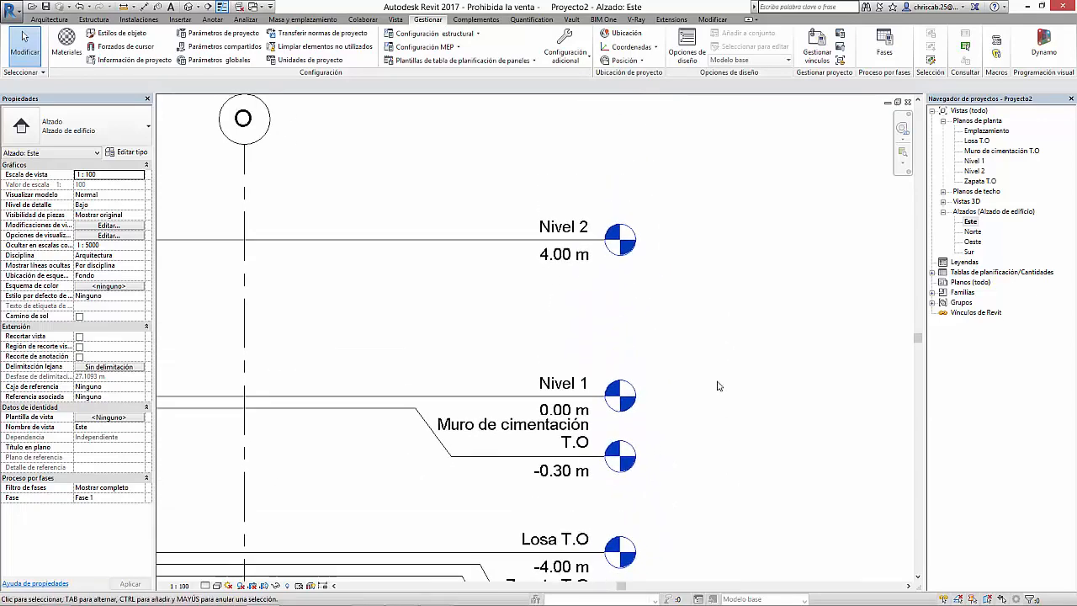
middle_drag(528, 378, 637, 382)
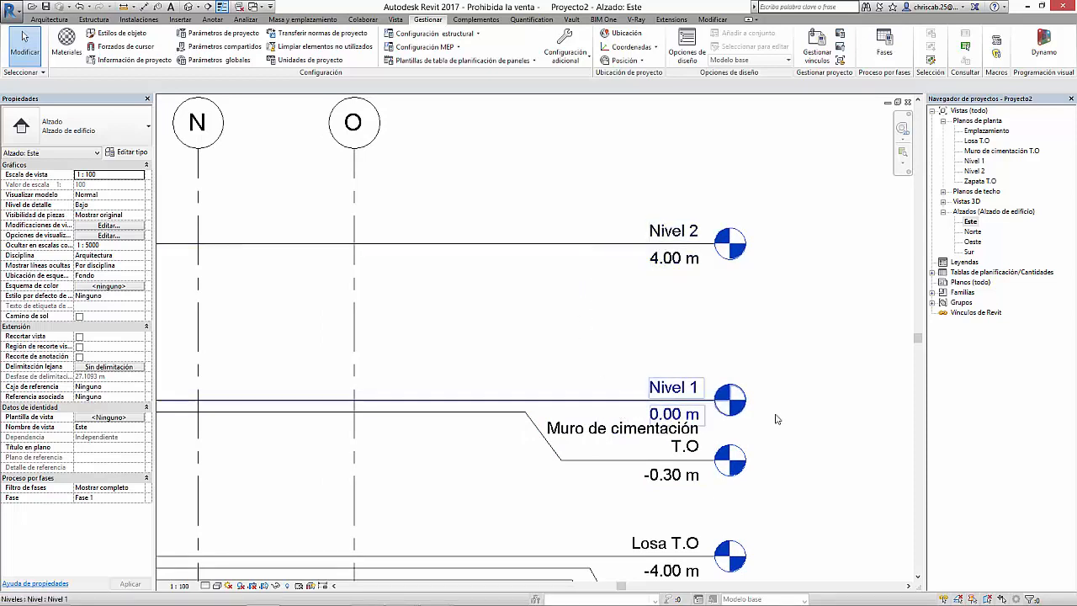
middle_drag(602, 410, 556, 410)
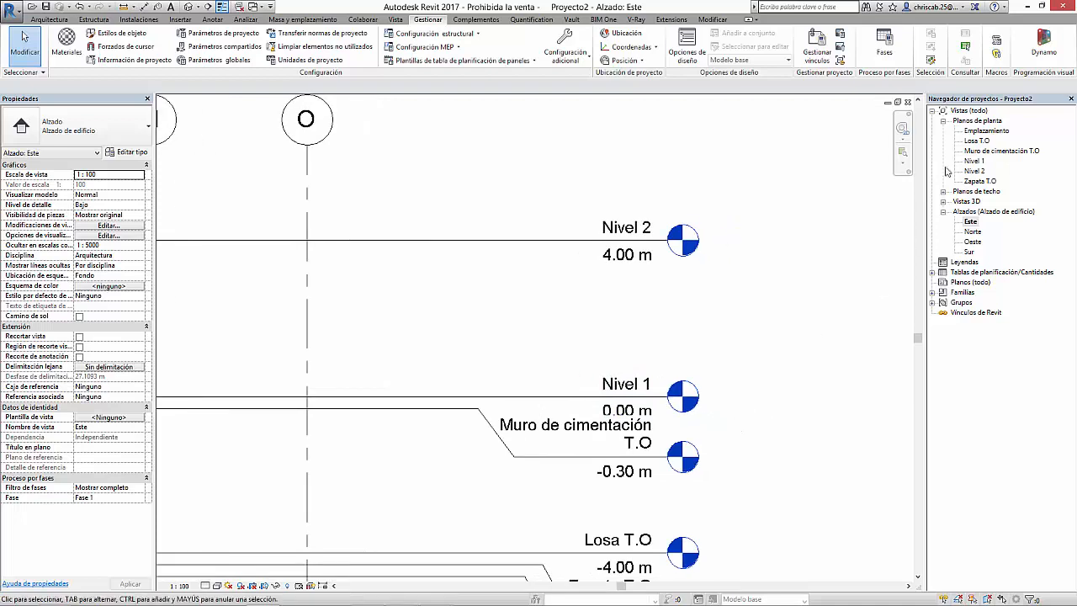
double_click(698, 396)
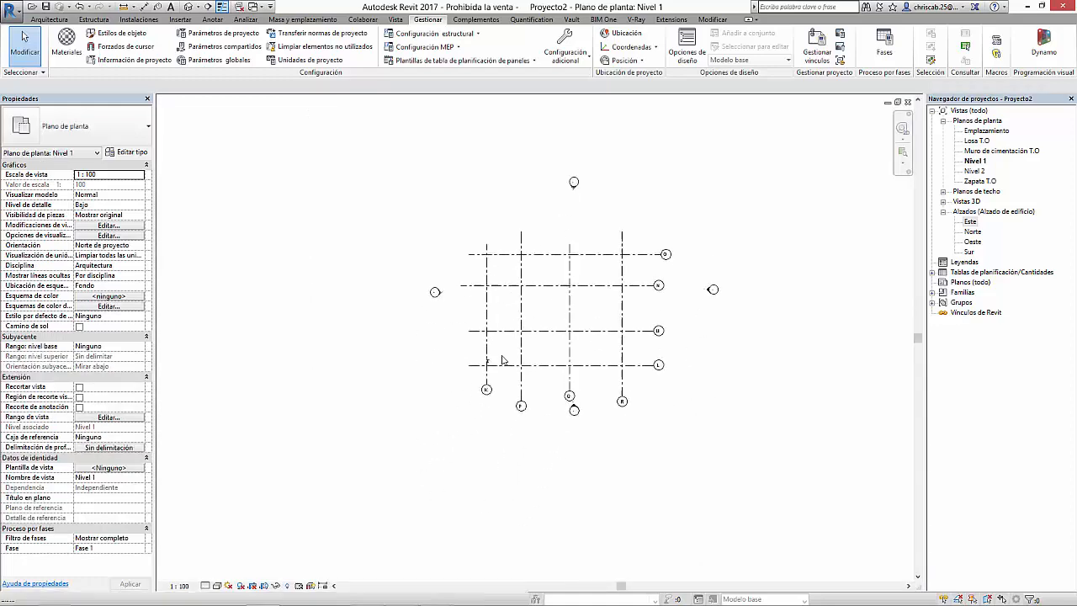
Delete the structural column beside the intersection of grids K and L.
scroll(503, 360, up, 8)
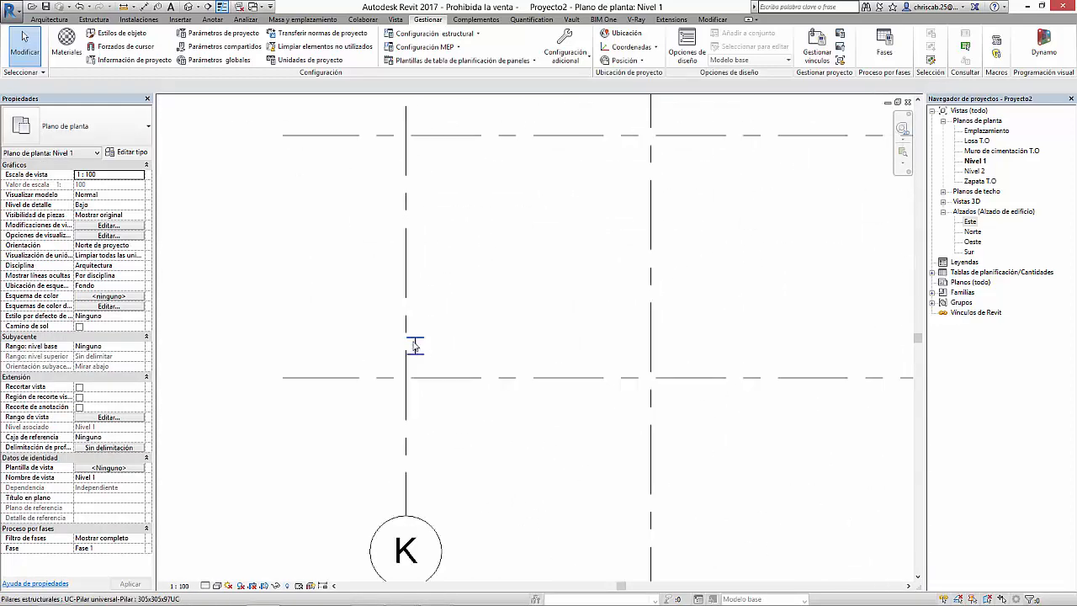
click(414, 345)
key(Delete)
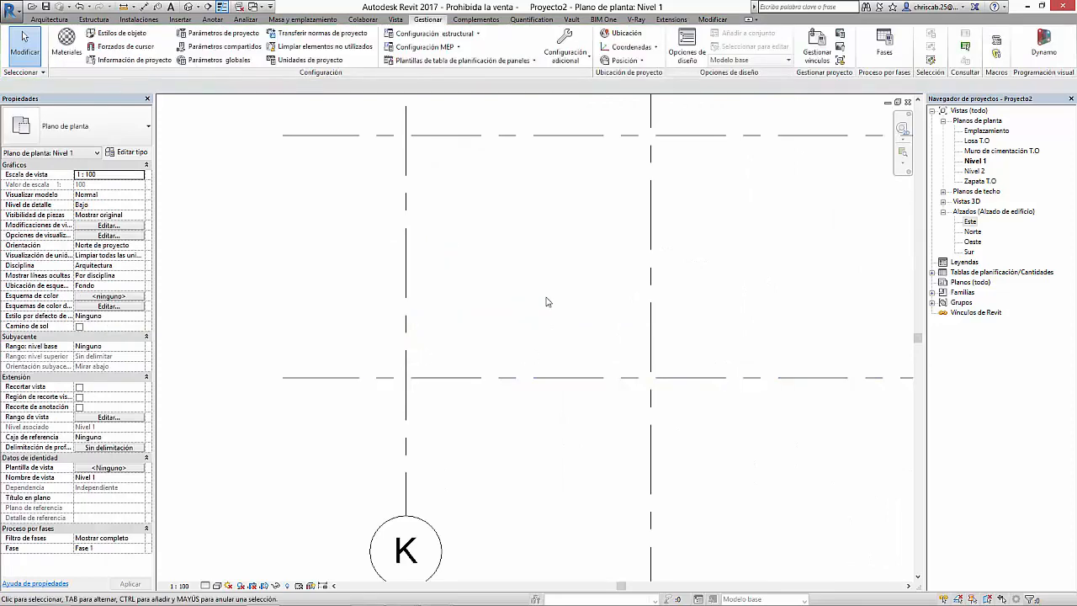
scroll(546, 301, down, 6)
middle_drag(476, 312, 501, 384)
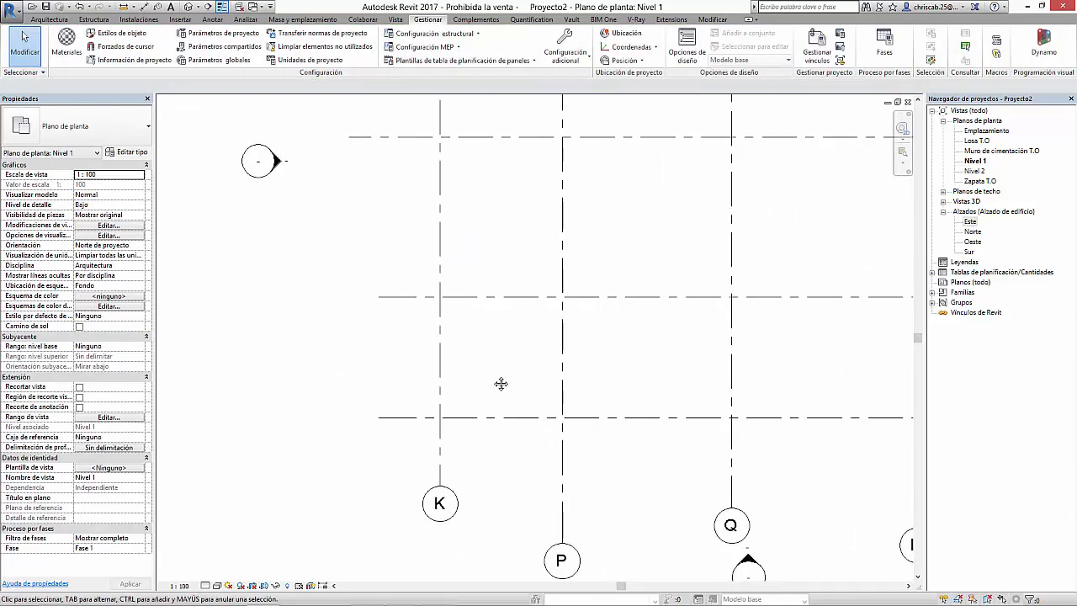
Review the level lines in the Este elevation and return to the Nivel 1 floor plan.
double_click(969, 222)
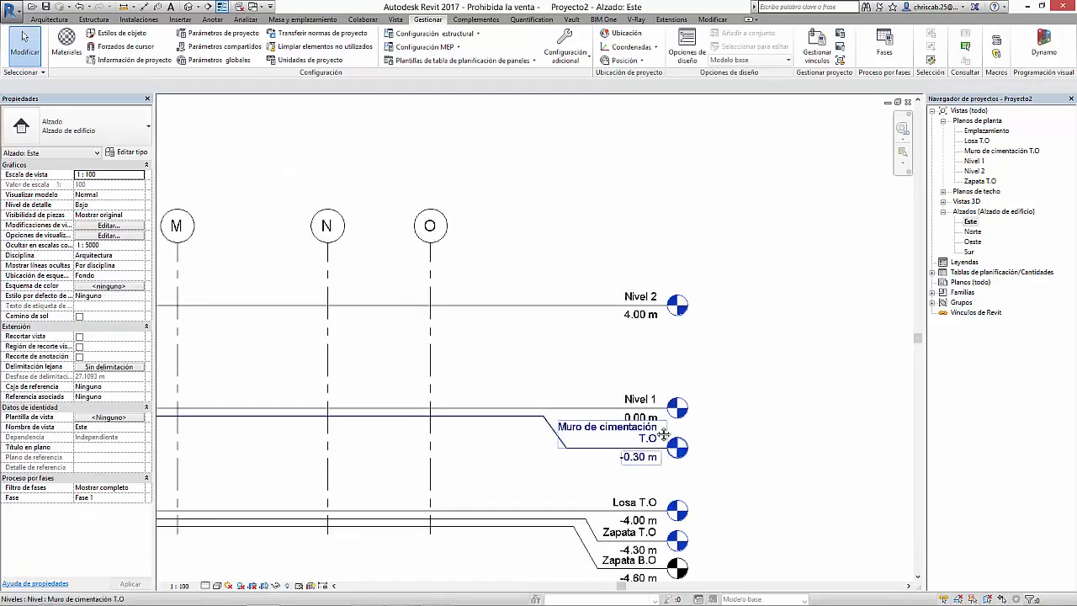
middle_drag(664, 435, 655, 364)
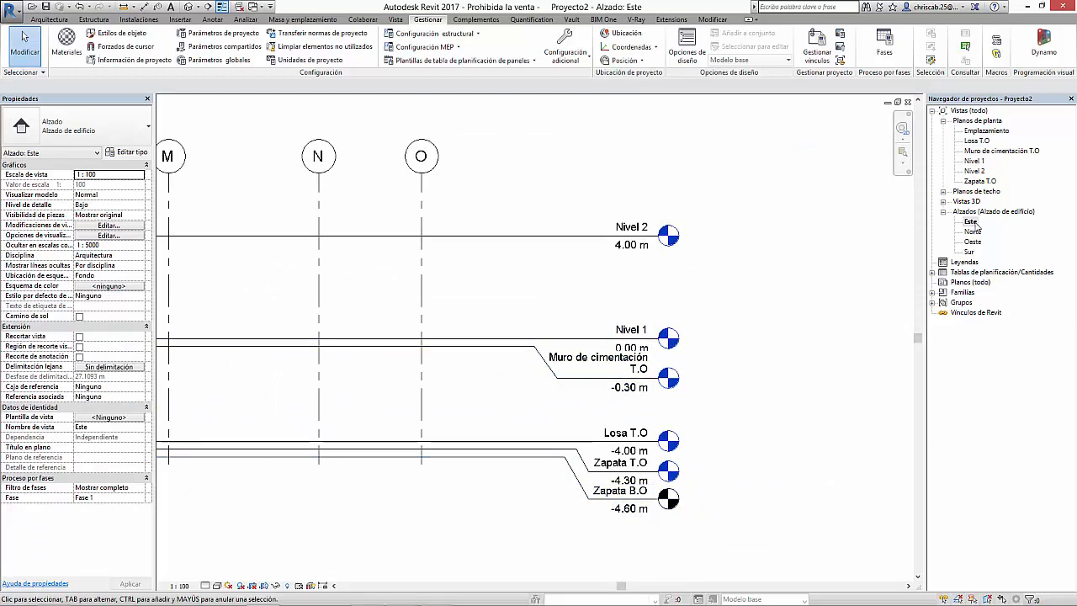
double_click(974, 162)
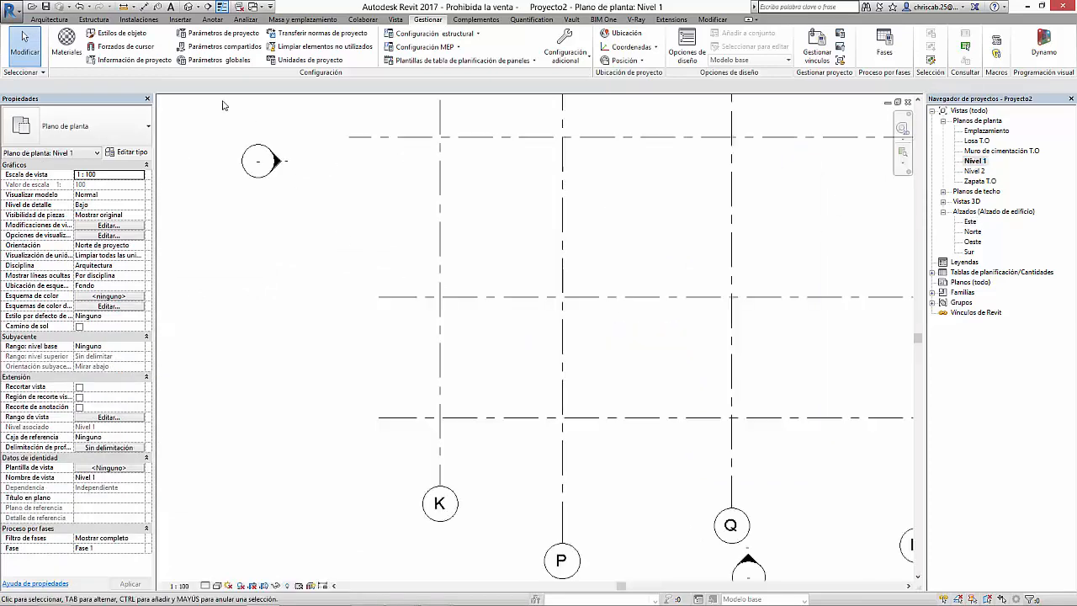
Place a vertical 305x305x97UC structural column at the intersection of grids K and L with Profundidad, No conectada and 2.5 m.
key(c)
key(l)
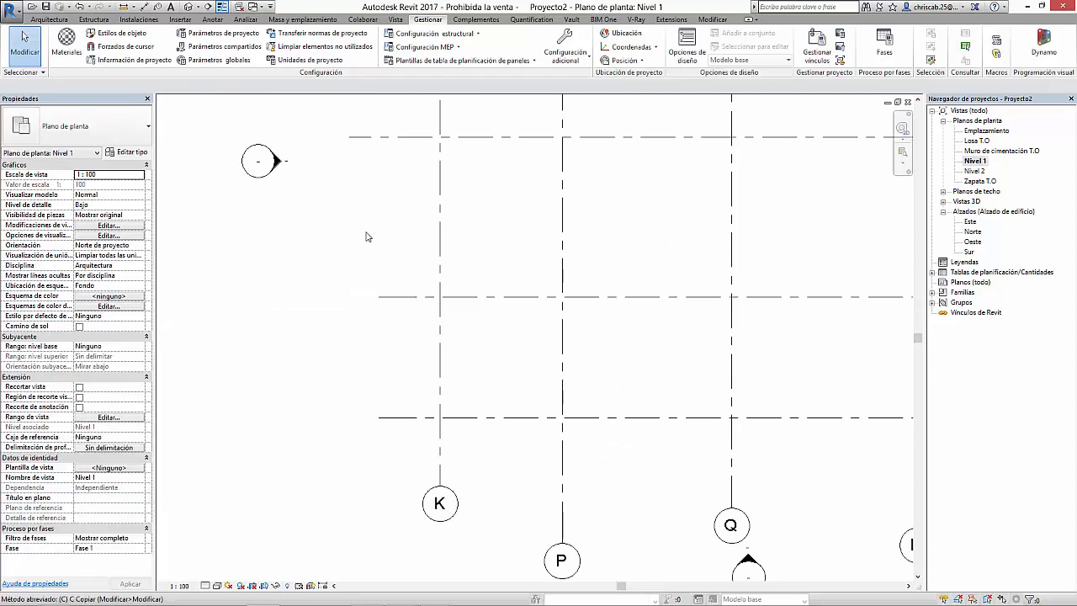
click(250, 87)
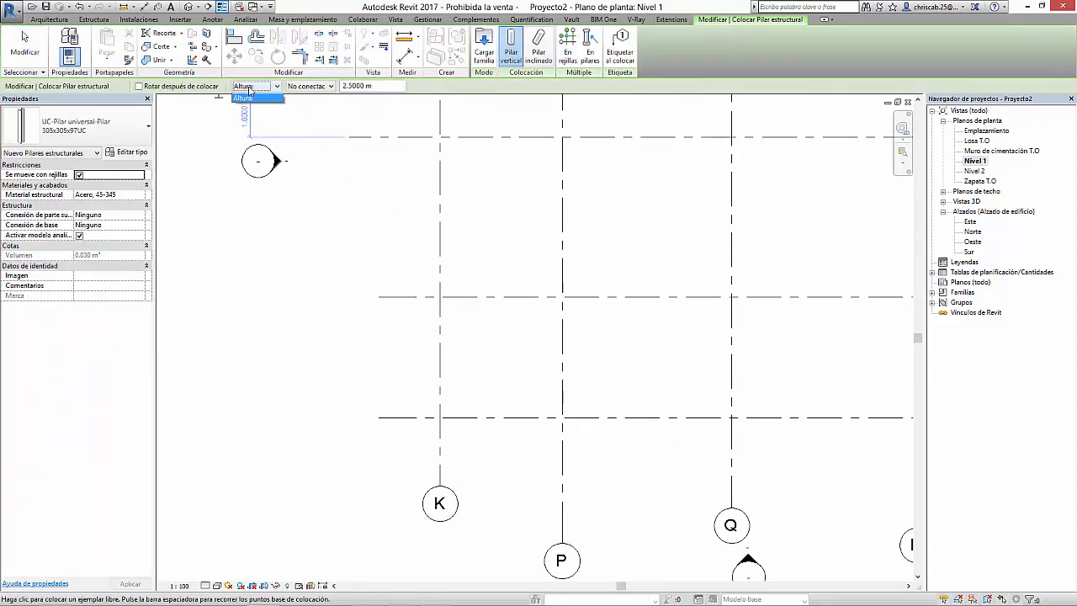
click(249, 99)
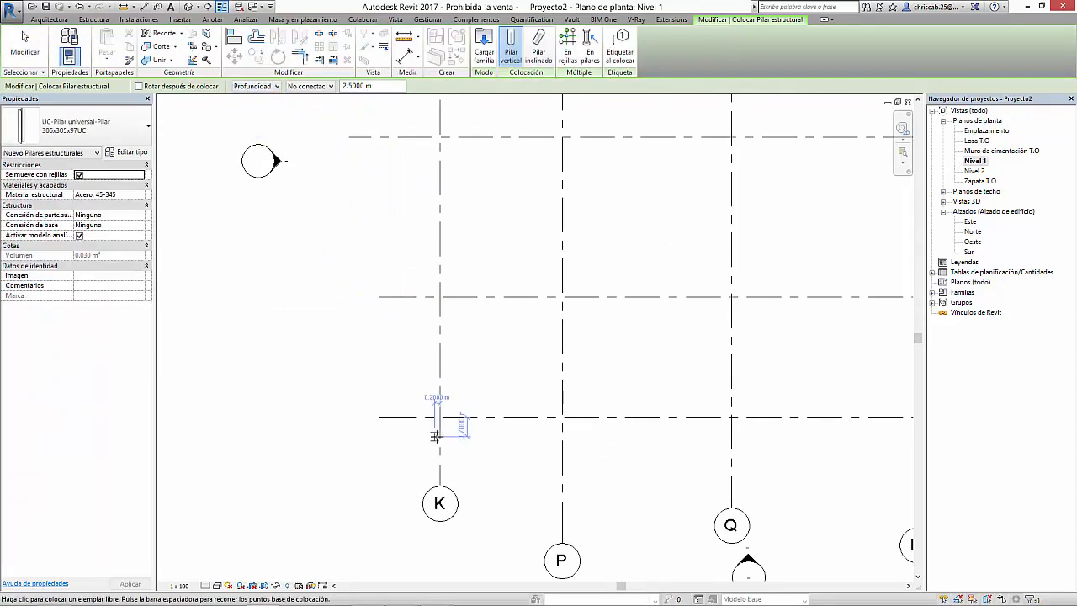
scroll(430, 417, up, 5)
scroll(439, 411, up, 1)
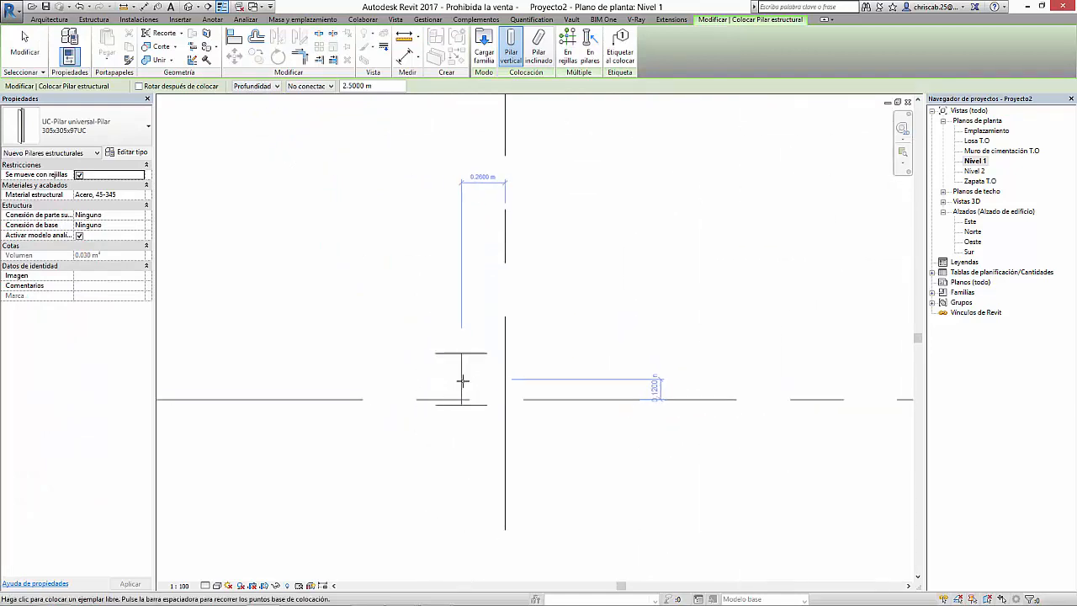
click(323, 86)
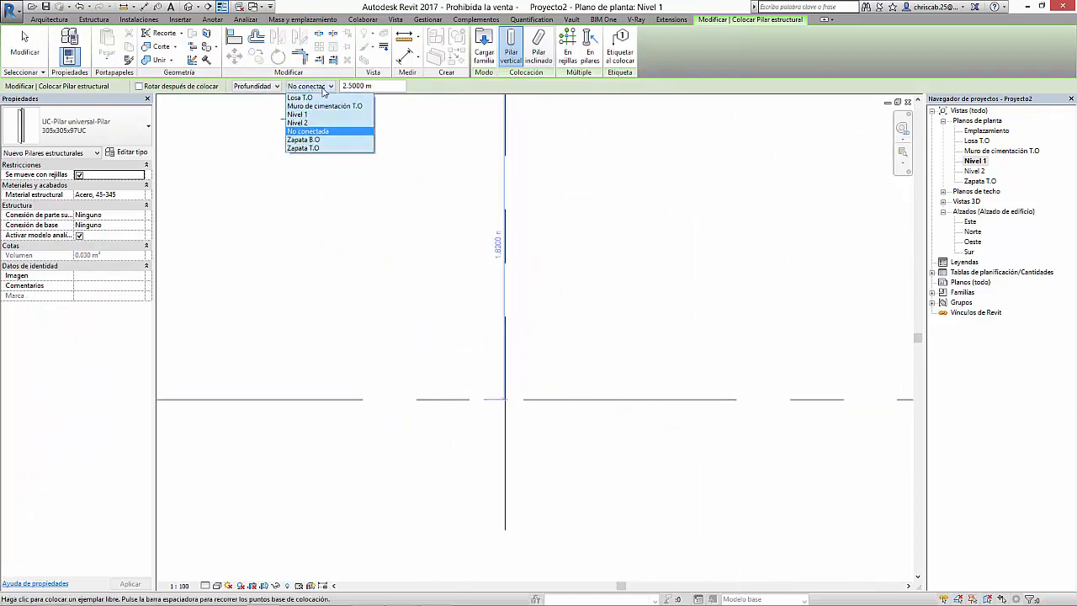
click(323, 87)
click(377, 86)
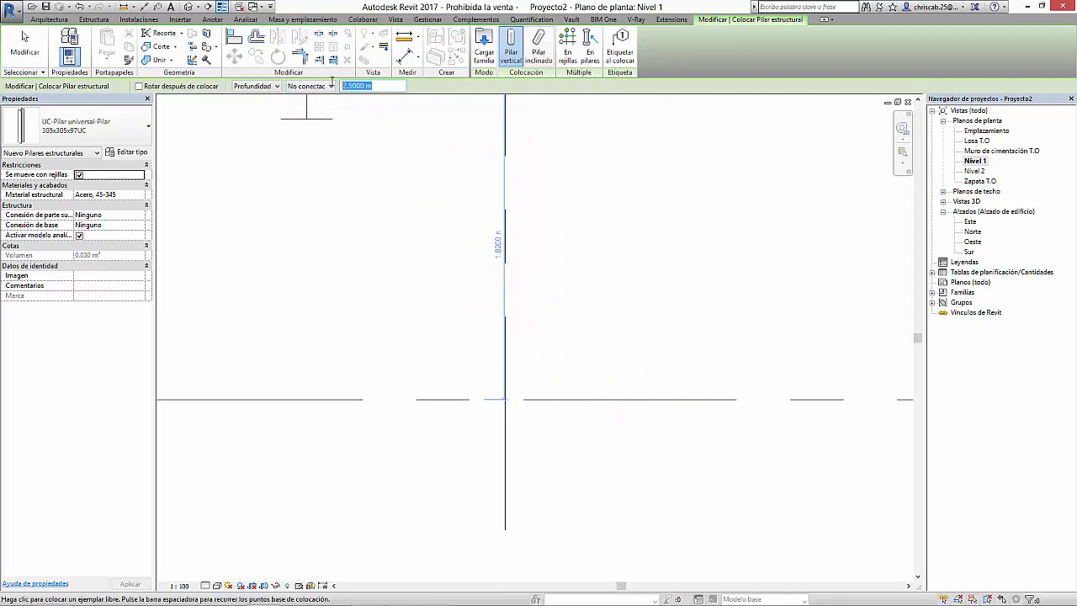
click(505, 399)
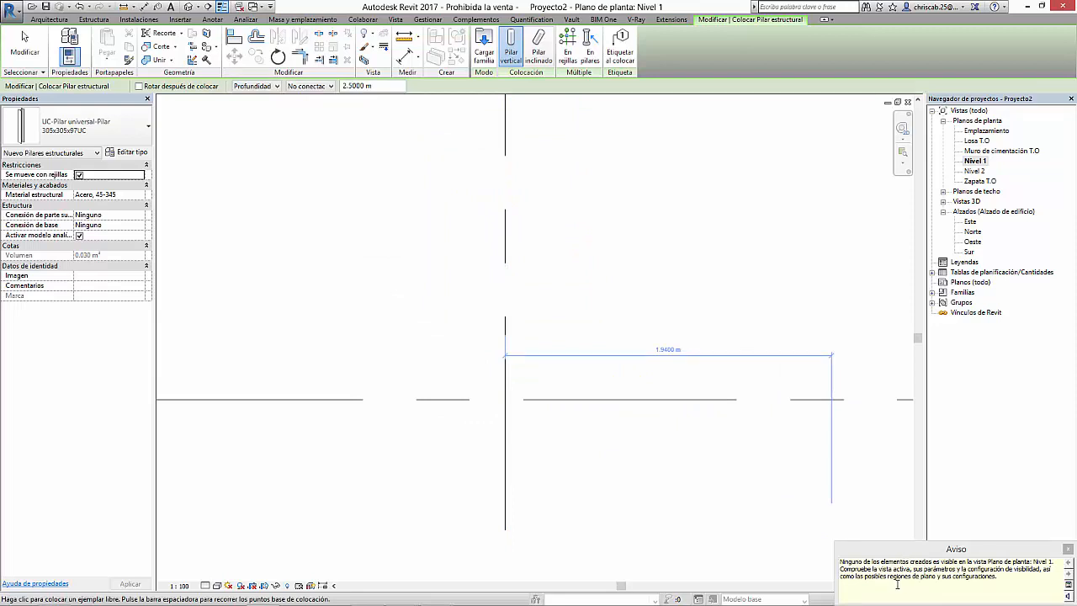
click(1069, 550)
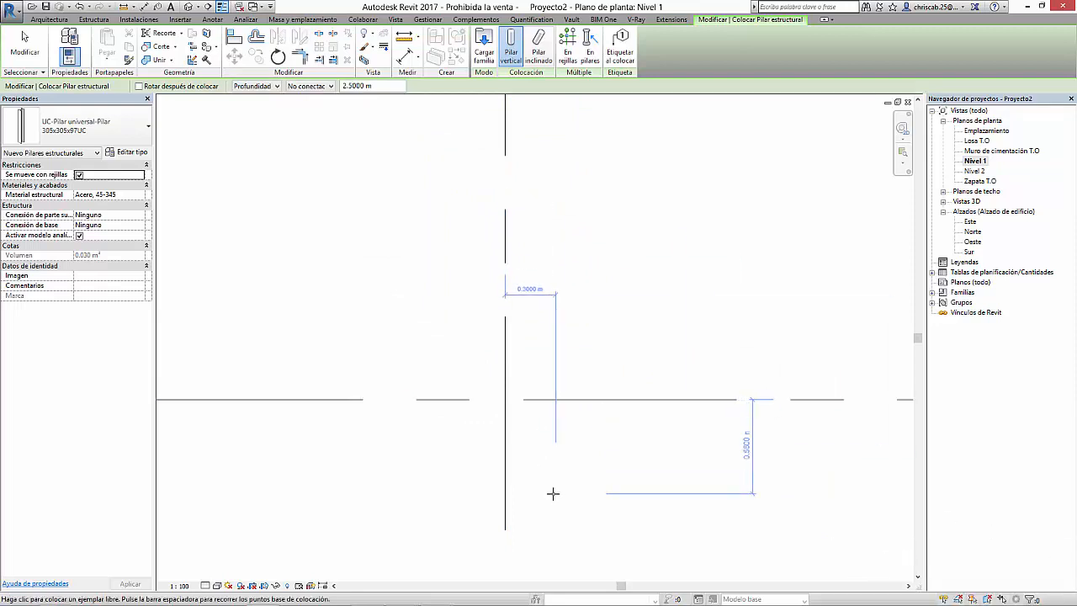
Place a second structural column on grid L, 0.80 m from grid K, using Altura, No conectada and 2.5 m.
click(268, 87)
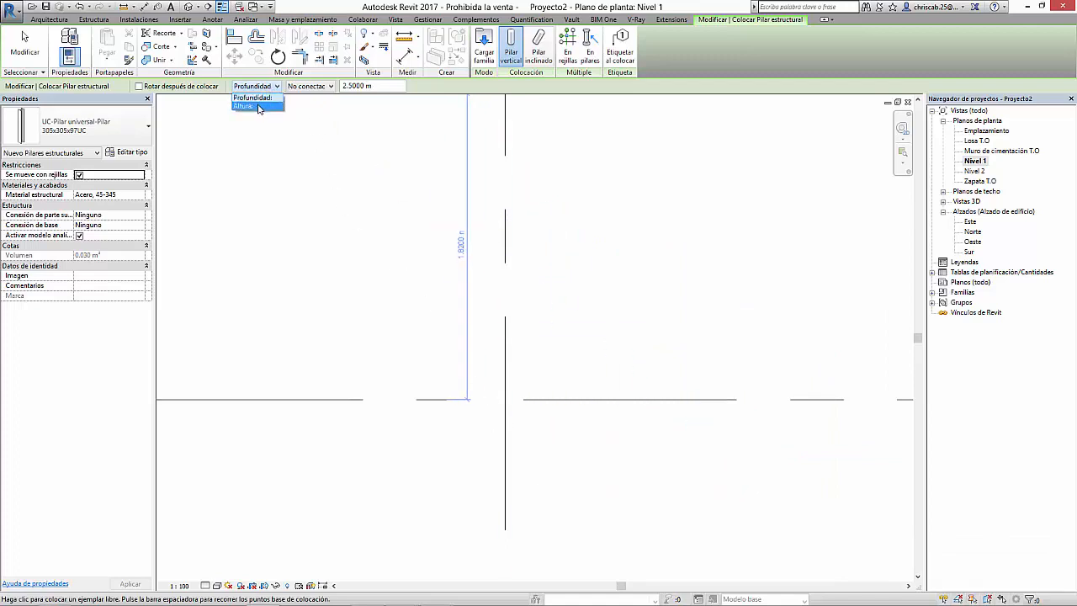
click(247, 107)
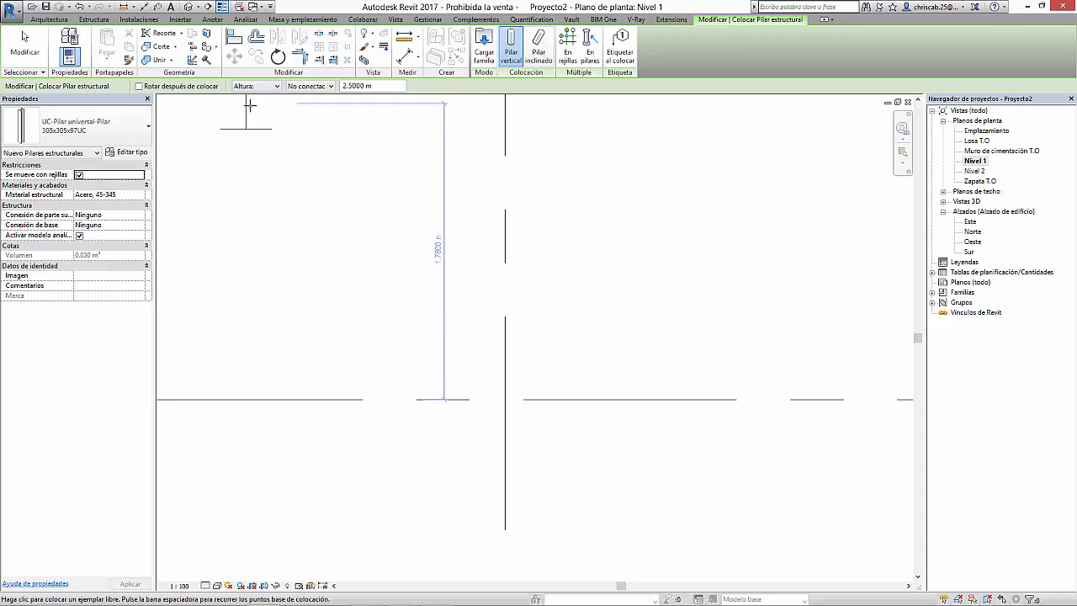
click(639, 400)
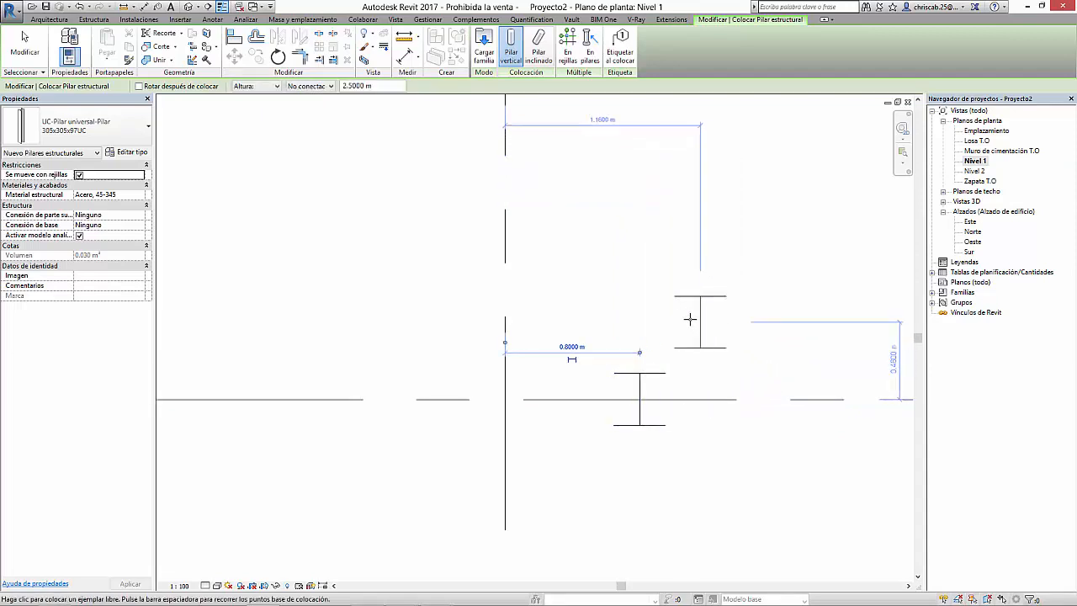
key(Escape)
key(Escape)
middle_drag(610, 343, 562, 496)
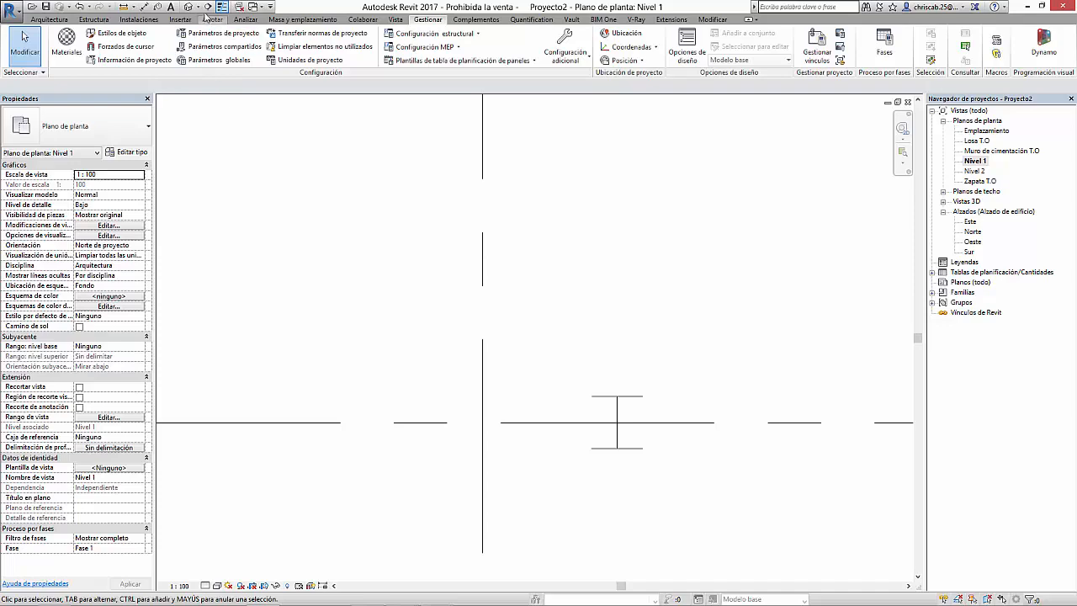
click(208, 6)
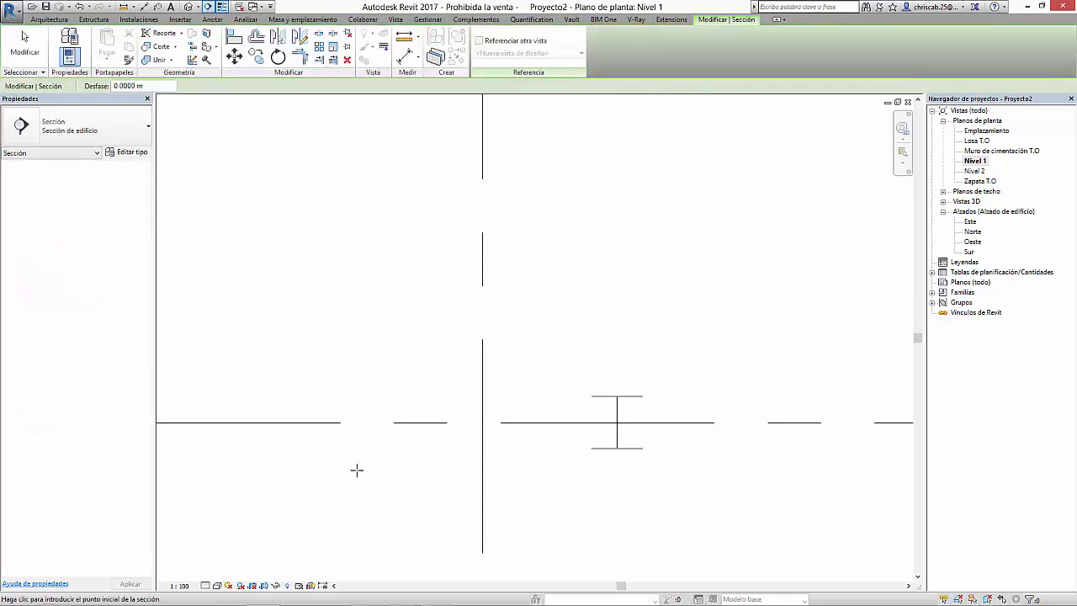
key(Escape)
key(Escape)
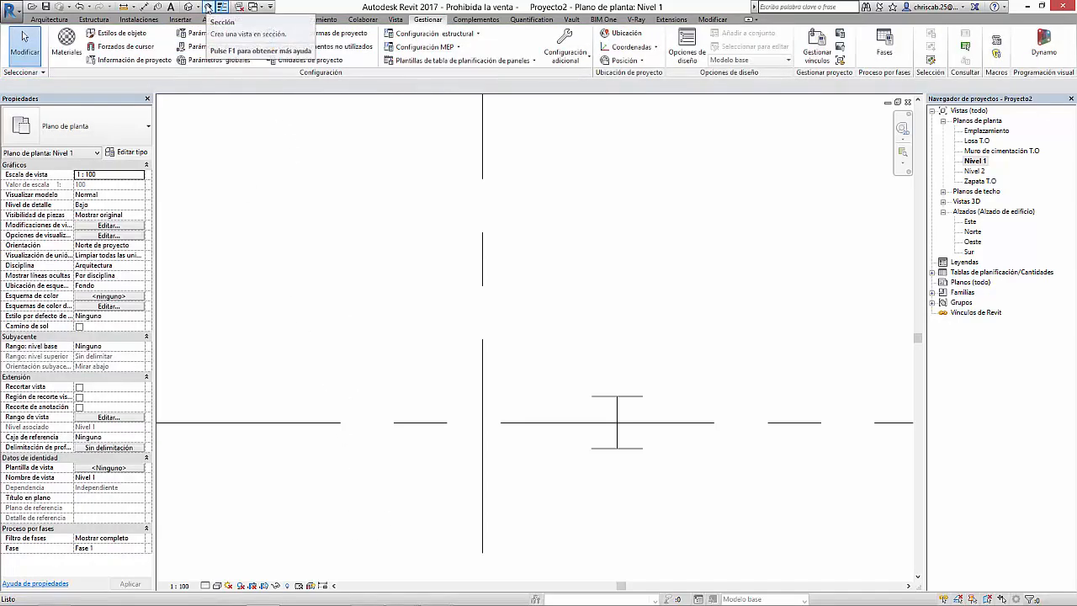
Draw a building section across grid K looking towards both columns and shorten its view depth to about 1.42 m.
click(208, 7)
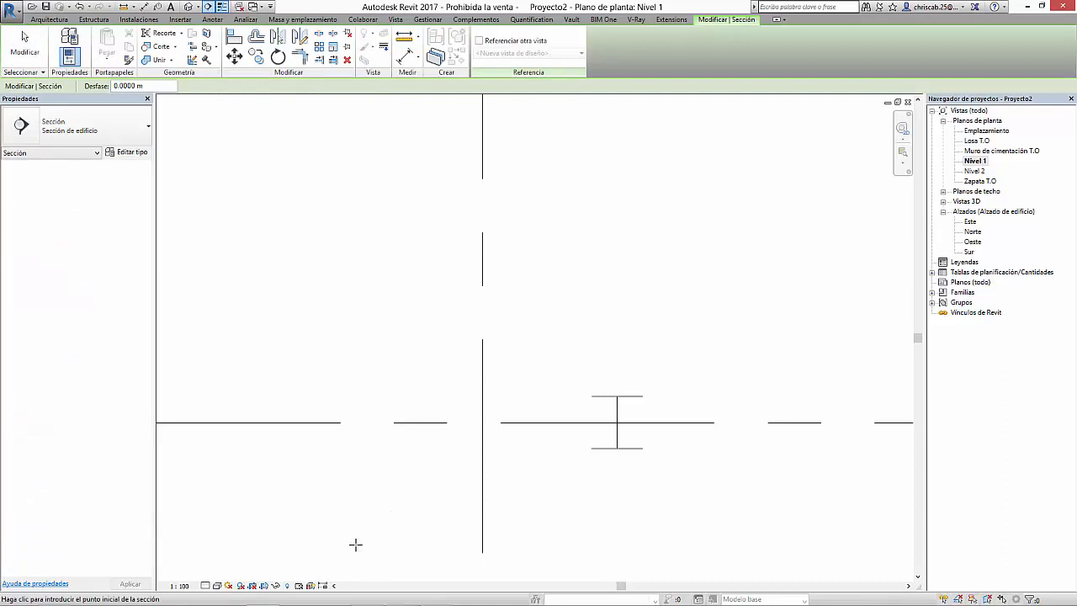
click(355, 545)
click(700, 544)
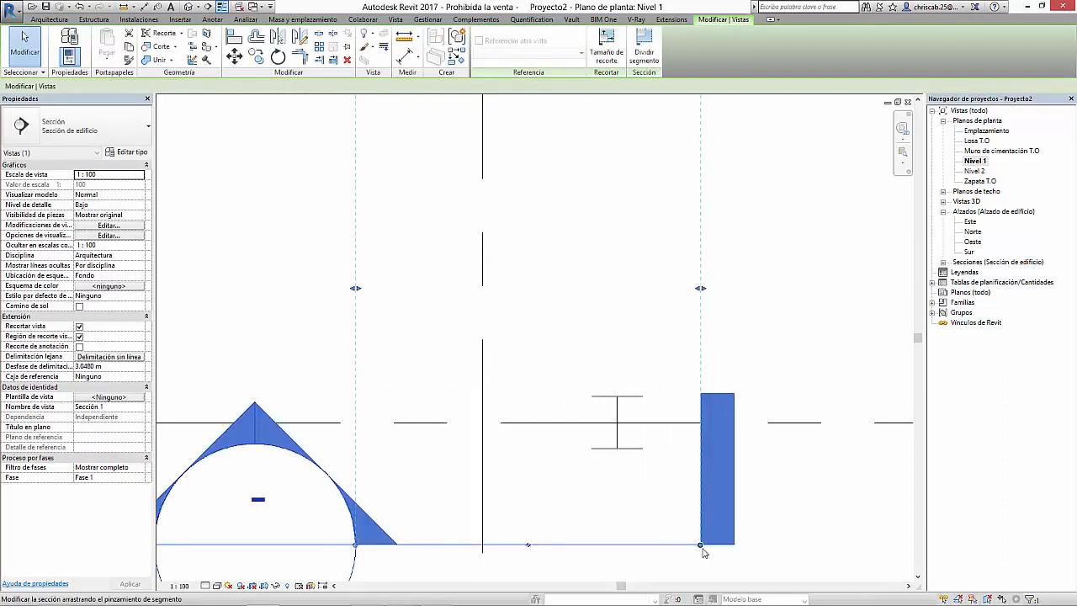
scroll(705, 553, down, 3)
drag(627, 332, 628, 452)
middle_drag(716, 462, 677, 370)
click(671, 298)
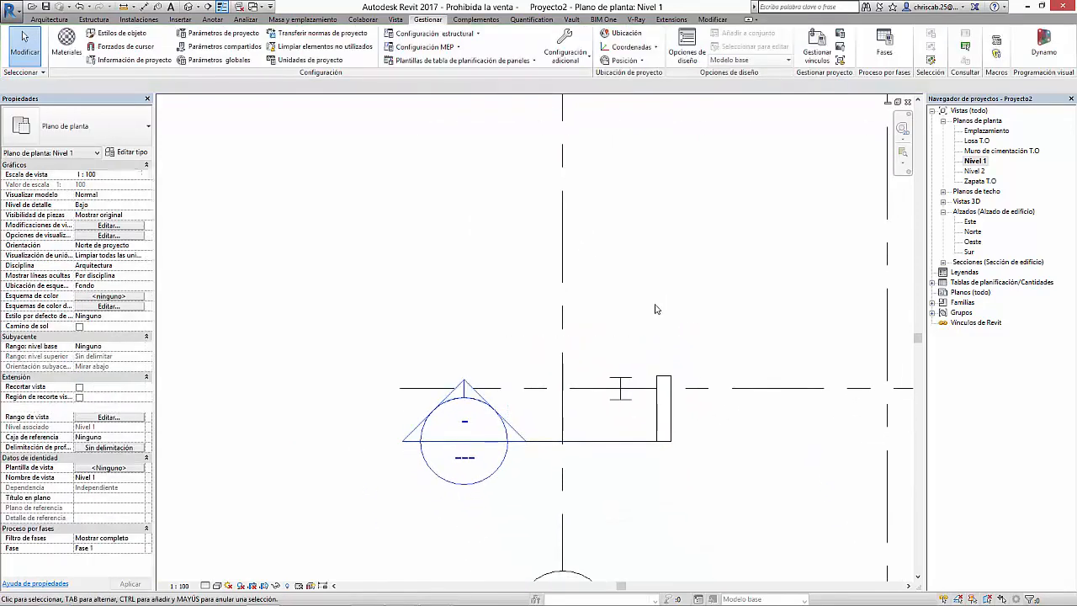
Open the new section view and enlarge its crop region to include grid P and the levels down to Zapata B.O.
scroll(540, 477, up, 1)
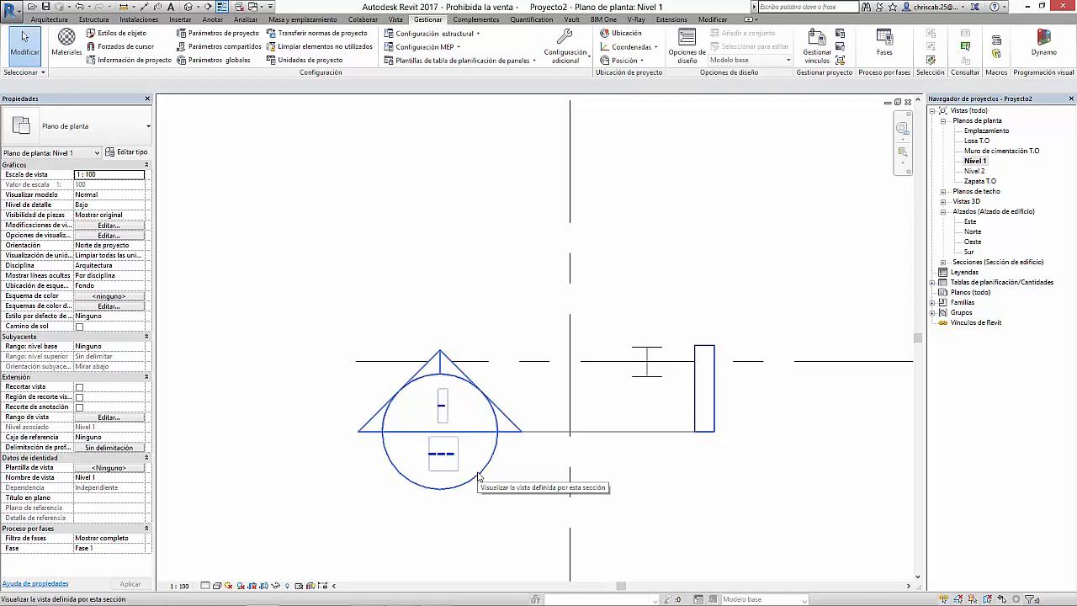
double_click(478, 476)
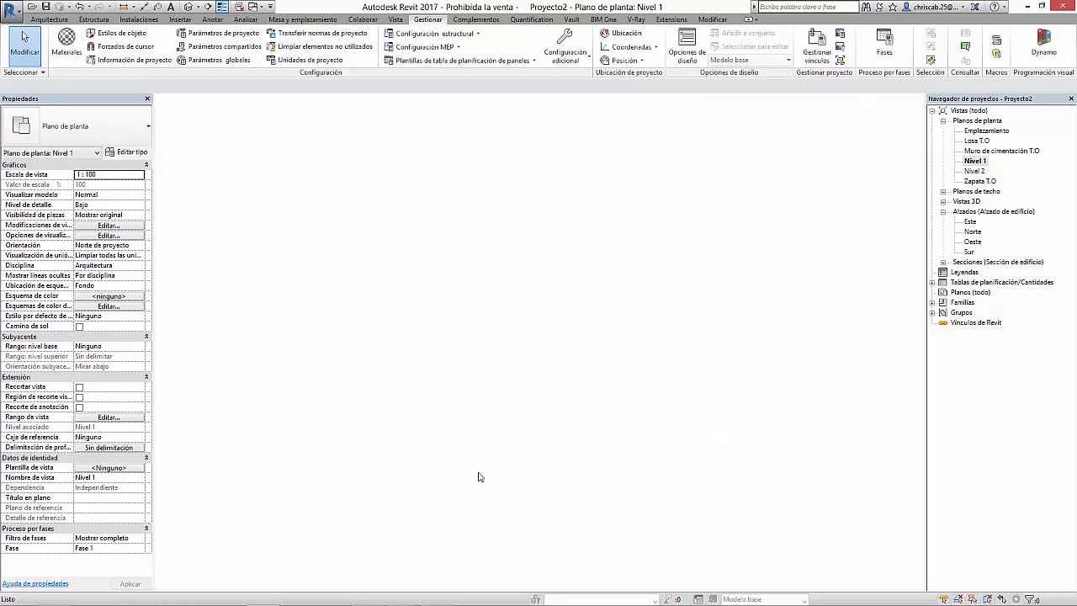
scroll(554, 449, down, 1)
middle_drag(557, 448, 538, 342)
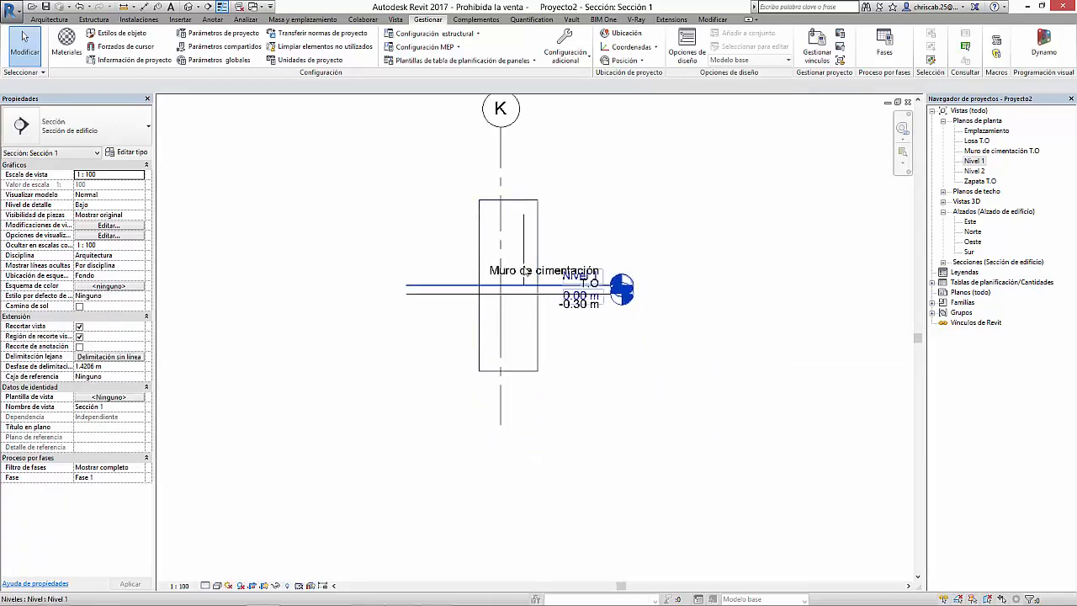
click(522, 201)
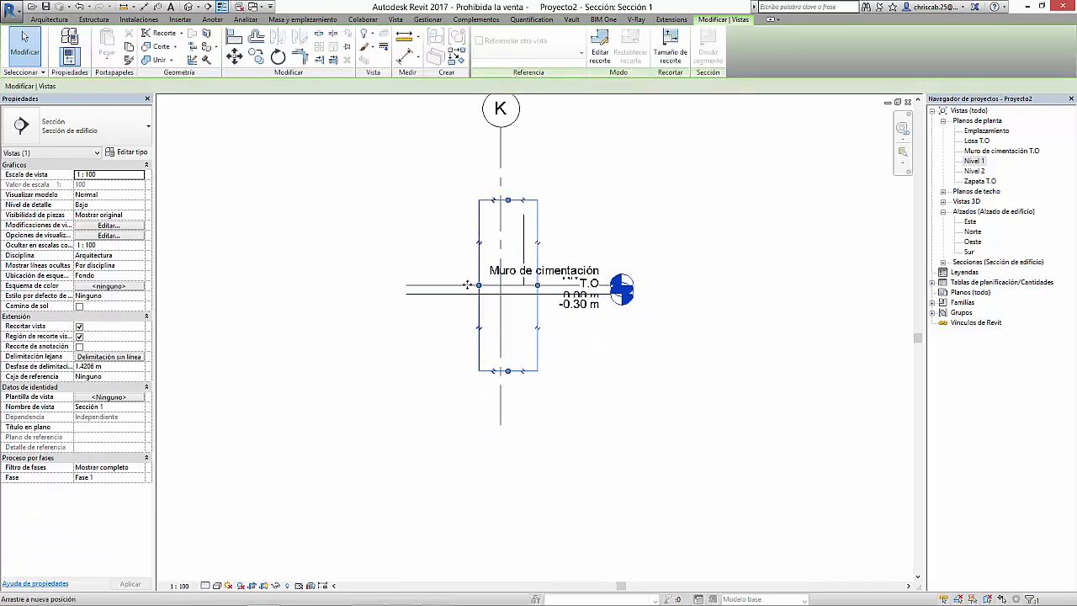
drag(479, 285, 449, 286)
drag(493, 372, 495, 437)
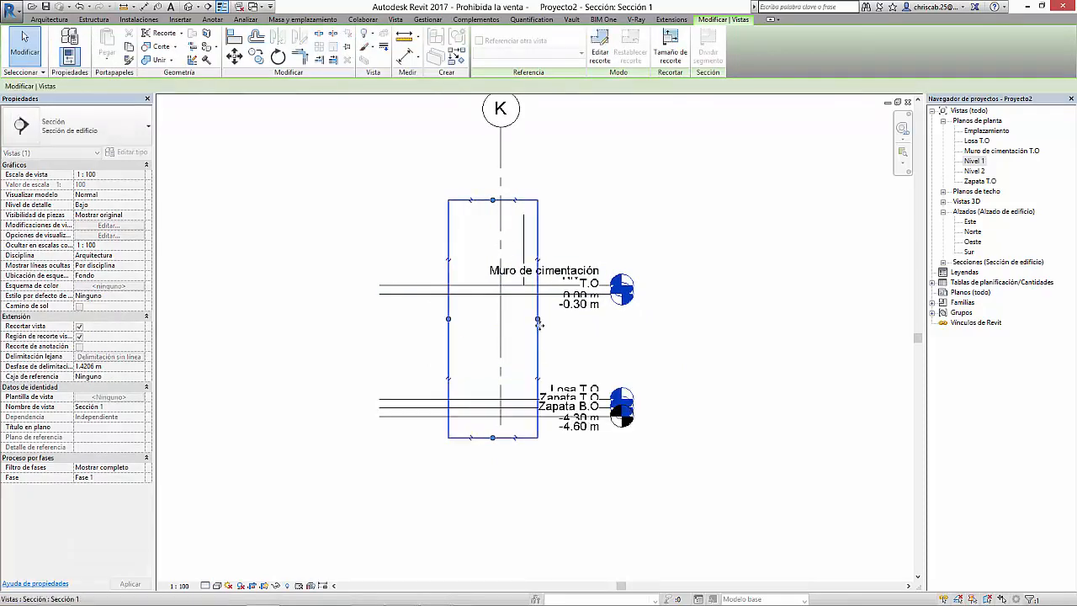
drag(538, 319, 646, 323)
middle_drag(506, 381, 614, 389)
Select the column above Nivel 1 in the section and check its base and top level constraints and offsets.
scroll(578, 393, up, 1)
scroll(587, 280, up, 2)
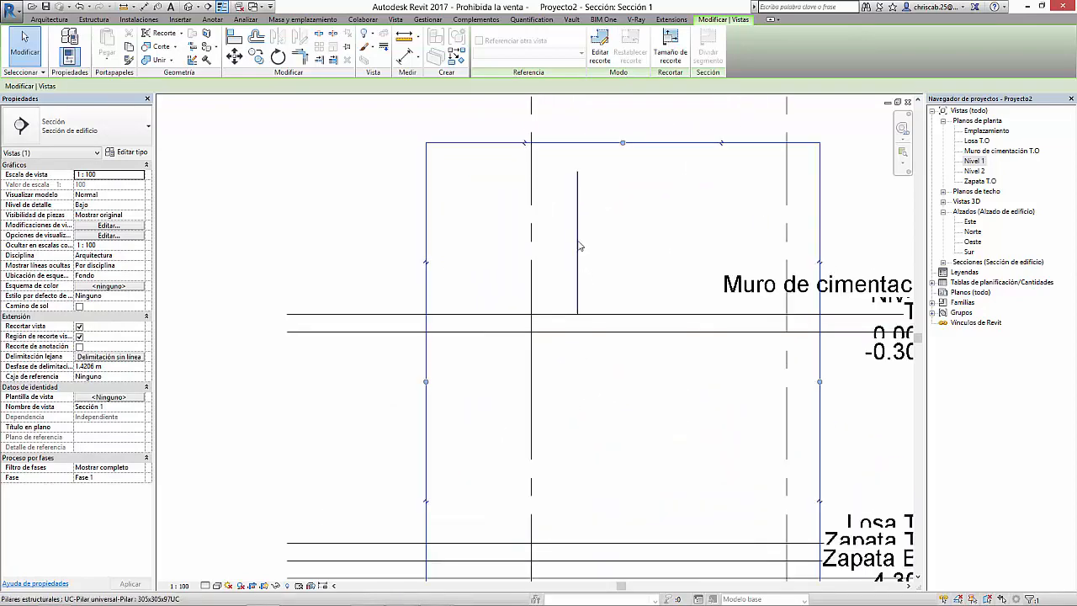
click(578, 248)
click(597, 192)
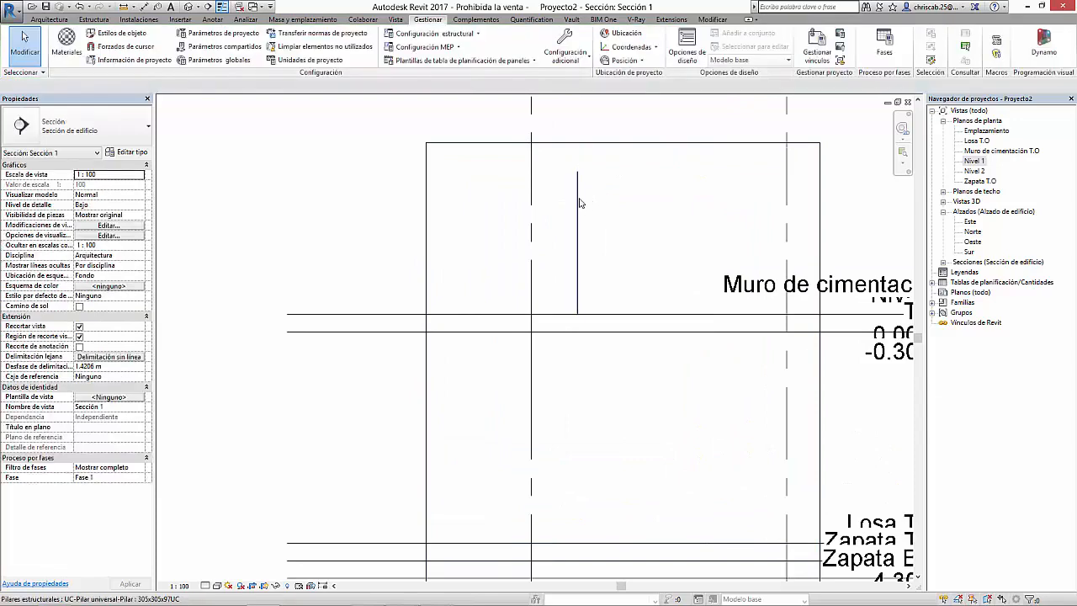
click(578, 207)
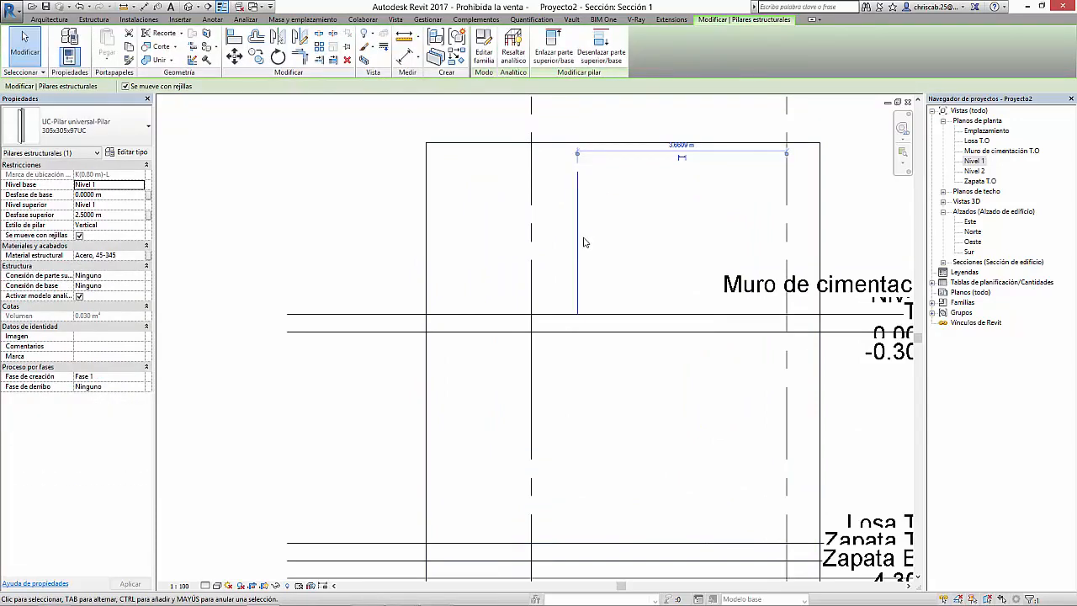
Set the section view's detail level to Alto and its visual style to Sombreado.
click(206, 586)
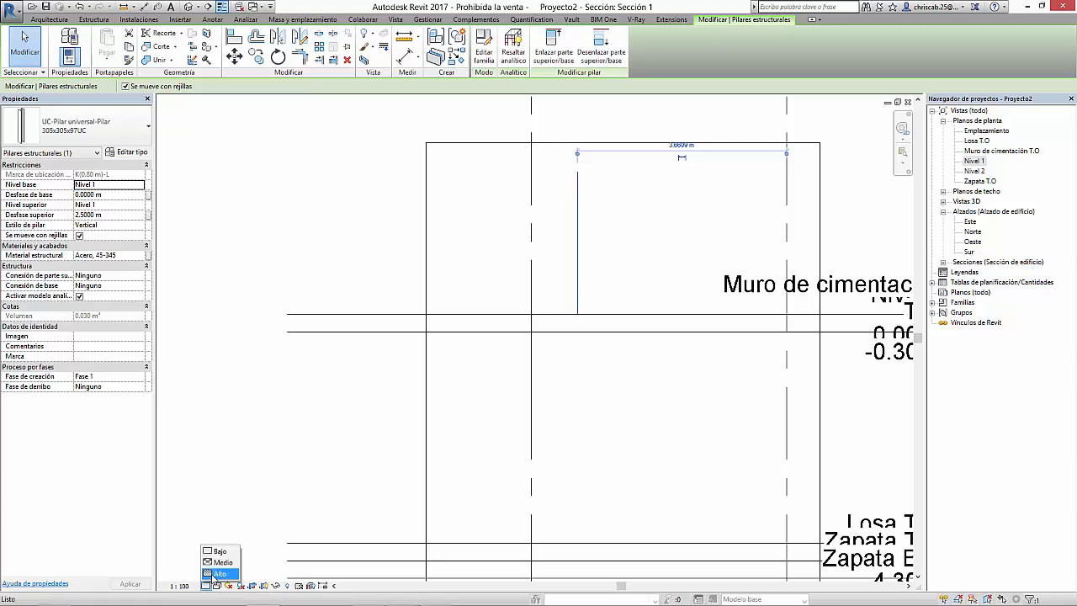
click(217, 574)
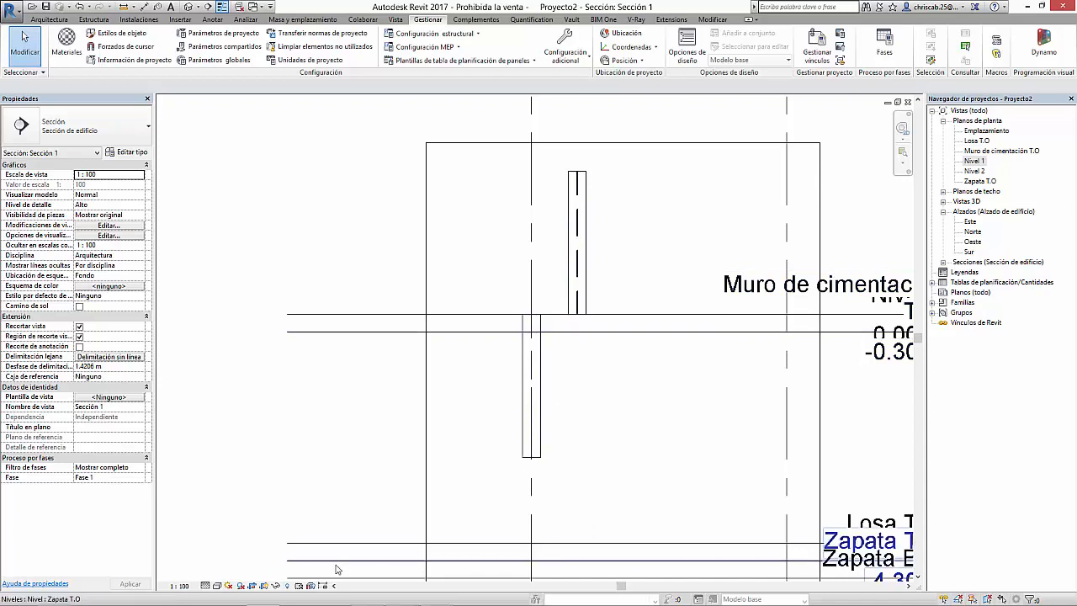
click(217, 586)
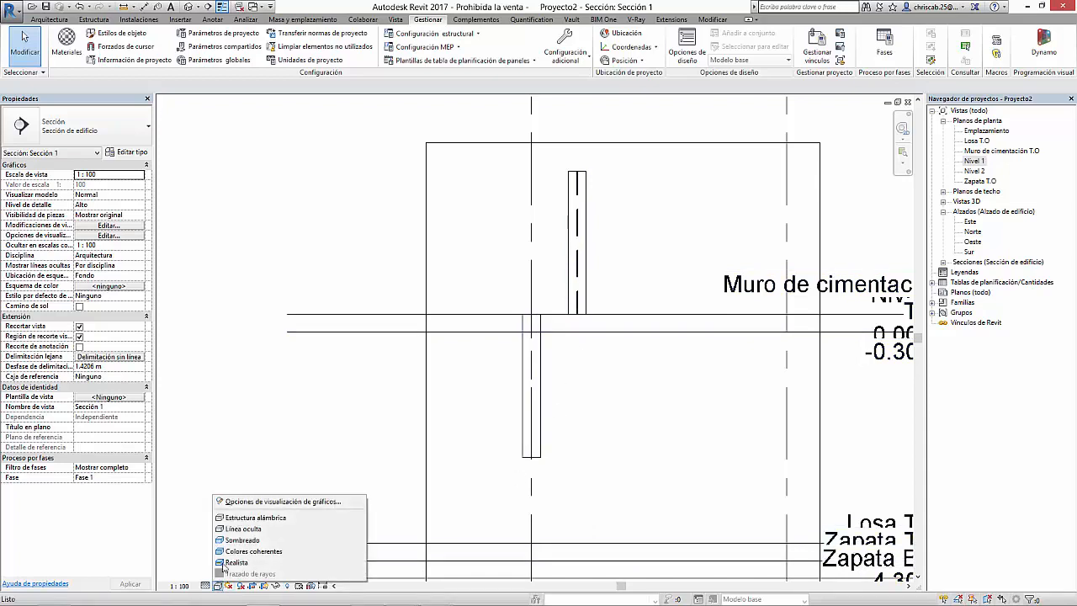
click(263, 543)
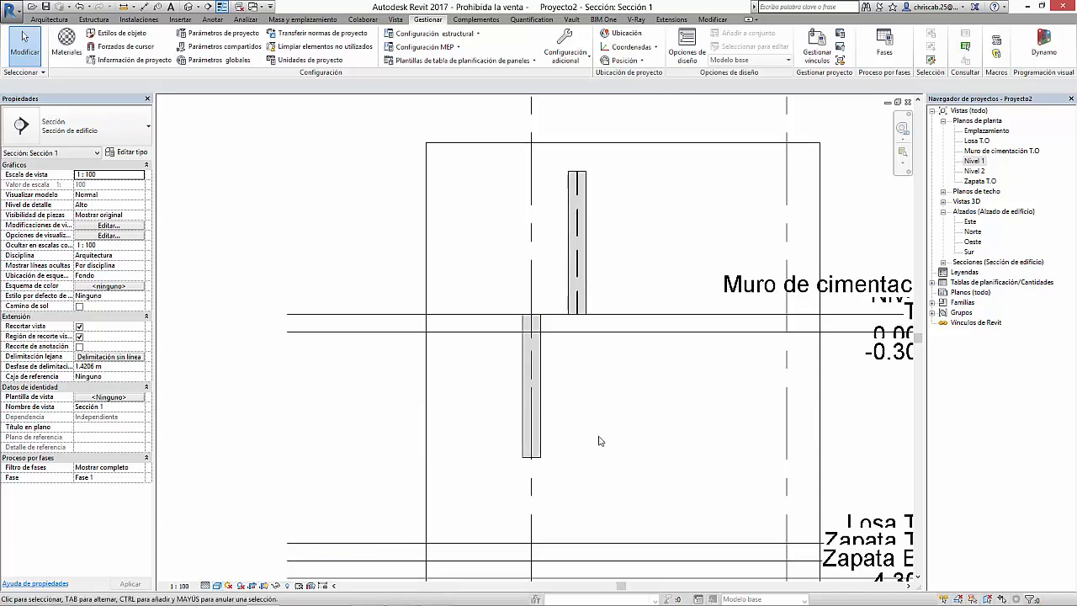
Set the section view's scale to 1:50.
scroll(457, 433, down, 2)
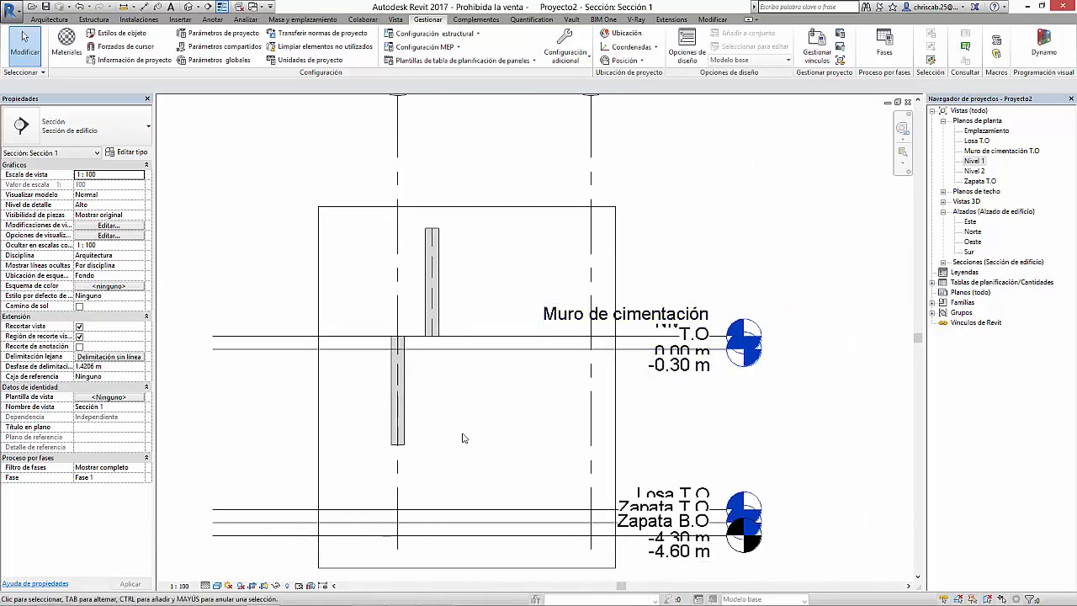
click(180, 586)
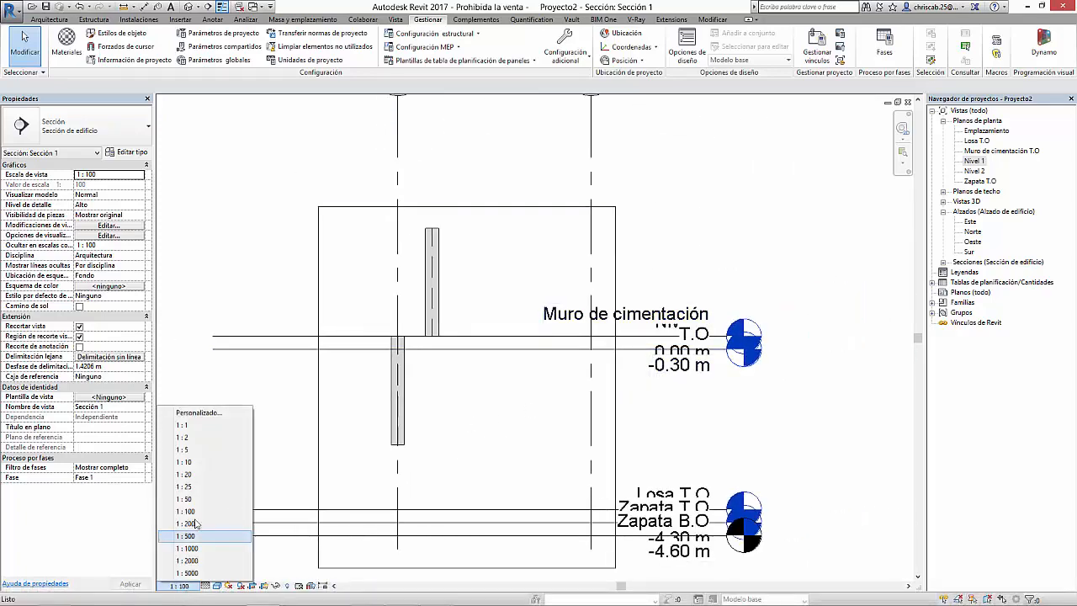
click(184, 499)
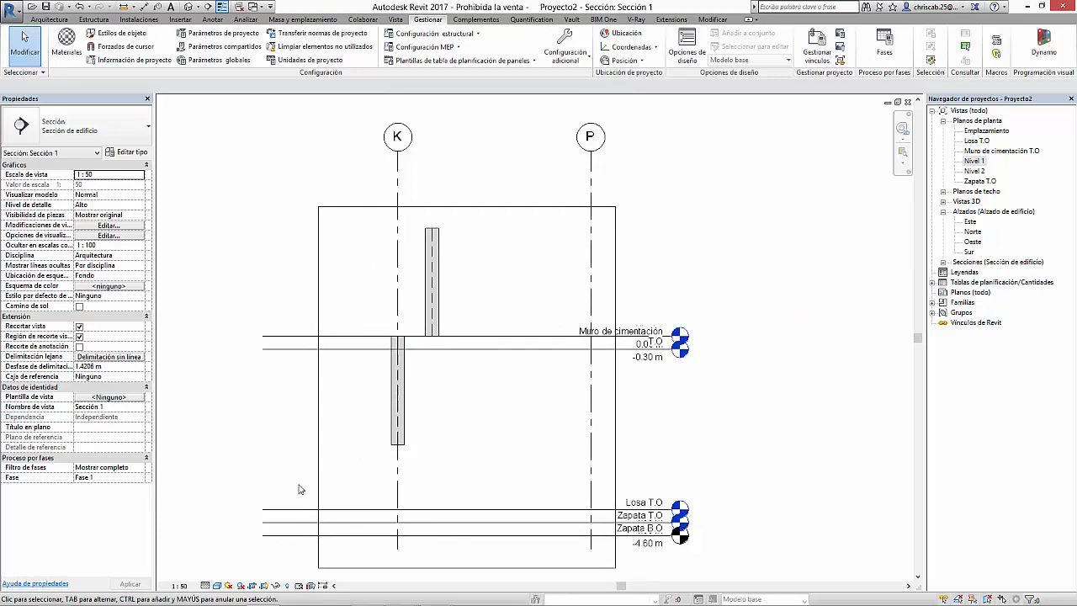
Set the section view's scale to 1:20.
click(180, 586)
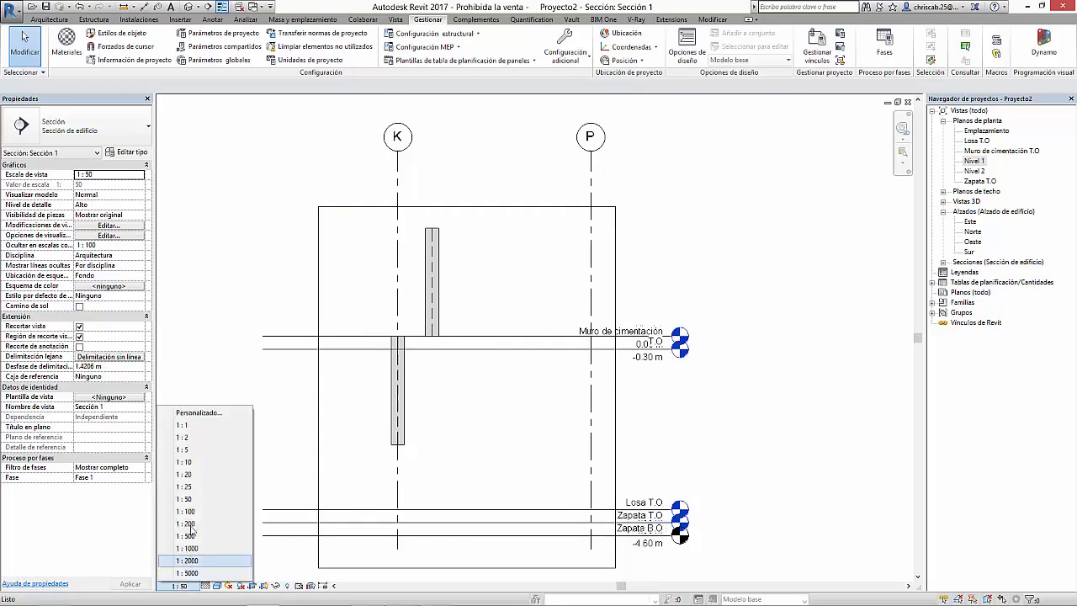
click(185, 475)
scroll(516, 421, up, 5)
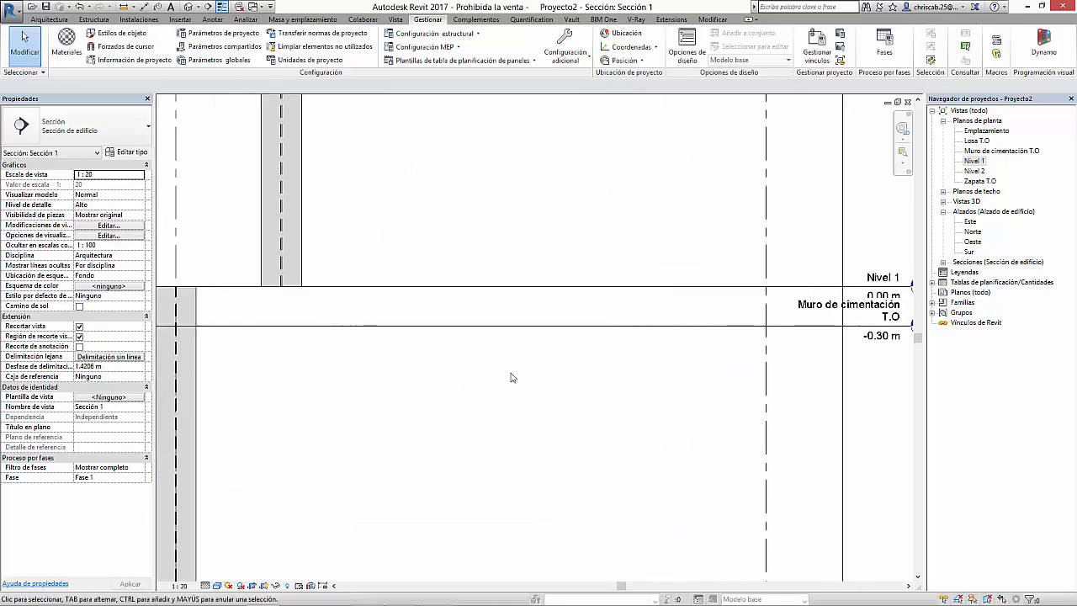
scroll(487, 376, down, 3)
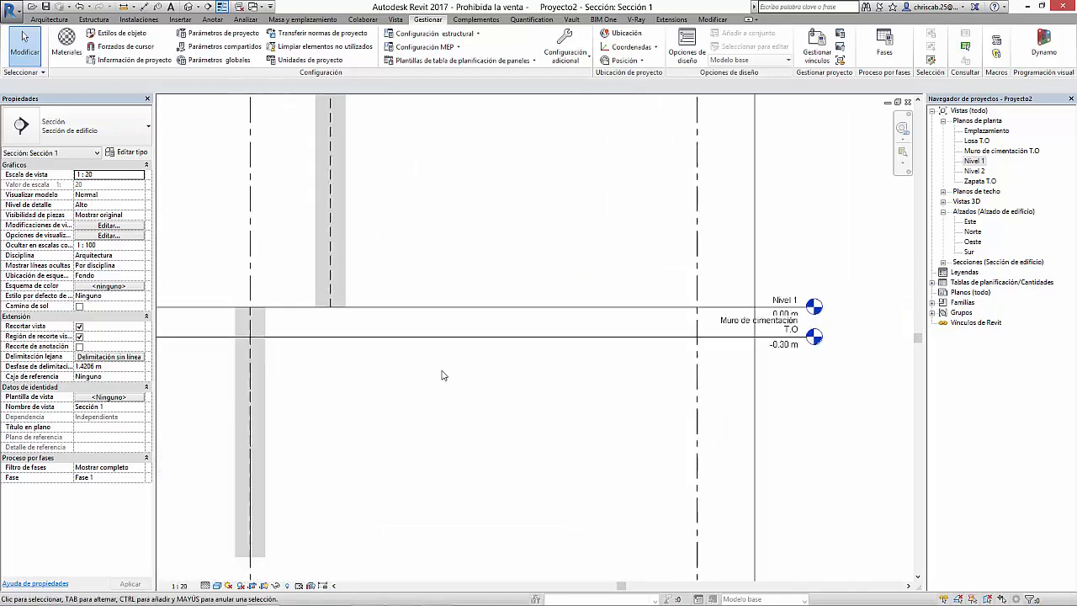
Add an aligned dimension from the top of the upper column to the Nivel 1 line.
click(387, 327)
scroll(388, 447, down, 2)
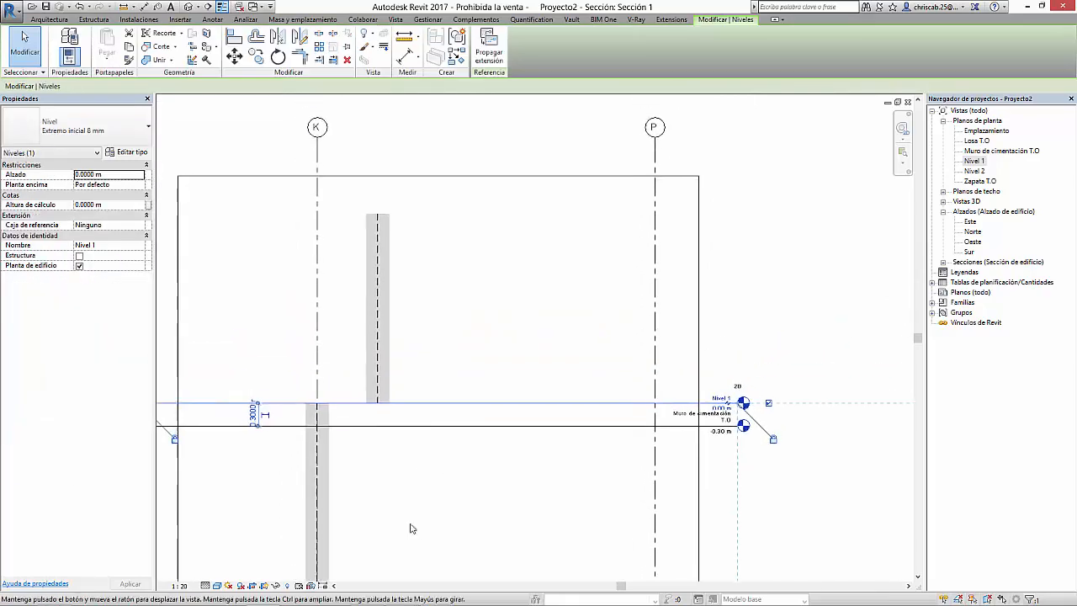
click(389, 301)
click(487, 305)
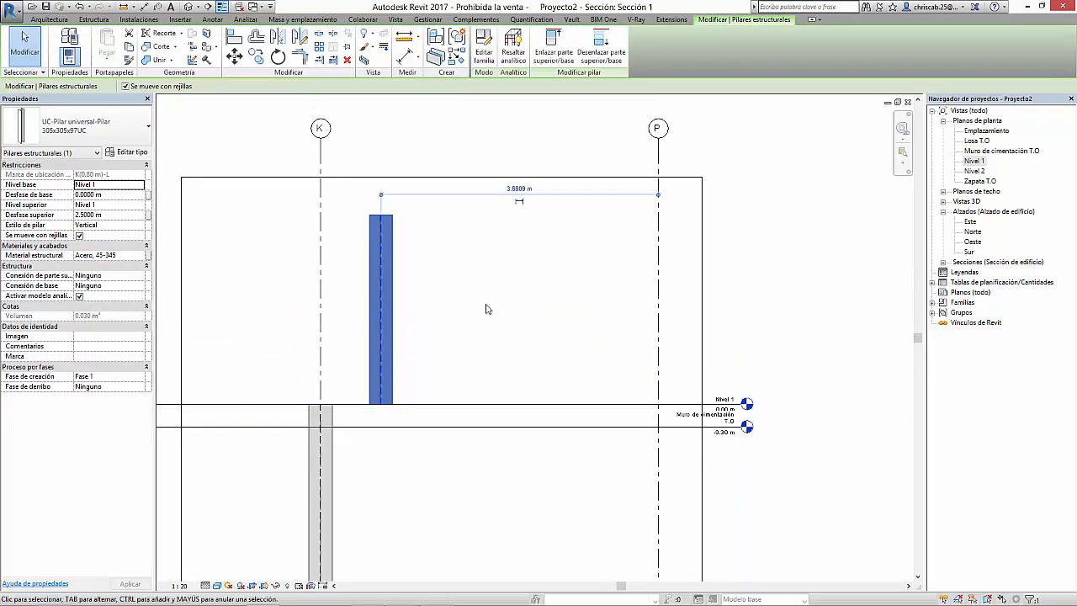
key(d)
key(i)
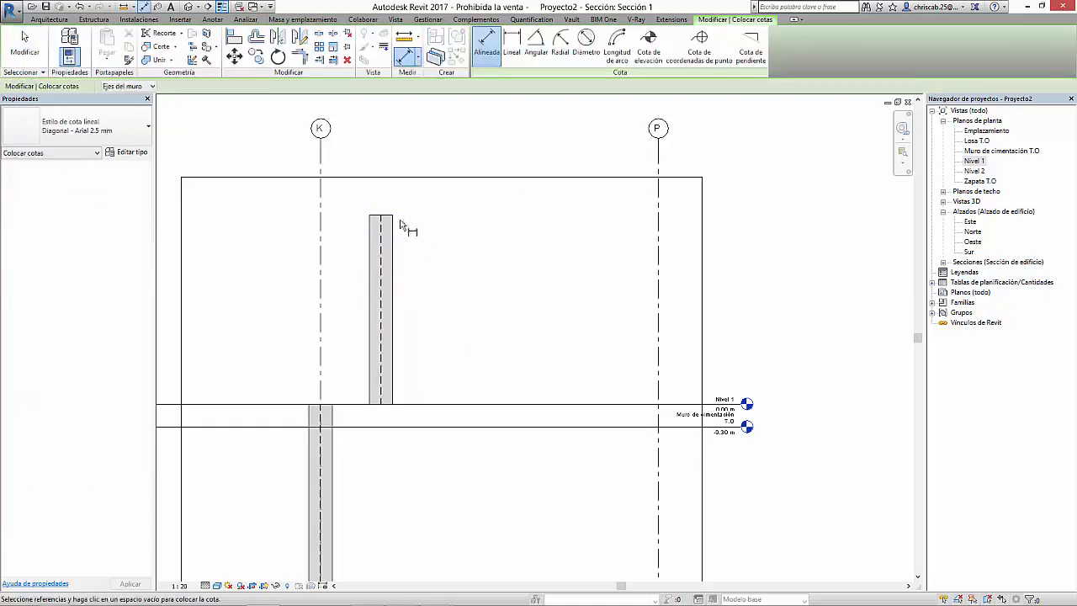
click(395, 219)
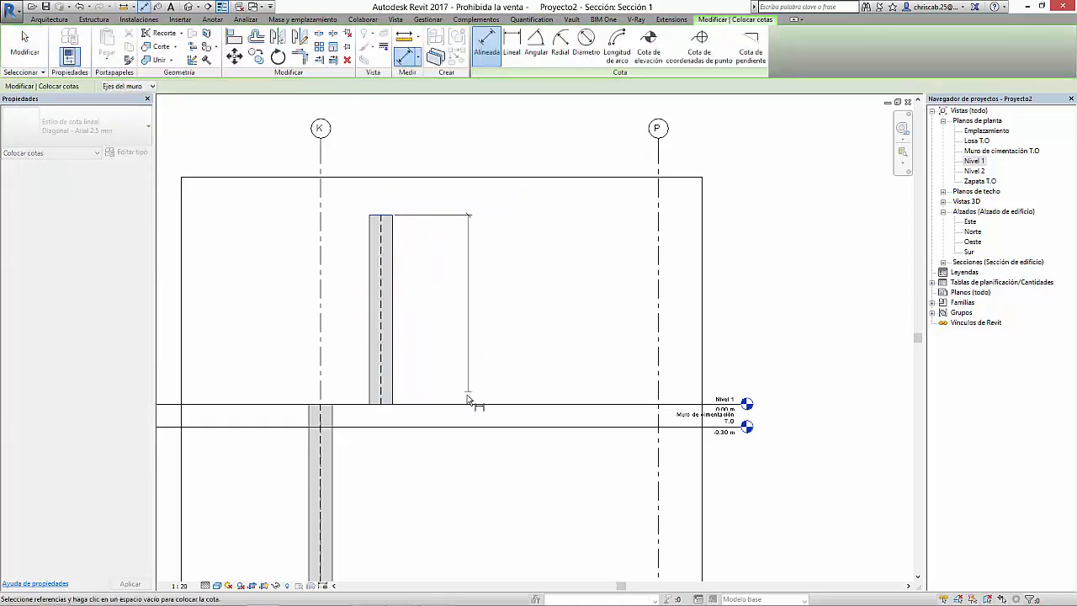
click(463, 404)
click(482, 362)
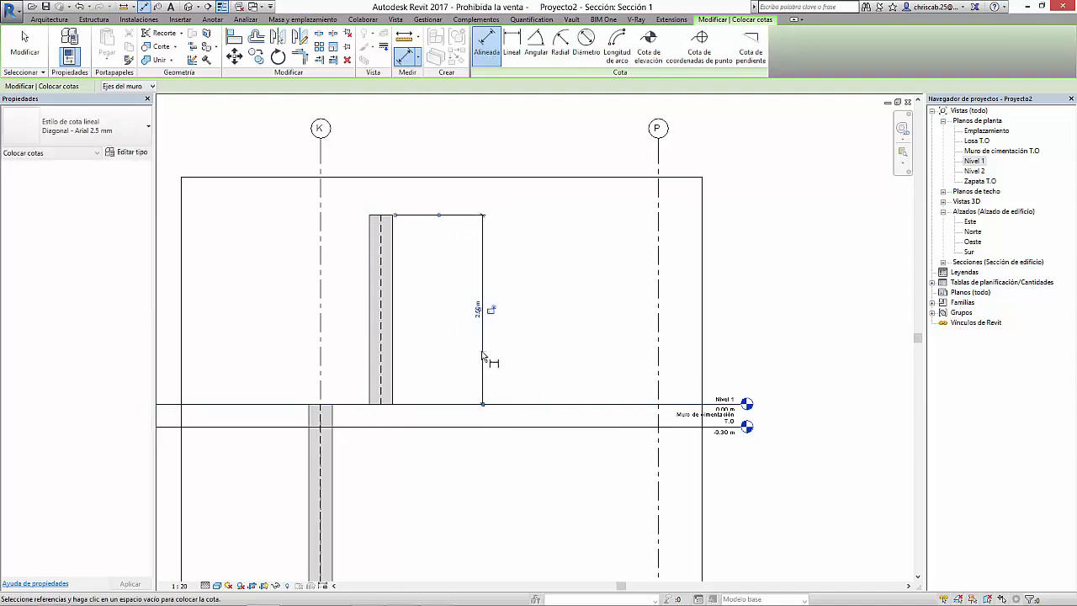
key(Escape)
key(Escape)
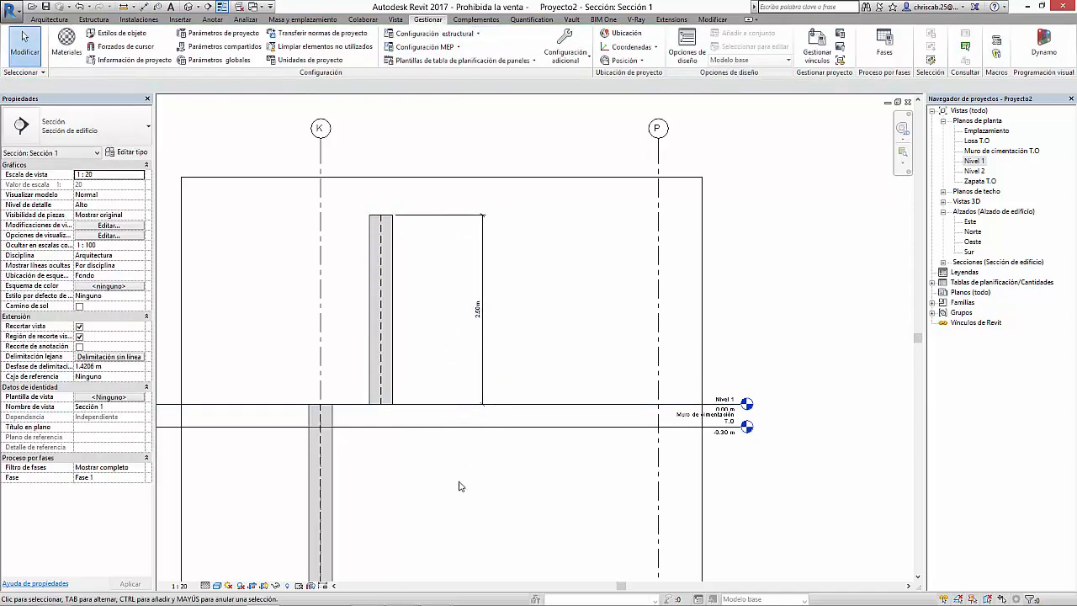
Add an aligned dimension from the bottom of the lower column to Nivel 1, in line with the upper column's dimension.
middle_drag(466, 479, 499, 371)
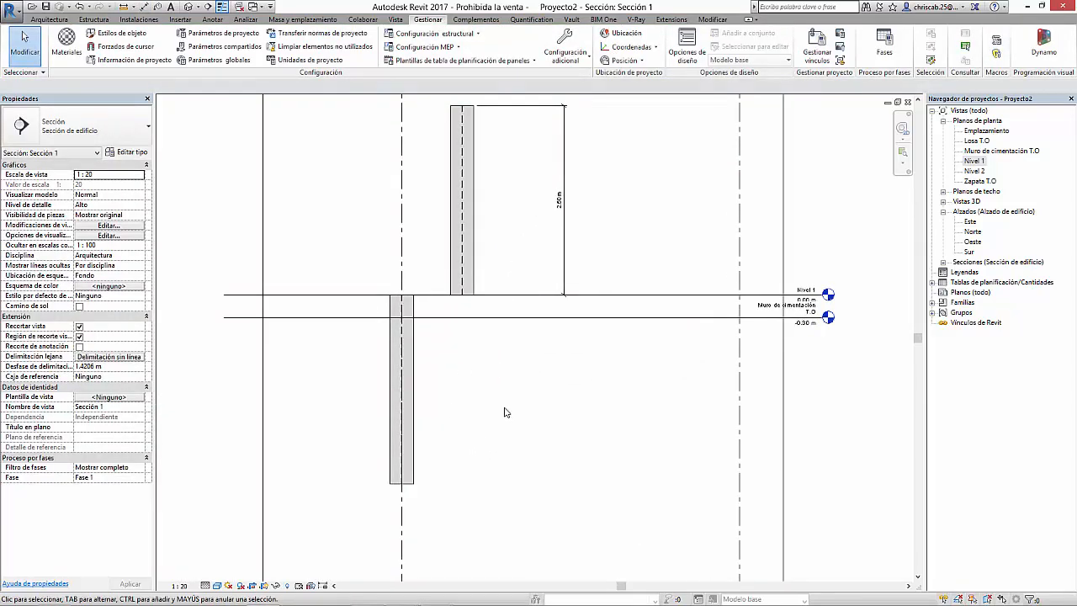
key(d)
key(i)
click(412, 484)
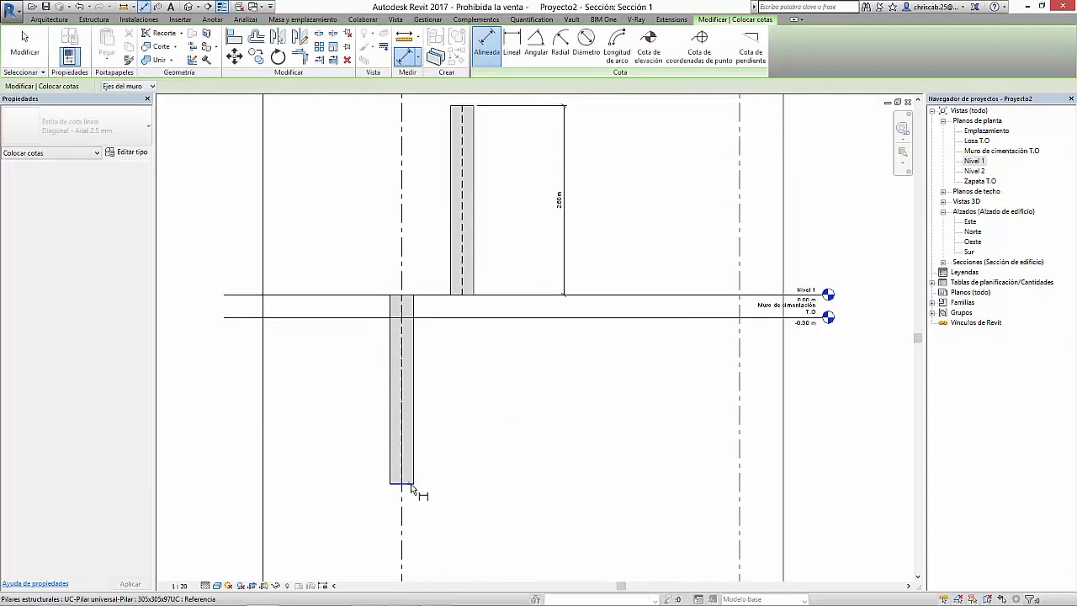
click(439, 295)
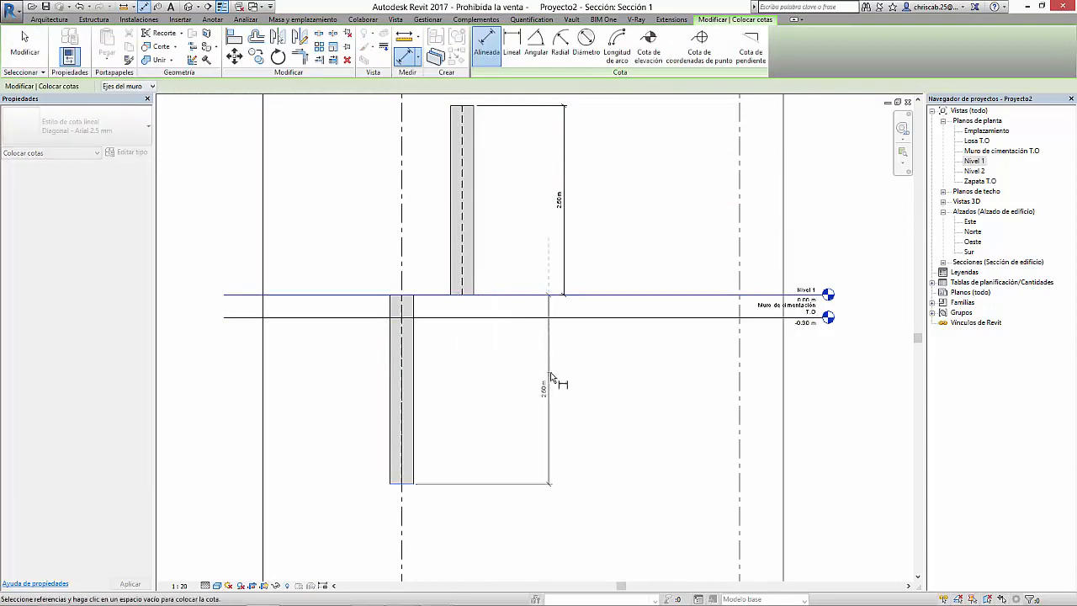
click(565, 383)
key(Escape)
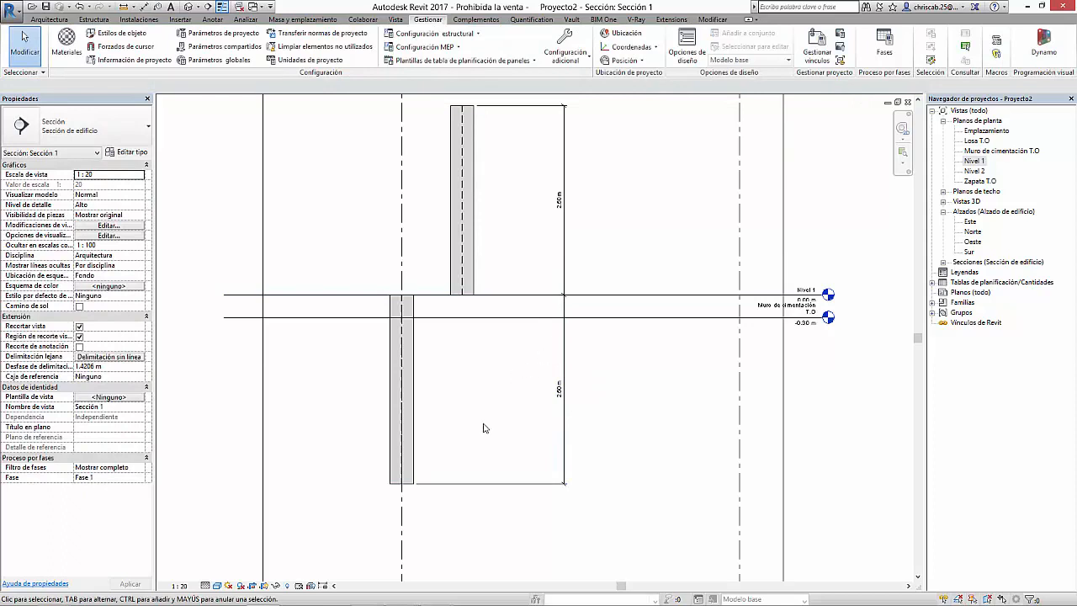
Compare the base and top offsets of the two columns, and open the Nivel 1 floor plan to see which column shows.
click(412, 395)
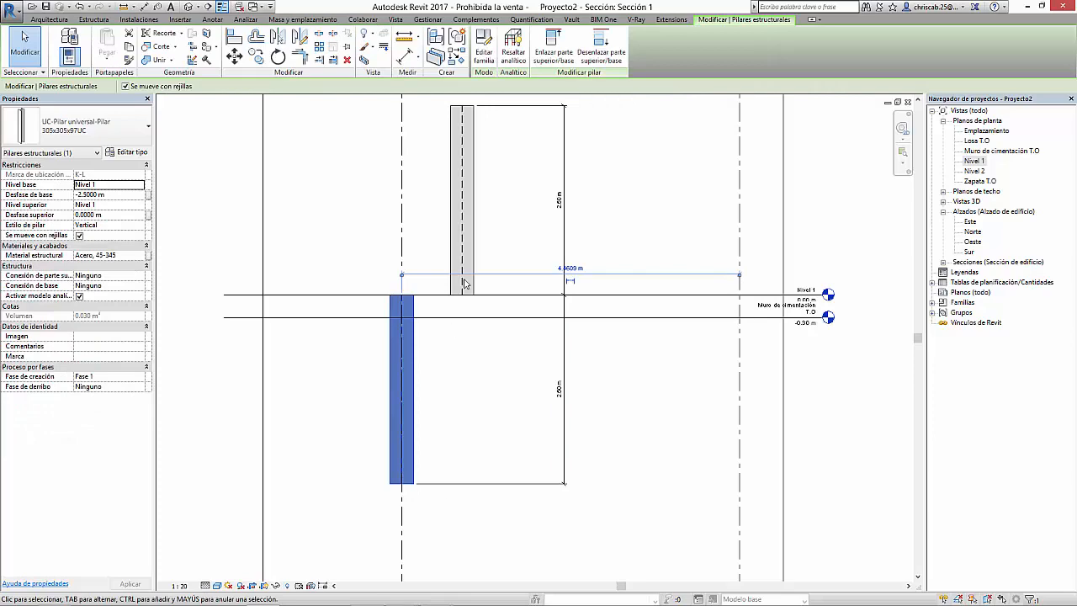
click(475, 205)
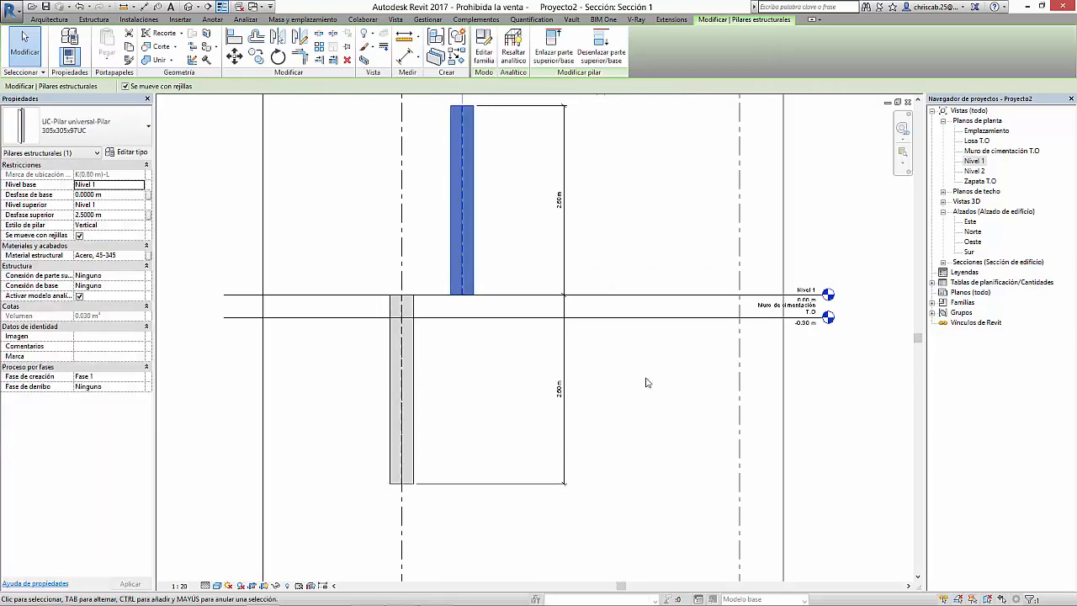
double_click(975, 161)
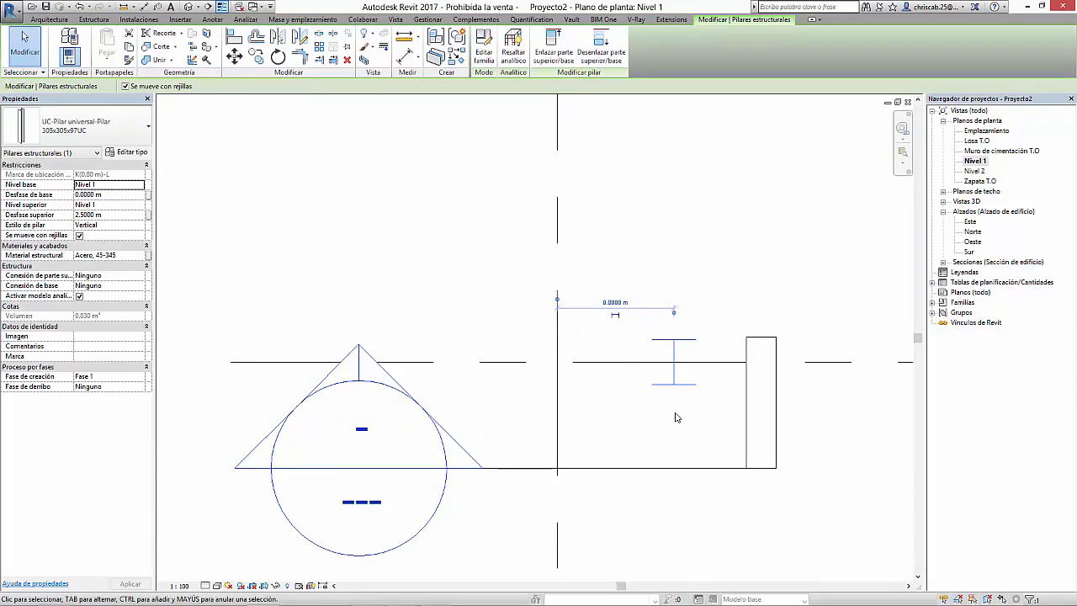
middle_drag(679, 417, 605, 421)
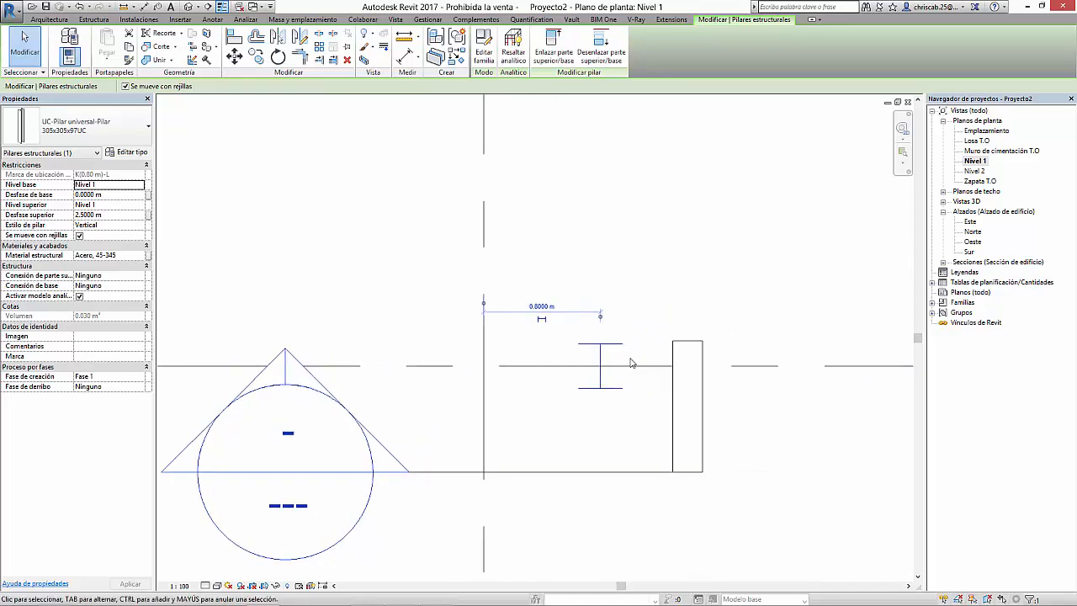
click(530, 404)
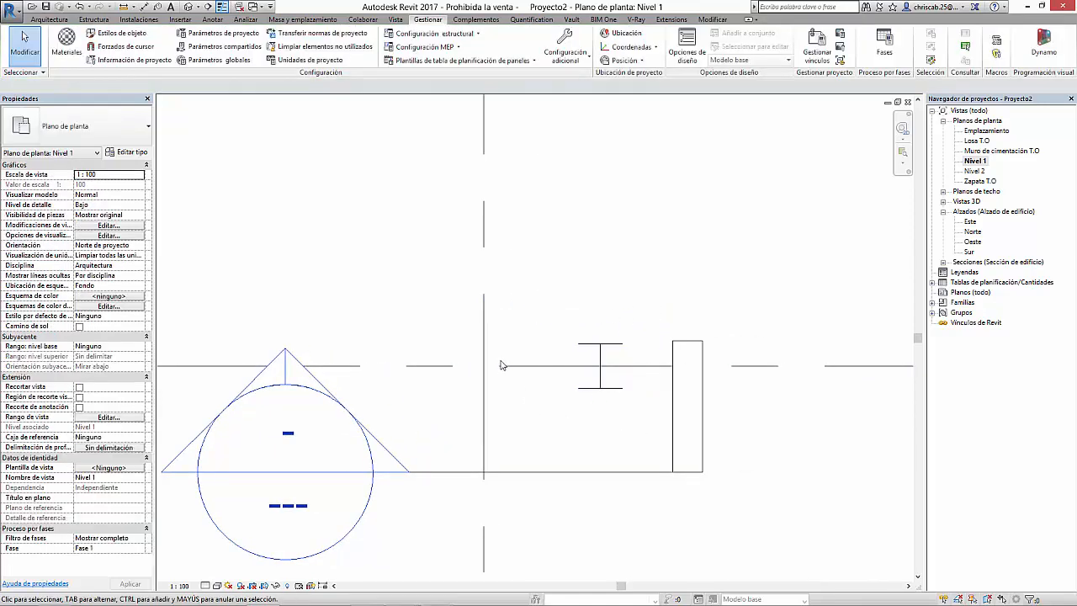
middle_drag(521, 400, 497, 397)
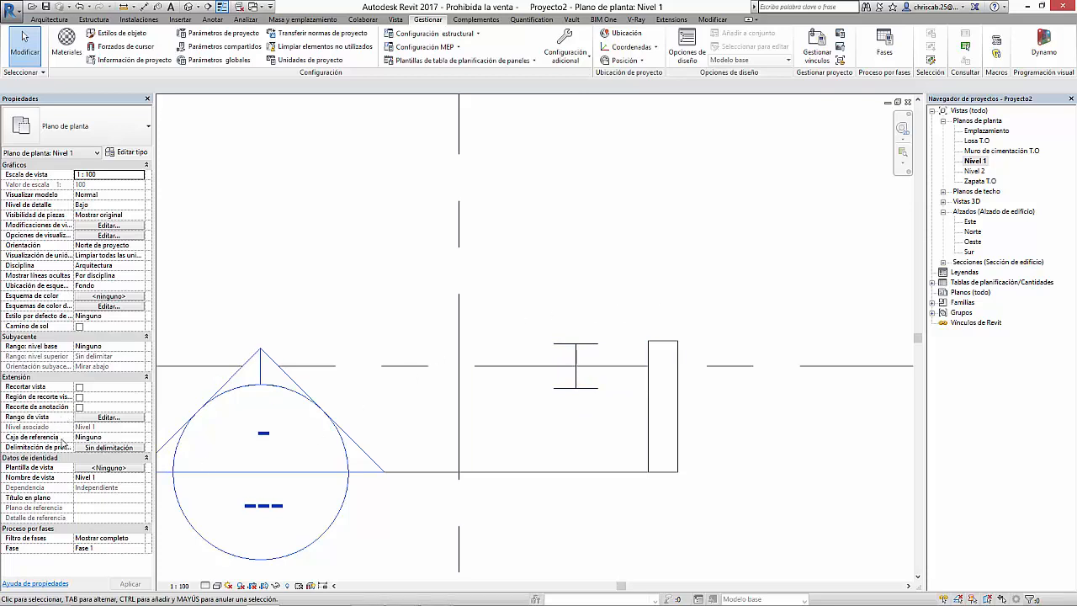
scroll(414, 289, down, 3)
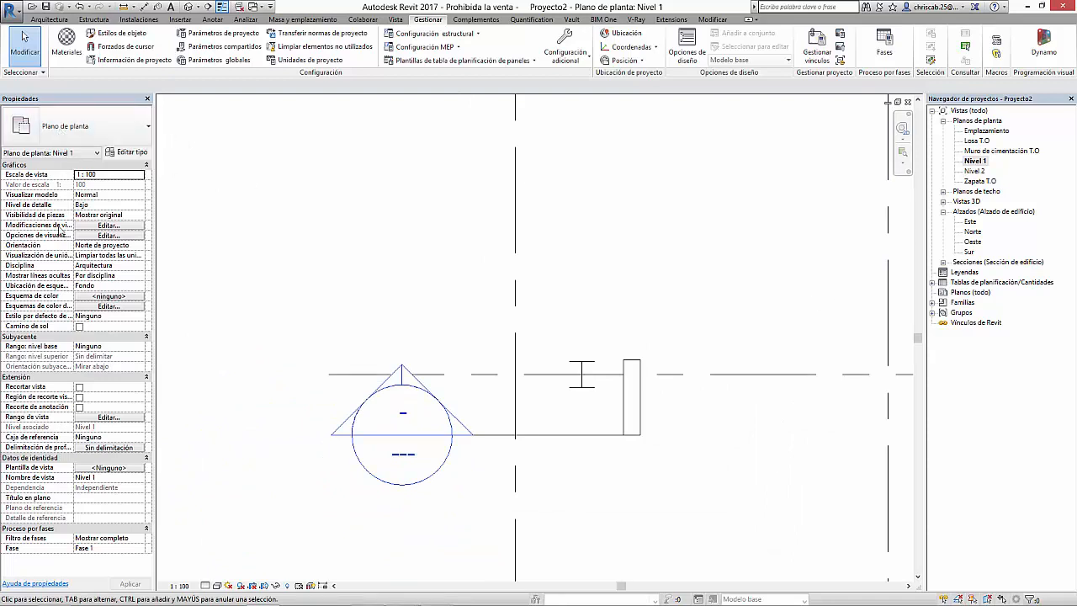
Set the cut plane offset to 0 m in the Nivel 1 plan's view range and apply it.
click(110, 417)
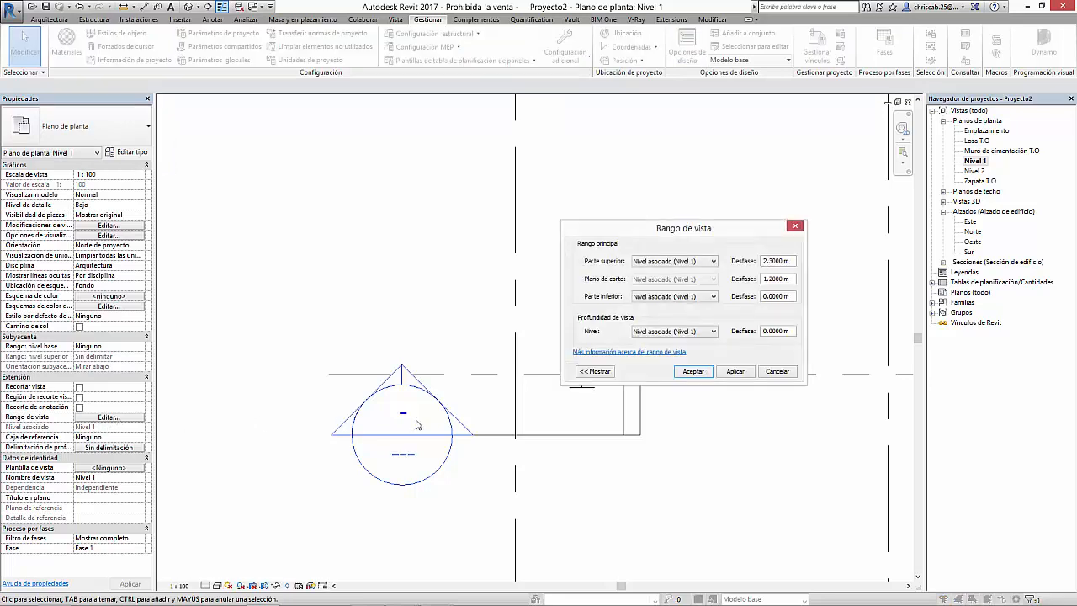
drag(795, 278, 757, 277)
text(0)
click(748, 373)
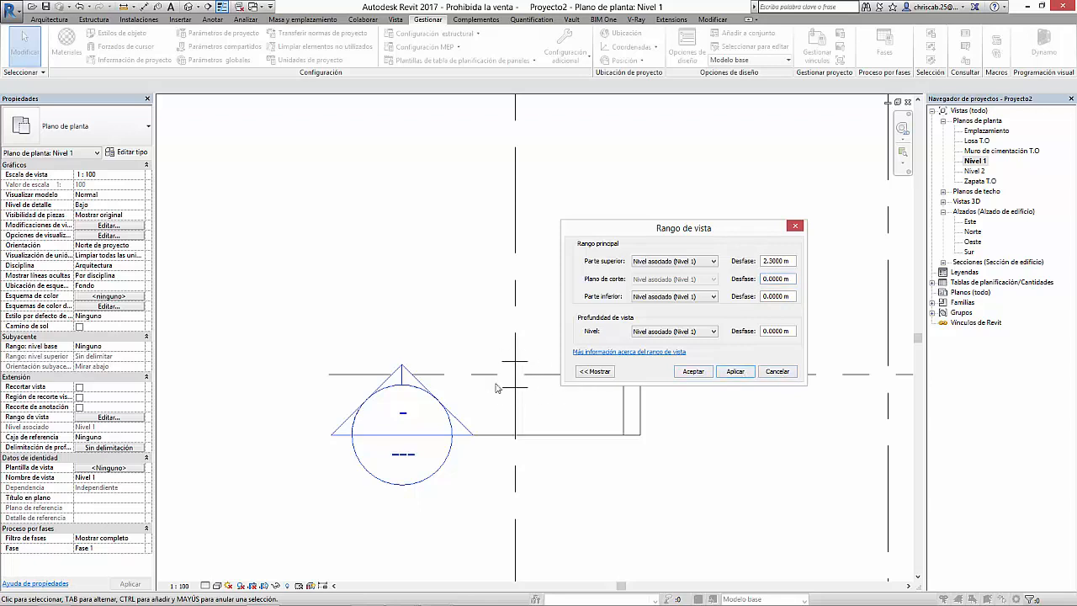
Try a cut plane offset of 0.05 m in the Nivel 1 plan's view range.
drag(793, 278, 775, 280)
text(5)
click(743, 373)
Return the view range's cut plane offset to 0 m, apply it and close the view range settings.
drag(792, 279, 763, 281)
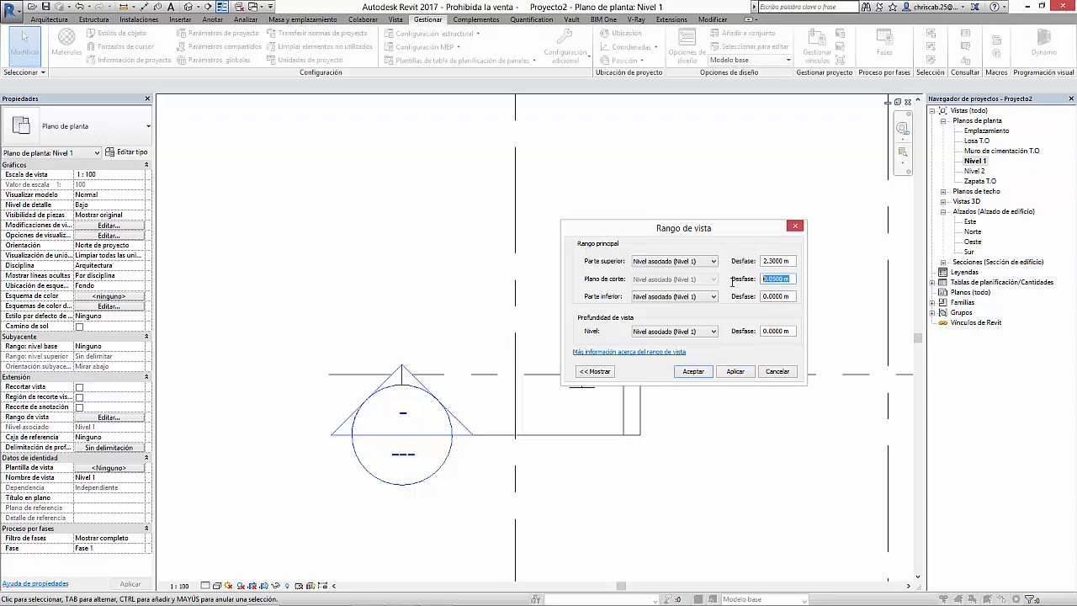
text(0)
click(739, 375)
click(777, 372)
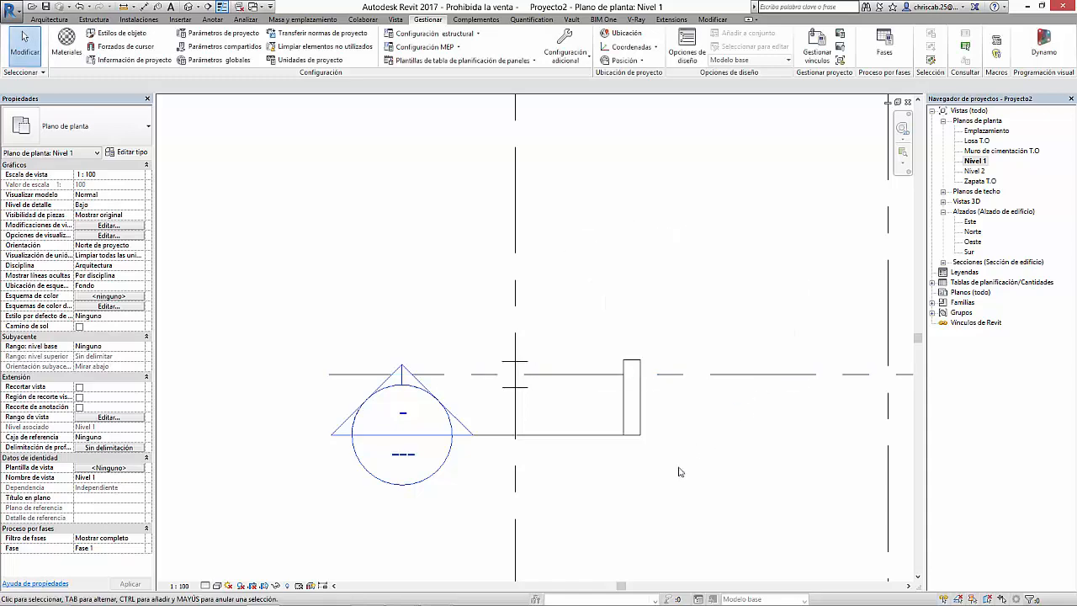
Set the Nivel 1 floor plan's detail level to Alto.
scroll(503, 368, up, 1)
scroll(503, 368, up, 2)
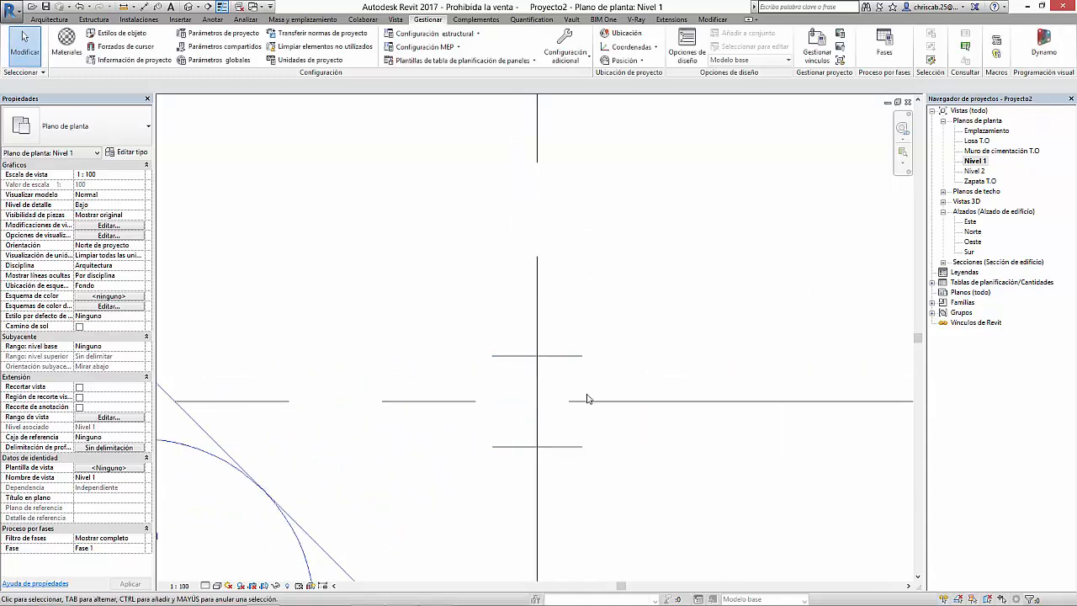
click(216, 585)
click(221, 574)
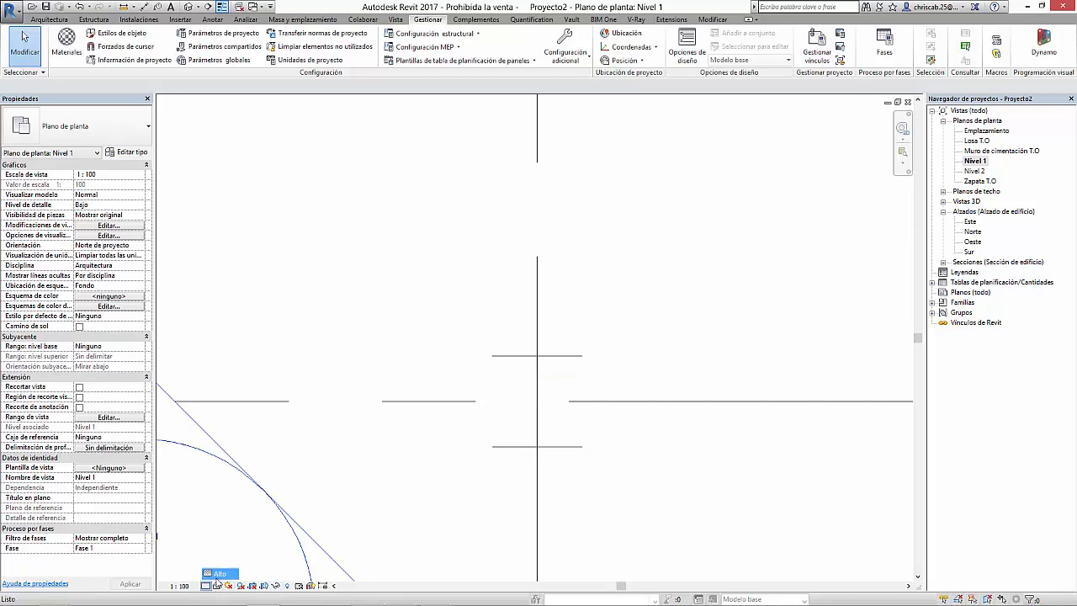
scroll(274, 559, down, 2)
scroll(595, 454, down, 3)
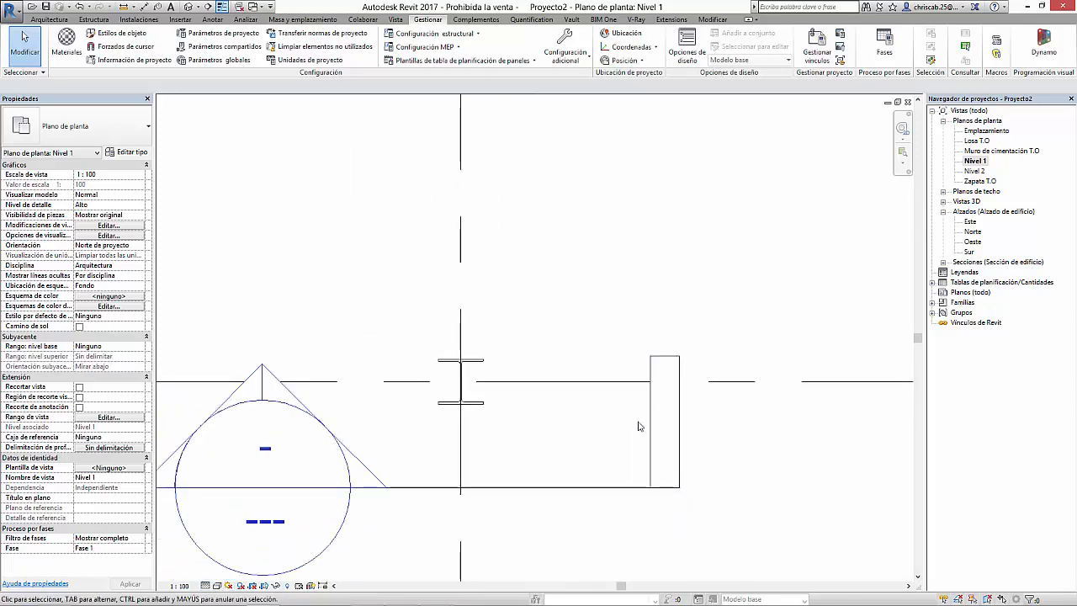
Return to the Sección 1 view and examine the lower column's position relative to Nivel 1 and the foundation levels.
scroll(595, 454, down, 1)
middle_drag(572, 459, 531, 448)
scroll(529, 408, up, 1)
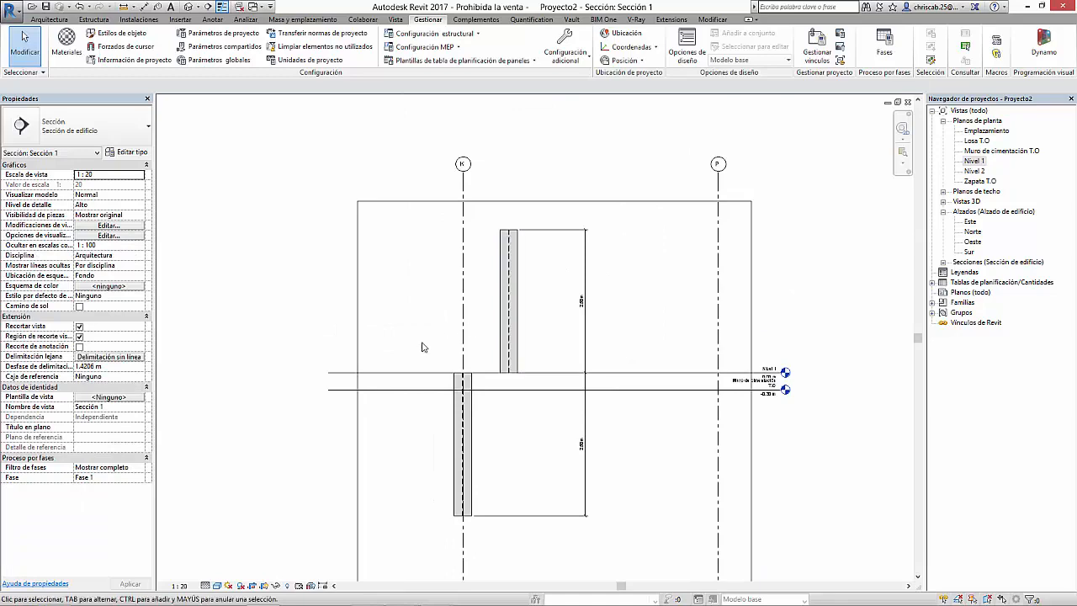
click(467, 414)
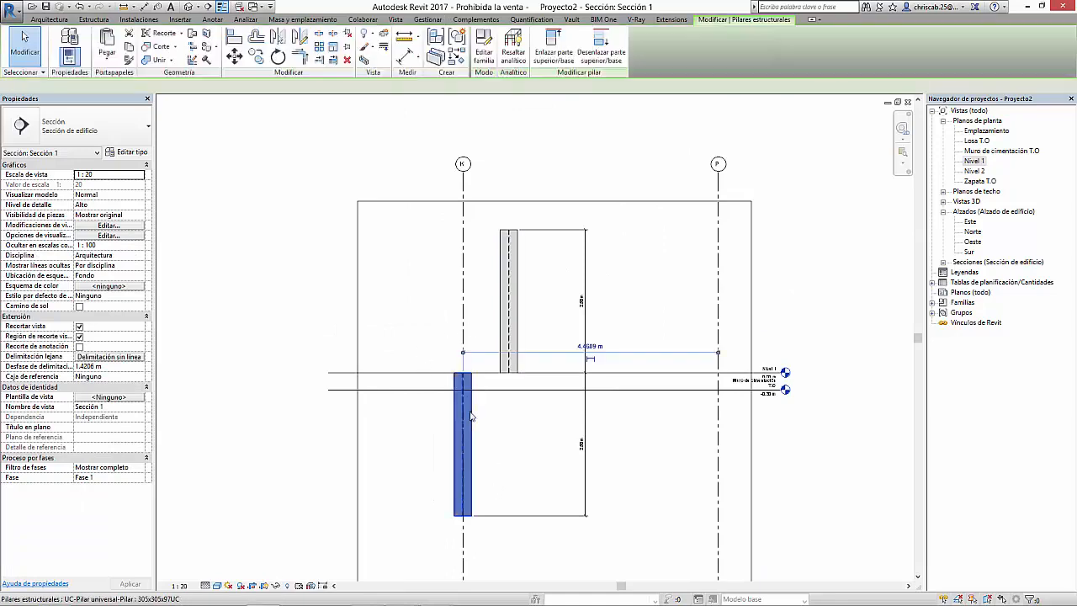
click(519, 453)
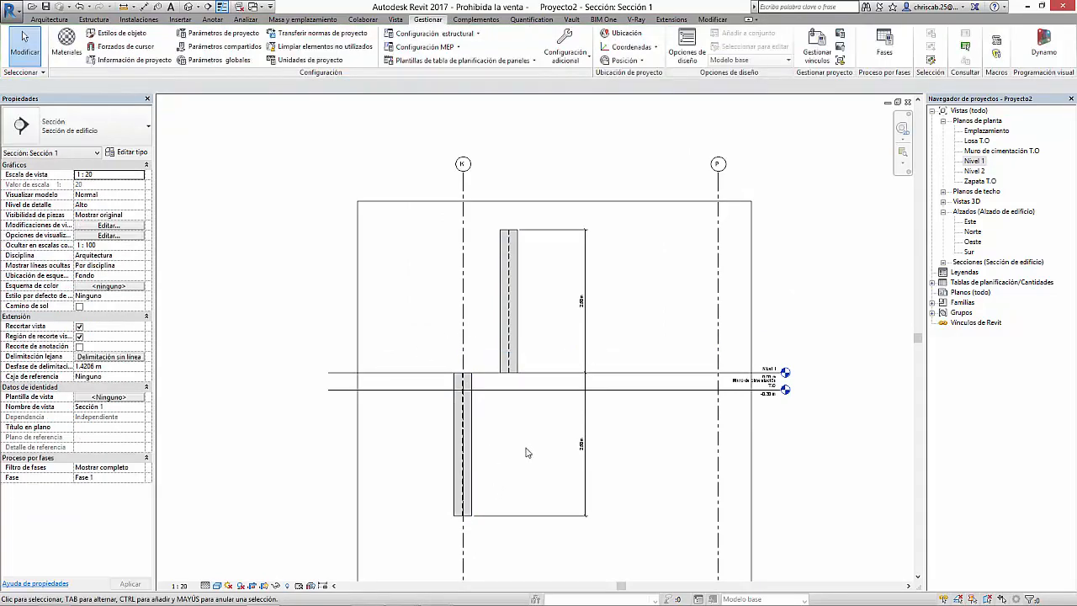
mouse_move(527, 453)
middle_down()
mouse_move(589, 380)
mouse_move(614, 502)
middle_up()
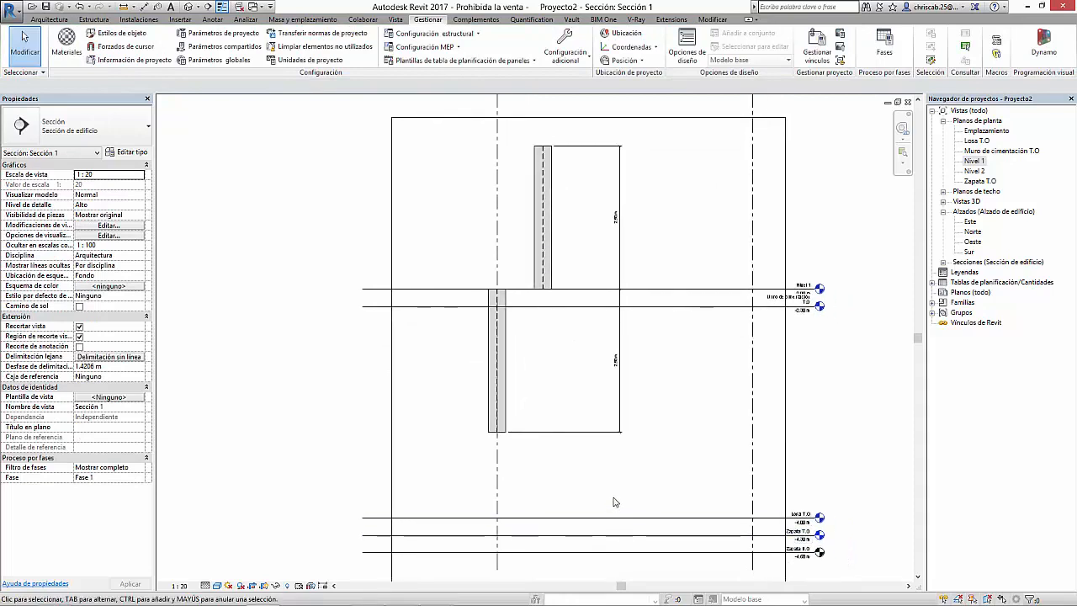
middle_drag(574, 373, 585, 466)
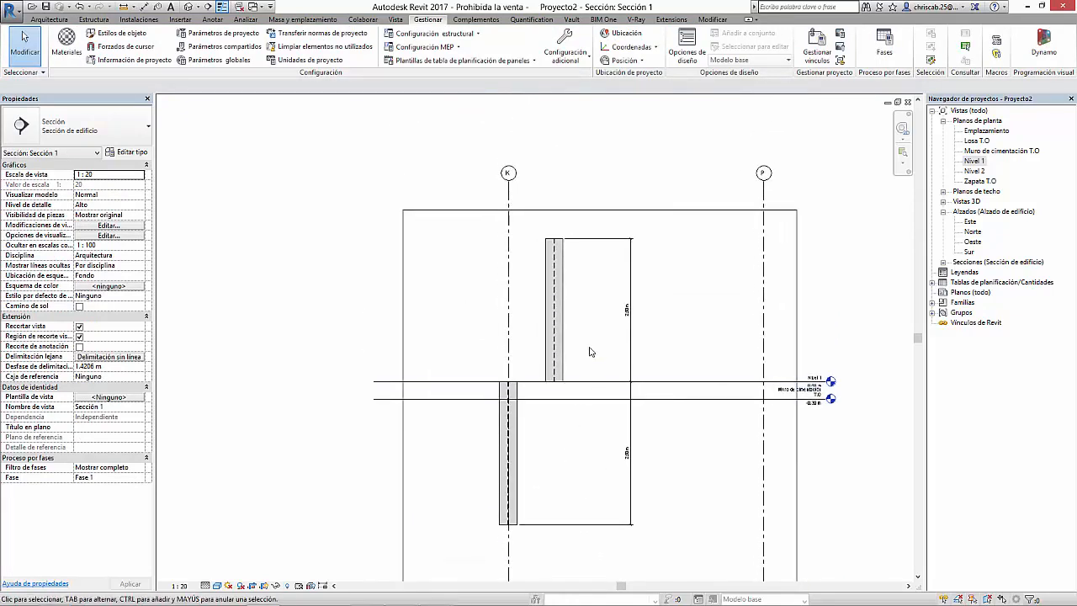
Select the upper column and review its base and top levels and offsets against the Nivel 1 line.
scroll(589, 352, up, 4)
click(542, 276)
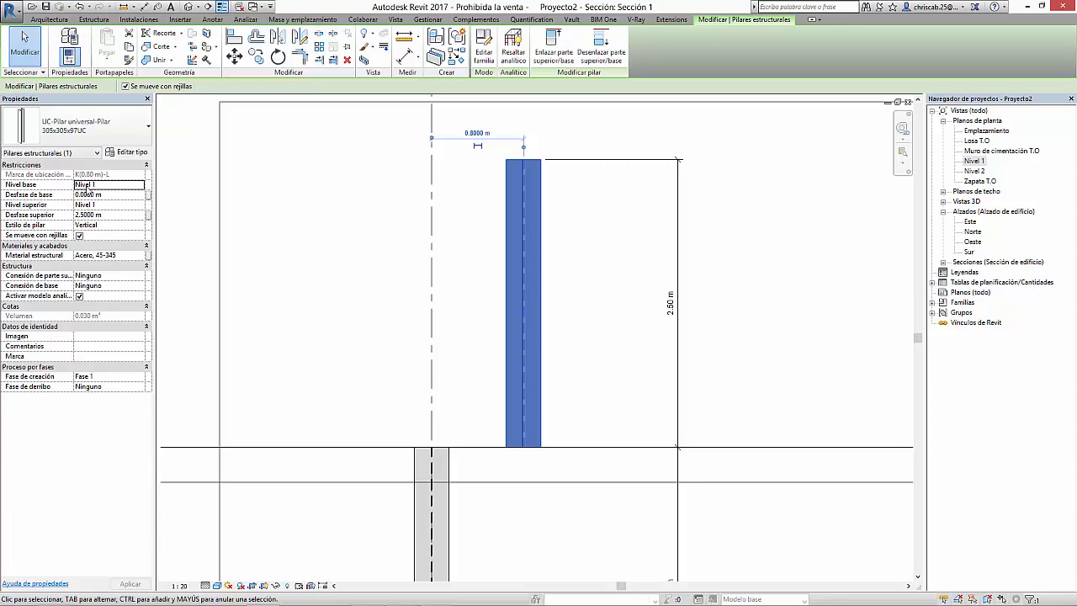
scroll(733, 317, down, 2)
middle_drag(741, 315, 456, 327)
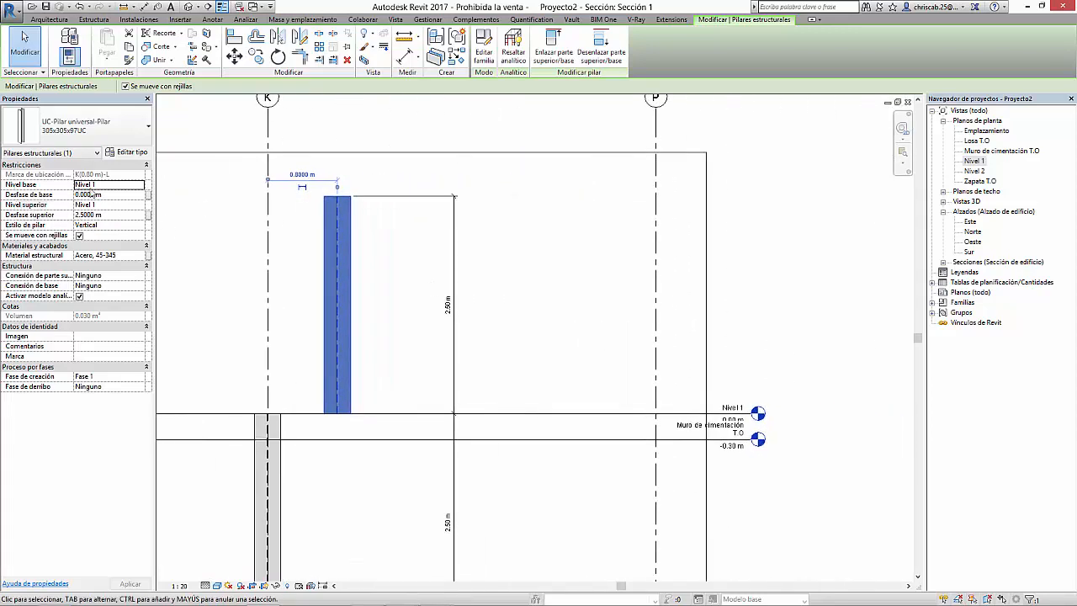
scroll(783, 438, up, 3)
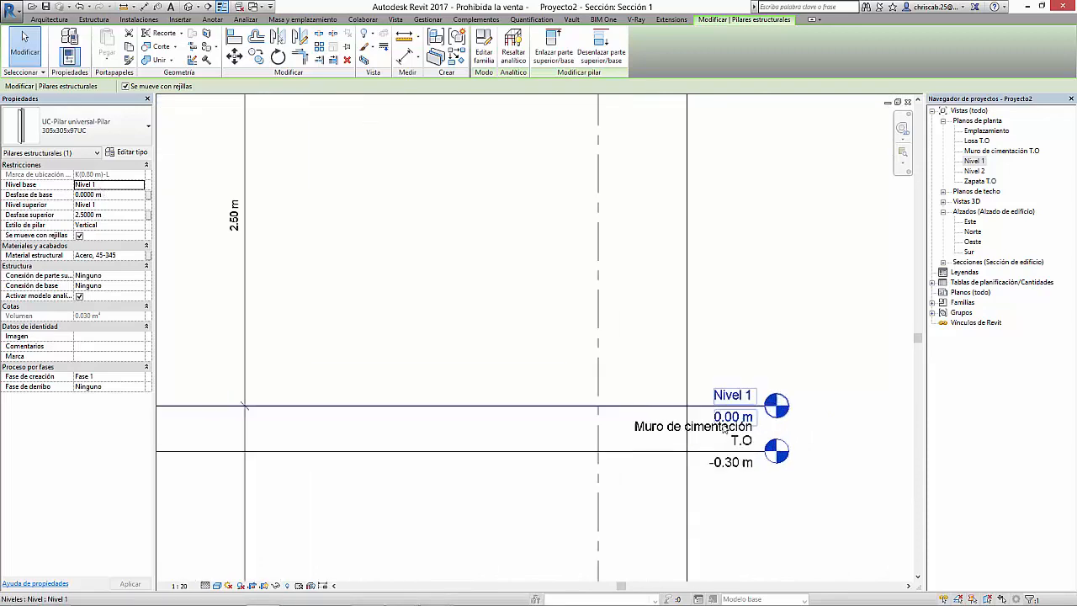
Set the upper column's base offset to 0.5 m above Nivel 1 in the Sección 1 view.
scroll(629, 431, down, 2)
middle_drag(469, 353, 600, 378)
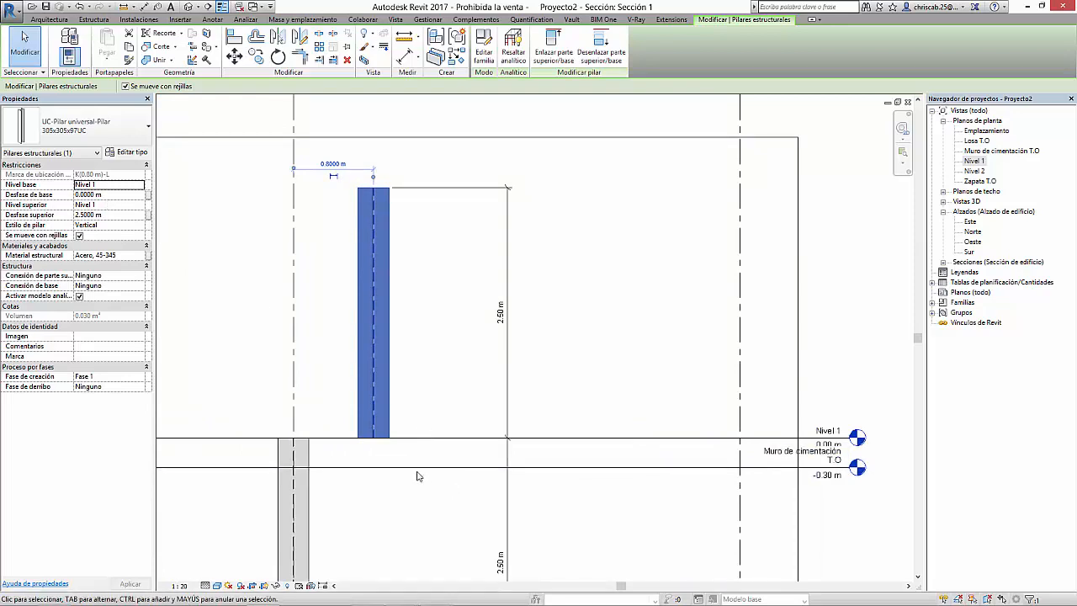
scroll(348, 444, up, 2)
scroll(450, 445, down, 2)
middle_drag(461, 437, 364, 436)
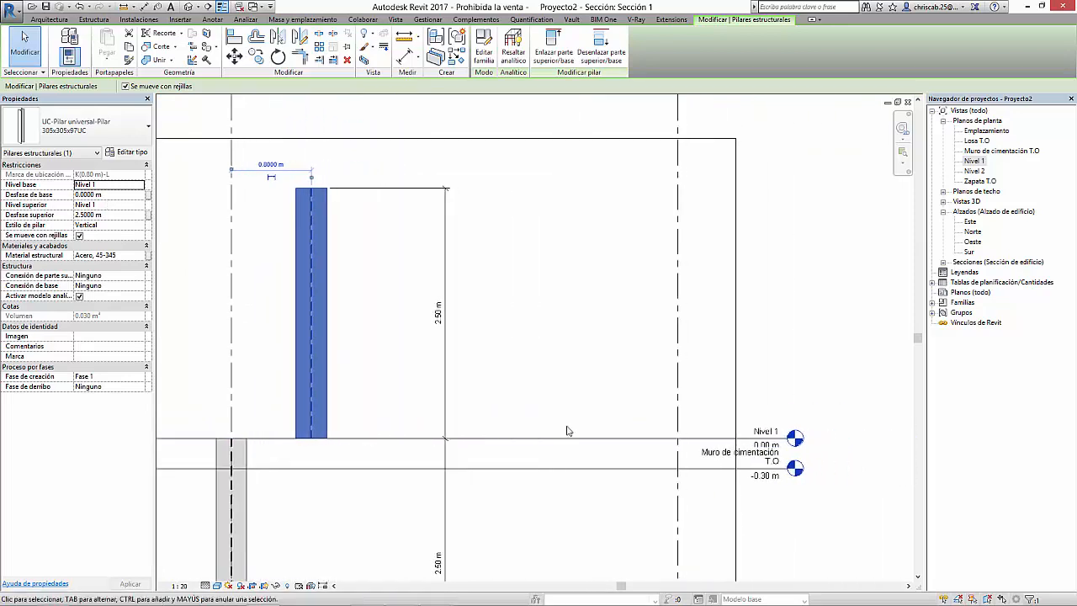
click(115, 195)
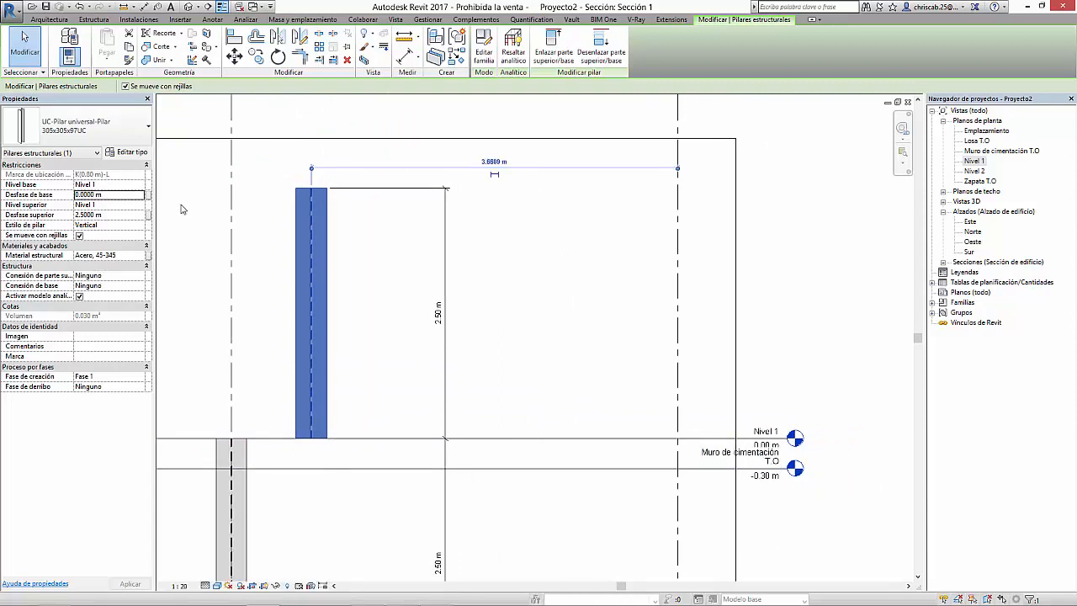
double_click(123, 195)
text(.5)
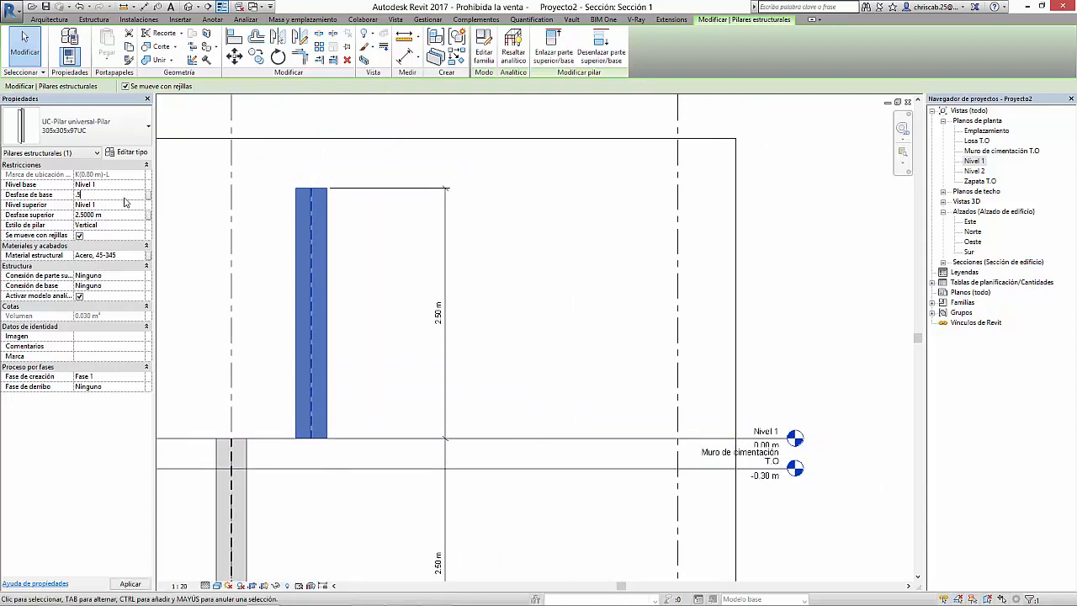
click(348, 407)
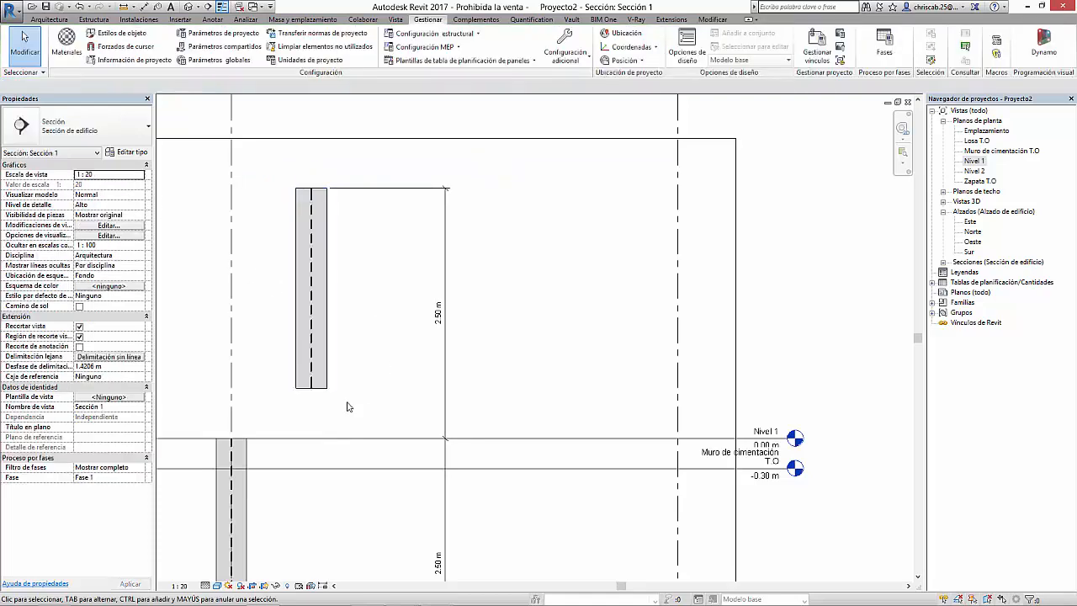
click(325, 415)
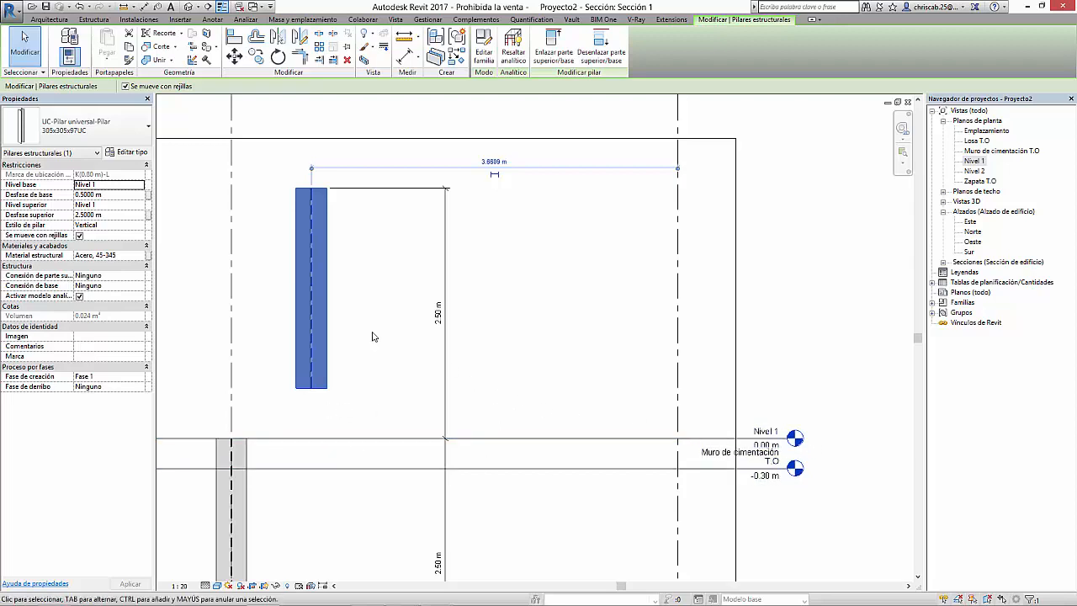
middle_drag(382, 341, 385, 353)
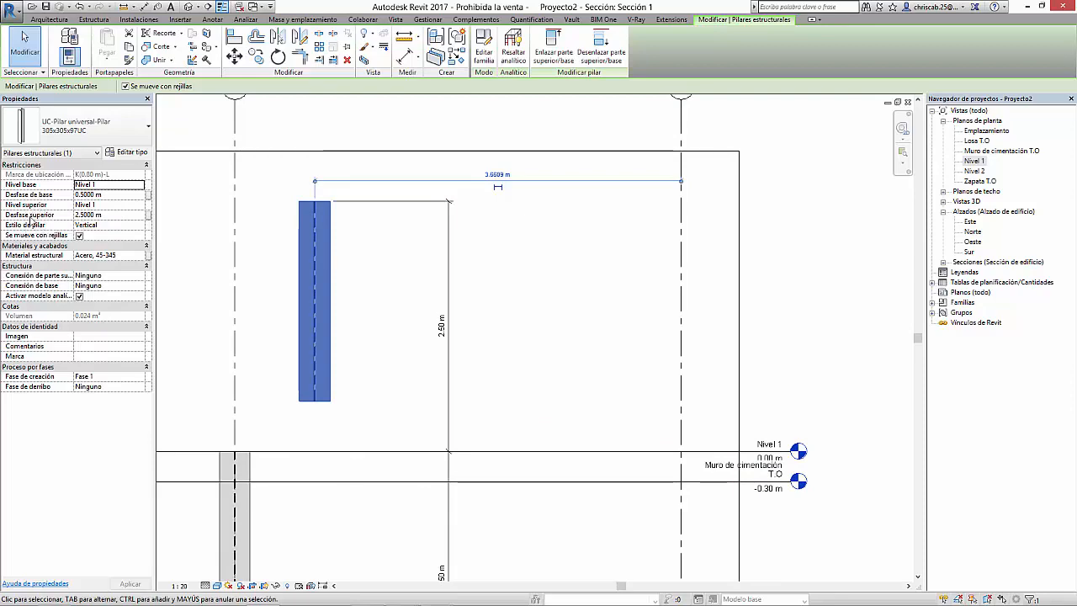
Extend the upper edge of the section's crop region upward until it includes the Nivel 2 line.
click(398, 334)
scroll(413, 339, down, 4)
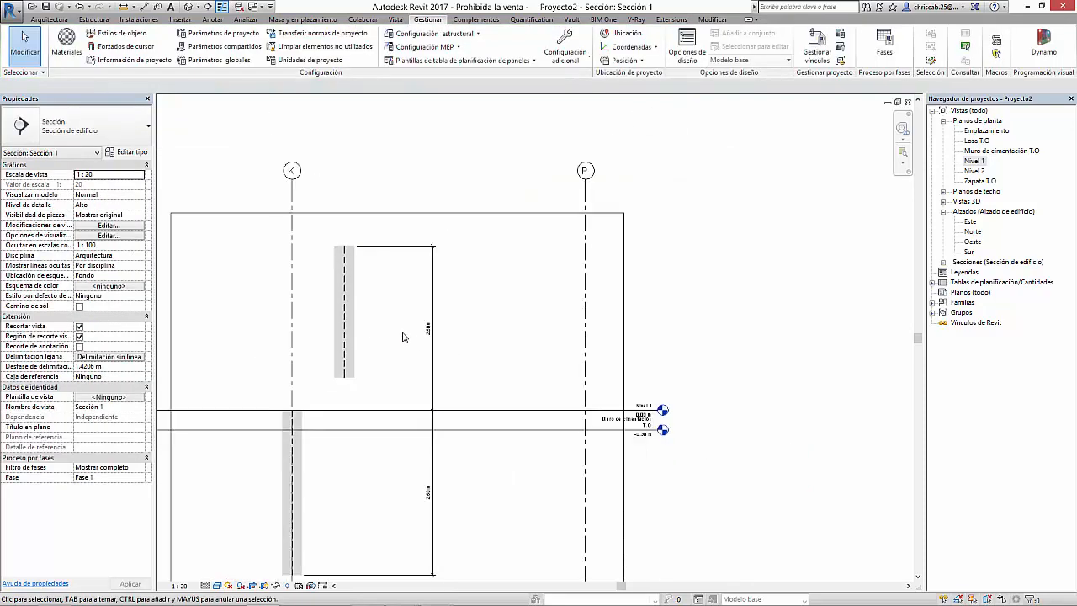
click(468, 319)
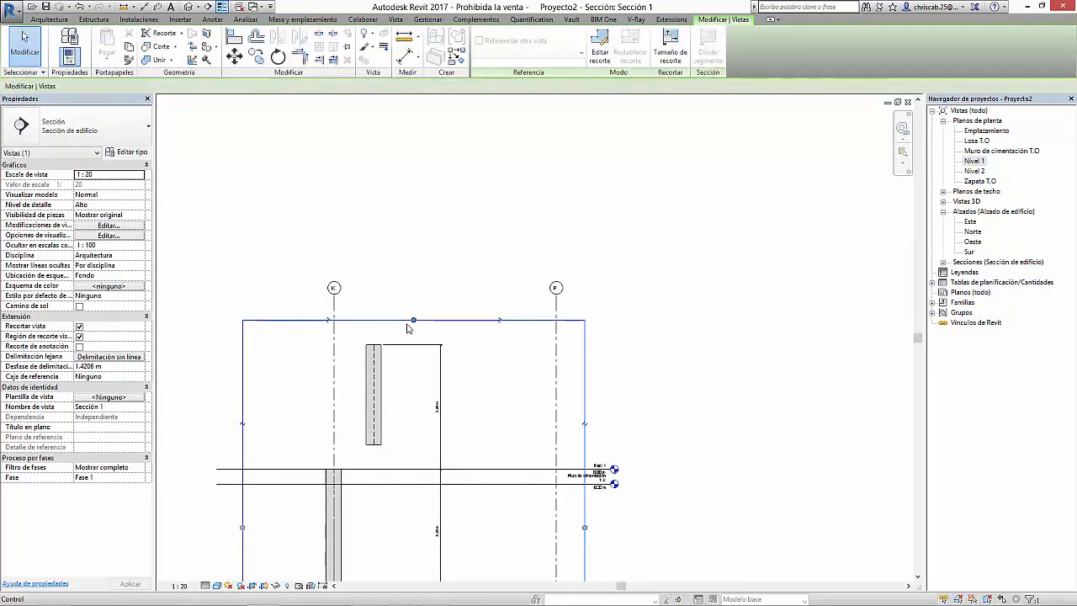
drag(413, 320, 402, 192)
scroll(594, 282, up, 3)
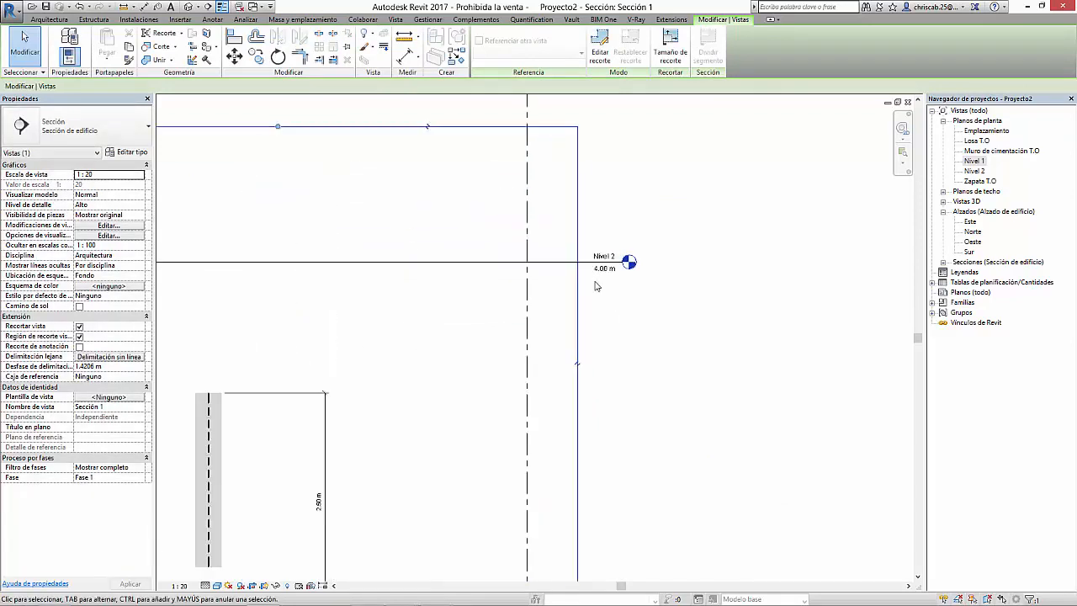
middle_drag(303, 322, 500, 235)
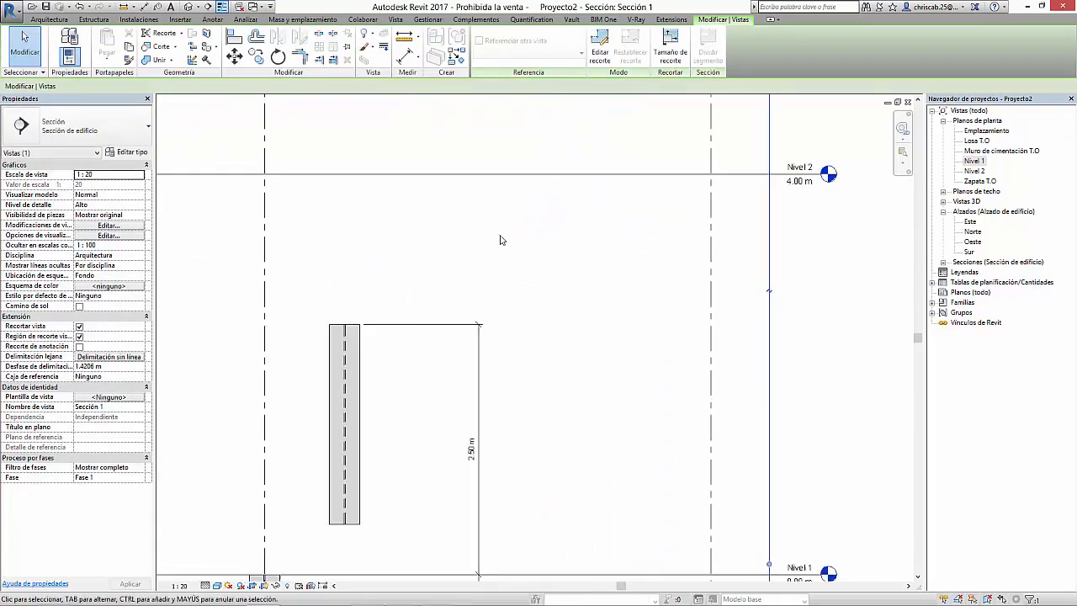
middle_drag(415, 432, 434, 430)
key(Escape)
Set the upper column's top level to Nivel 2 with a top offset of 0 m.
click(376, 414)
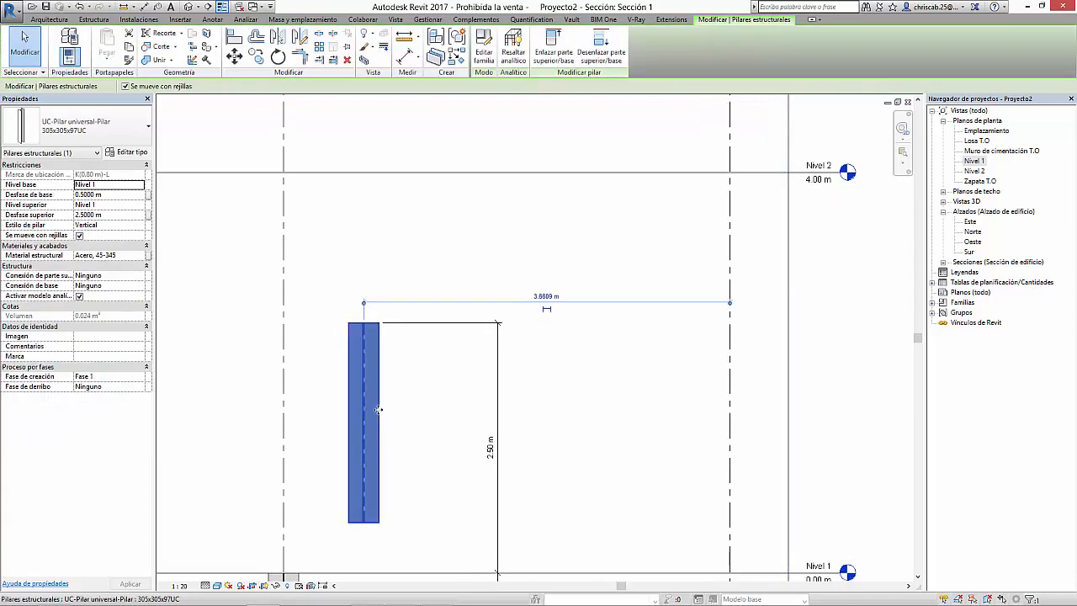
click(137, 204)
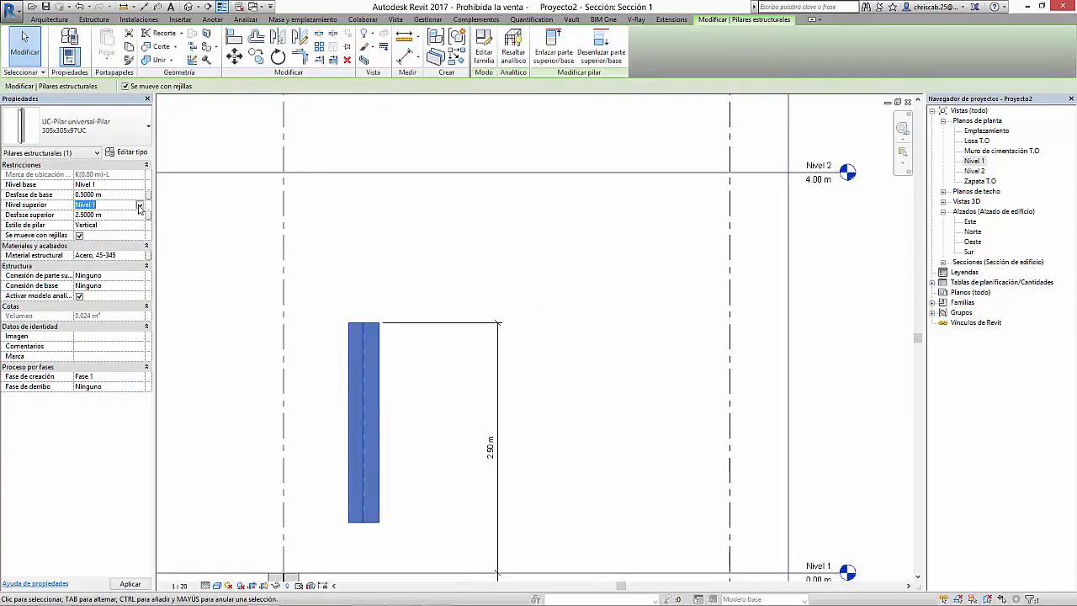
click(139, 205)
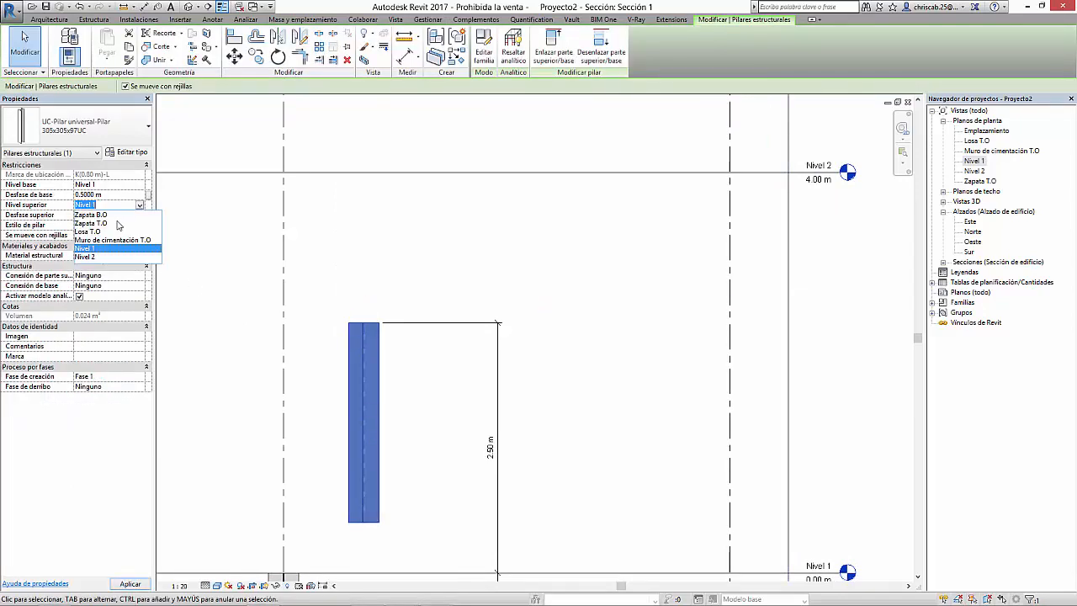
click(87, 257)
click(115, 216)
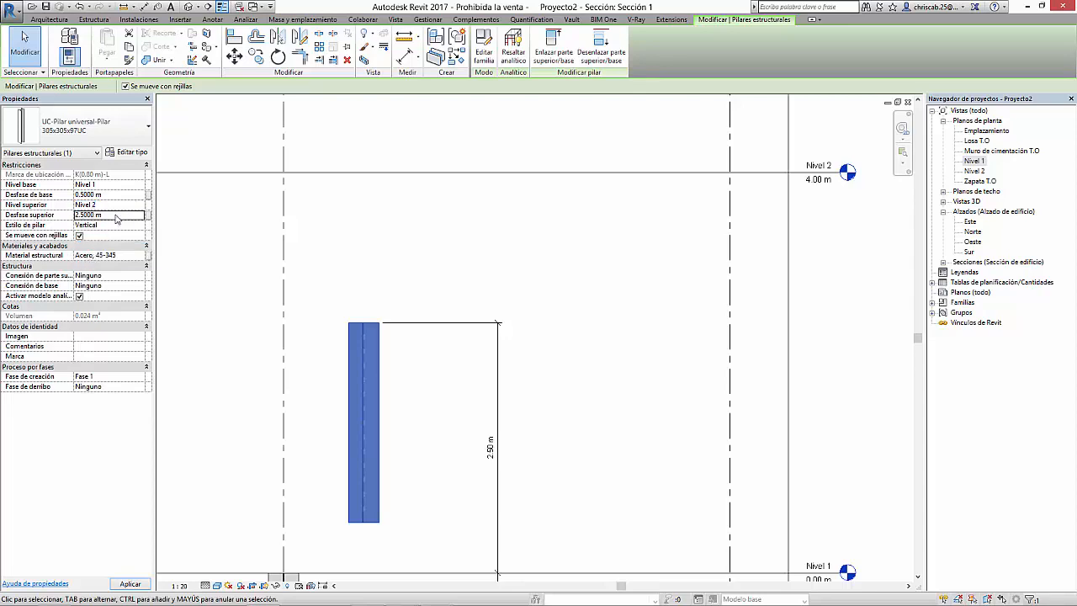
text(0)
mouse_move(171, 267)
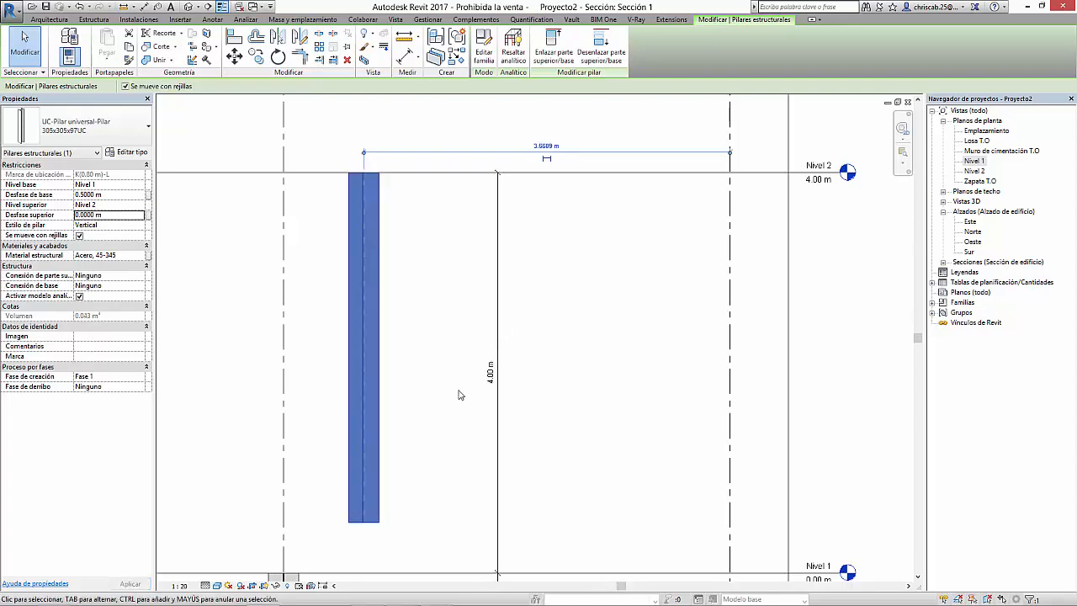
Set the upper column's top offset to -0.3 m so its top sits below Nivel 2.
click(548, 416)
scroll(550, 413, down, 2)
scroll(481, 344, up, 3)
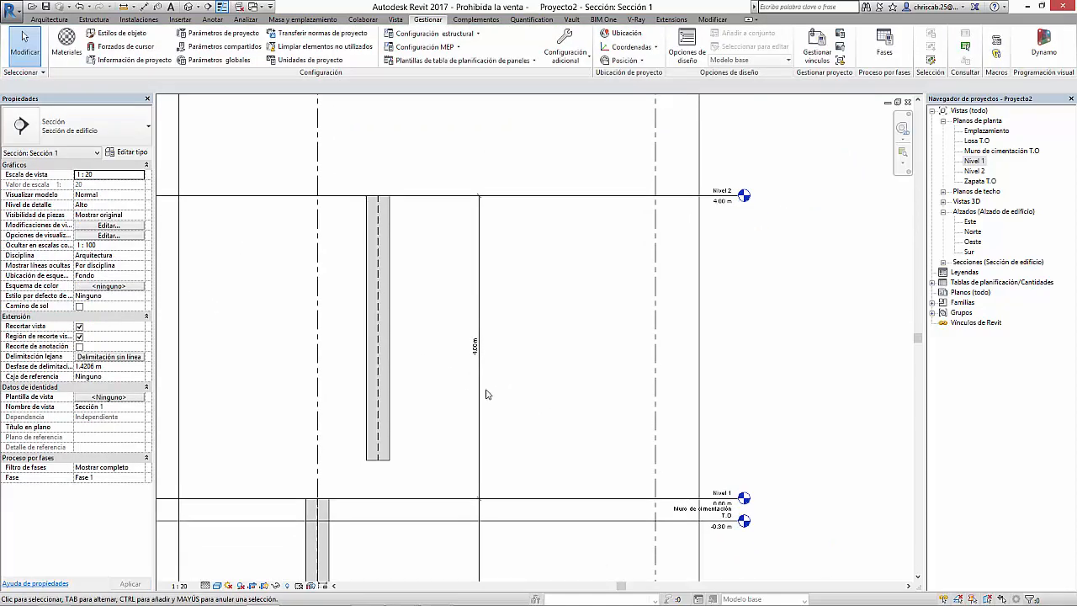
click(390, 374)
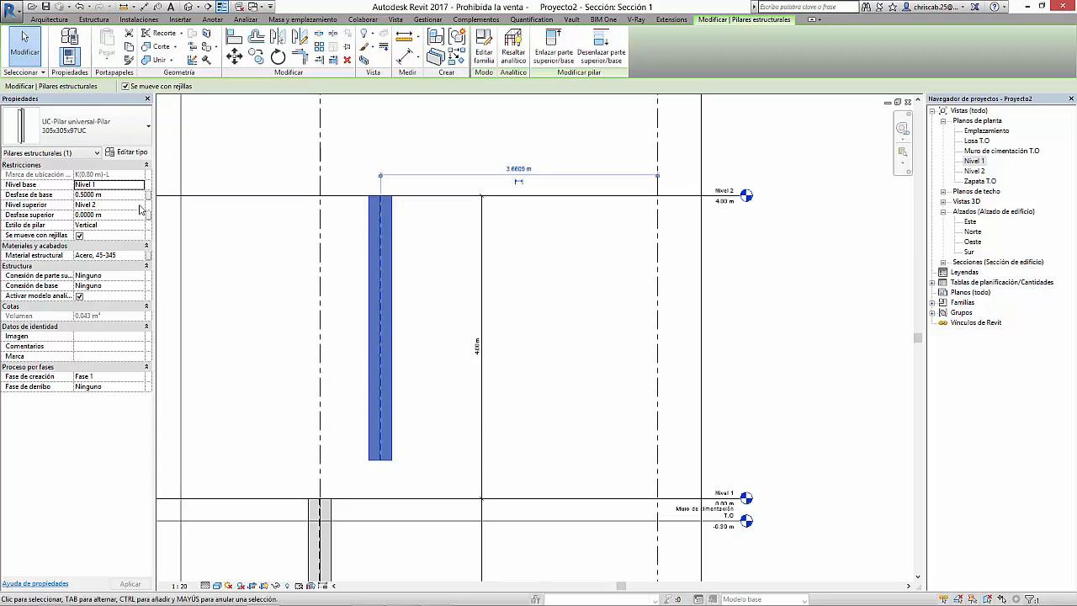
click(133, 217)
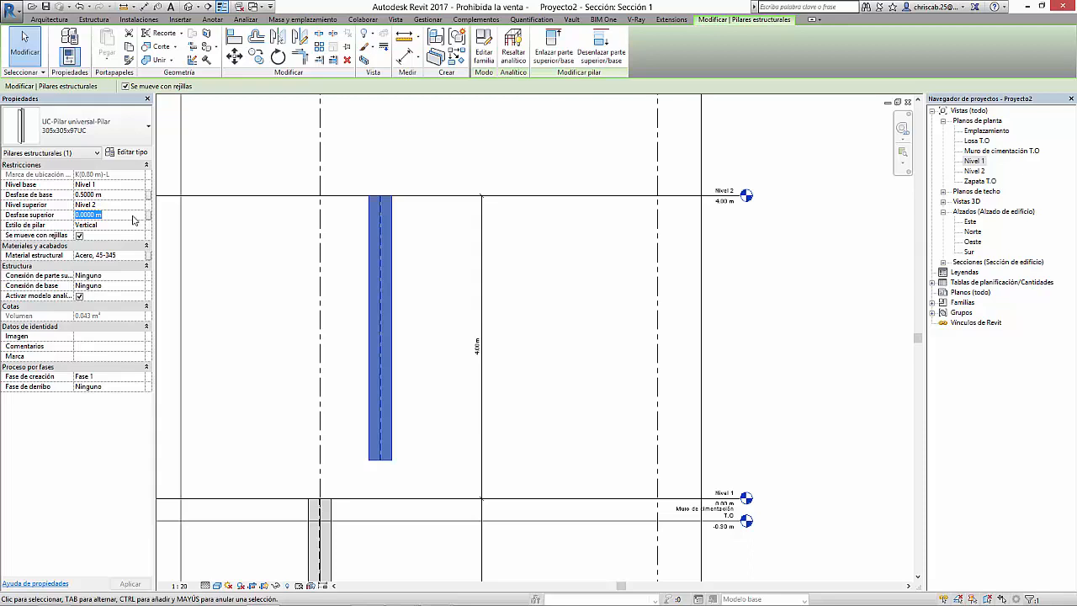
text(-.3)
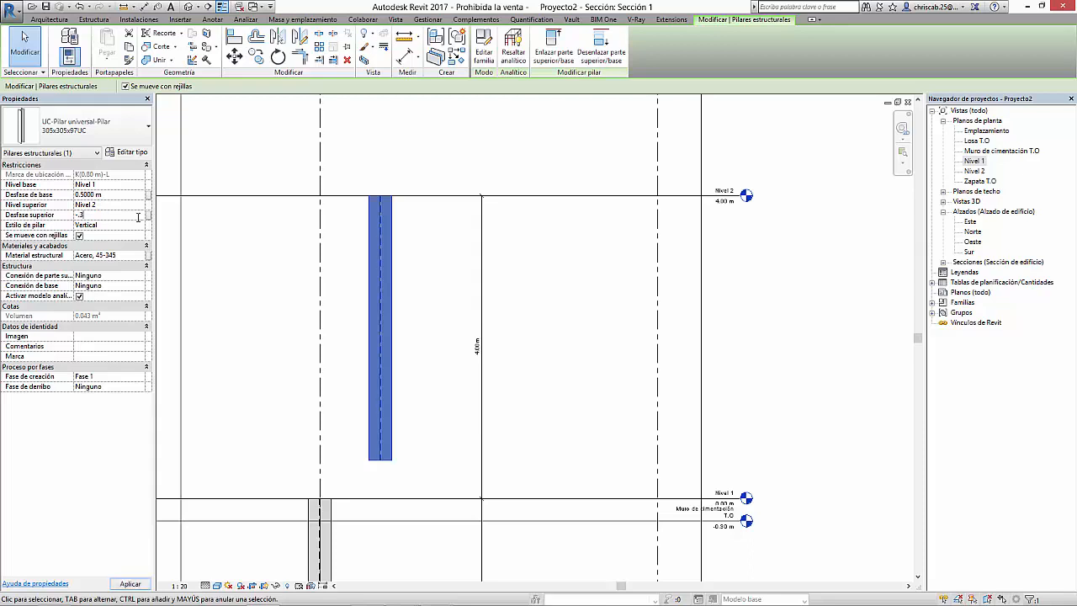
key(Return)
click(446, 240)
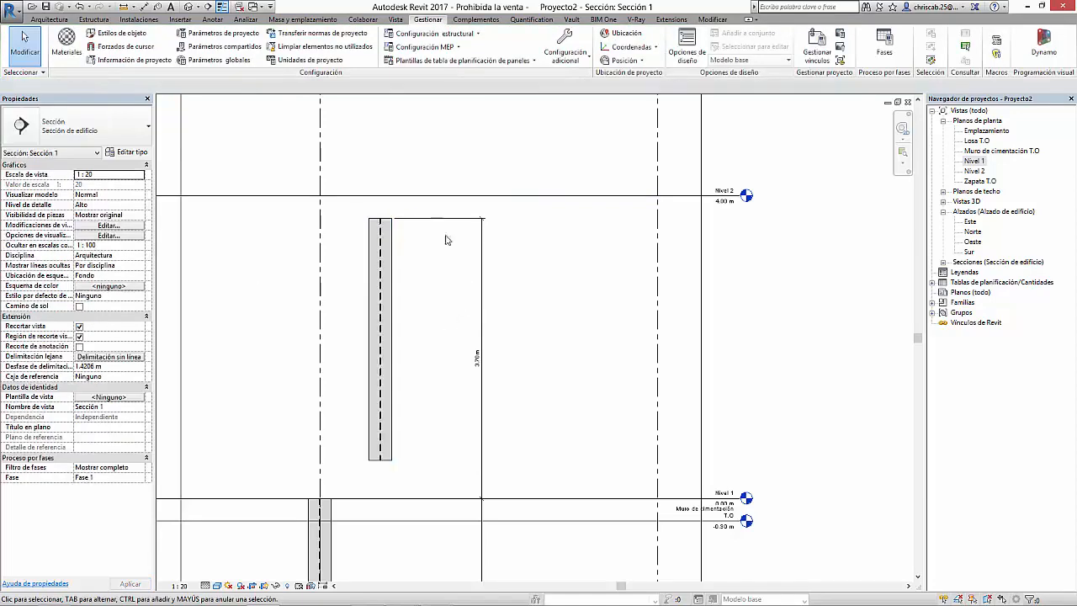
Add an aligned dimension of the upper column's full length, placed between its top and base on the grid K side.
click(386, 335)
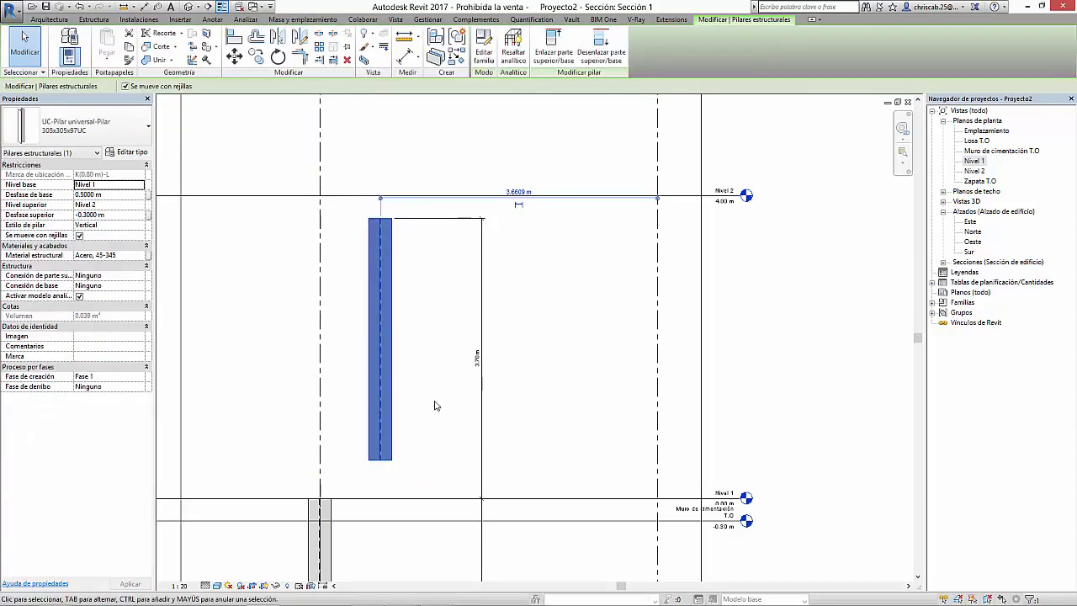
click(424, 344)
click(392, 329)
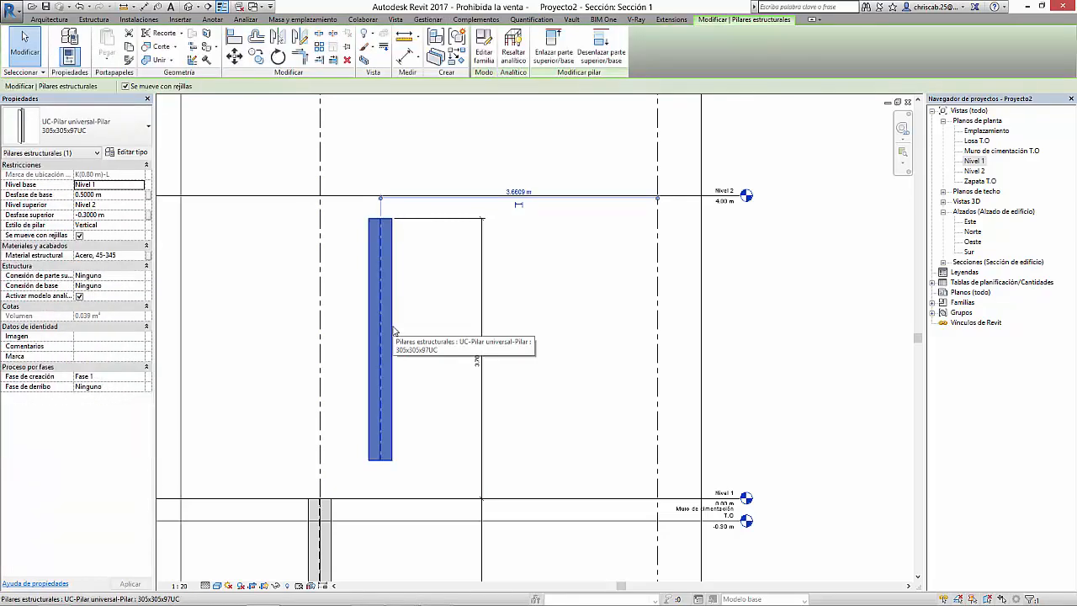
middle_drag(432, 375, 415, 367)
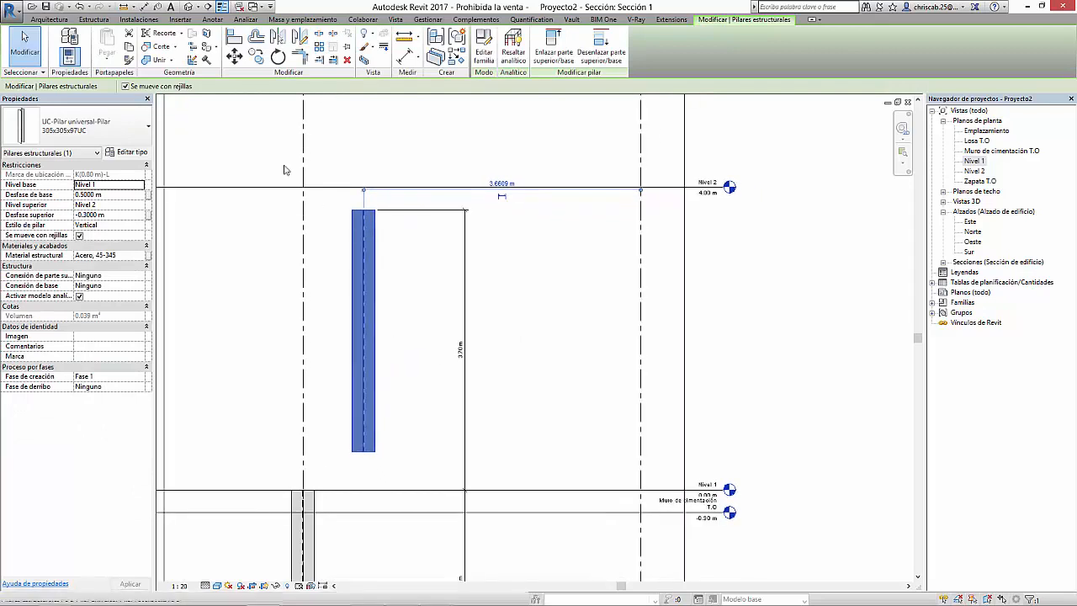
click(405, 55)
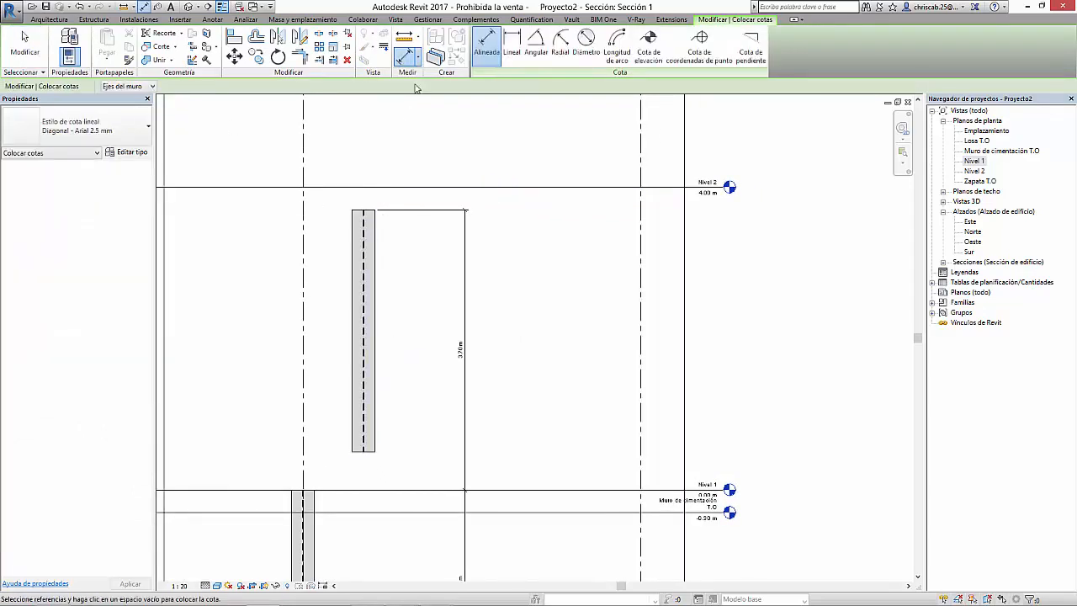
click(359, 211)
click(362, 450)
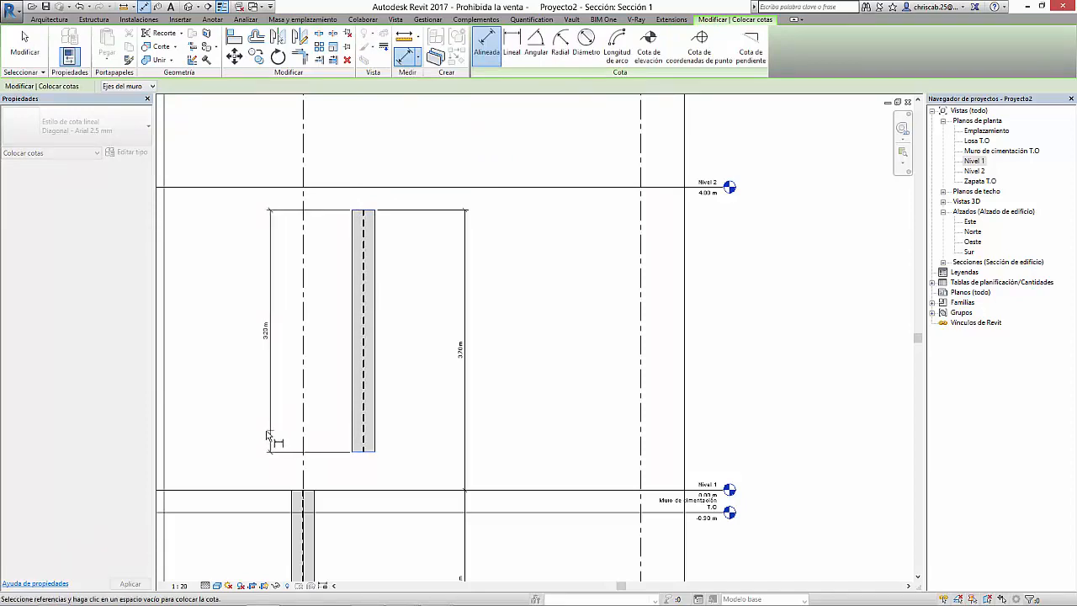
click(234, 352)
key(Escape)
key(Escape)
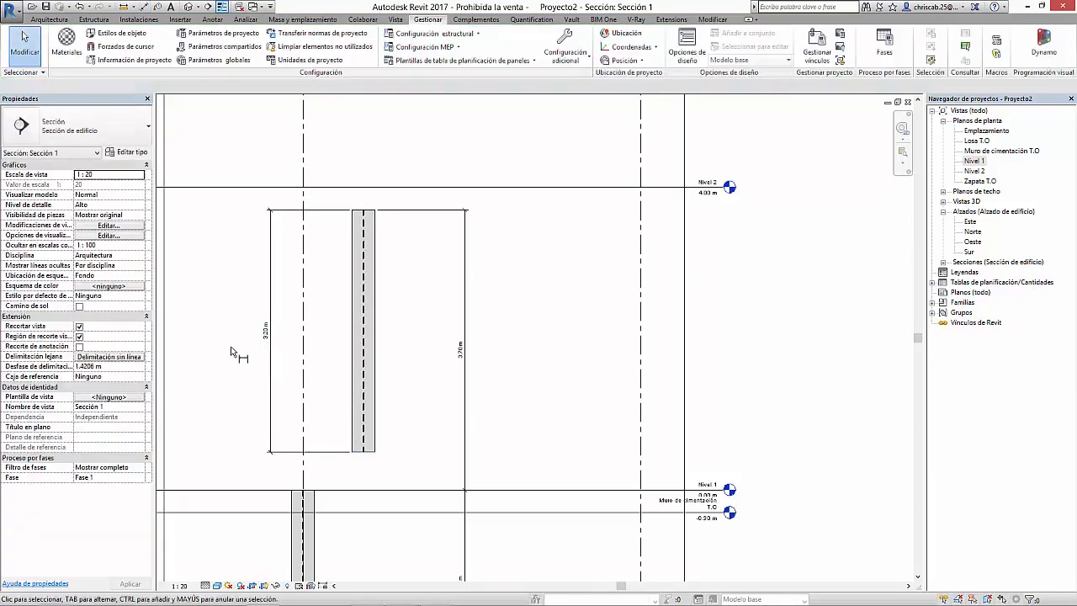
Compare the upper column's base and top offsets with the dimension from Nivel 1 to its top.
click(371, 340)
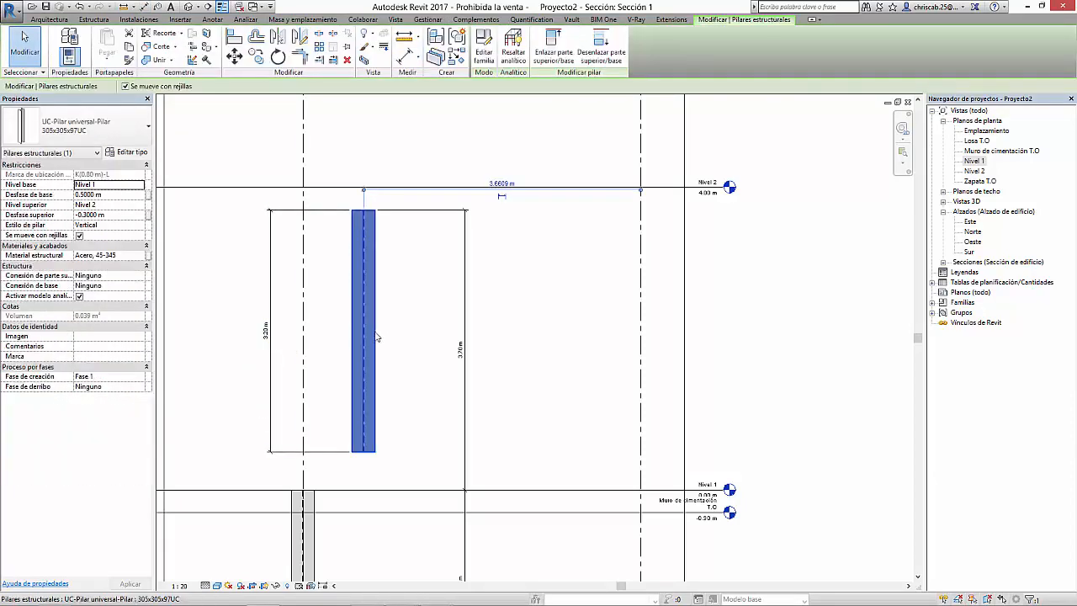
click(462, 353)
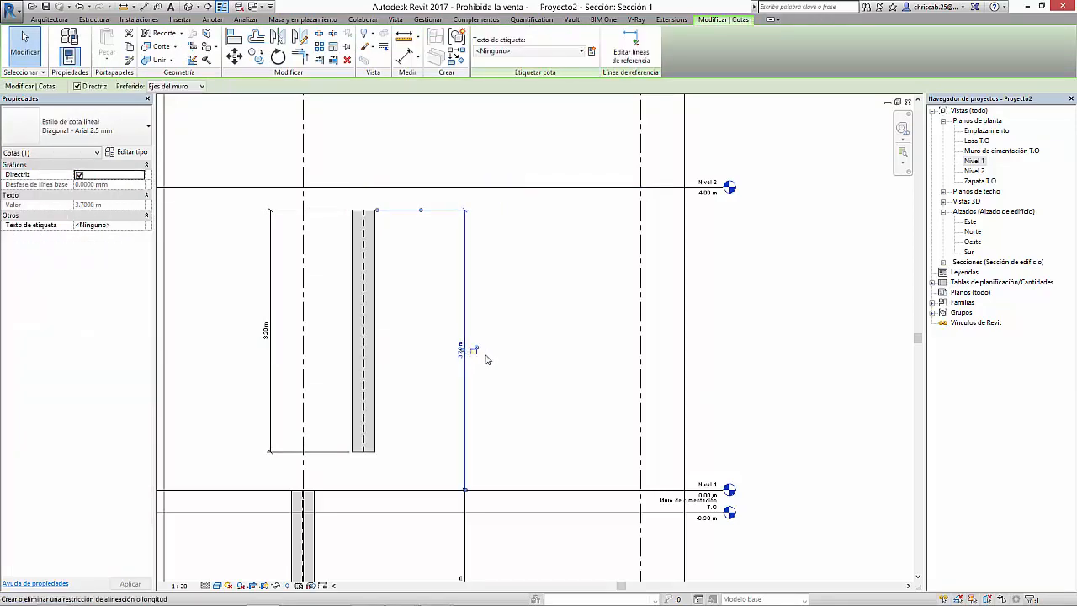
click(490, 311)
scroll(376, 309, down, 3)
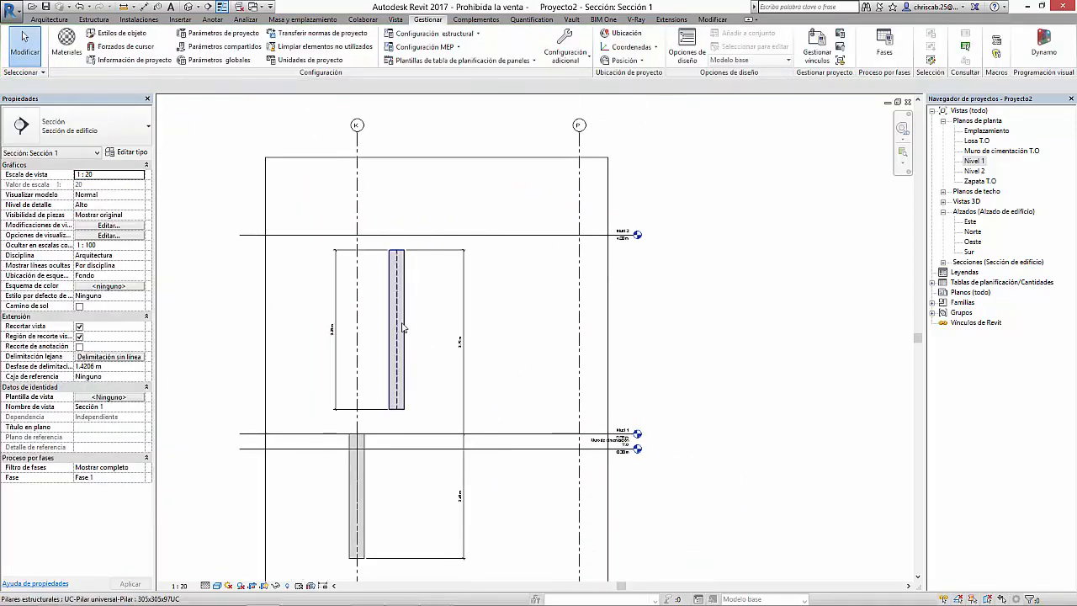
click(402, 326)
Select the lower column, review its offsets and available column styles, and widen the properties area to read the full parameter names.
middle_drag(427, 361, 432, 276)
mouse_move(404, 435)
middle_down()
mouse_move(417, 389)
mouse_move(410, 431)
middle_up()
scroll(409, 431, up, 5)
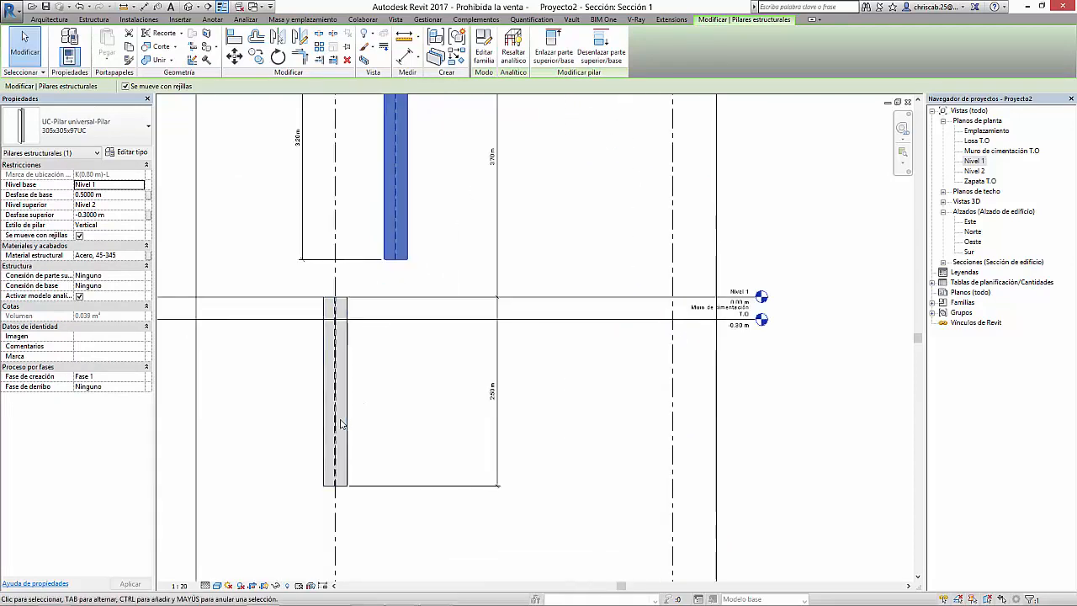
click(349, 405)
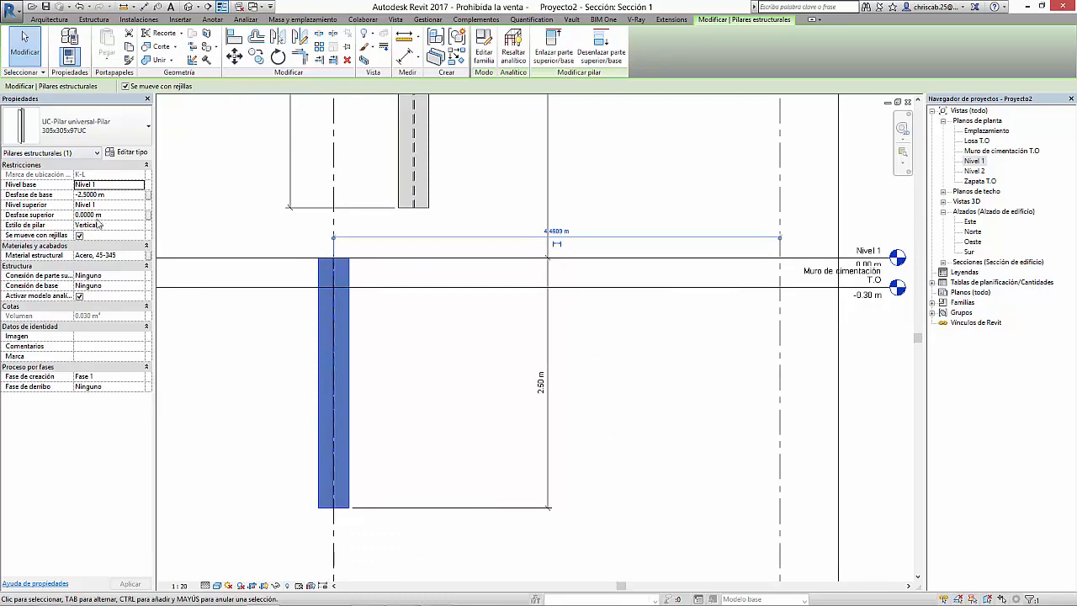
click(141, 225)
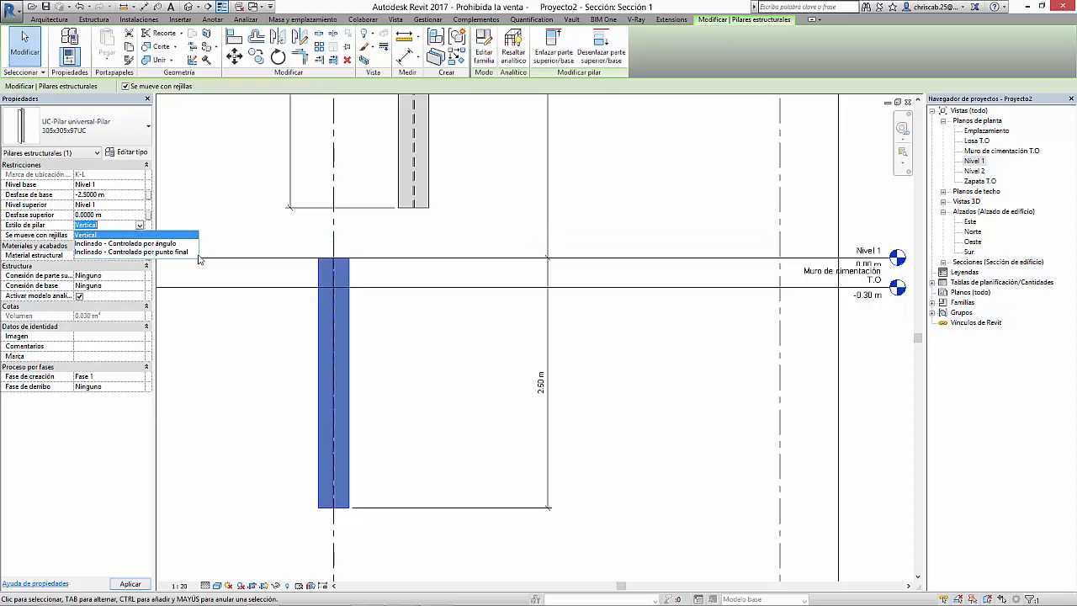
click(227, 229)
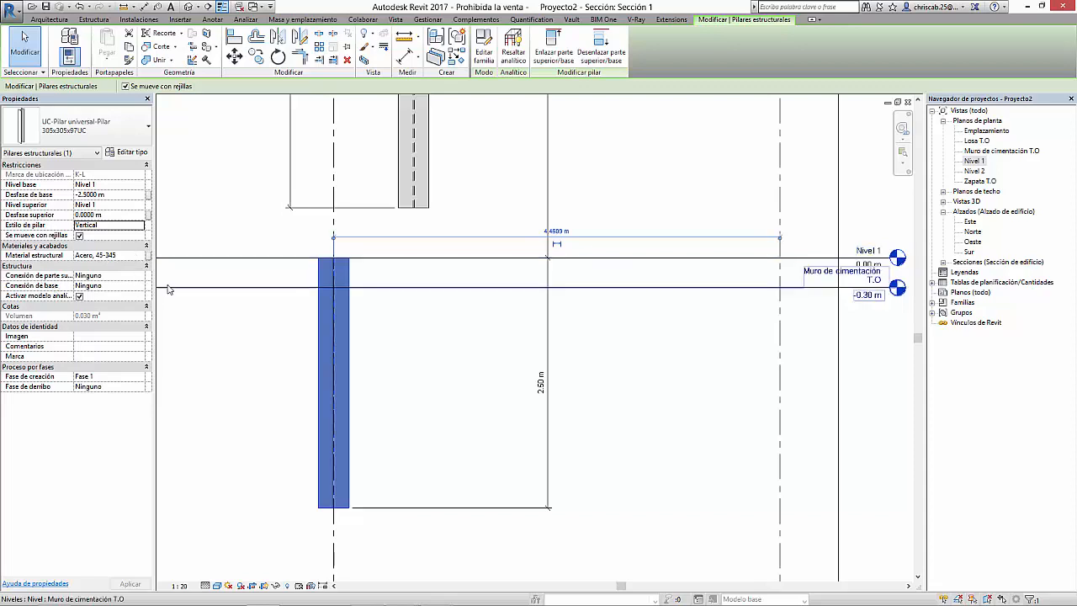
drag(208, 284, 238, 286)
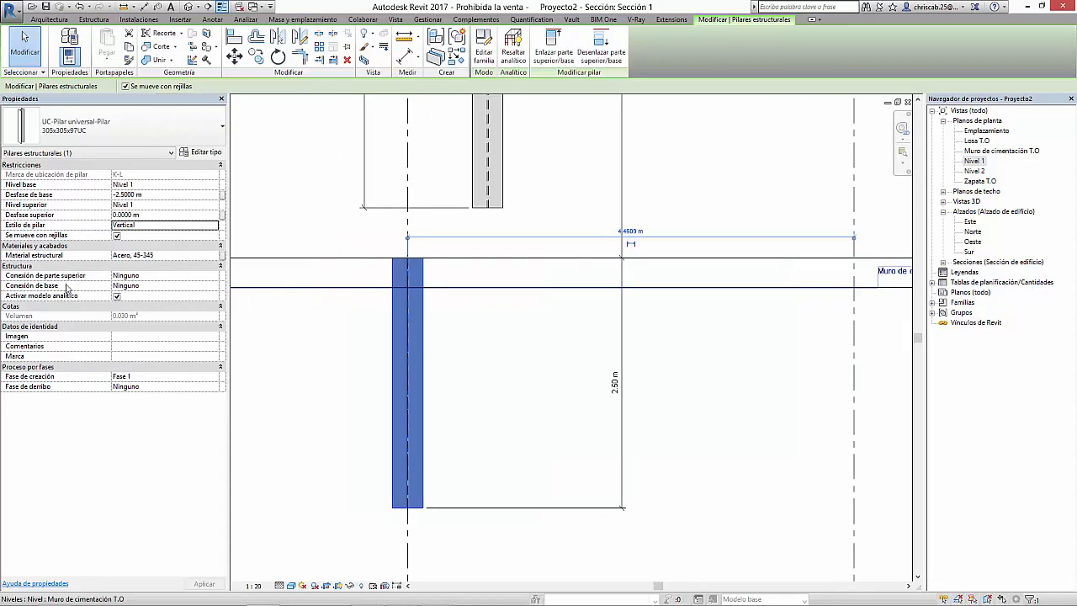
Review the connection options available for the lower column's top and base, keep both at Ninguno, and clear the selection.
click(216, 276)
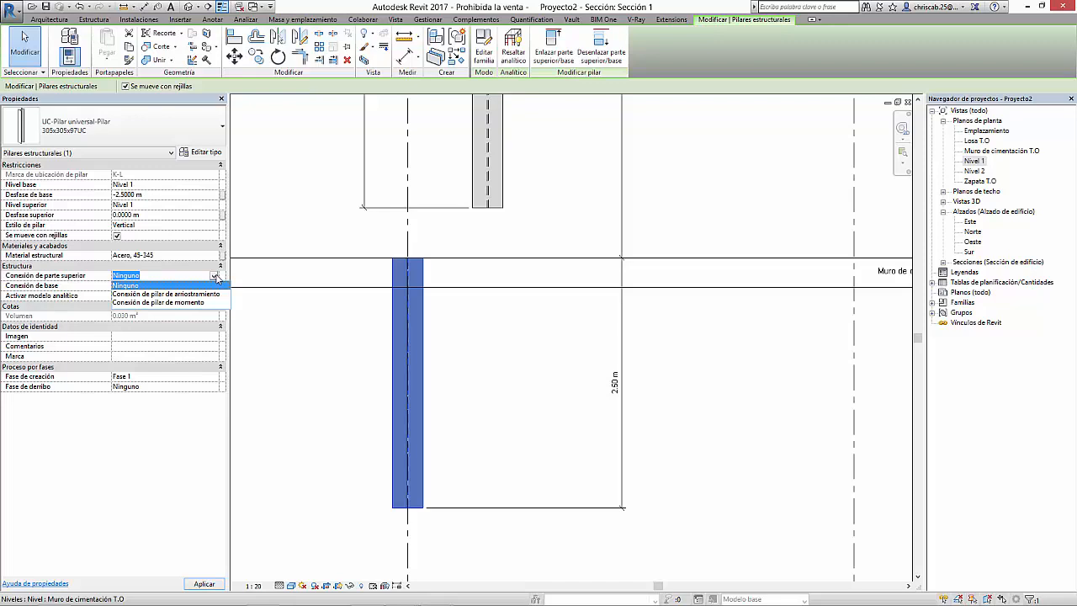
click(215, 277)
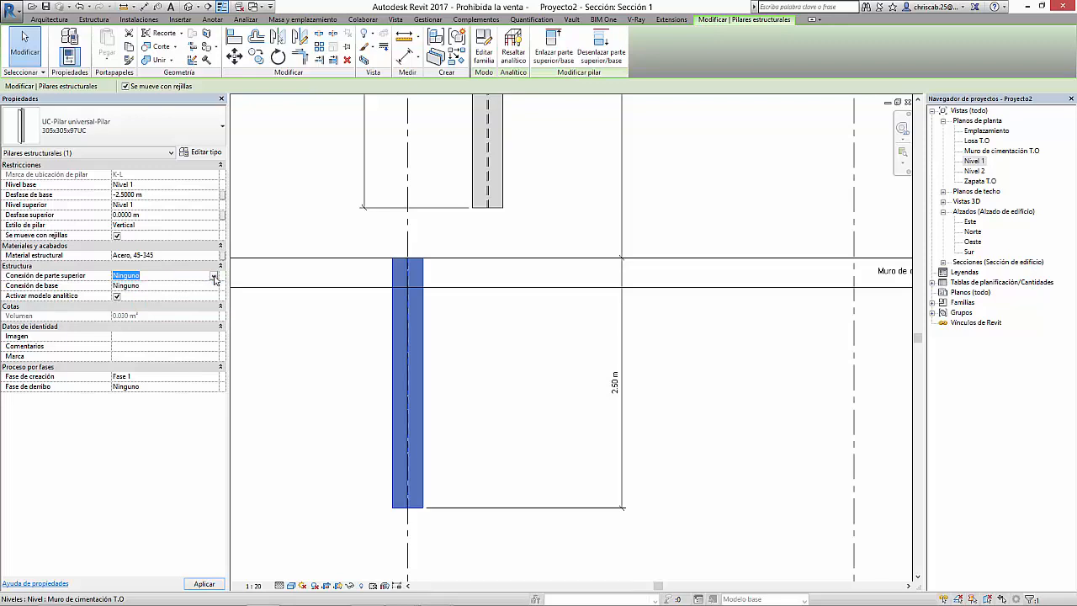
click(216, 287)
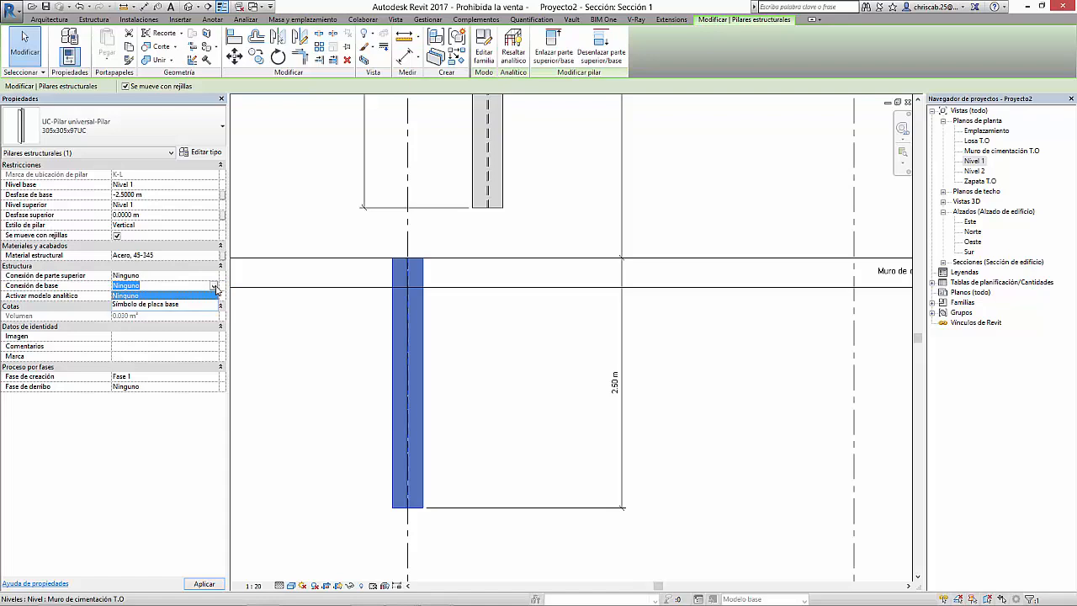
click(215, 287)
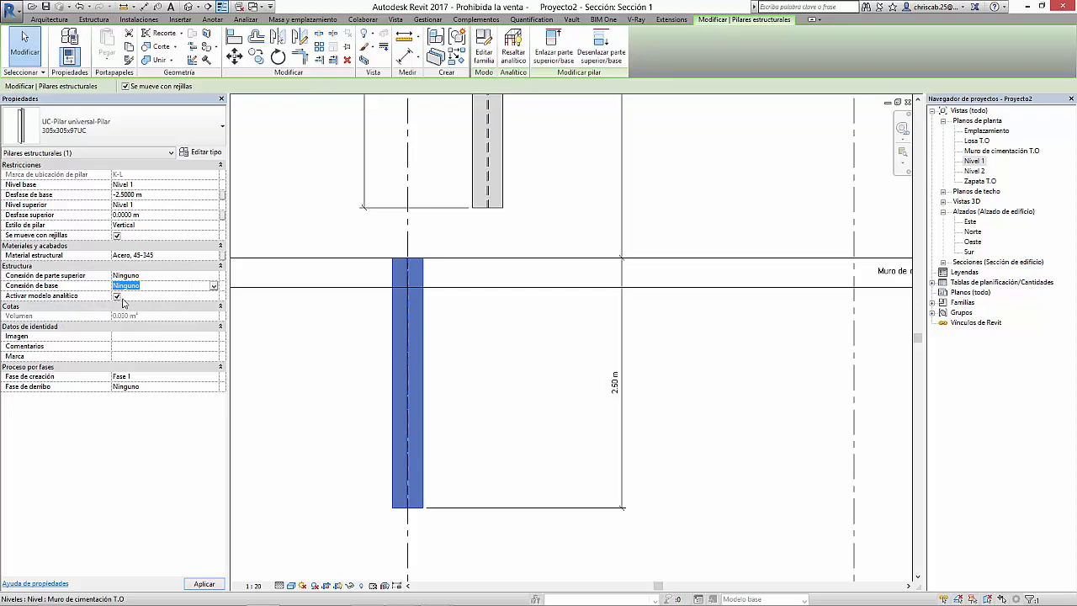
click(512, 424)
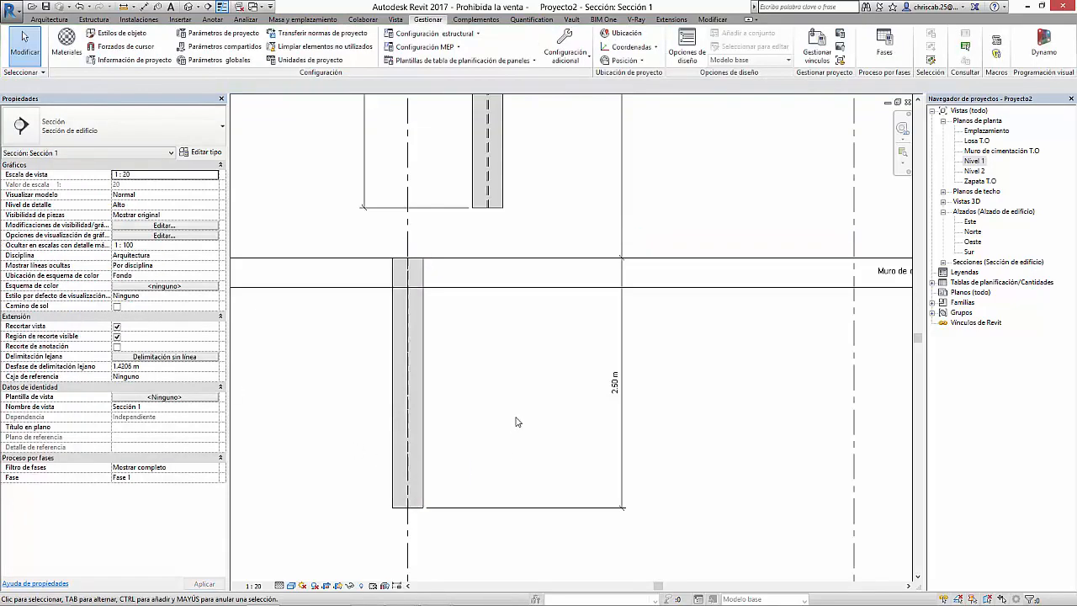
middle_drag(514, 424, 508, 404)
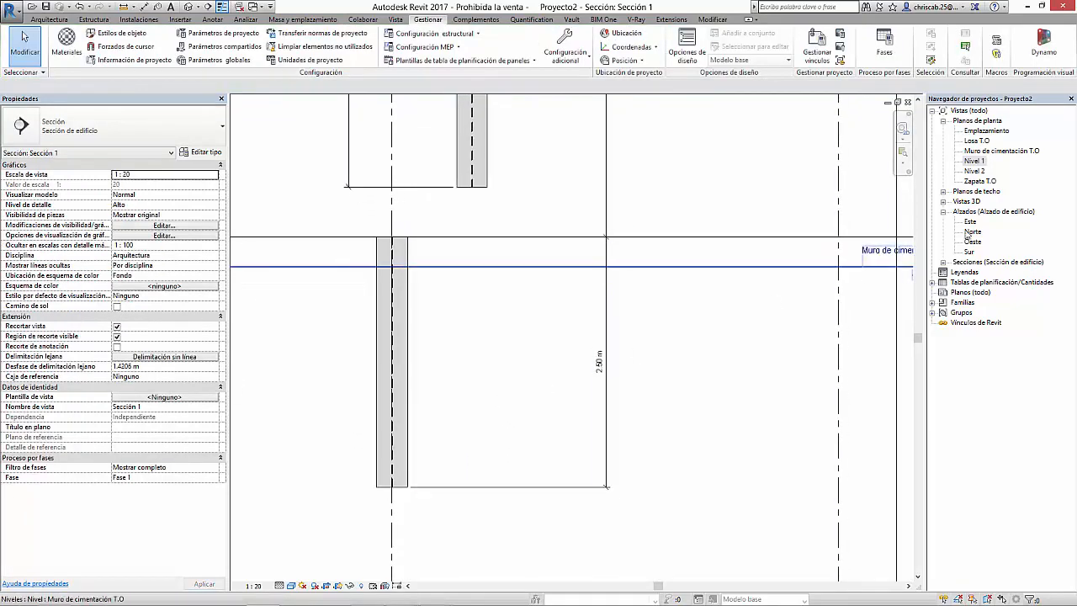
click(944, 202)
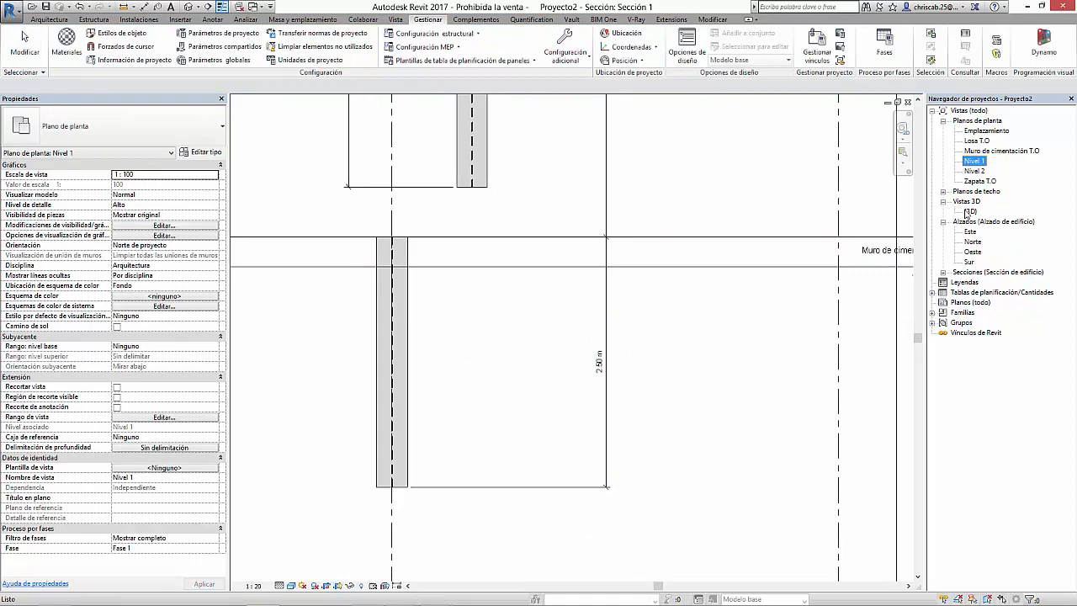
click(971, 211)
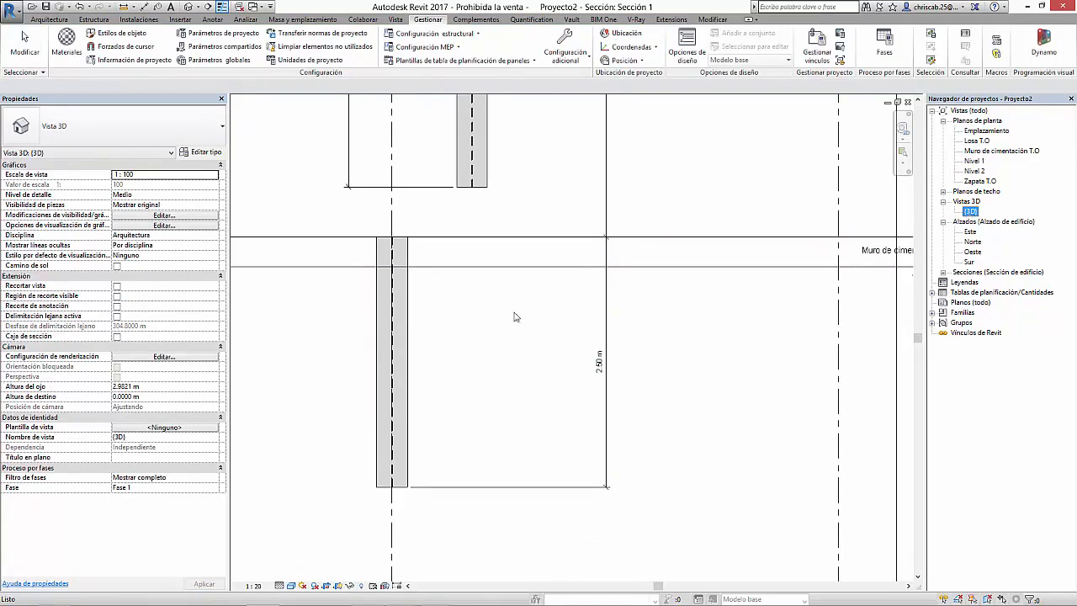
click(349, 399)
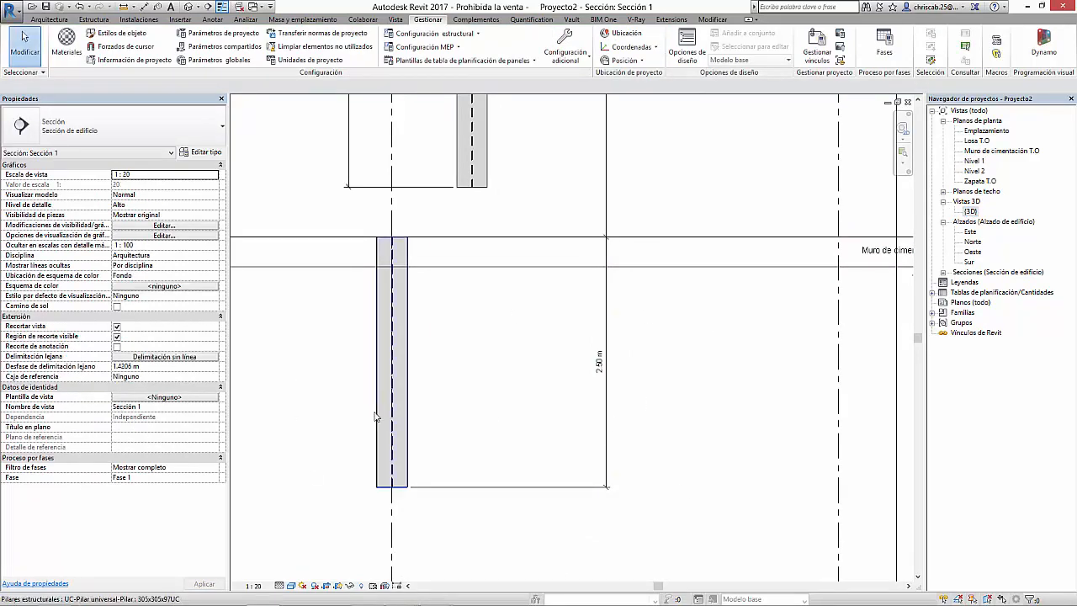
Examine the type properties of the lower column's 305x305x97UC type, enlarging the dialog to show all parameters, and close it.
click(379, 415)
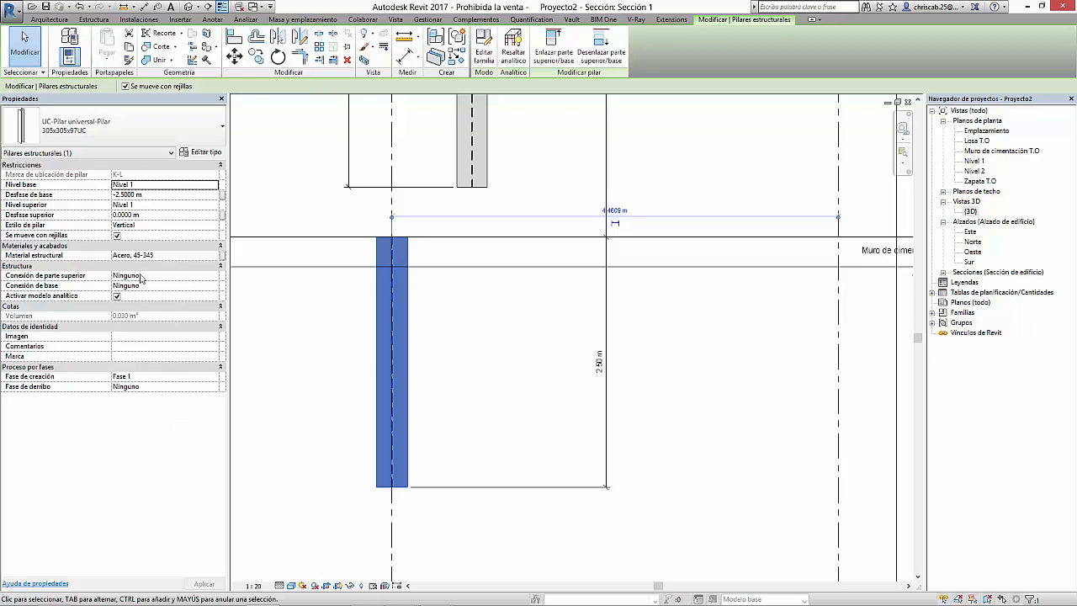
click(202, 156)
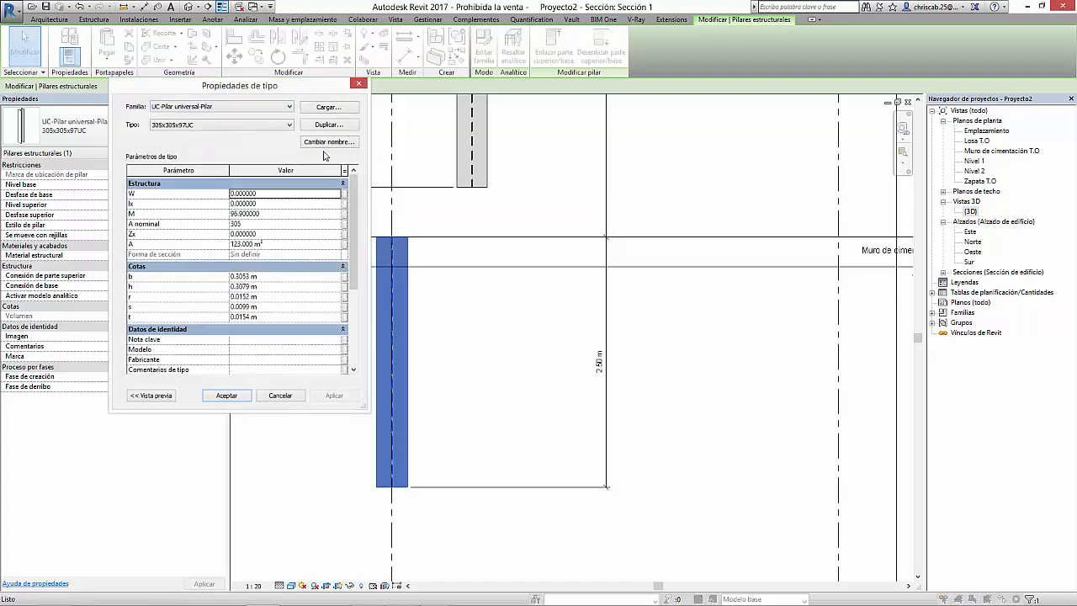
drag(251, 87, 207, 85)
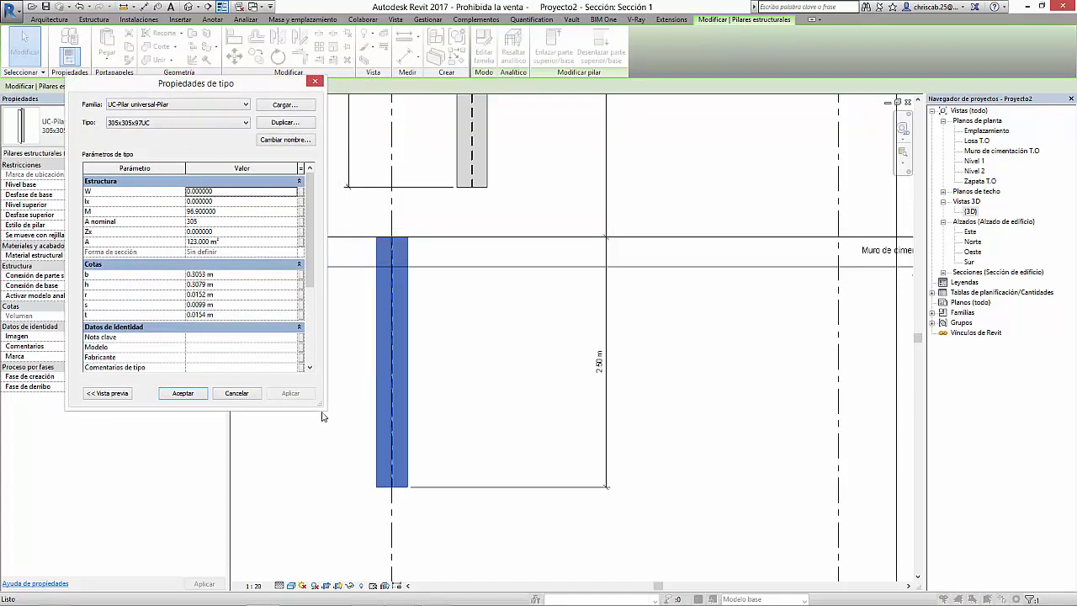
drag(324, 408, 362, 531)
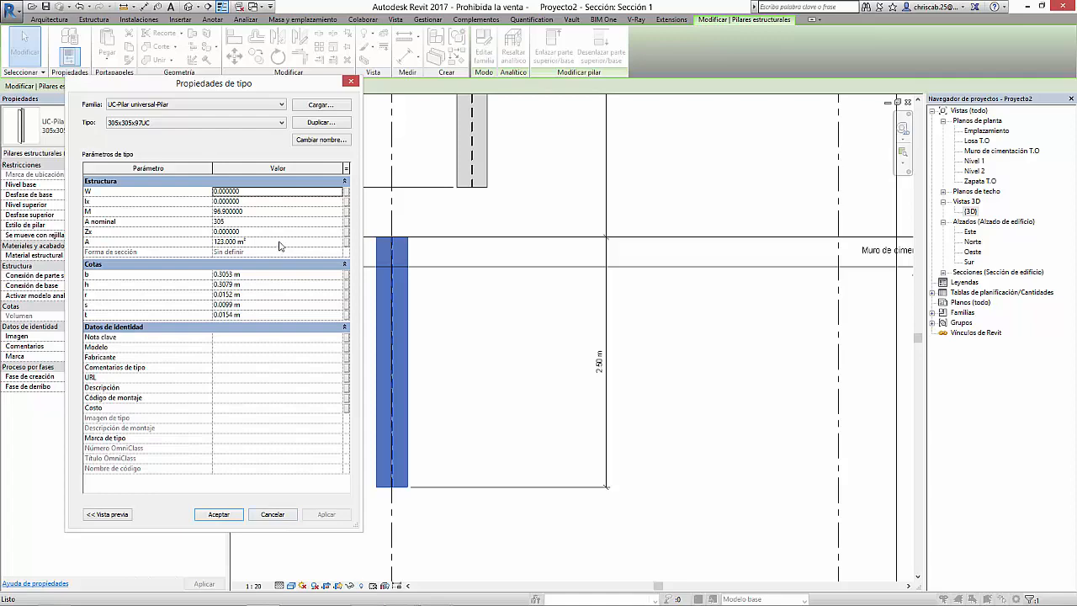
click(349, 84)
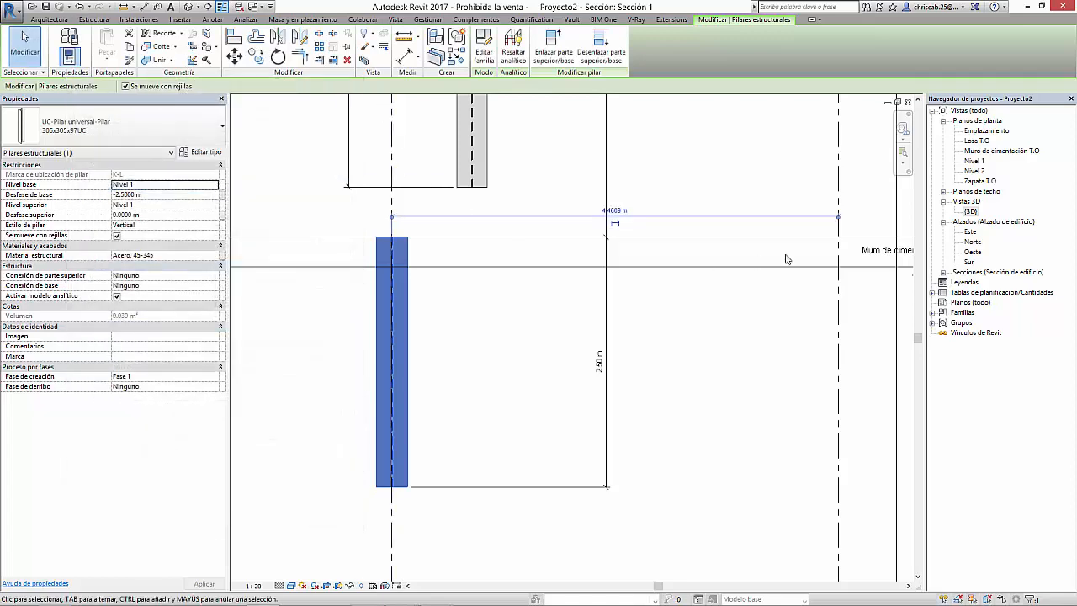
Open the Nivel 1 floor plan at an empty grid intersection on grid K and clear the column selection.
double_click(973, 161)
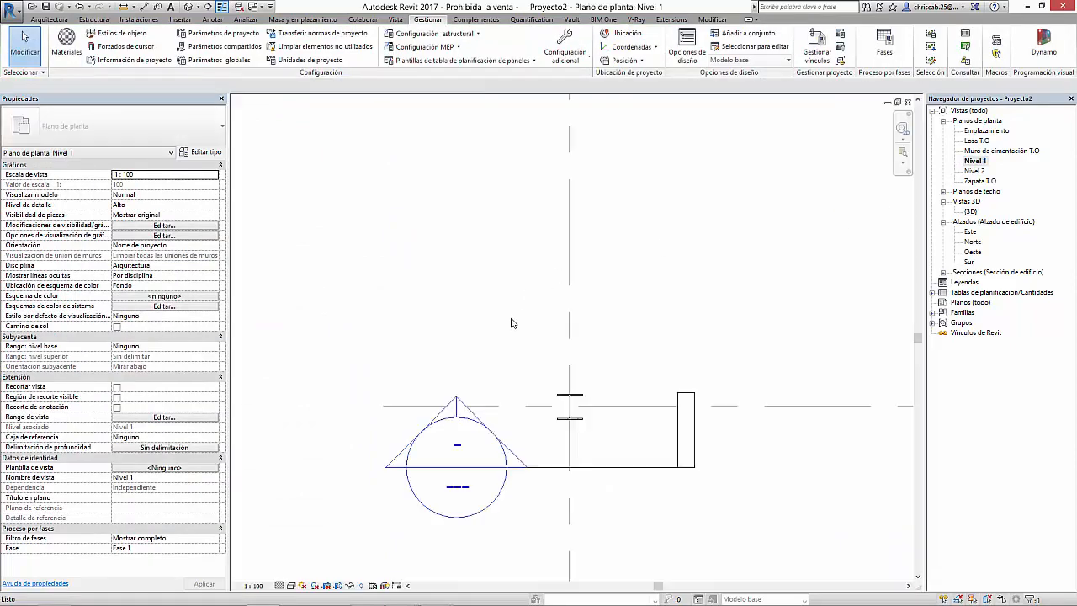
scroll(514, 324, down, 5)
middle_drag(561, 316, 413, 370)
scroll(393, 353, up, 2)
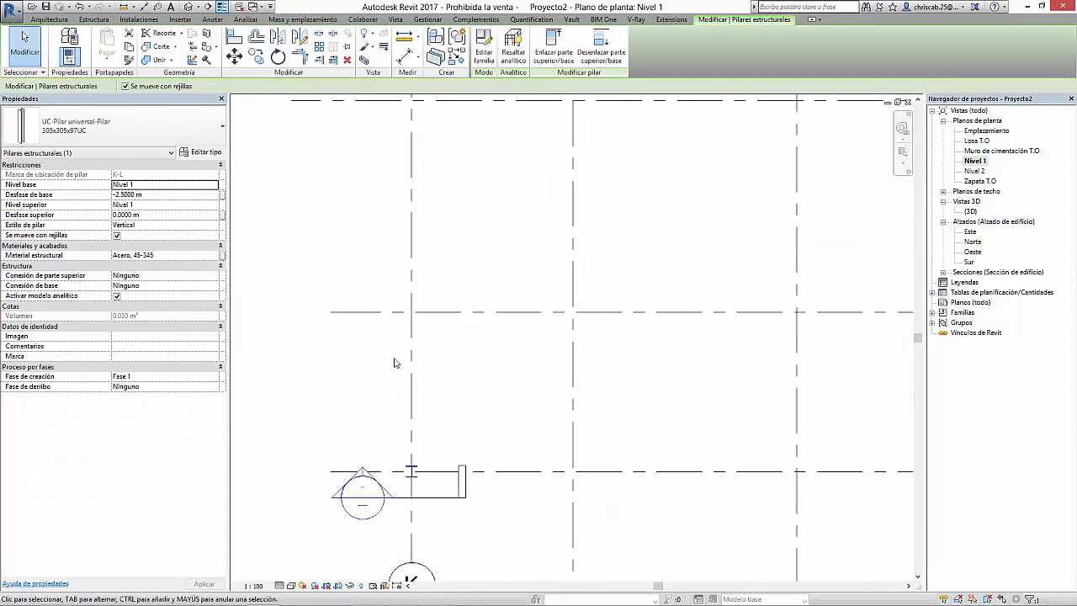
scroll(411, 293, up, 3)
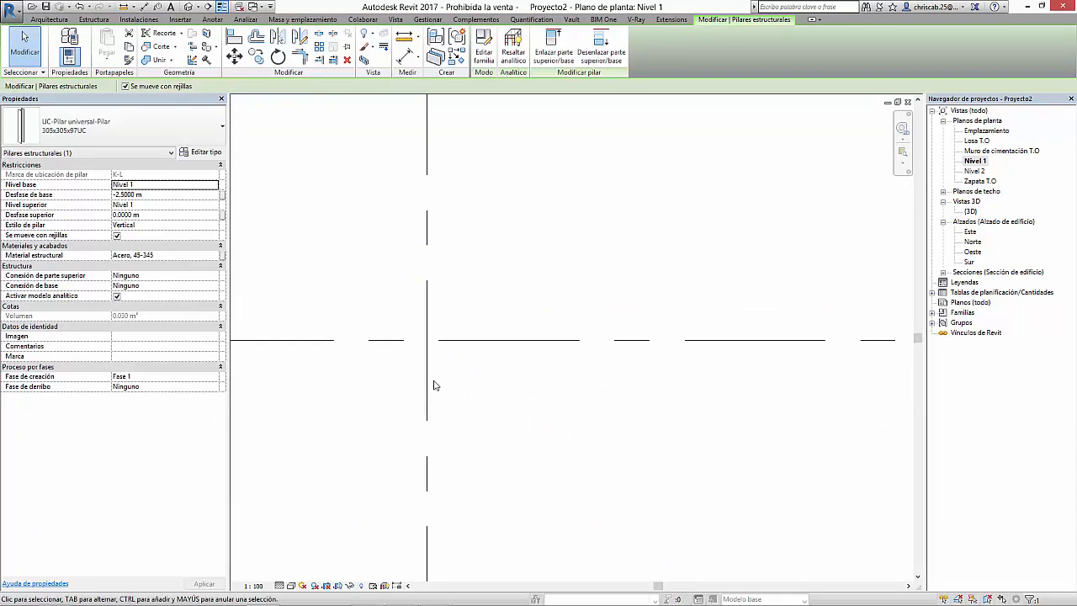
click(510, 236)
Start placing a vertical structural column and check which column types are loaded in the project.
click(94, 20)
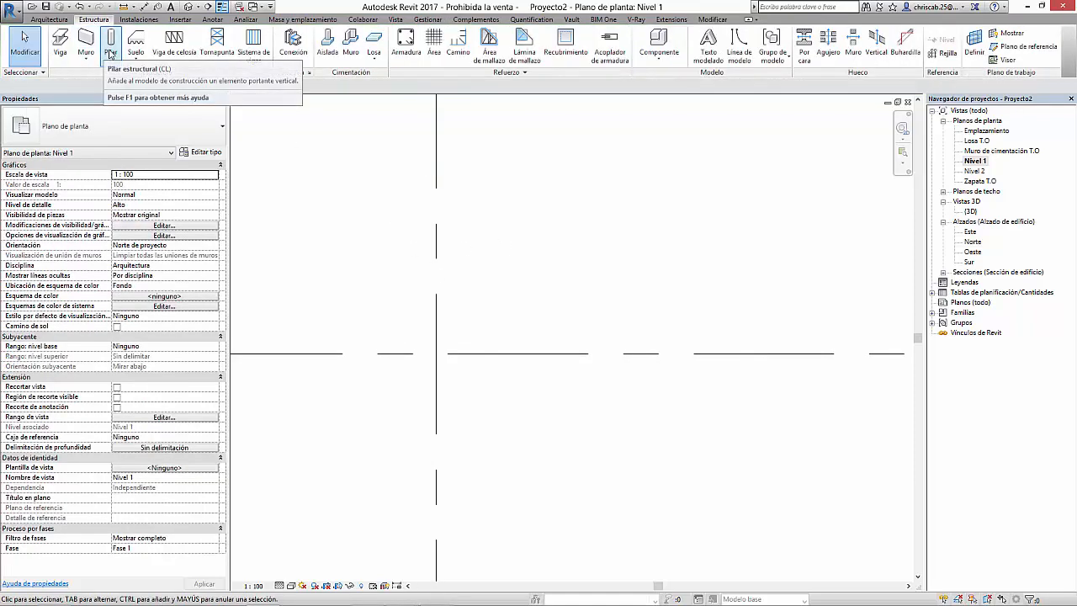
click(110, 53)
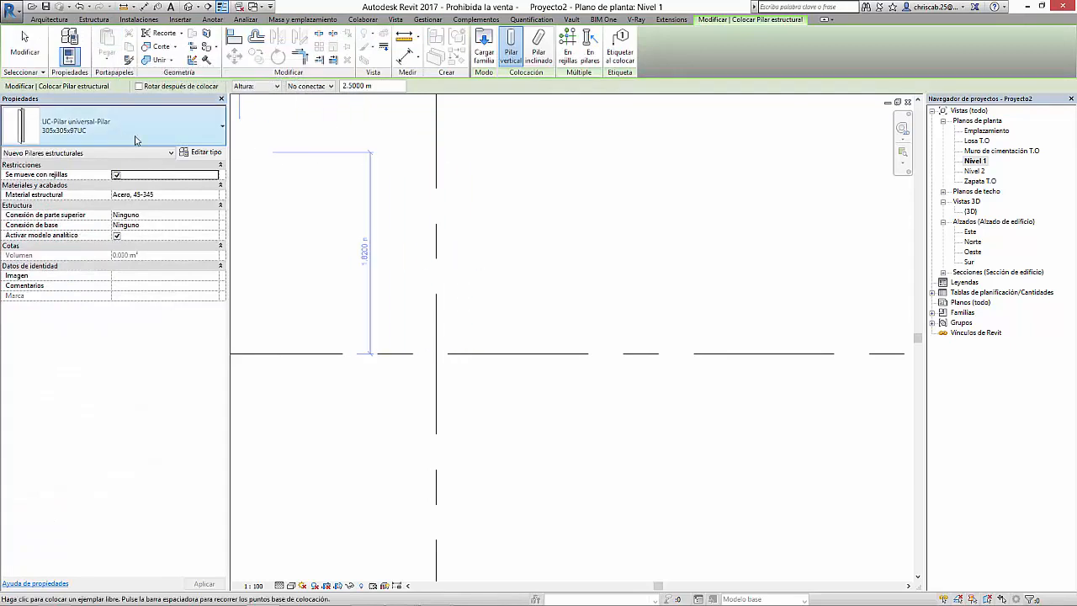
click(110, 135)
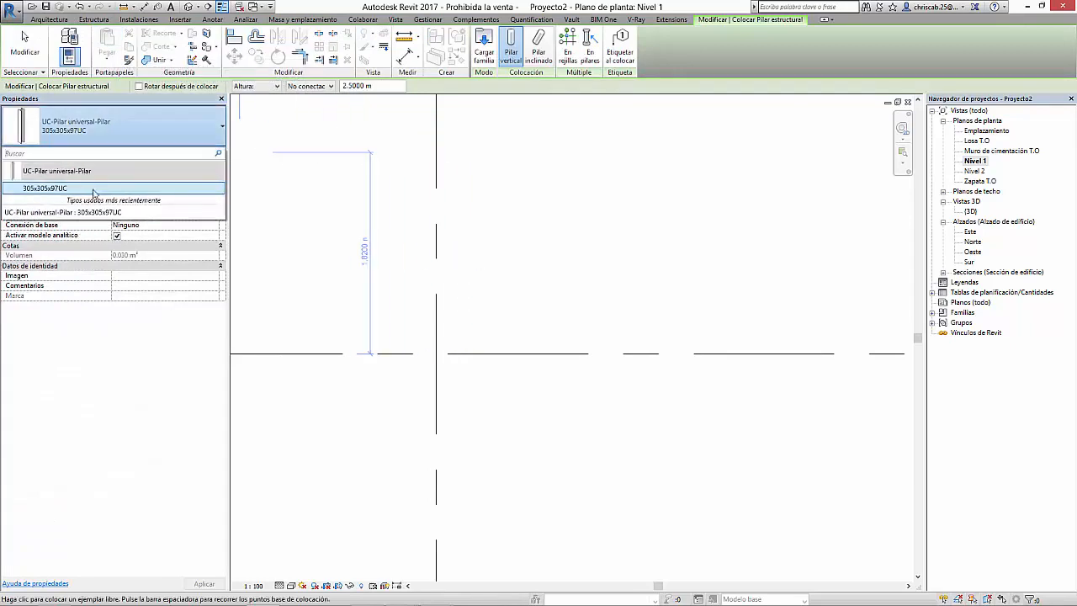
click(135, 130)
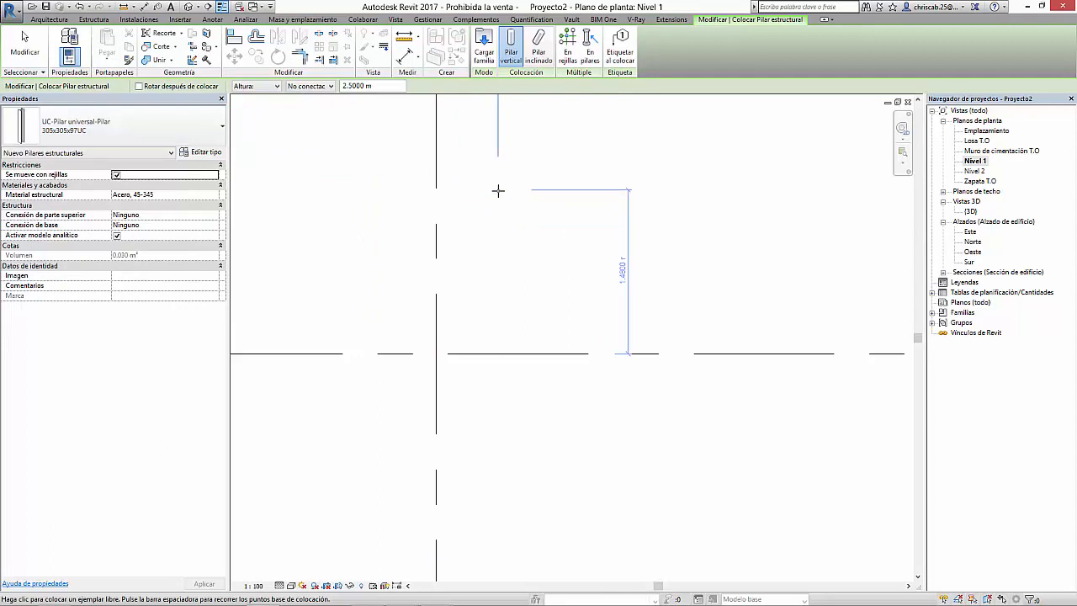
Begin loading a column family and browse the Spain library to the Hormigón folder within Pilares estructurales.
click(484, 55)
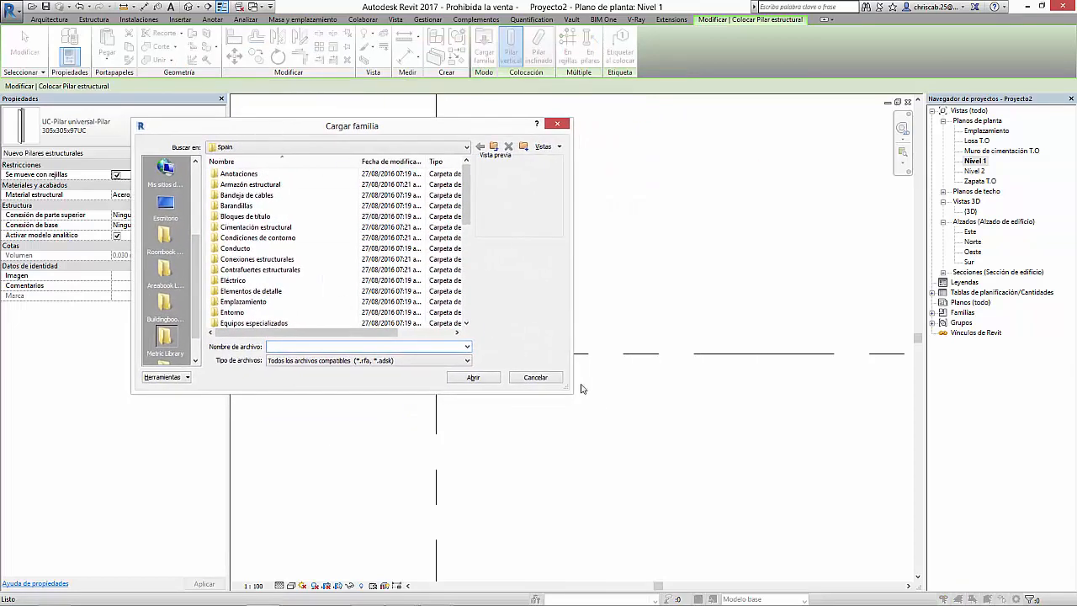
drag(563, 391, 779, 547)
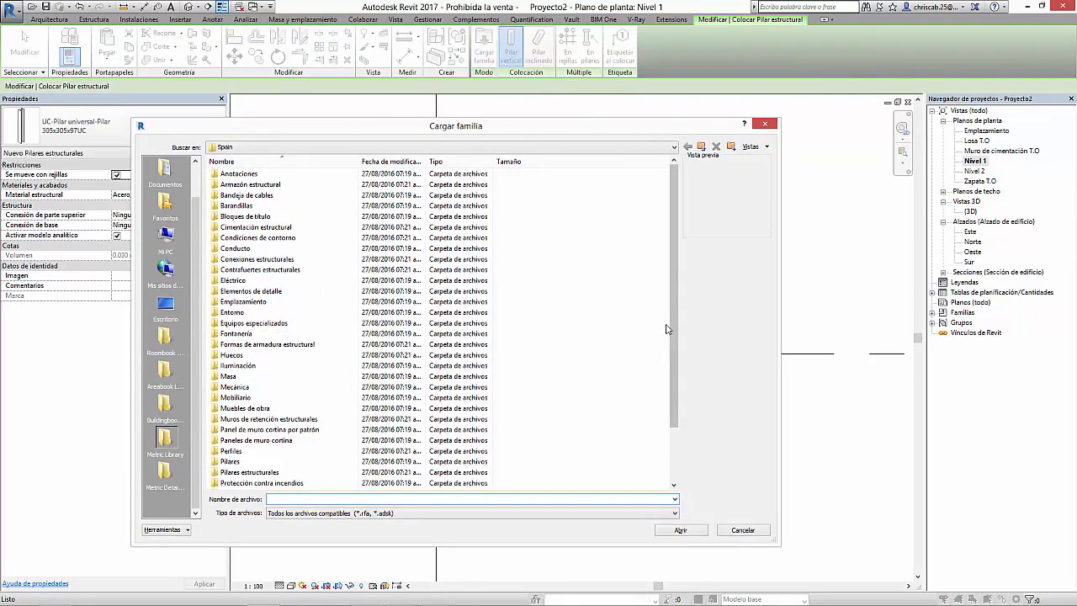
drag(672, 311, 663, 239)
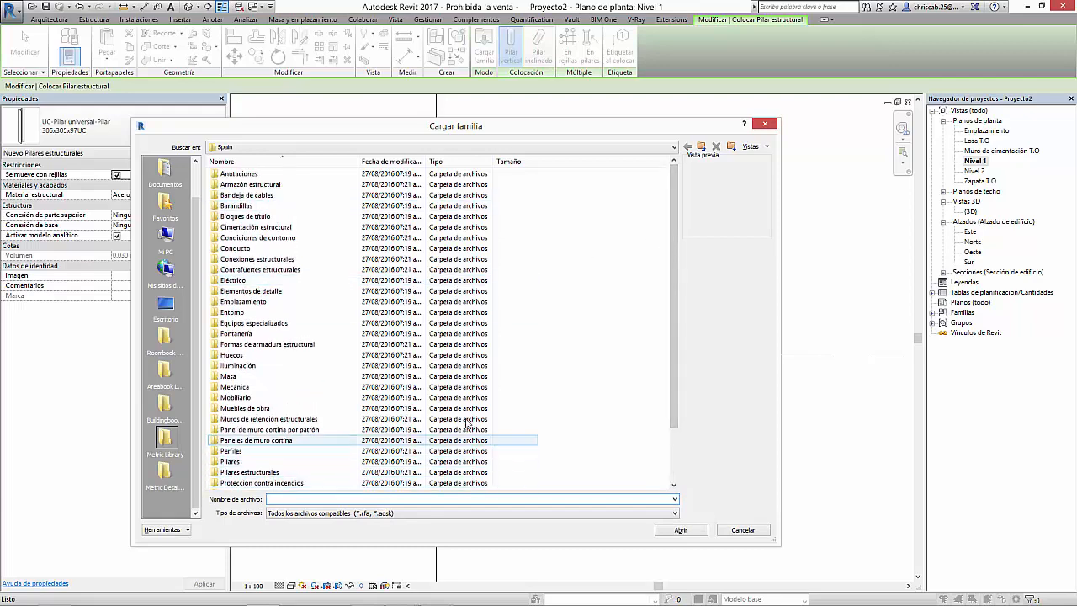
click(345, 333)
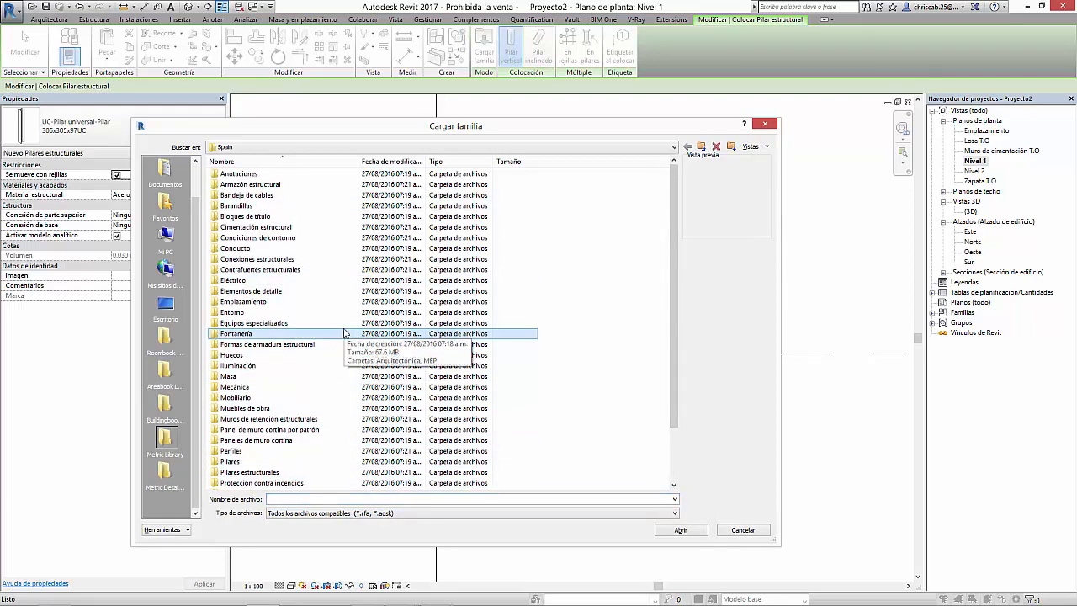
scroll(344, 334, down, 2)
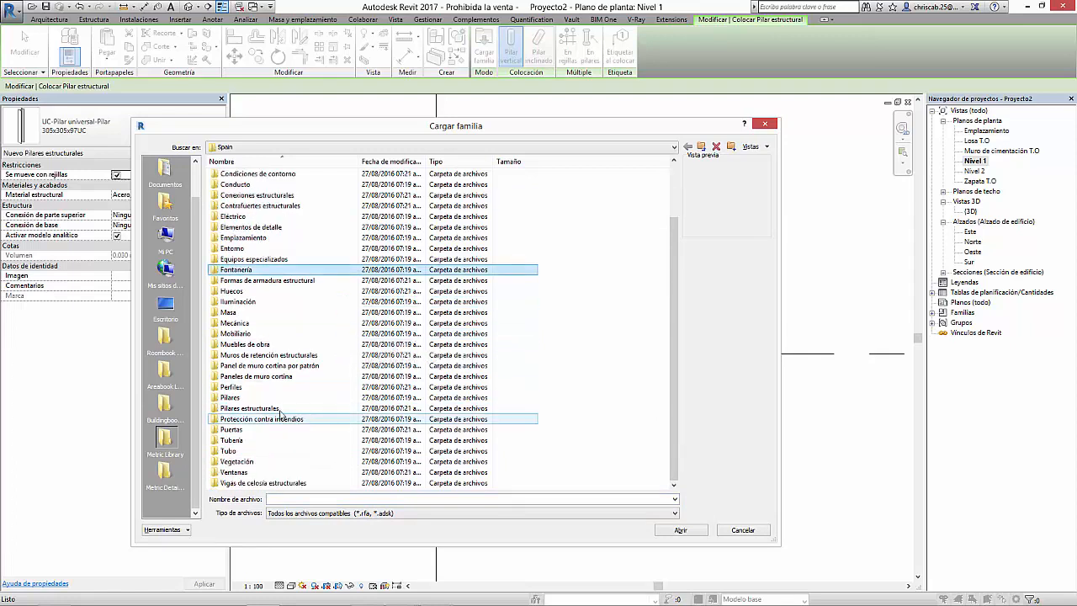
click(248, 411)
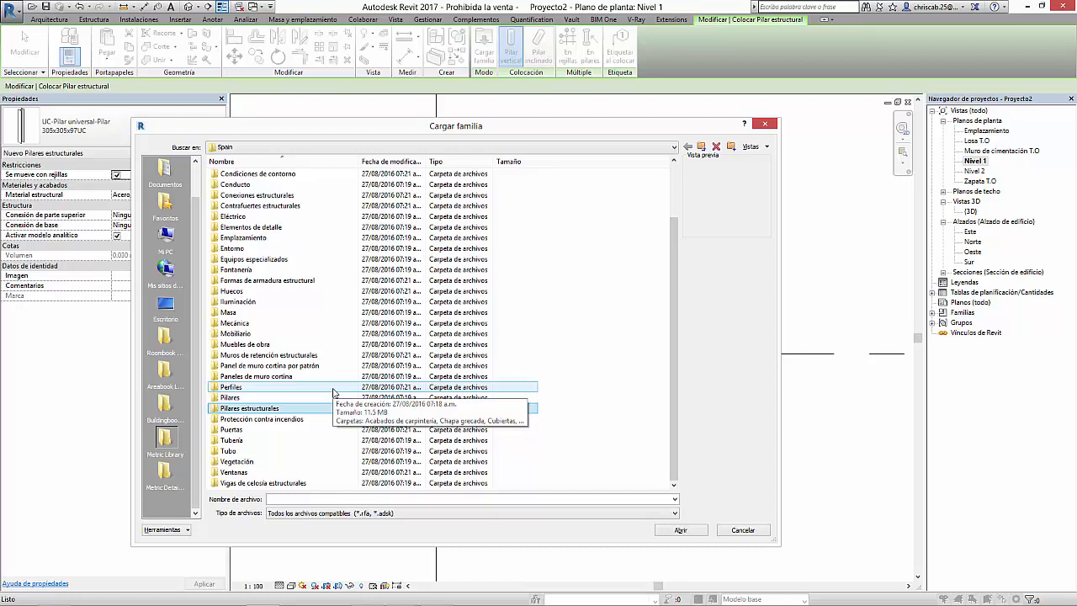
double_click(259, 409)
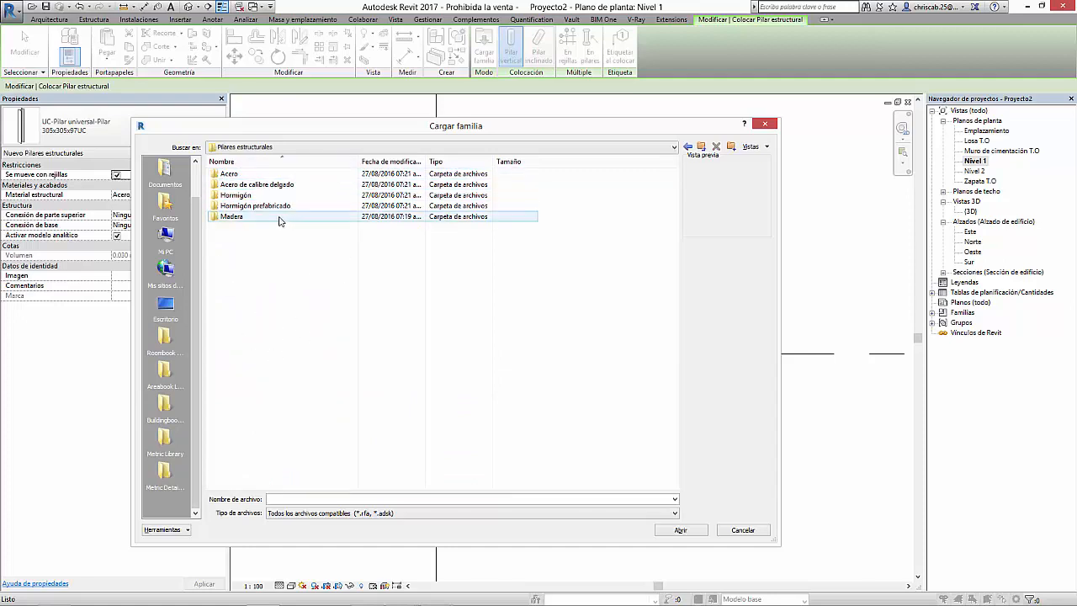
click(238, 195)
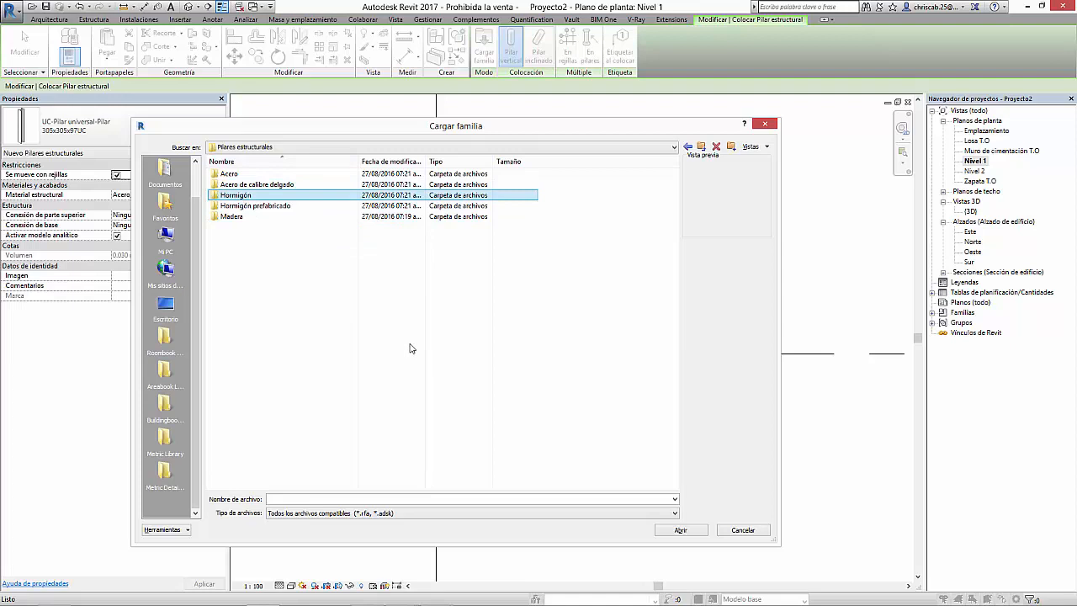
double_click(229, 197)
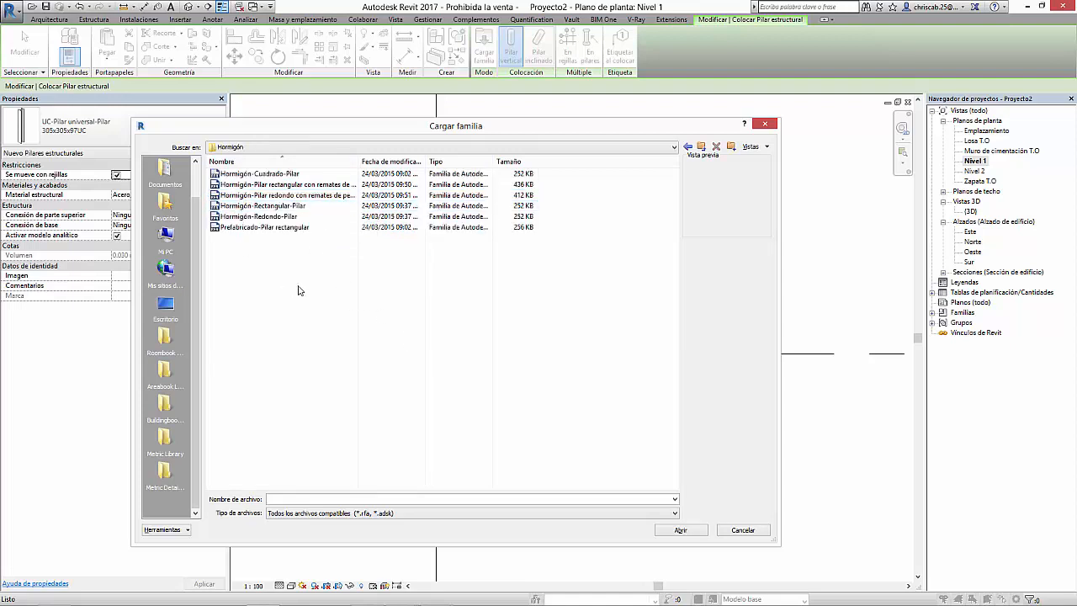
Compare the concrete column families in the Hormigón folder and load Hormigón-Rectangular-Pilar into the project.
drag(360, 160, 466, 164)
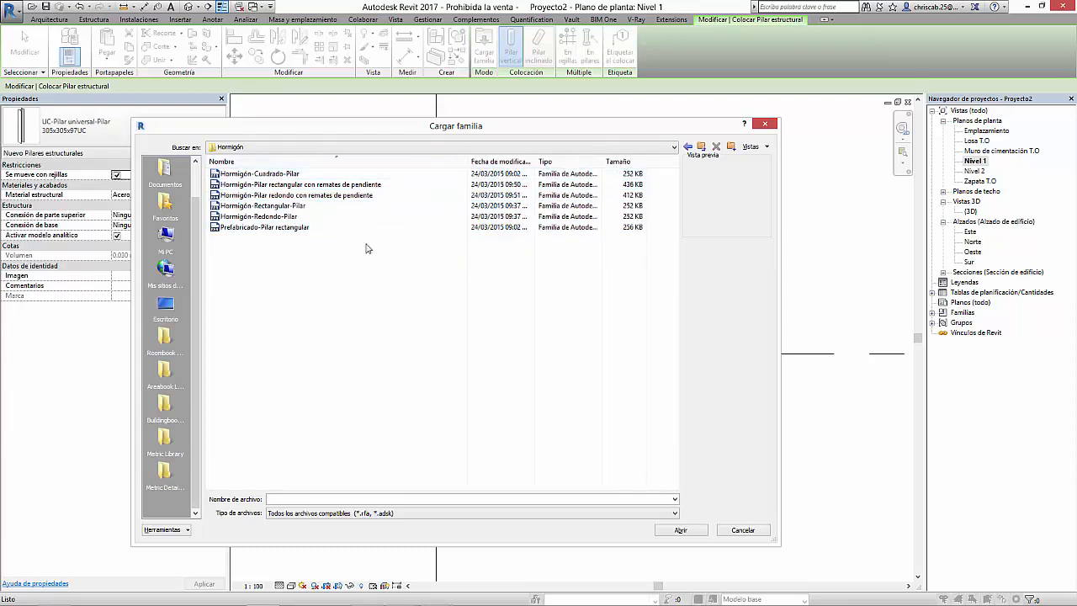
click(264, 174)
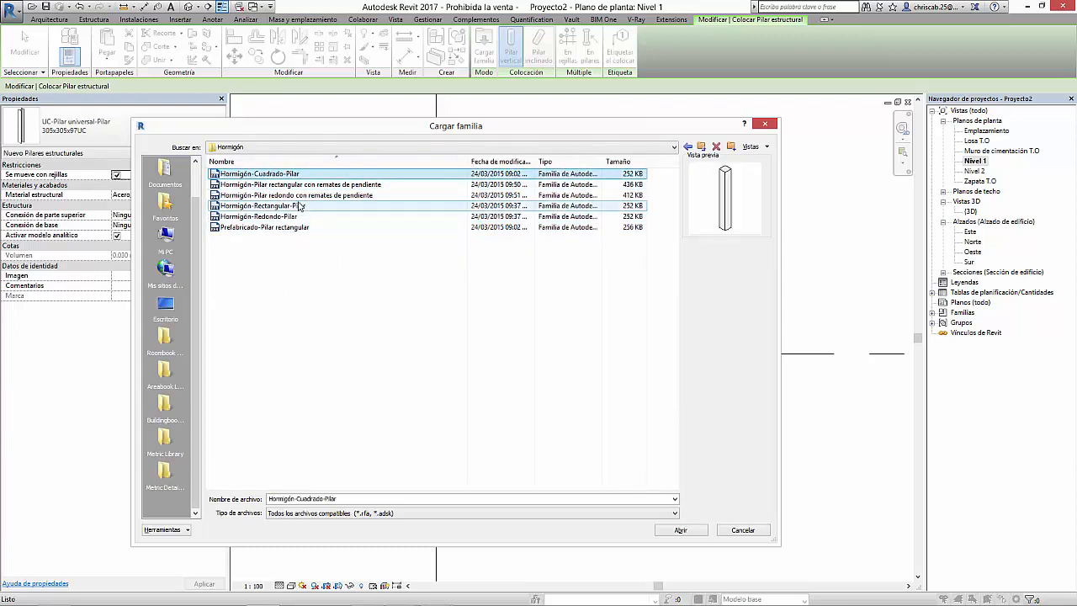
click(287, 184)
click(273, 228)
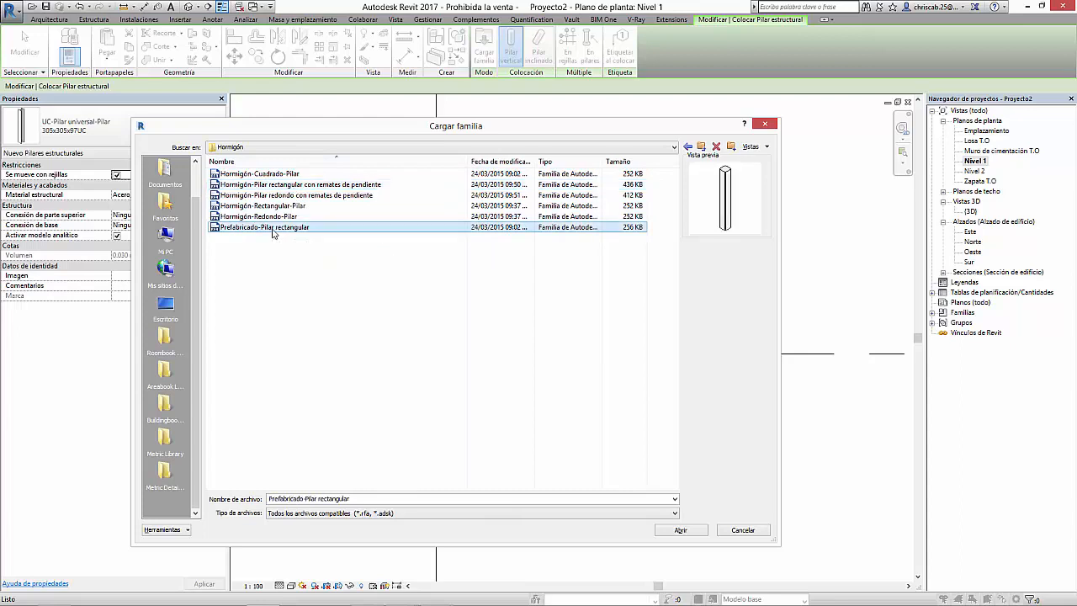
click(257, 217)
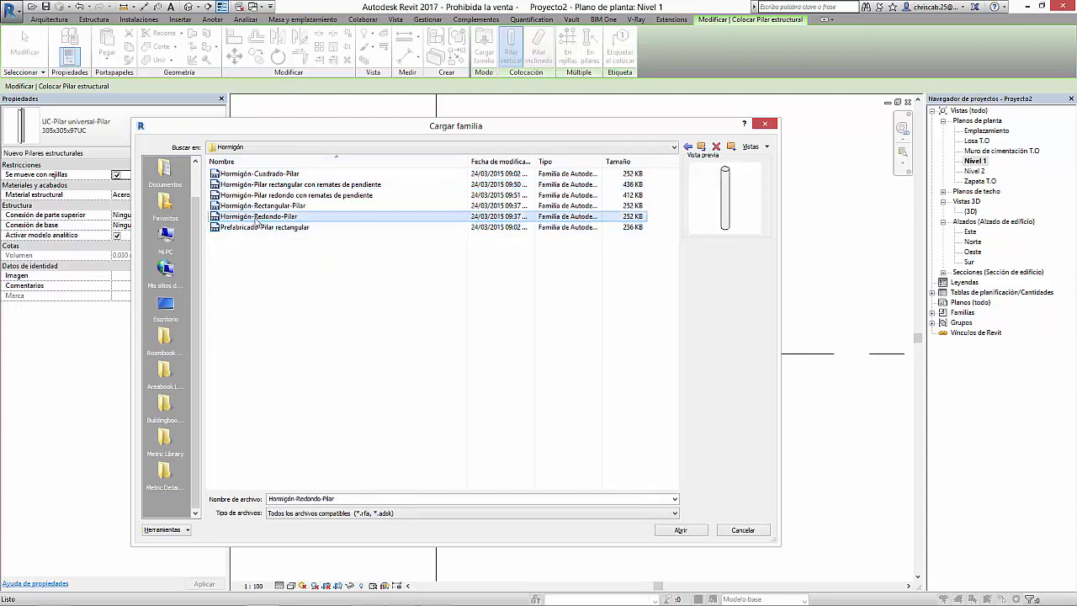
click(261, 207)
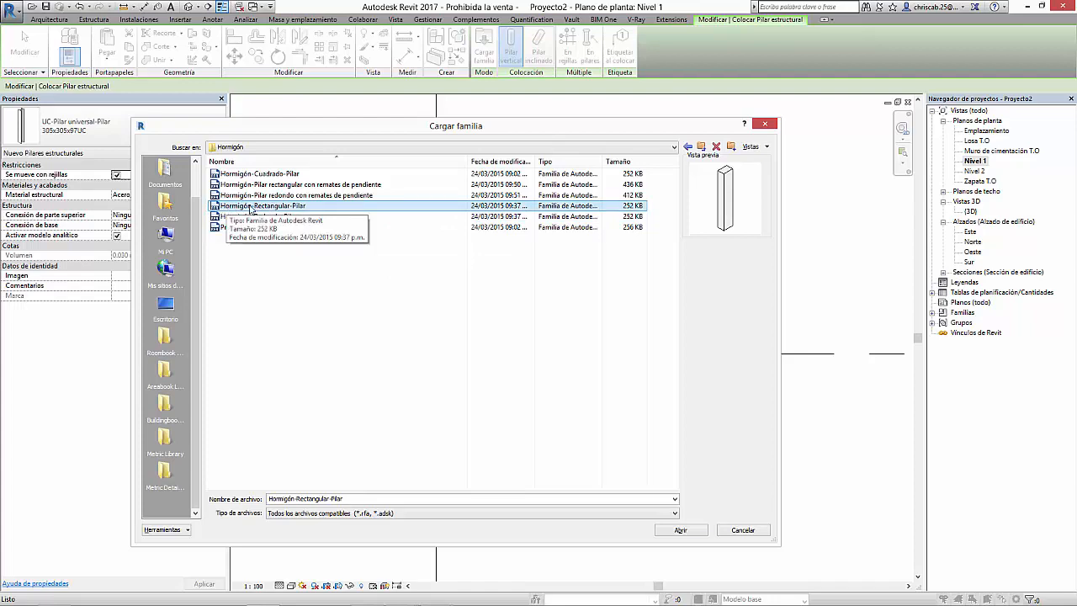
click(690, 533)
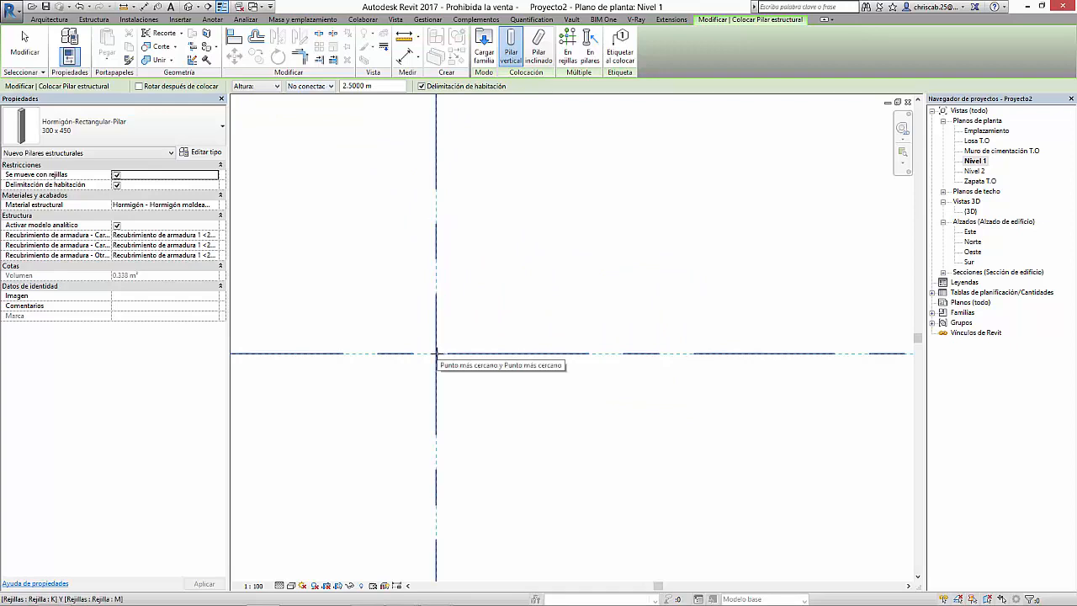
Place a 300 x 450 concrete column with a Profundidad of 2.5000 m at the intersection of grids K and M.
click(254, 86)
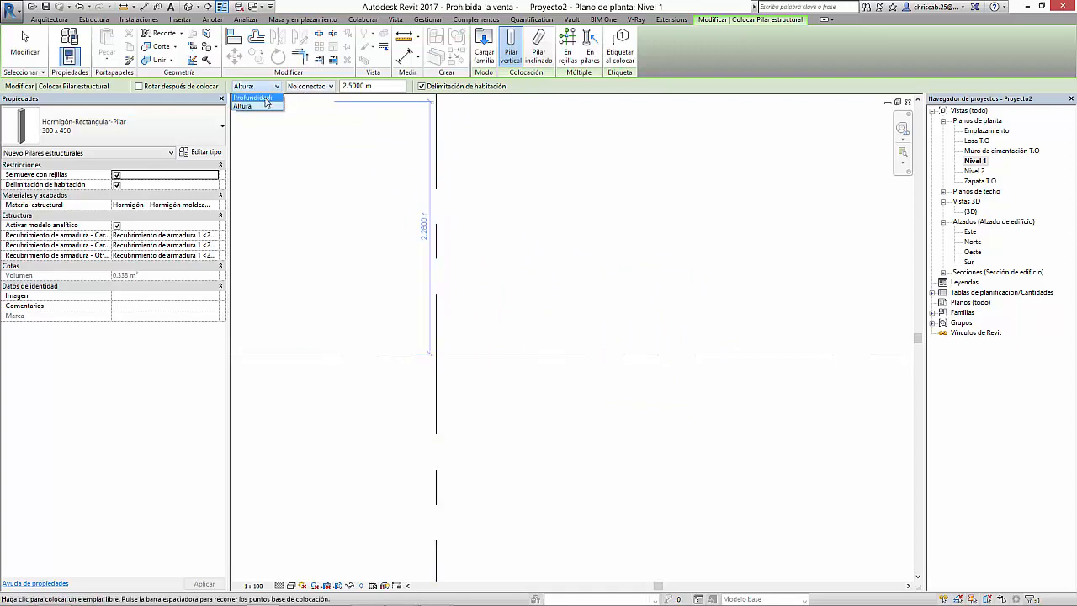
click(257, 97)
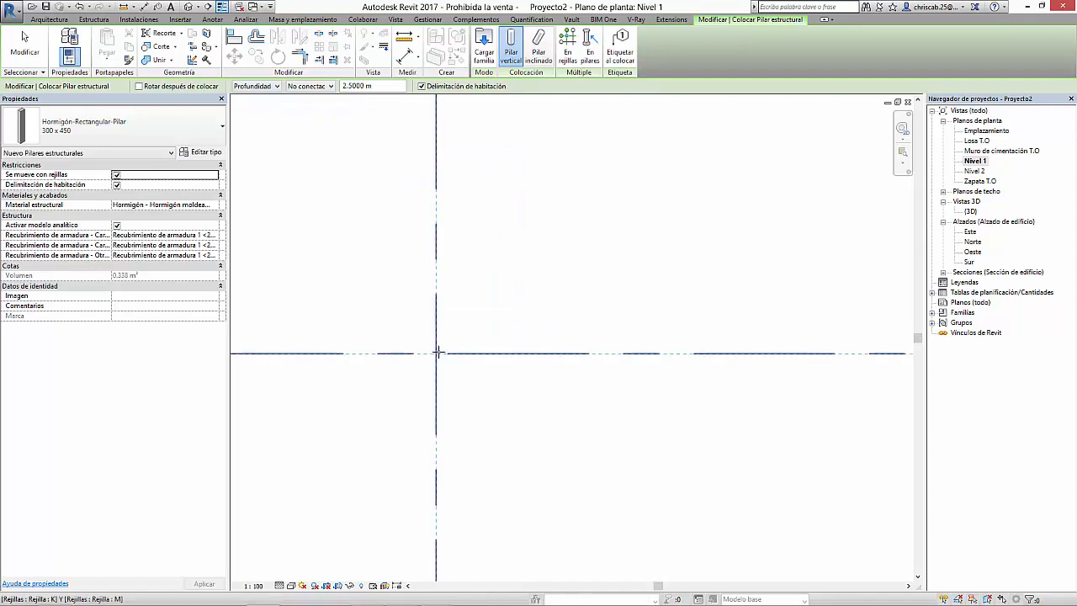
click(436, 354)
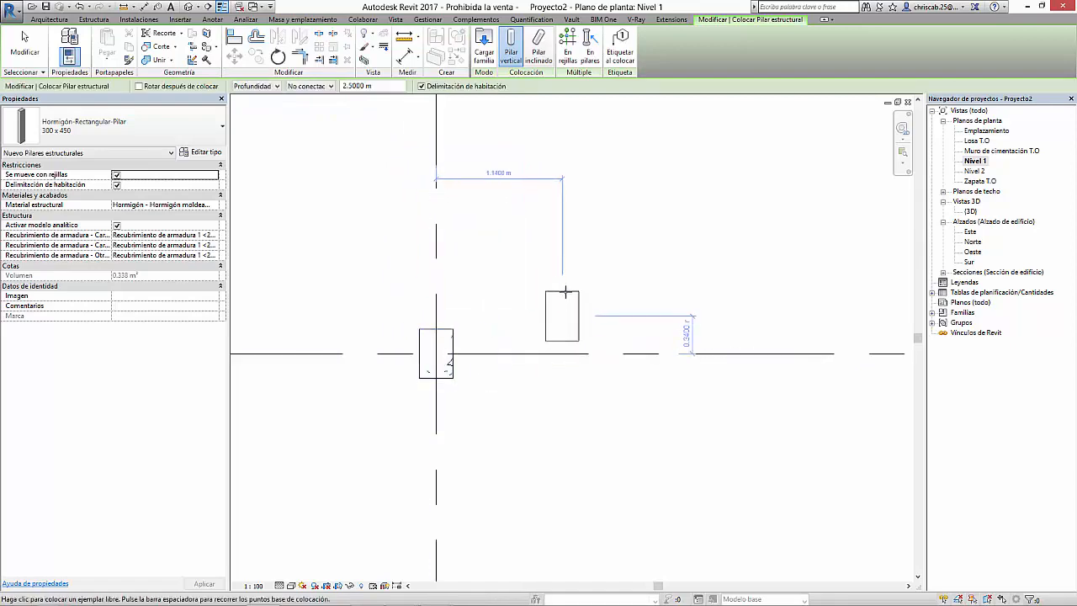
key(Escape)
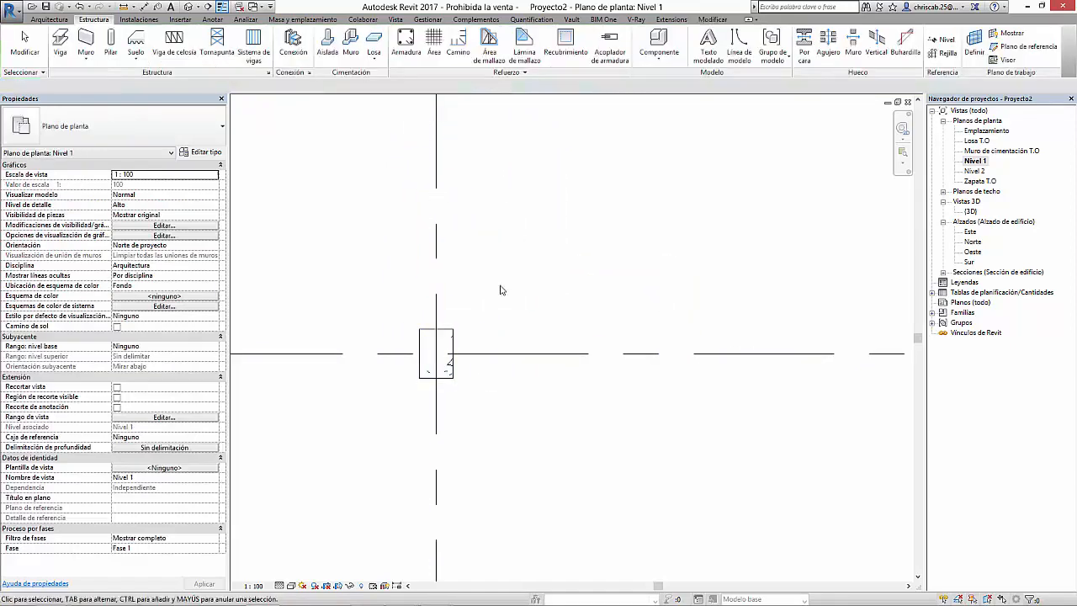
Inspect the new concrete column beside the steel columns in the 3D view from several angles.
scroll(476, 339, down, 2)
scroll(465, 346, up, 2)
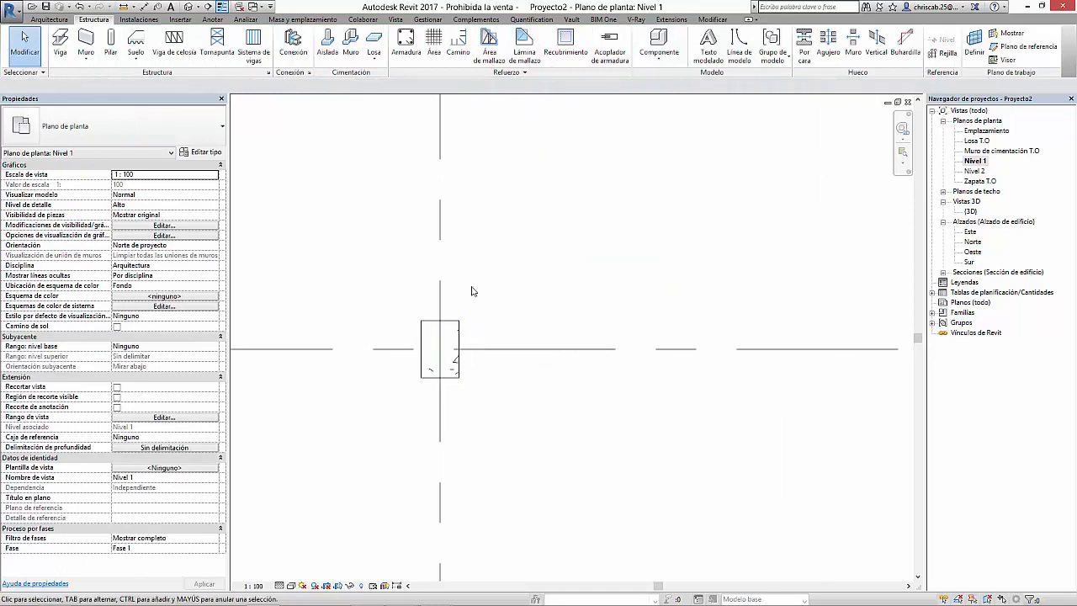
click(189, 6)
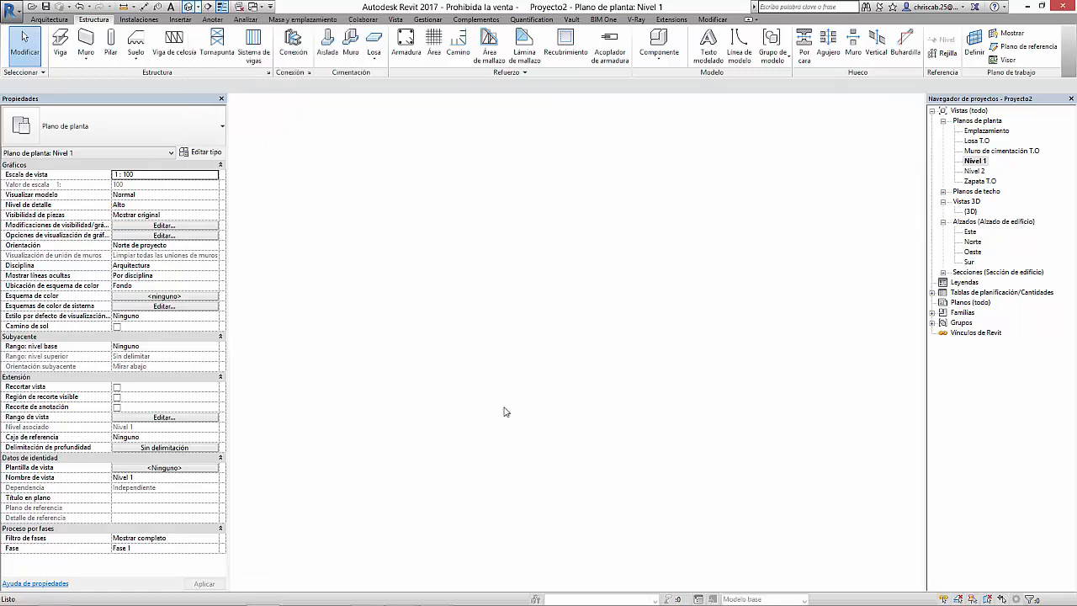
shift+middle_drag(550, 409, 516, 331)
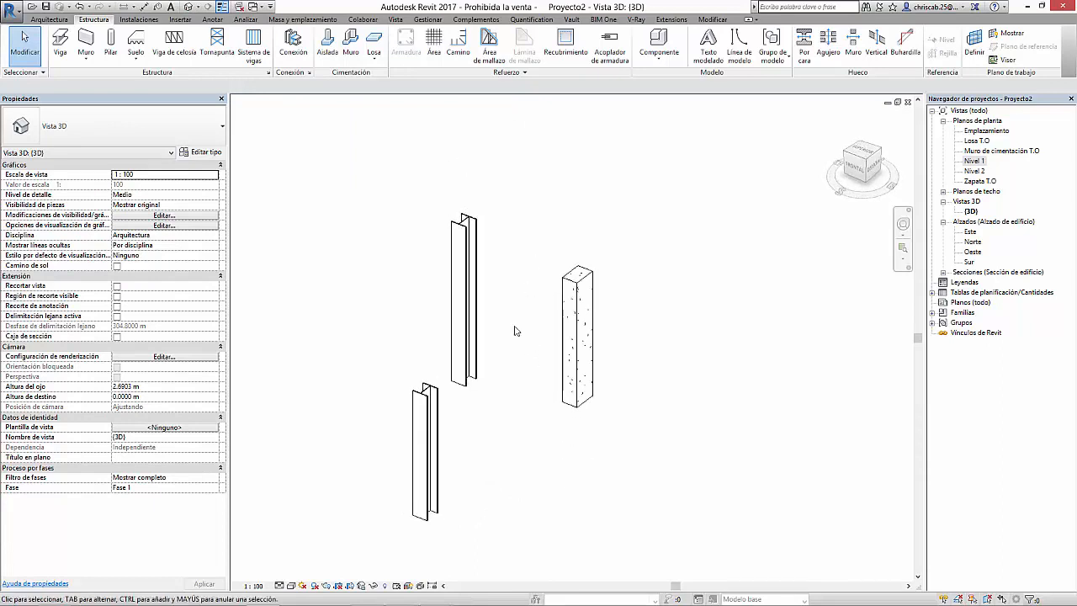
mouse_move(502, 257)
shift+middle_down()
mouse_move(489, 328)
mouse_move(505, 337)
shift+middle_up()
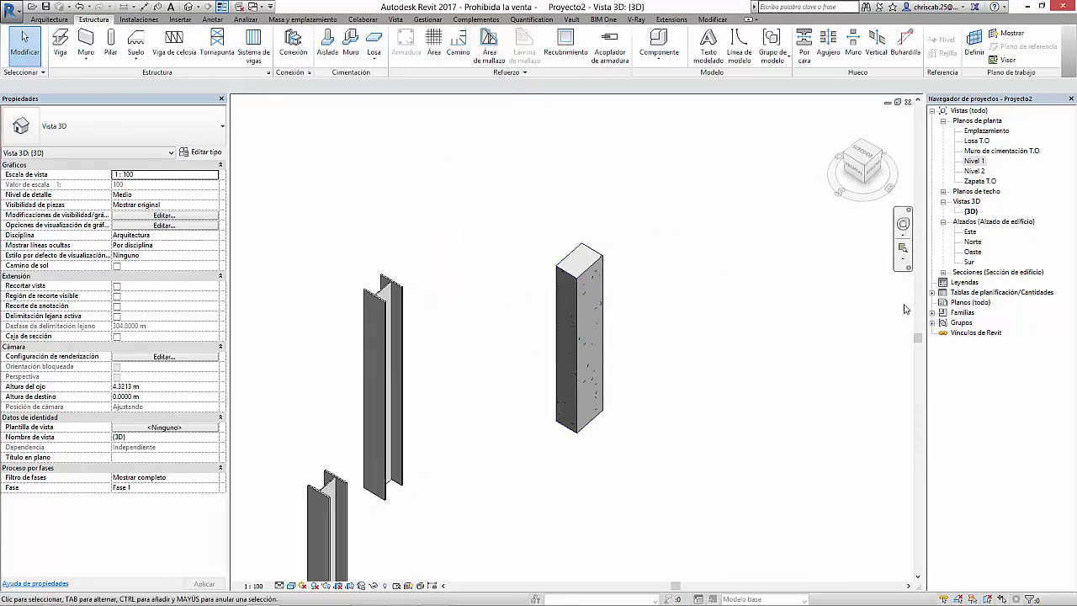
Return to the Nivel 1 plan, select the concrete column and review the types available in its family.
double_click(968, 162)
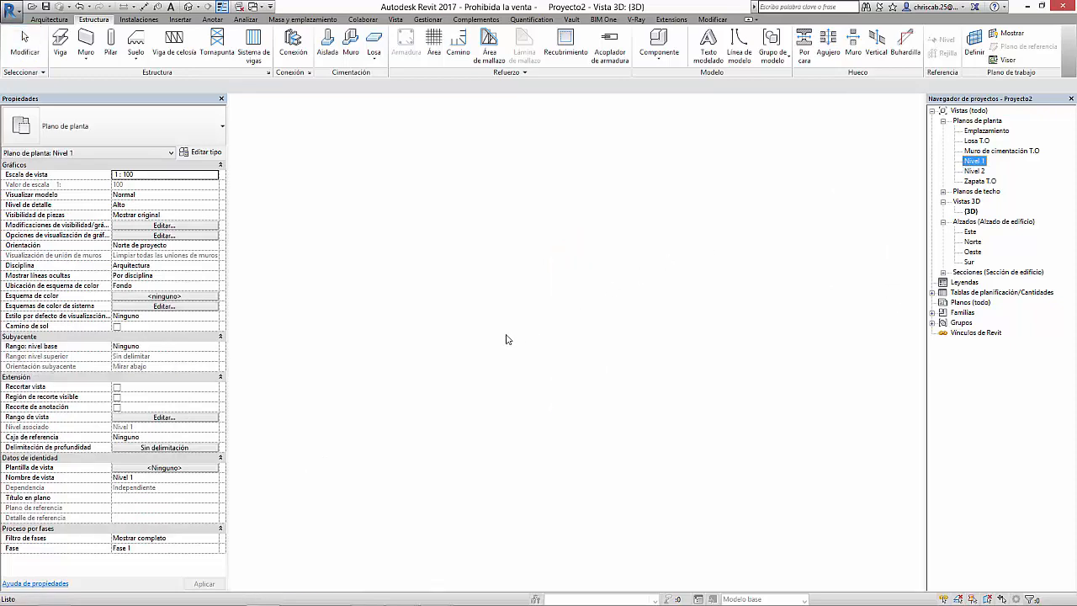
scroll(441, 292, up, 2)
click(517, 281)
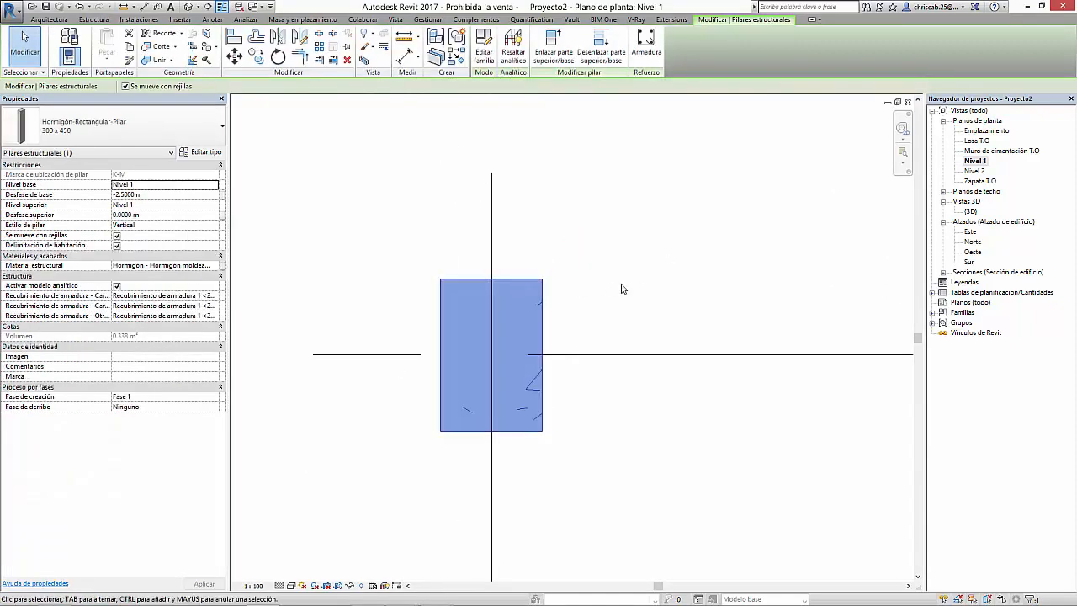
click(552, 288)
click(513, 282)
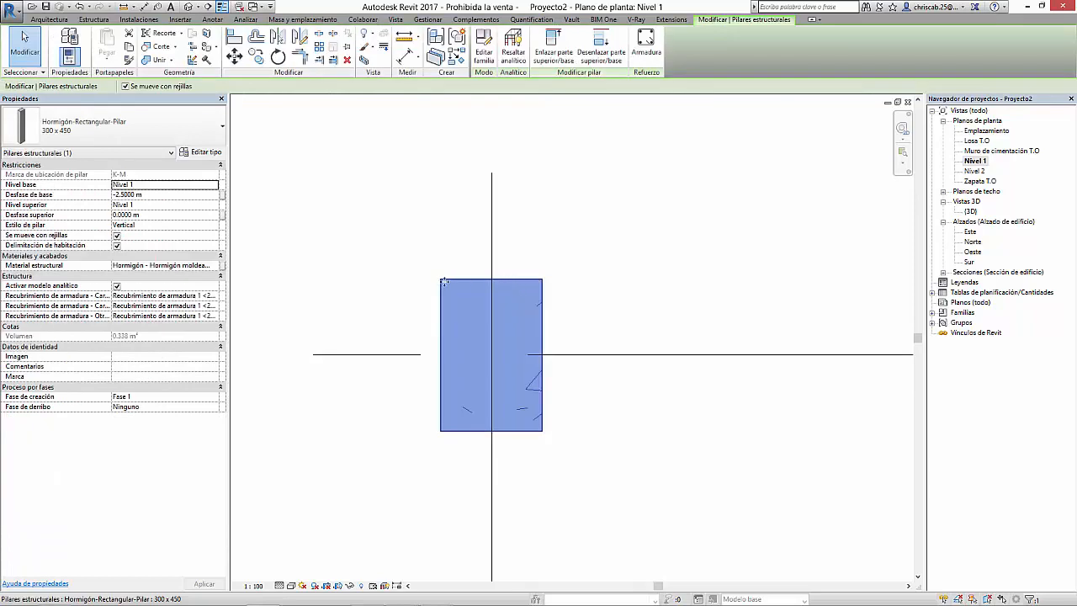
click(113, 133)
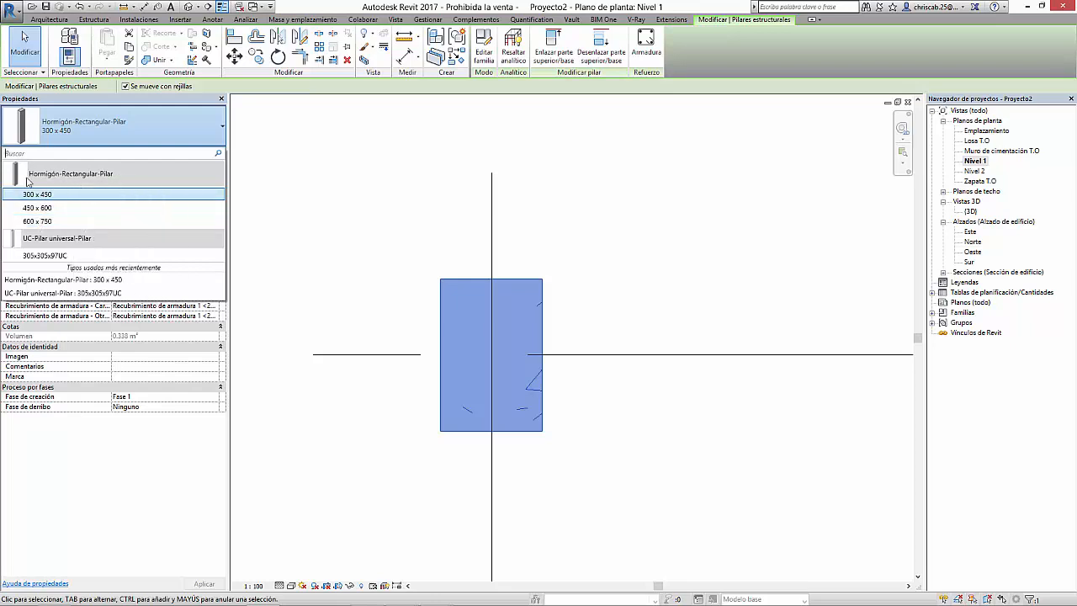
mouse_move(38, 182)
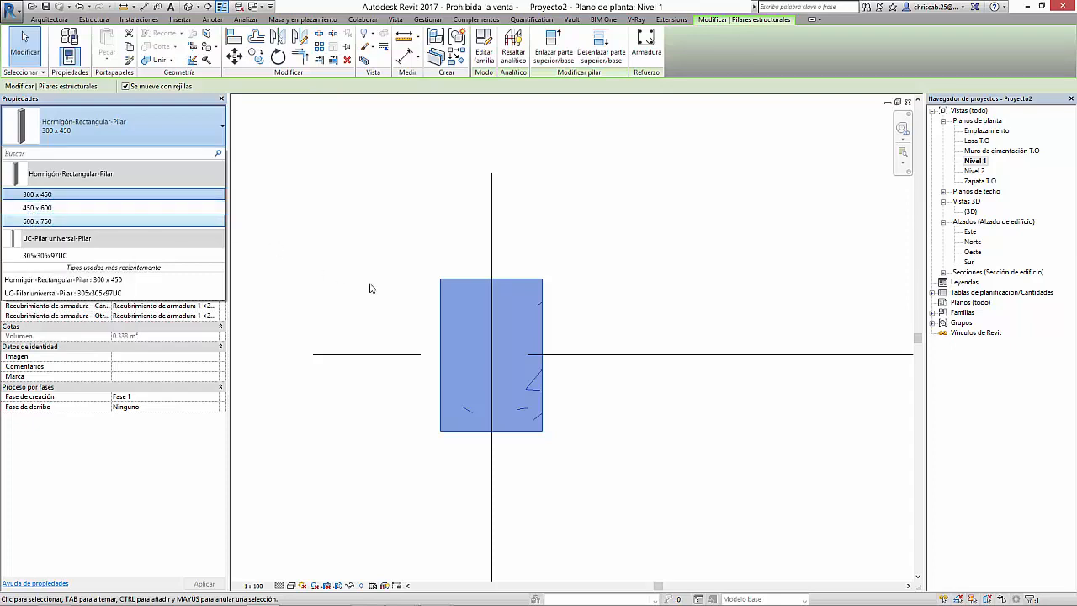
click(430, 238)
Dimension the concrete column's width with an aligned dimension placed above it.
middle_drag(429, 238, 353, 221)
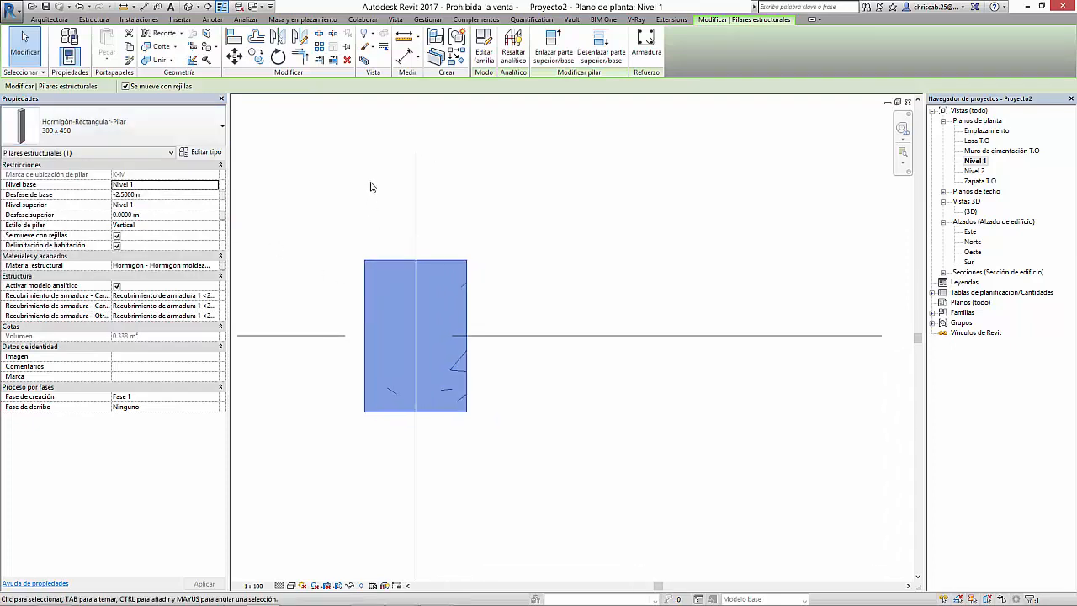
click(371, 187)
click(385, 262)
click(402, 59)
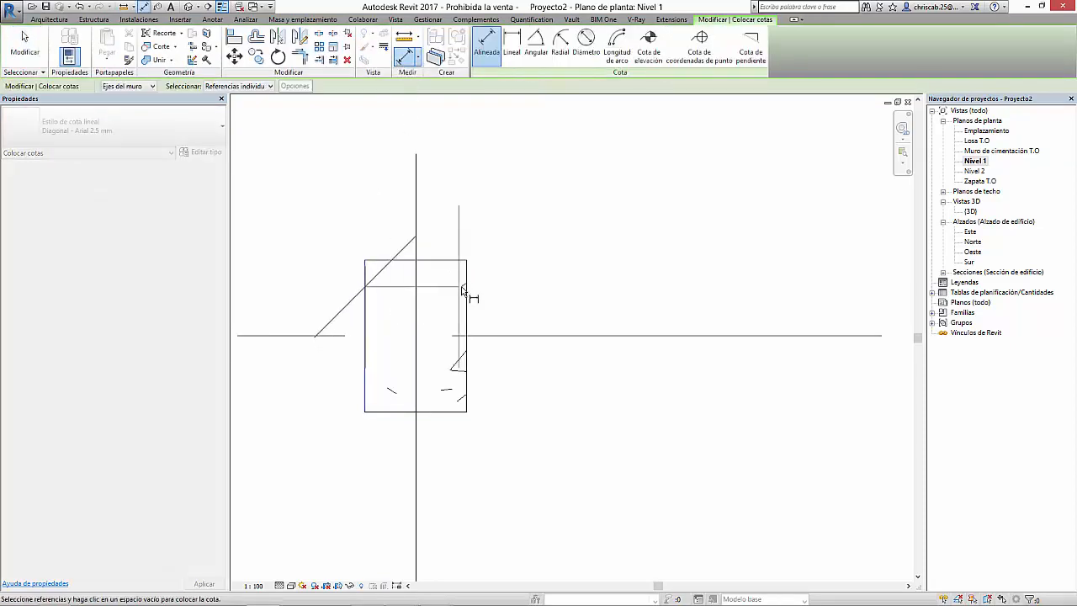
click(466, 285)
click(481, 217)
Dimension the concrete column's longer side with an aligned dimension placed to the right of it.
click(448, 259)
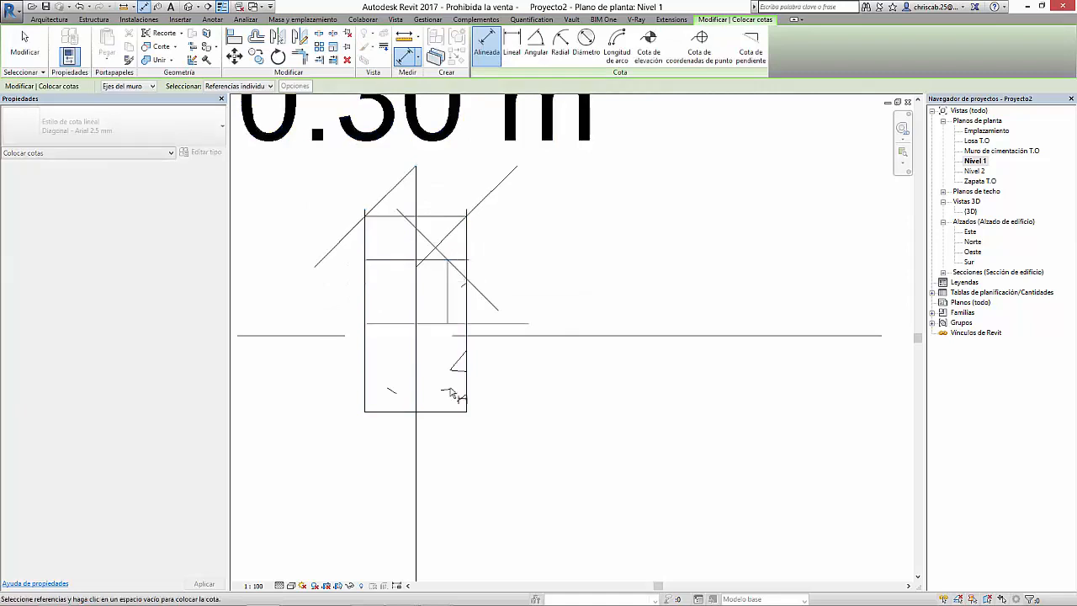
click(453, 417)
click(450, 412)
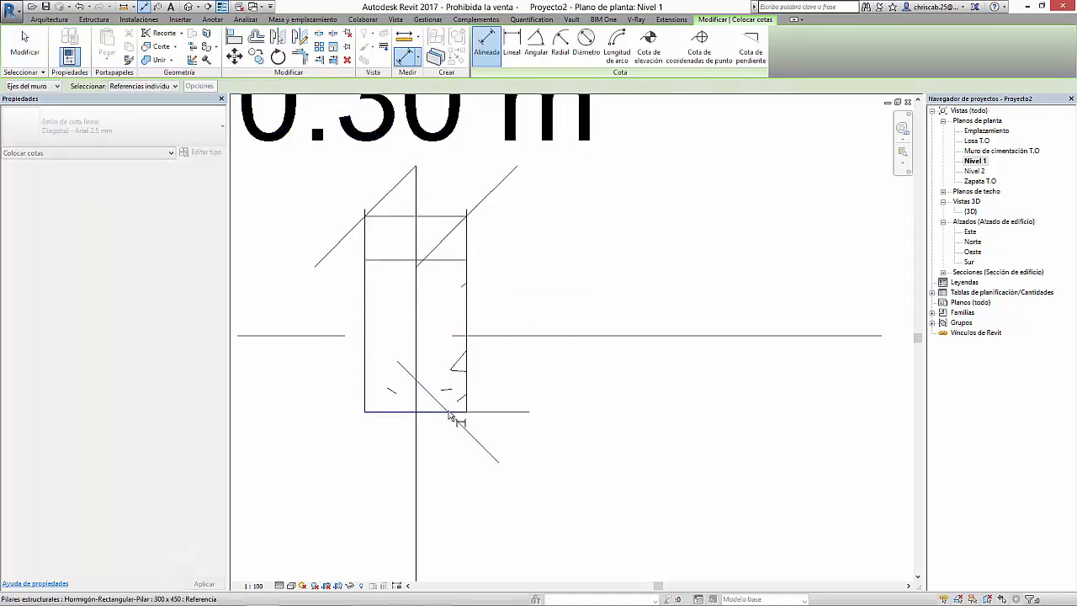
click(437, 270)
click(661, 269)
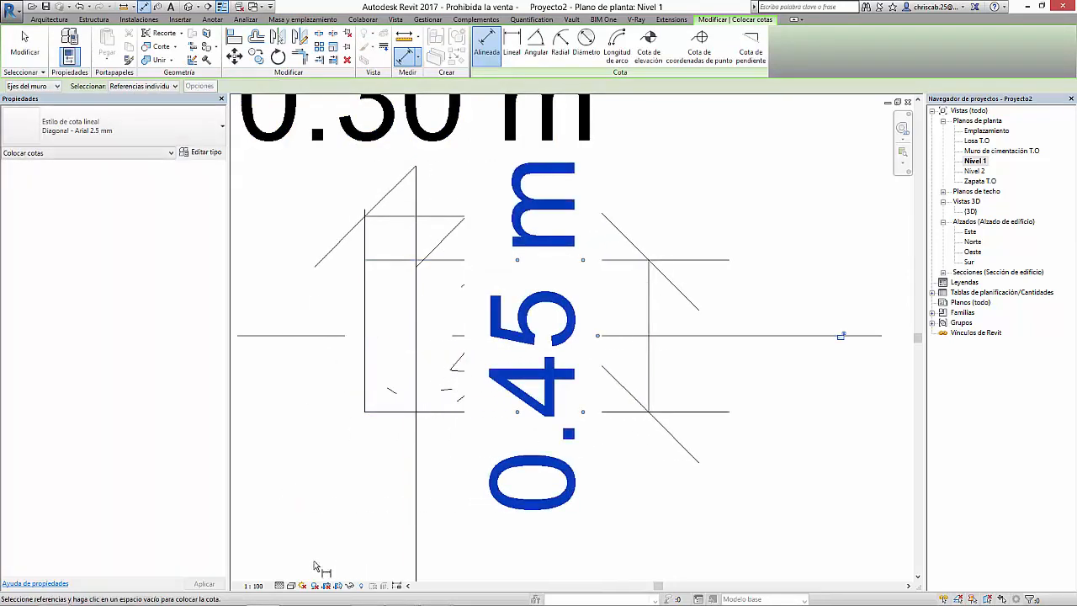
Set the Nivel 1 plan's view scale to 1:20 and leave the dimension command.
click(252, 586)
click(281, 476)
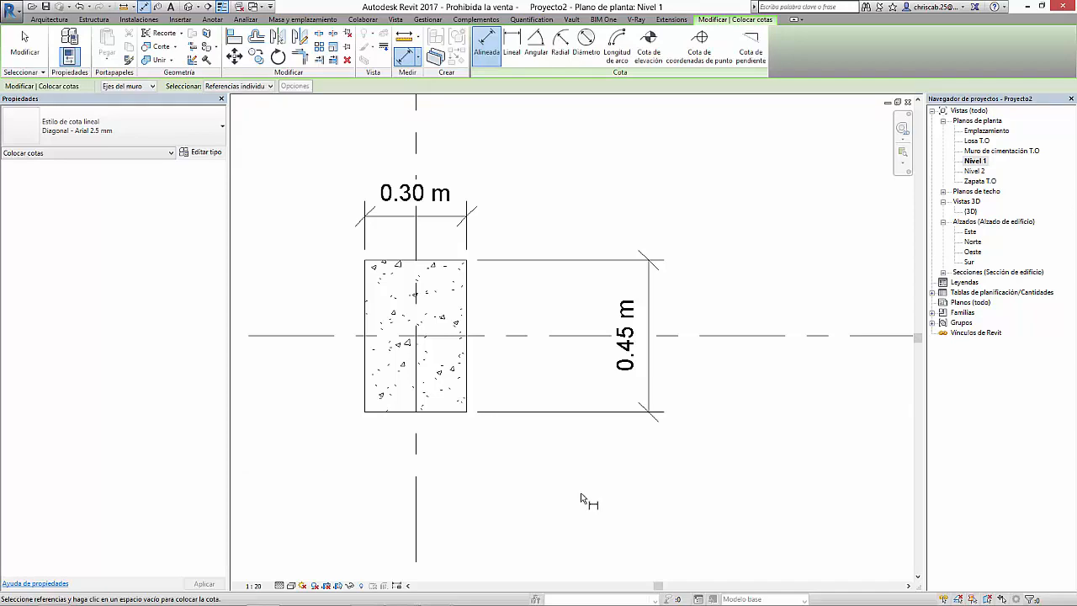
key(Escape)
key(Escape)
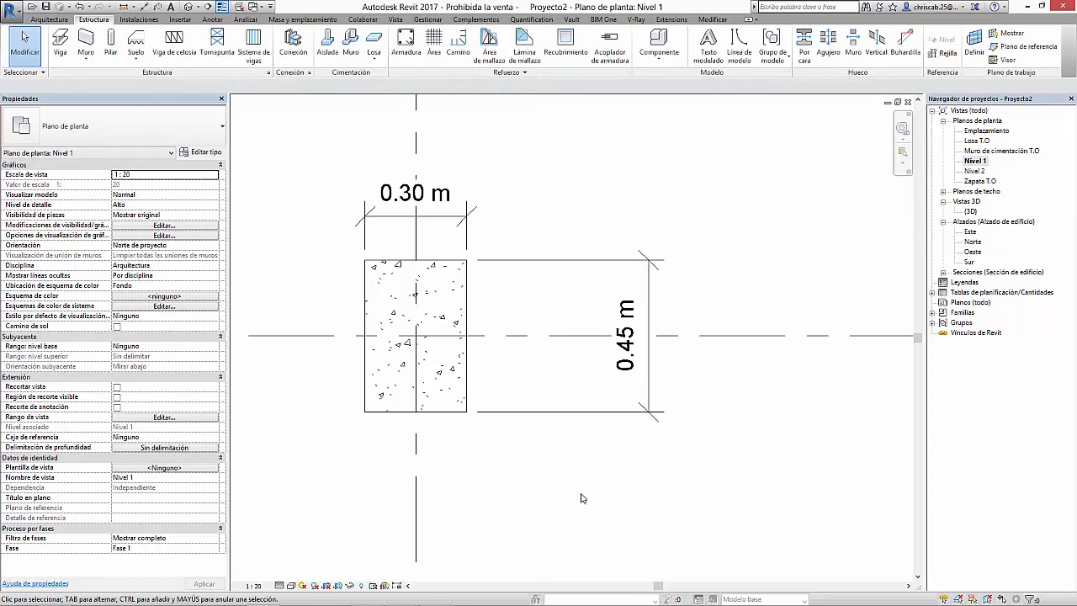
Review the dimensioned column's family and its list of types again, and clear the selection.
click(466, 300)
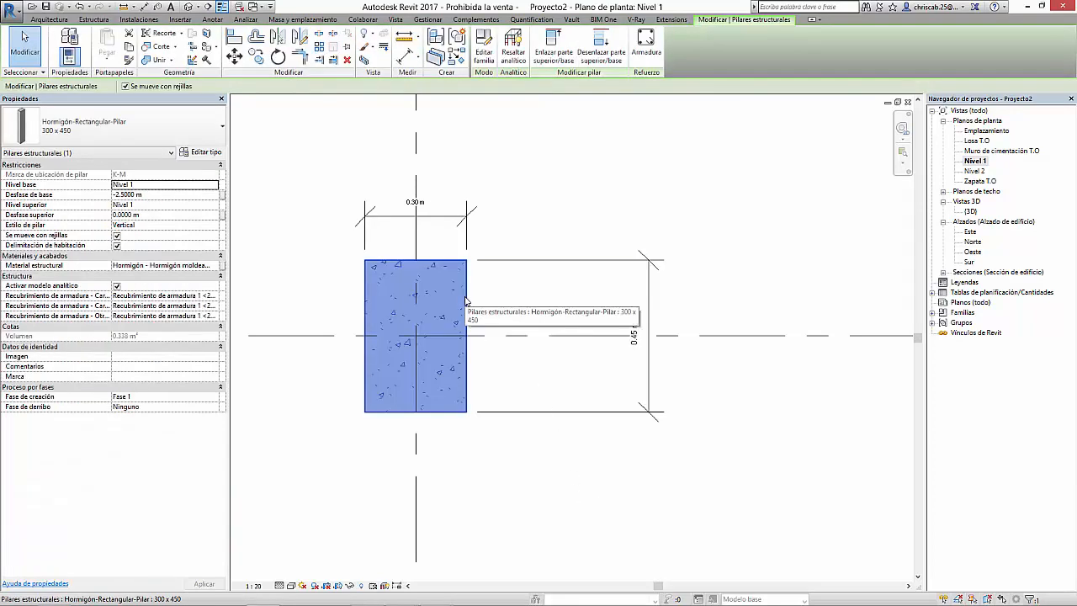
click(150, 135)
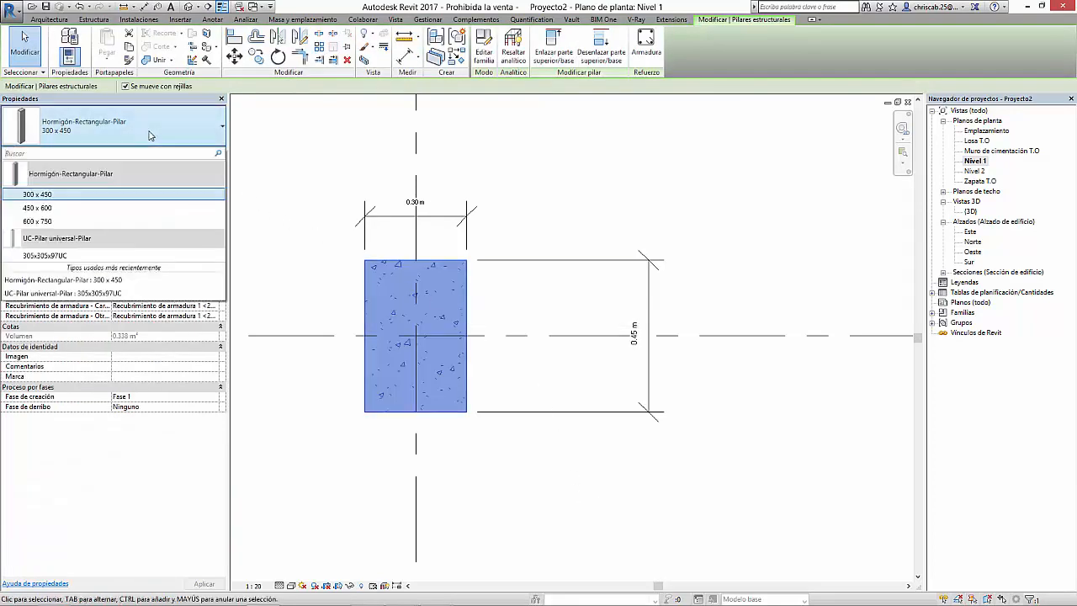
click(150, 135)
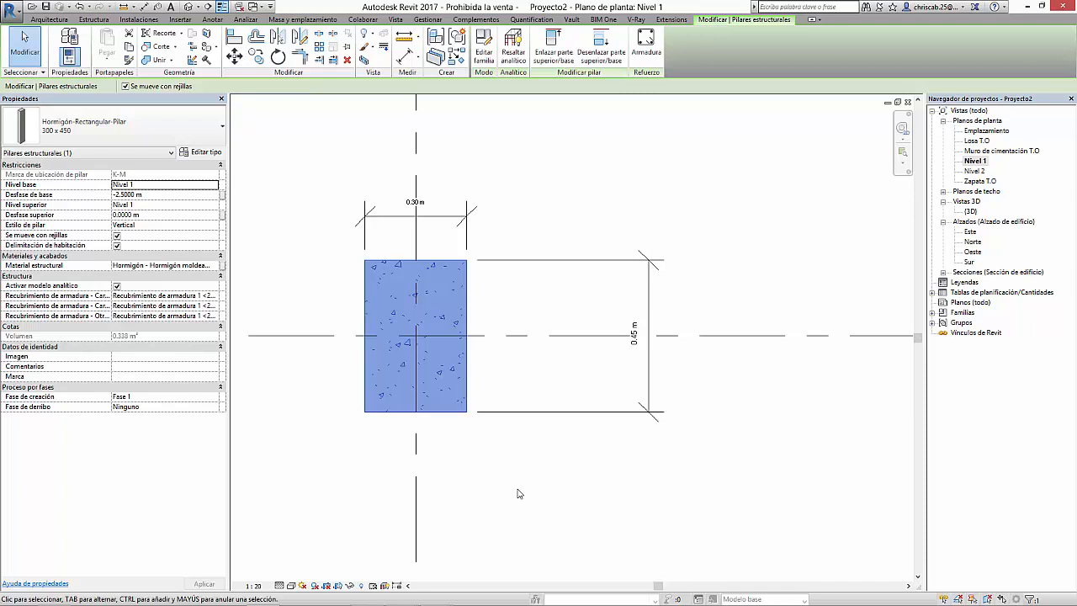
click(536, 325)
mouse_move(498, 304)
middle_down()
mouse_move(567, 390)
mouse_move(563, 401)
middle_up()
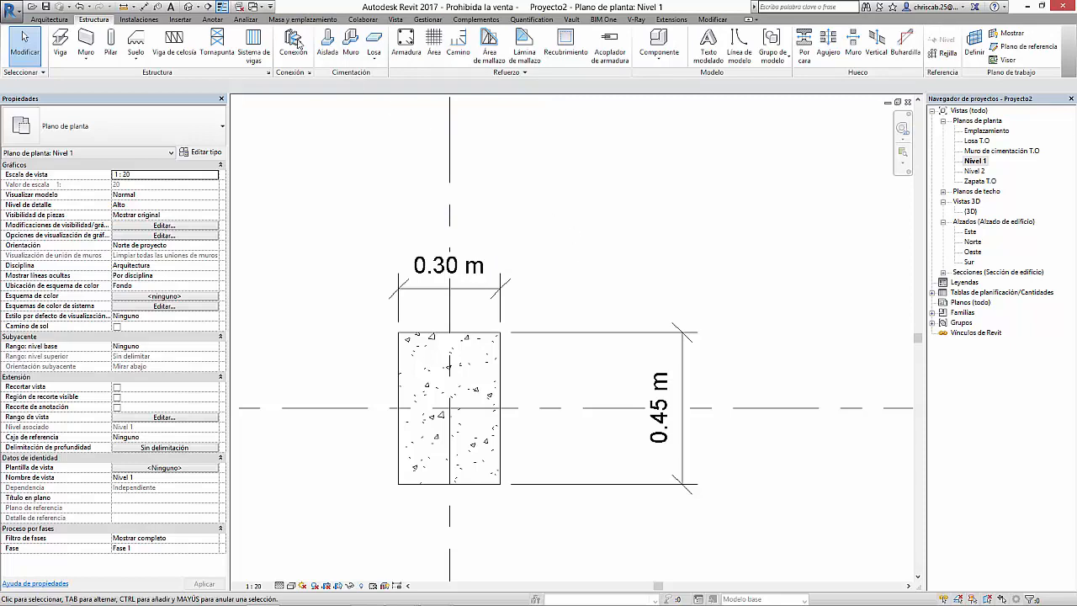
Add a text note reading "Categoria" in the empty area above and to the right of the concrete column.
click(214, 20)
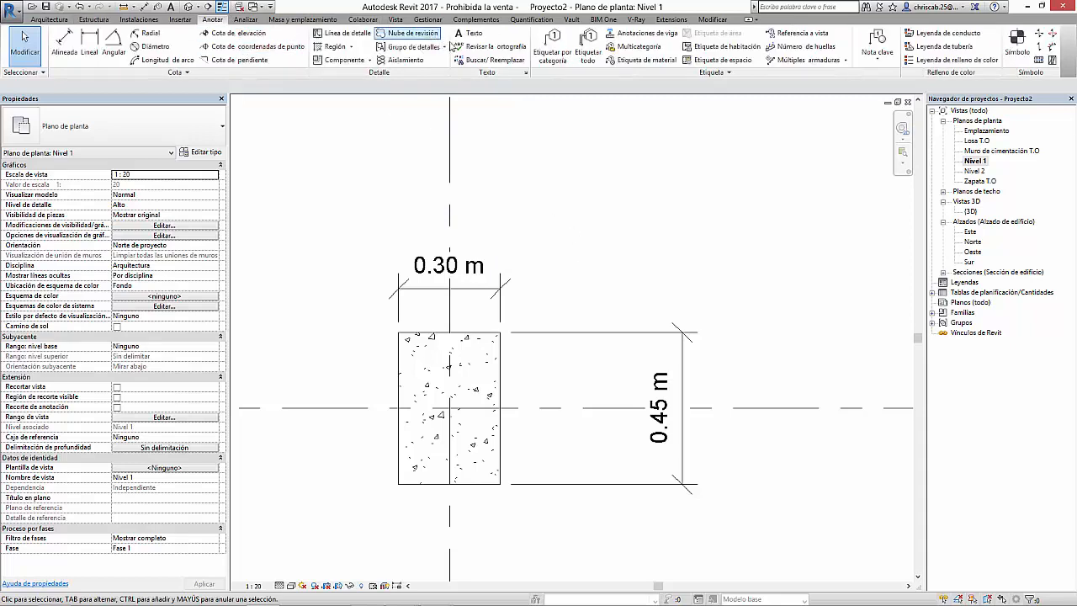
click(475, 35)
scroll(510, 181, down, 2)
middle_drag(635, 211, 543, 337)
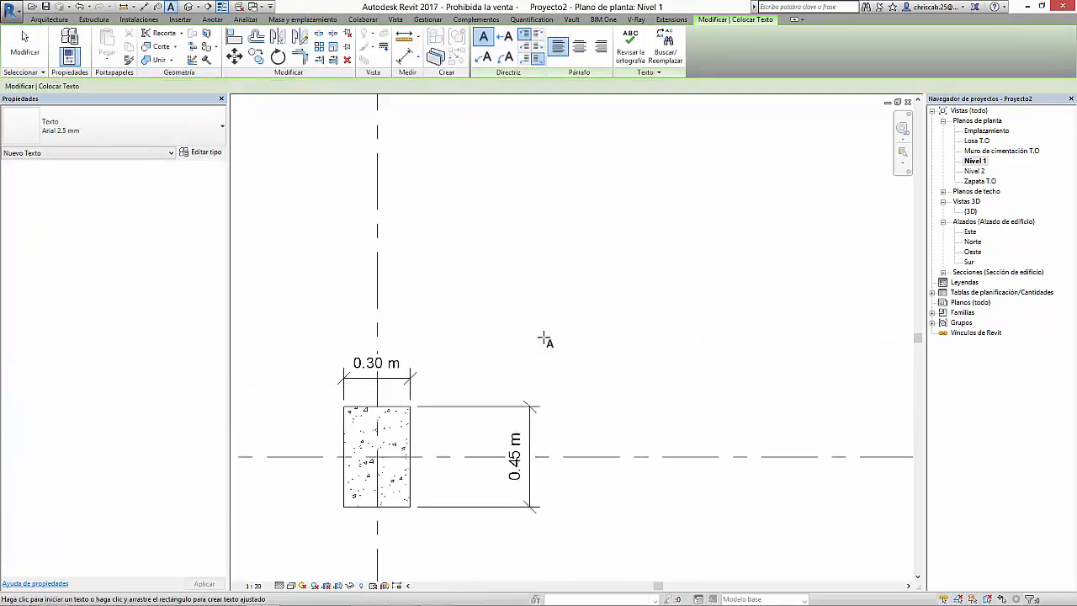
click(565, 226)
text(Categ)
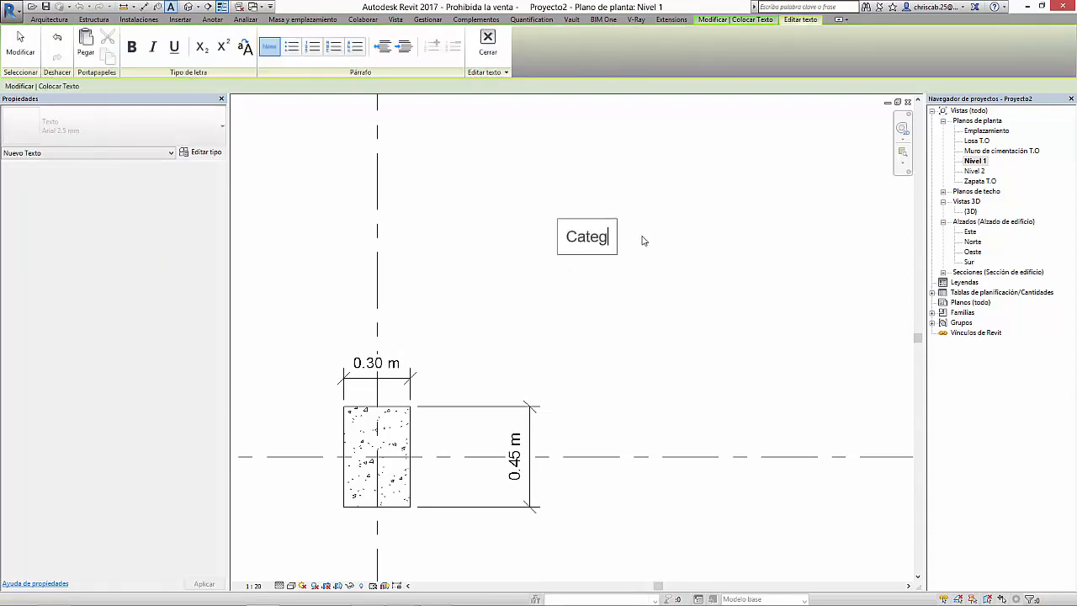
text(oria)
click(597, 315)
Add two text notes reading "Familia" and "Tipo", one below the other under the "Categoria" note.
click(576, 266)
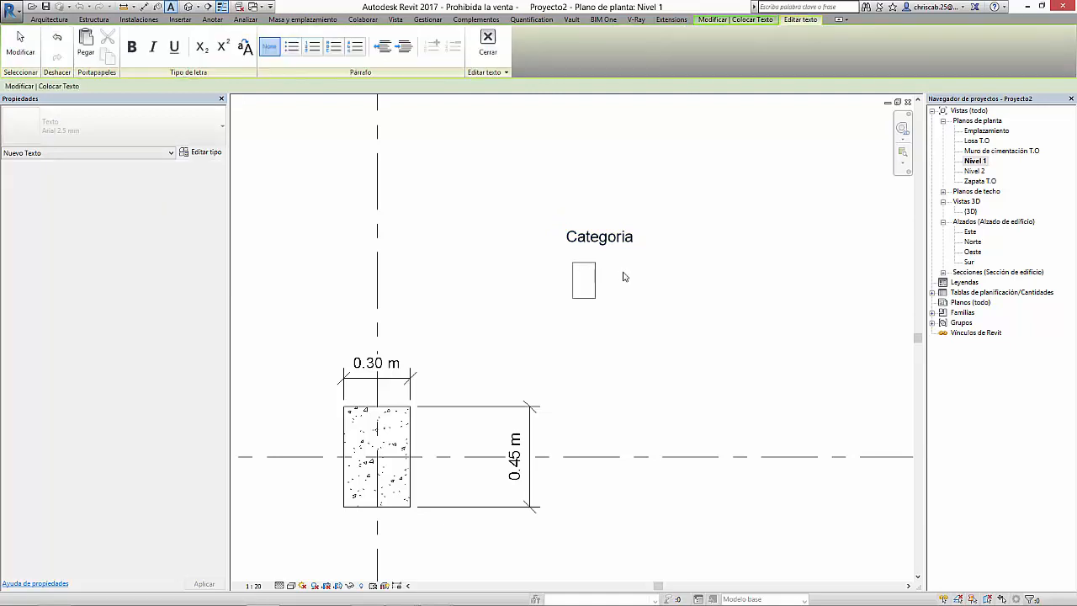
text(Familia)
click(638, 326)
click(587, 315)
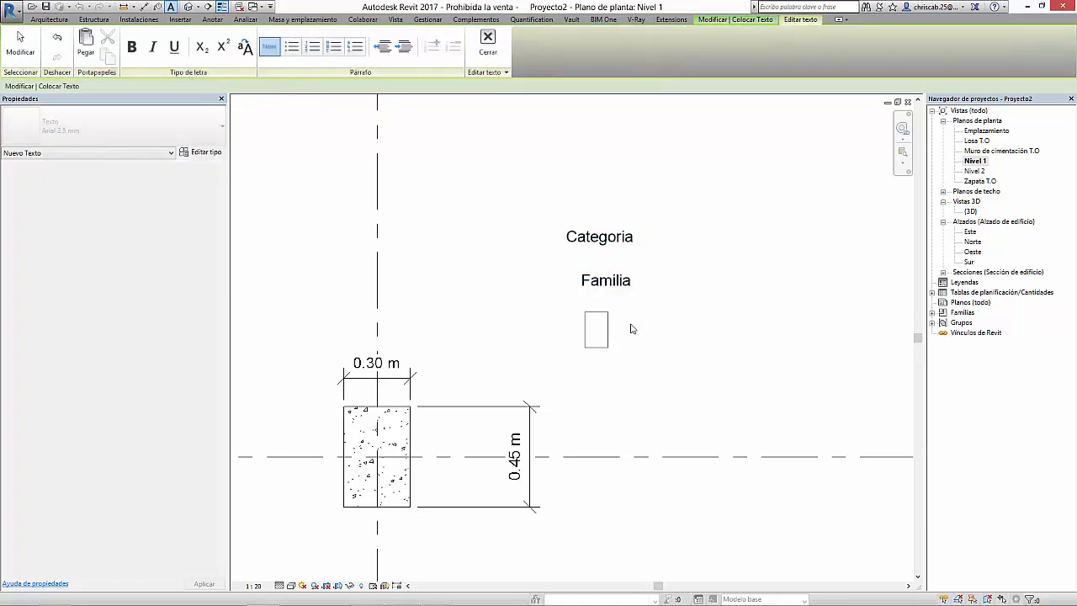
text(Tipo)
click(701, 325)
Add a text note reading "Ejemplar" below the "Tipo" note.
click(609, 370)
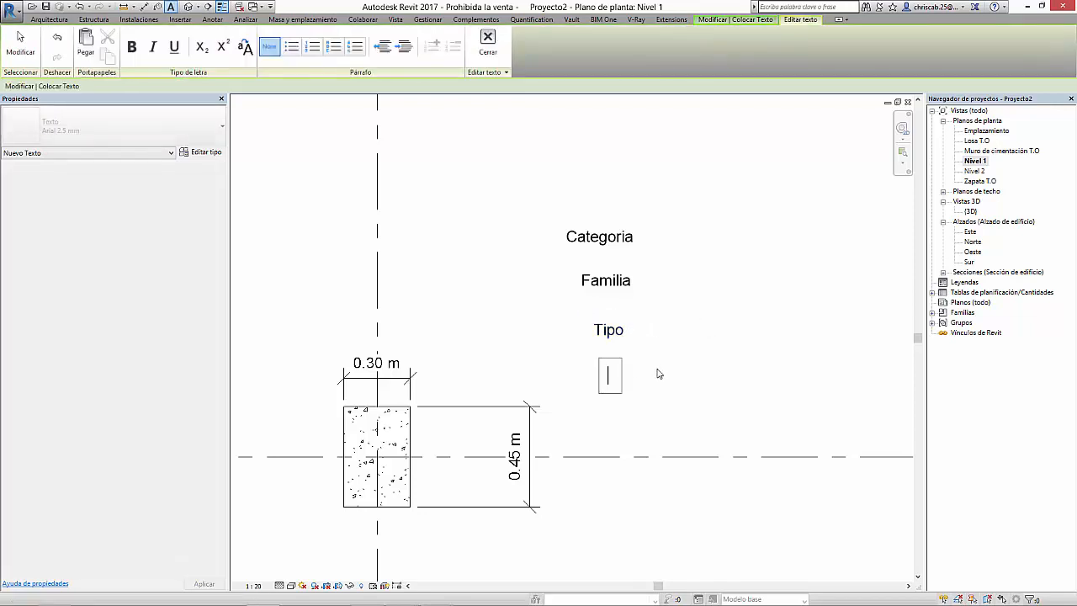
text(Ejemplo)
click(717, 348)
middle_drag(716, 348, 671, 300)
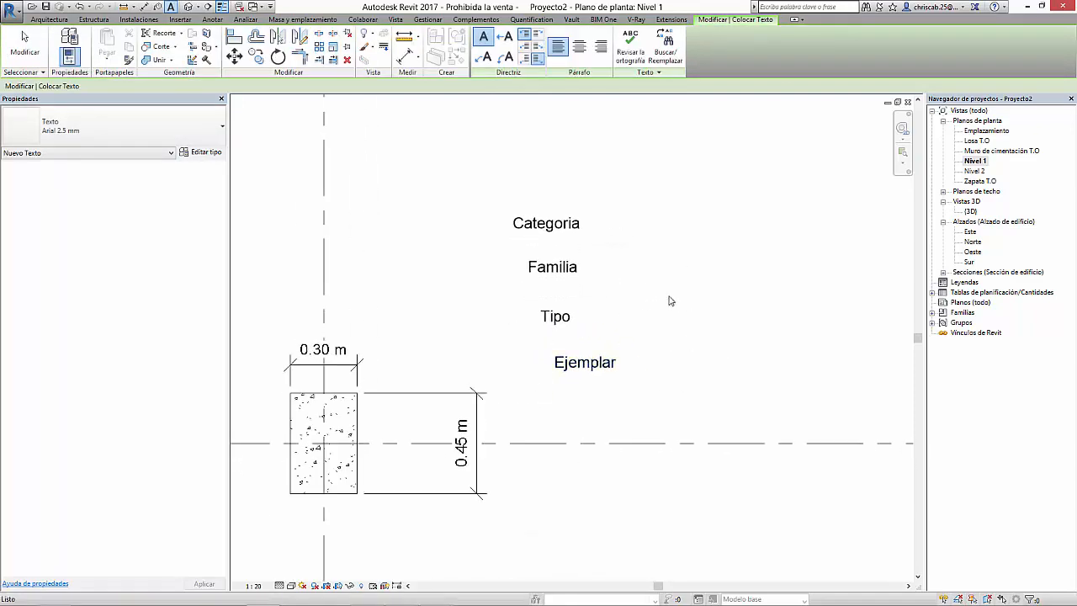
key(Escape)
Add a text note reading "Columnas" beside the "Categoria" note, using the 3mm Arial text type.
click(469, 34)
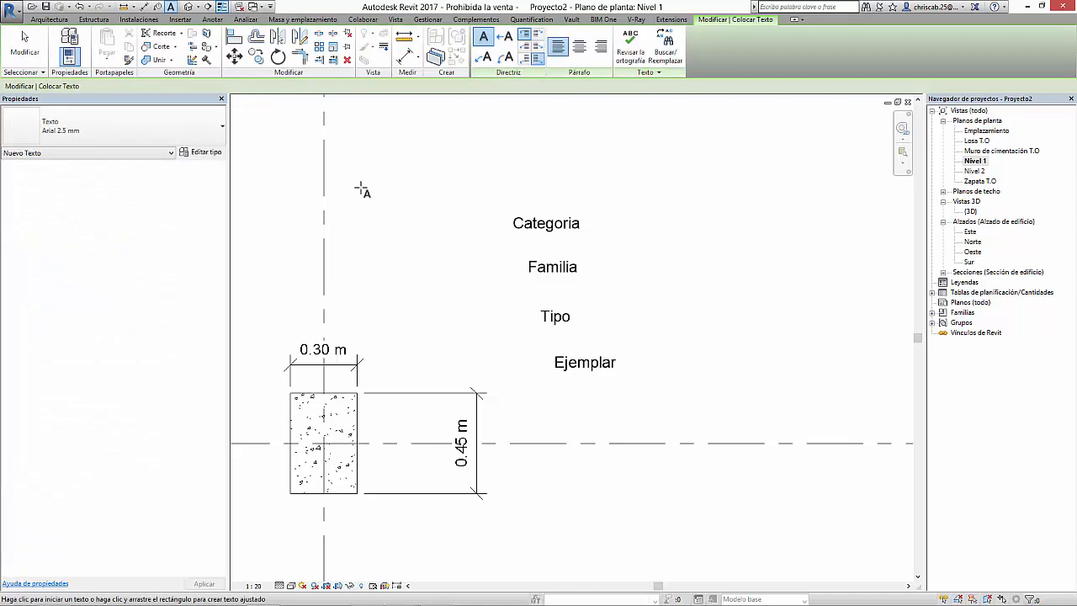
click(131, 126)
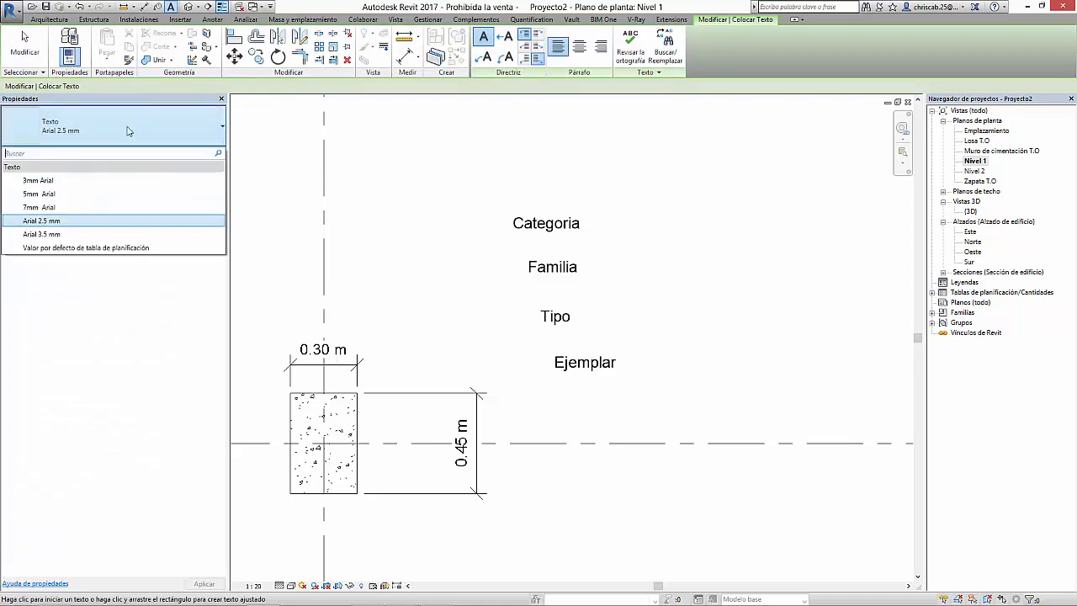
click(61, 182)
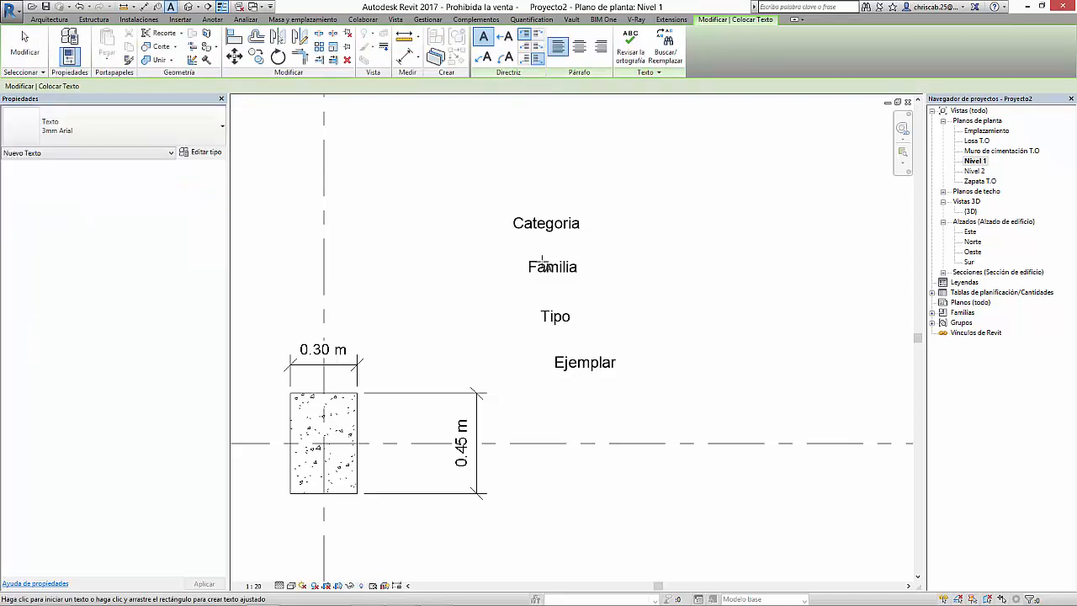
click(665, 225)
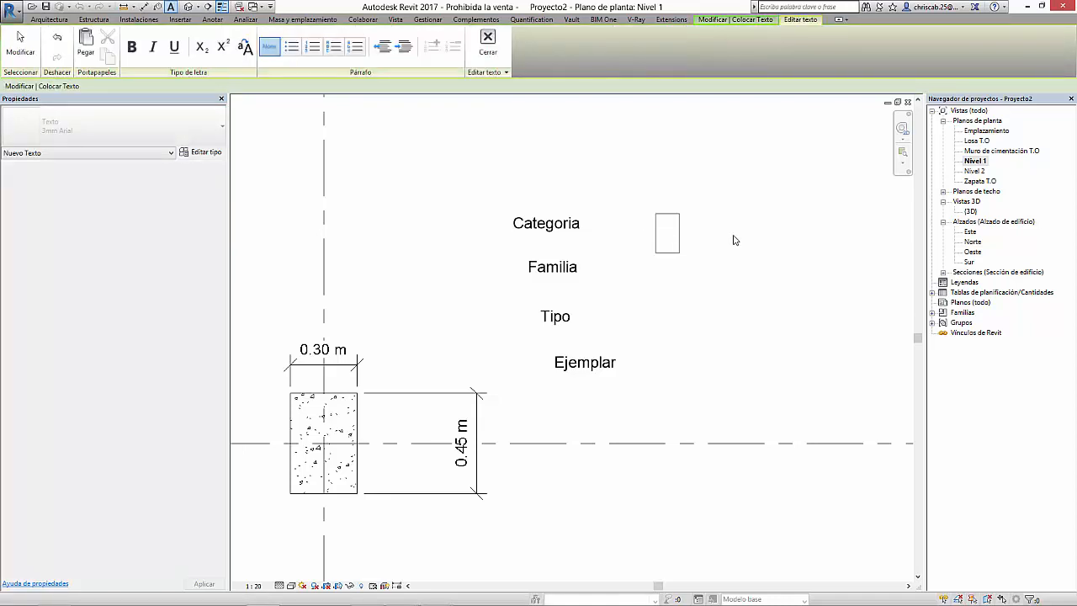
text(Columnas)
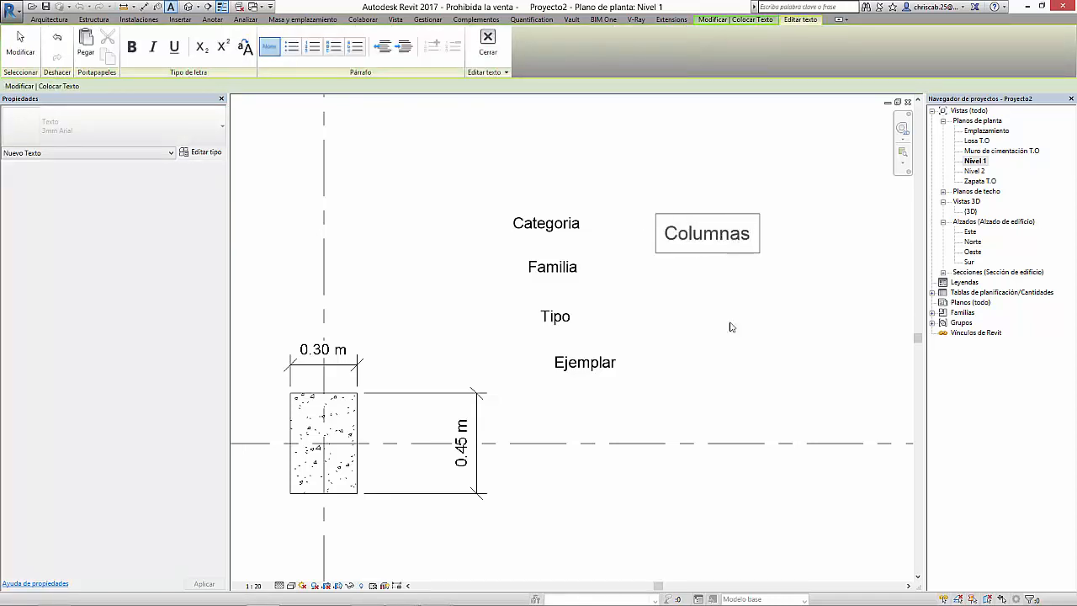
click(731, 327)
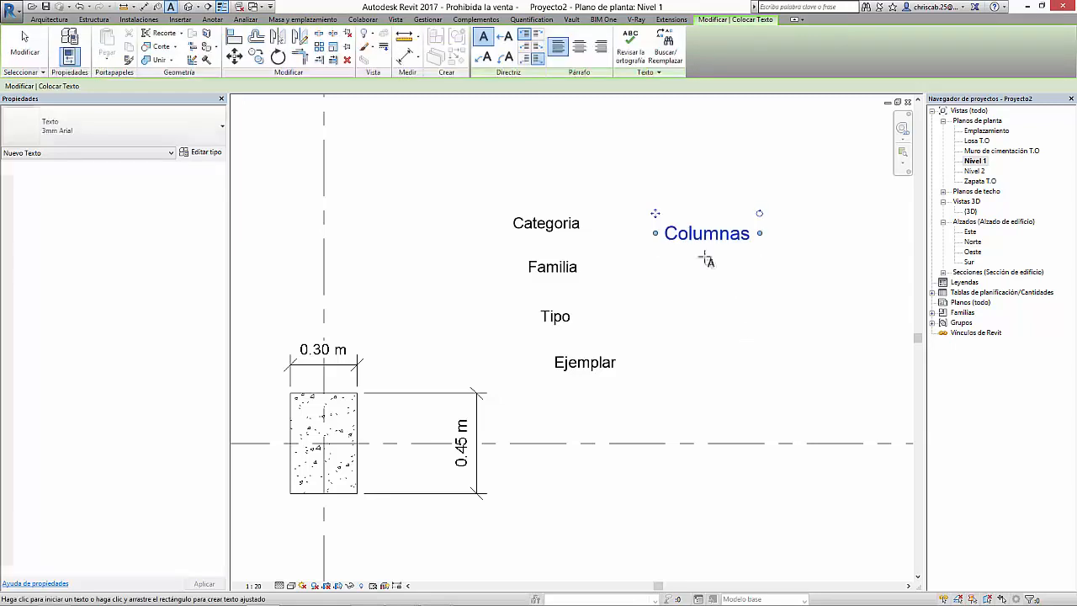
Add a text note reading "Columna de Concreto Rectangular" beside the "Familia" note, under "Columnas".
click(658, 286)
text(Columna)
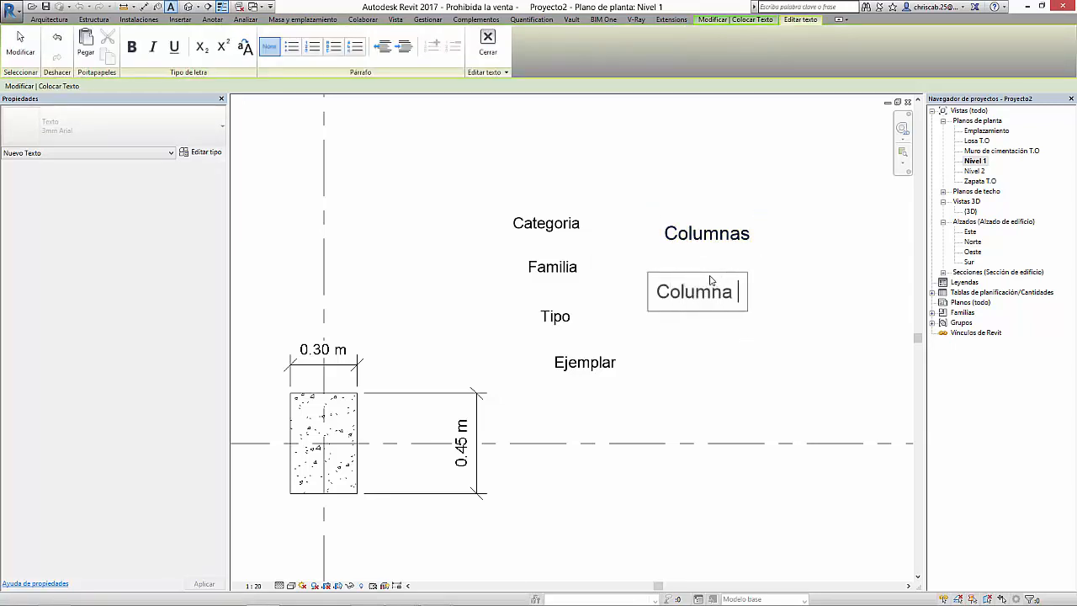
text( de Concreto)
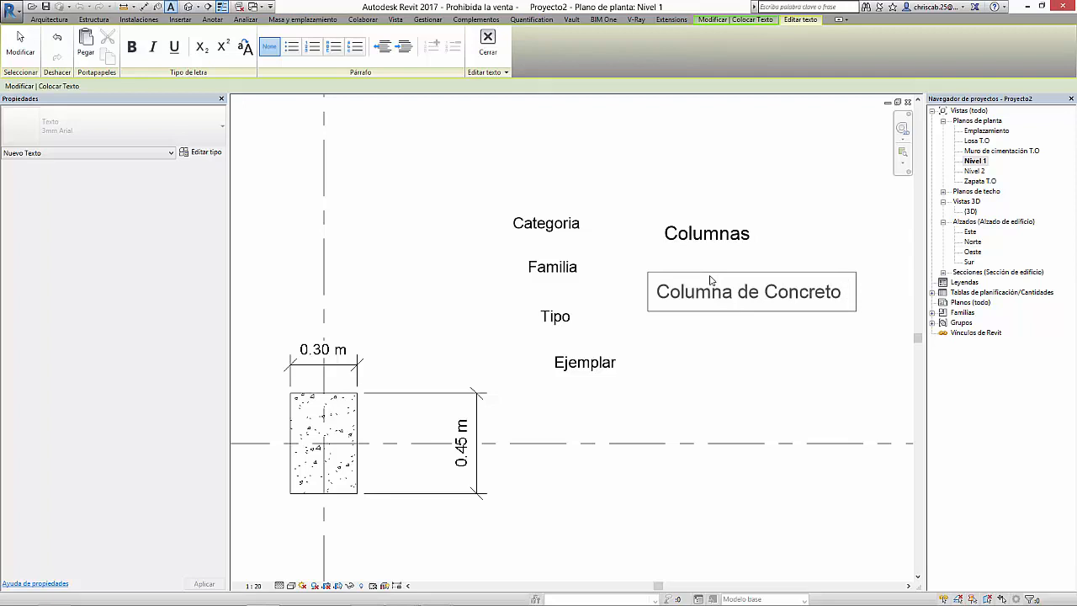
text( Rectangualar)
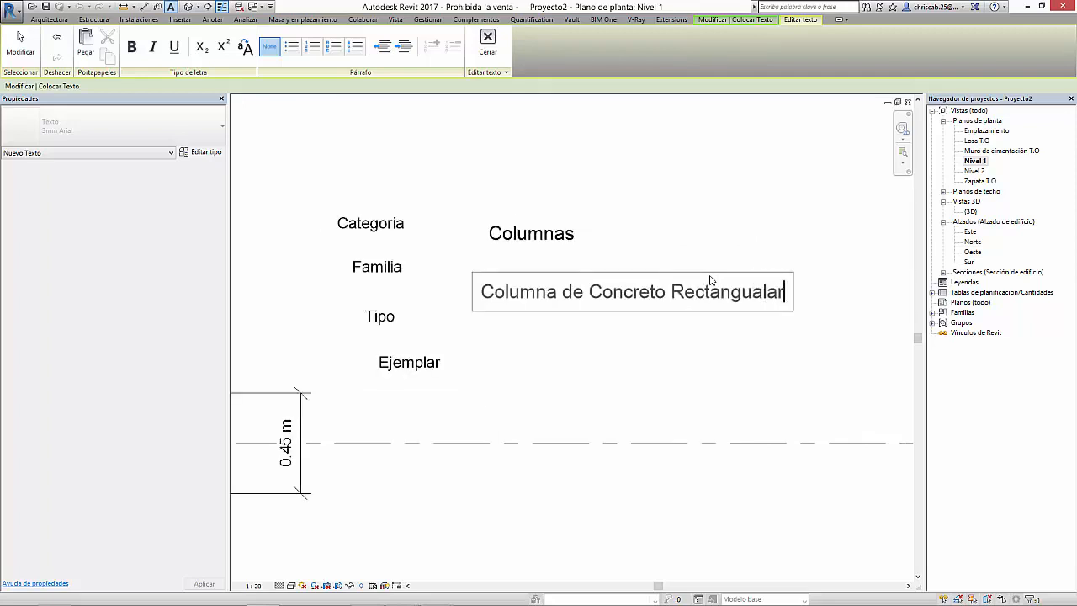
key(BackSpace)
key(BackSpace)
key(BackSpace)
key(BackSpace)
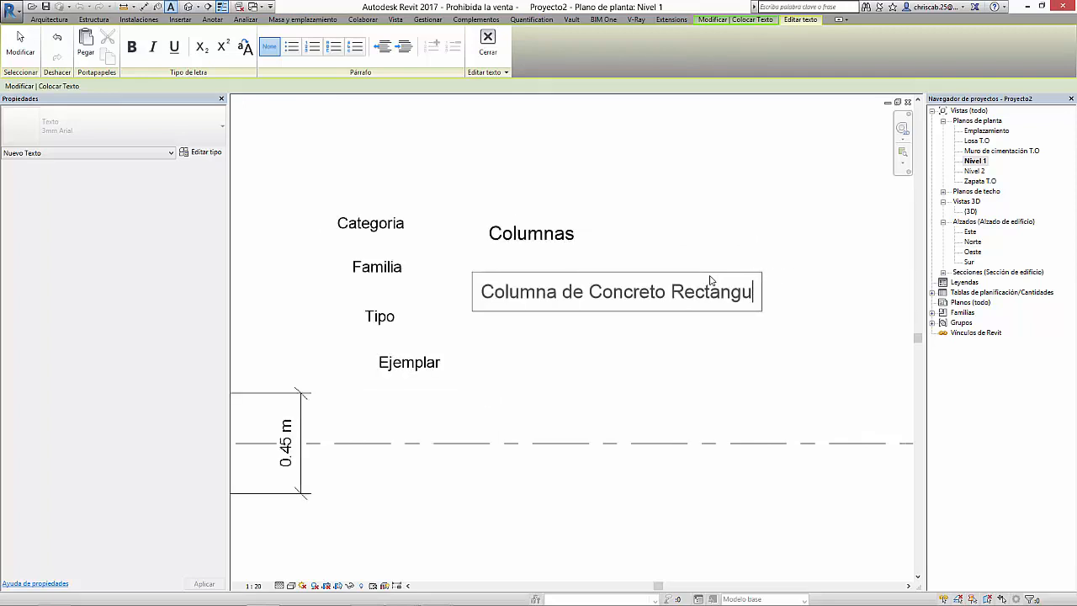
text(lar)
click(644, 353)
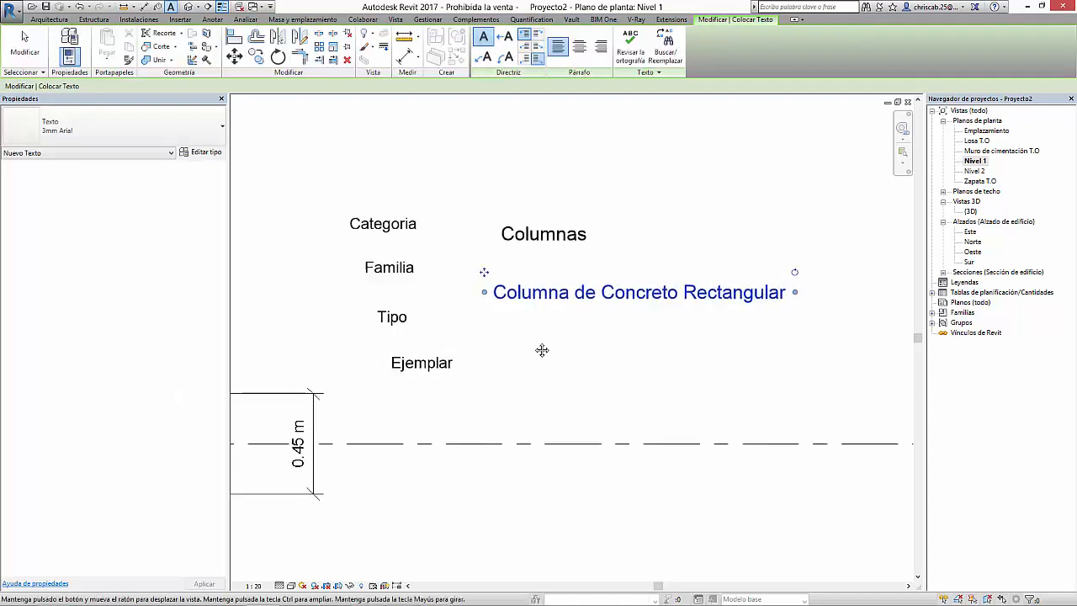
Add a text note reading "CCR -0.40*0.60" beside the "Tipo" note.
click(571, 323)
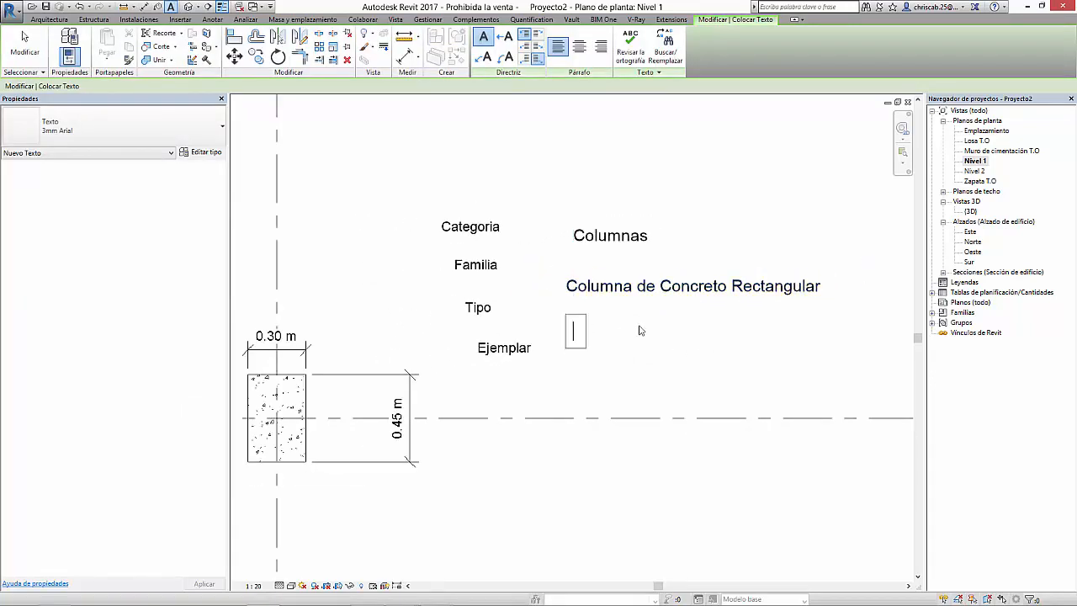
text(CCR)
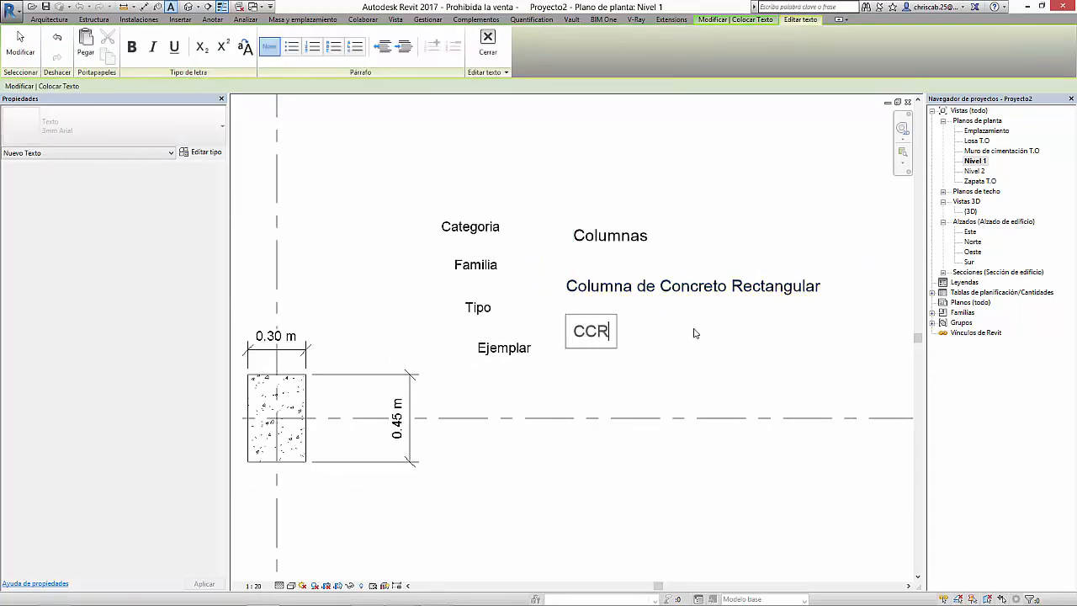
text( -0.40)
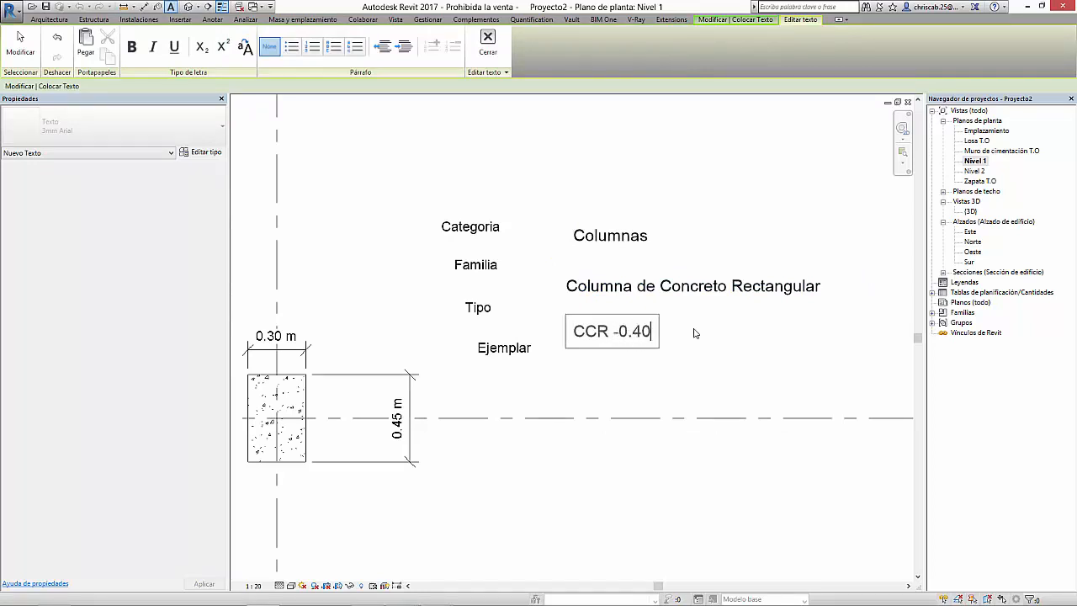
text(*0.60)
click(751, 352)
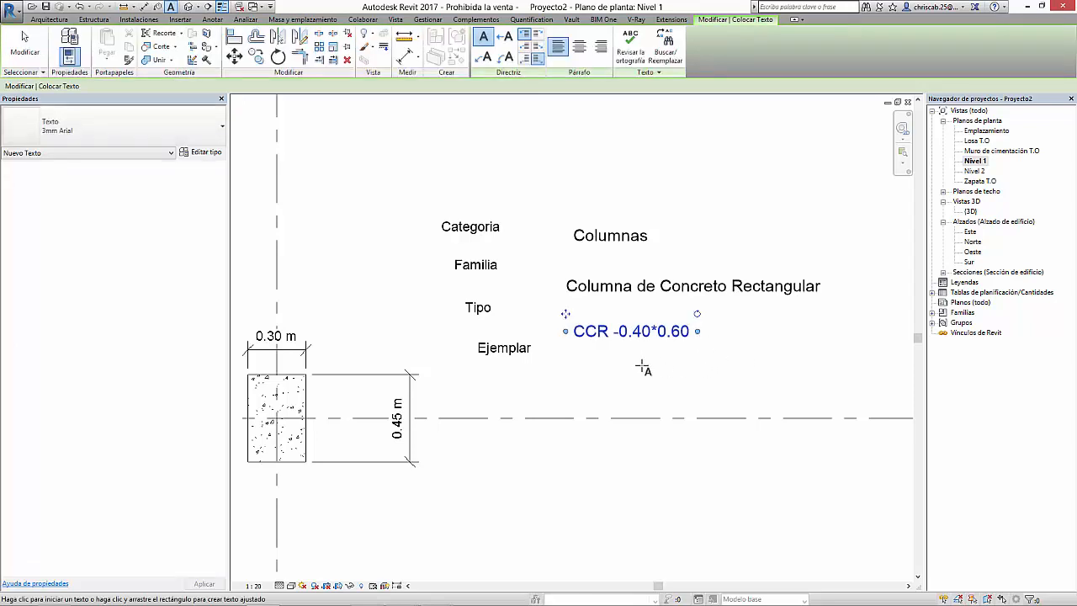
Add a text note reading "CCR -0.40*0.60 -Colacada entre Eje A-3" beside the "Ejemplar" note and leave the text command.
click(602, 365)
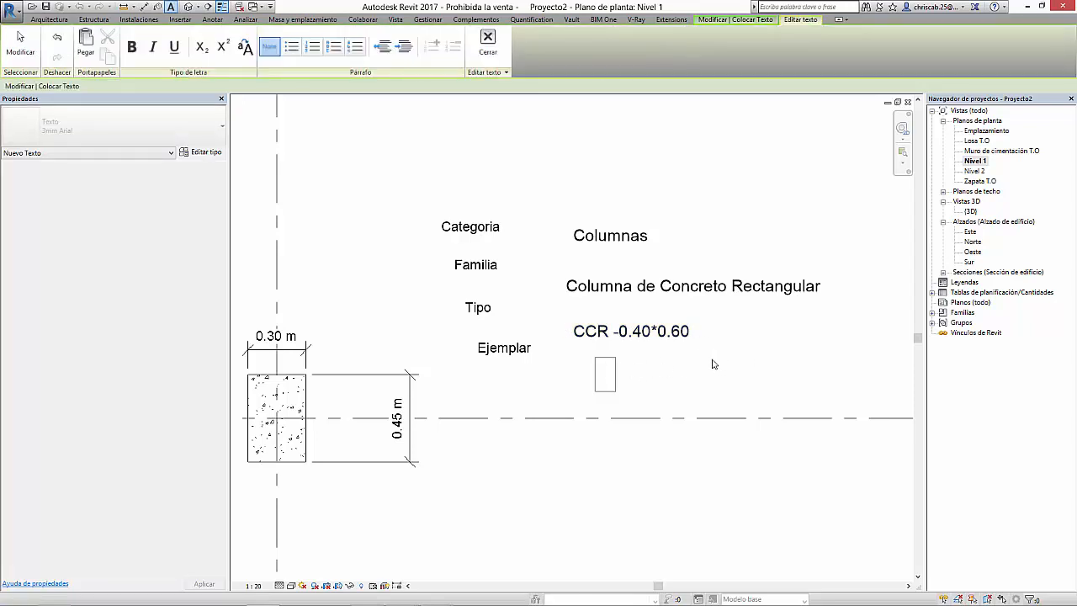
text(CCR -0.40*0)
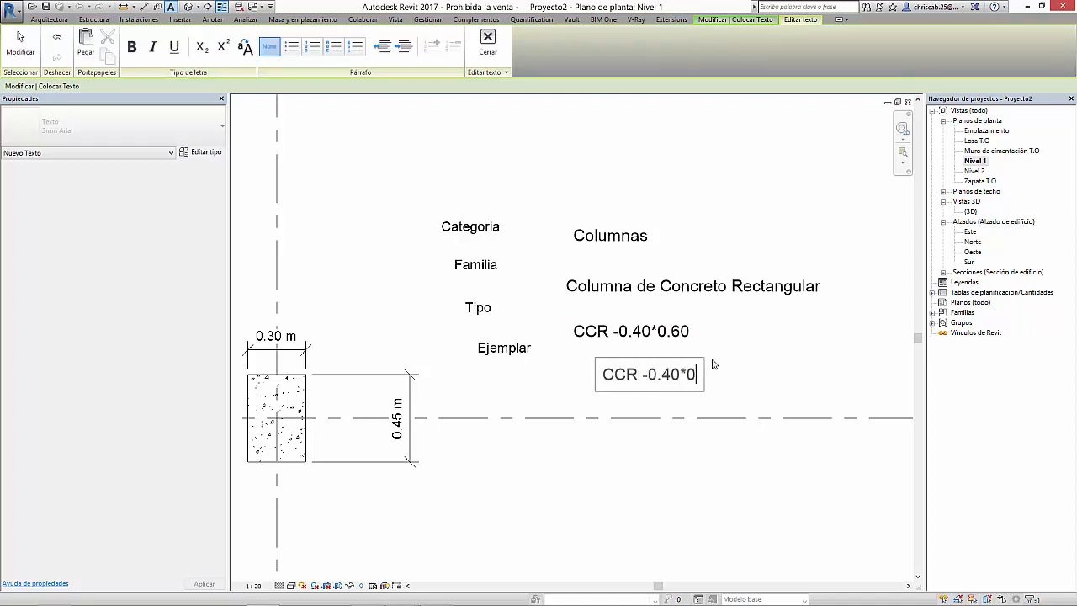
text(.60 -Colacada entre )
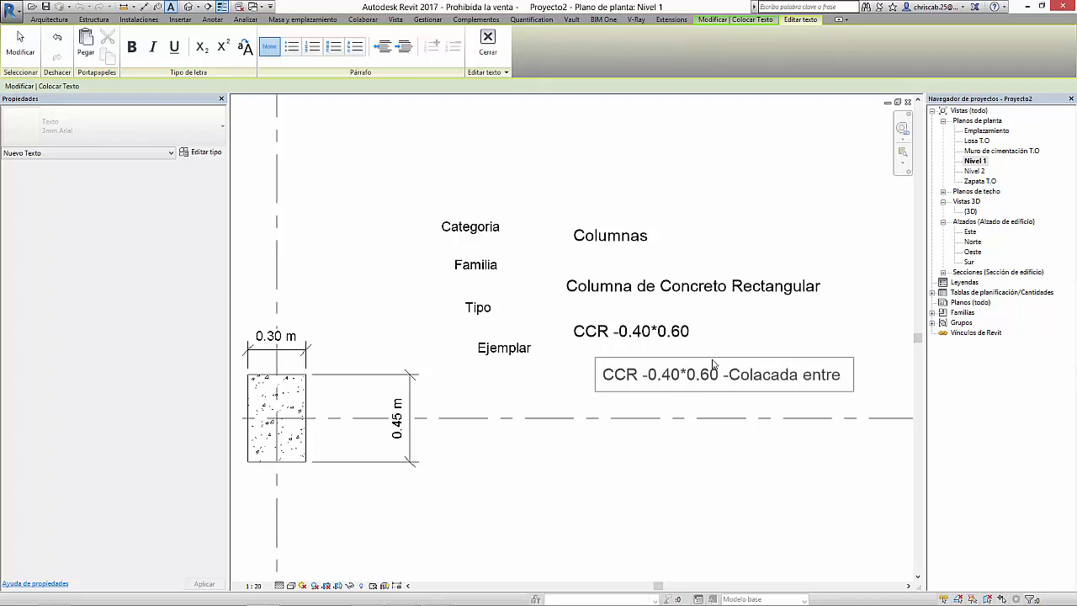
text(Eje A)
click(699, 470)
scroll(700, 468, down, 2)
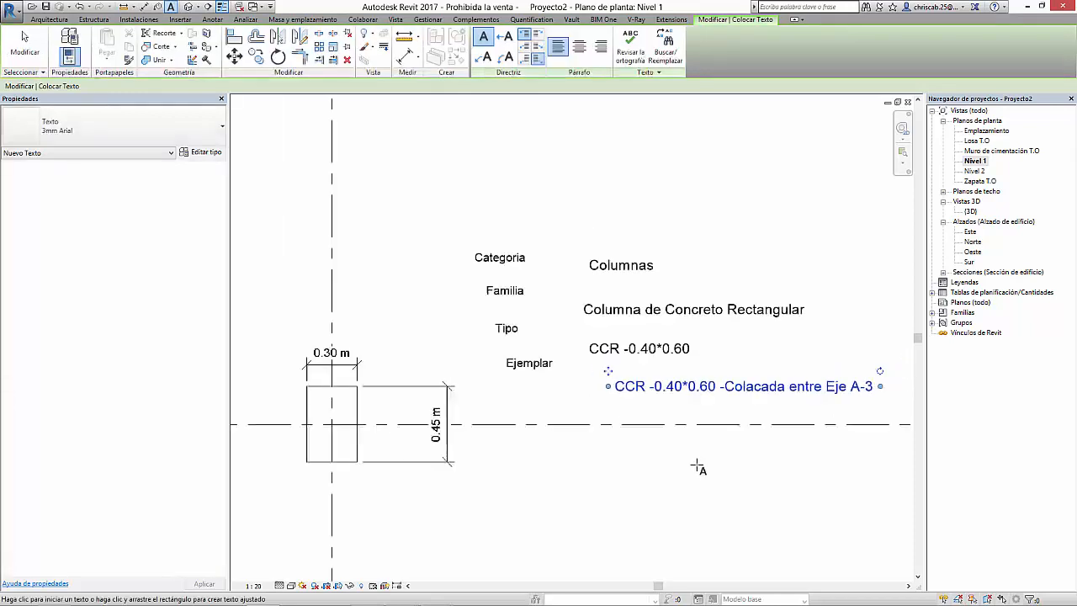
middle_drag(714, 476, 724, 474)
key(Escape)
key(Escape)
mouse_move(663, 439)
middle_down()
mouse_move(619, 433)
mouse_move(670, 455)
middle_up()
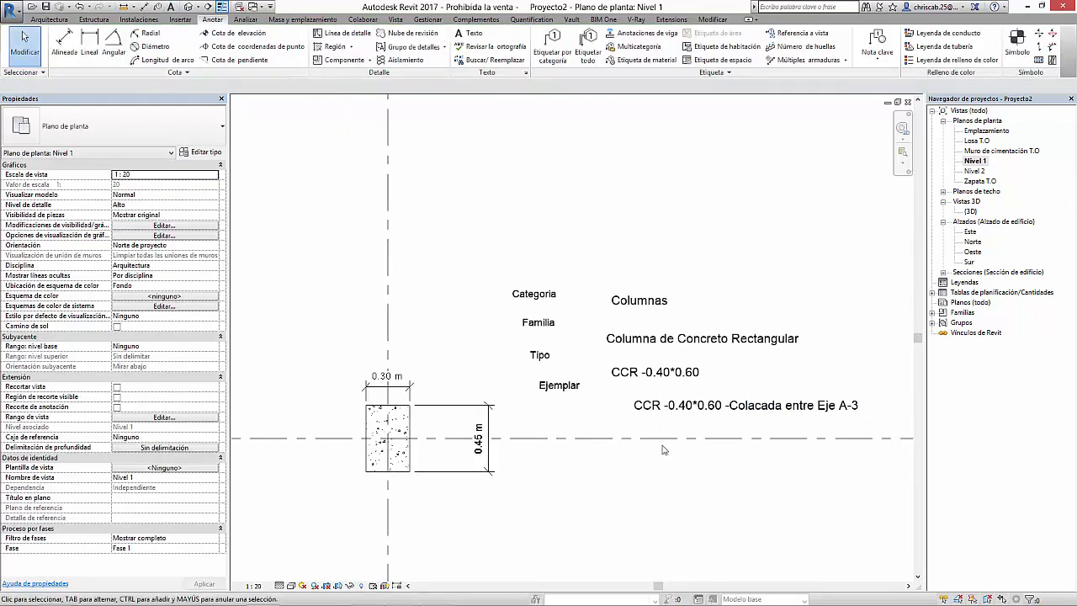
Examine the concrete column's family, type and instance properties and its position on the grid, and clear the selection.
scroll(400, 411, up, 3)
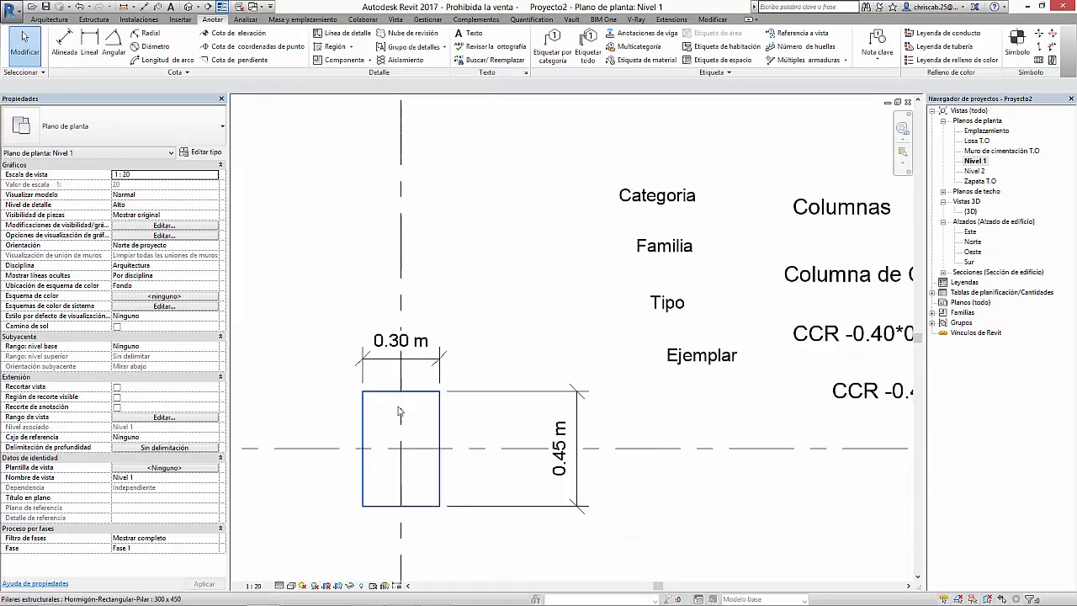
click(413, 398)
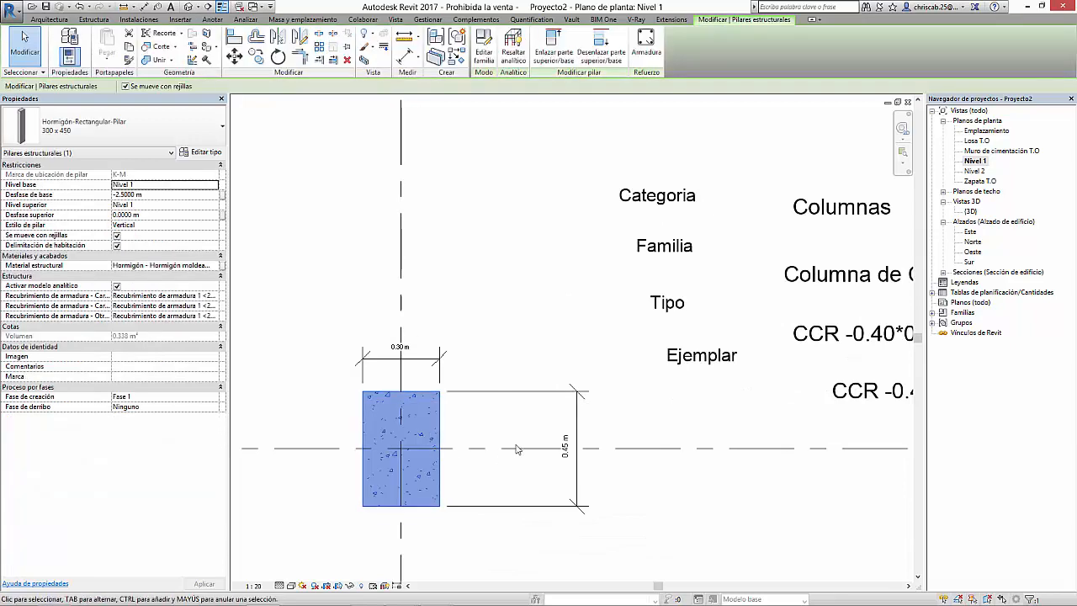
middle_drag(655, 403, 625, 392)
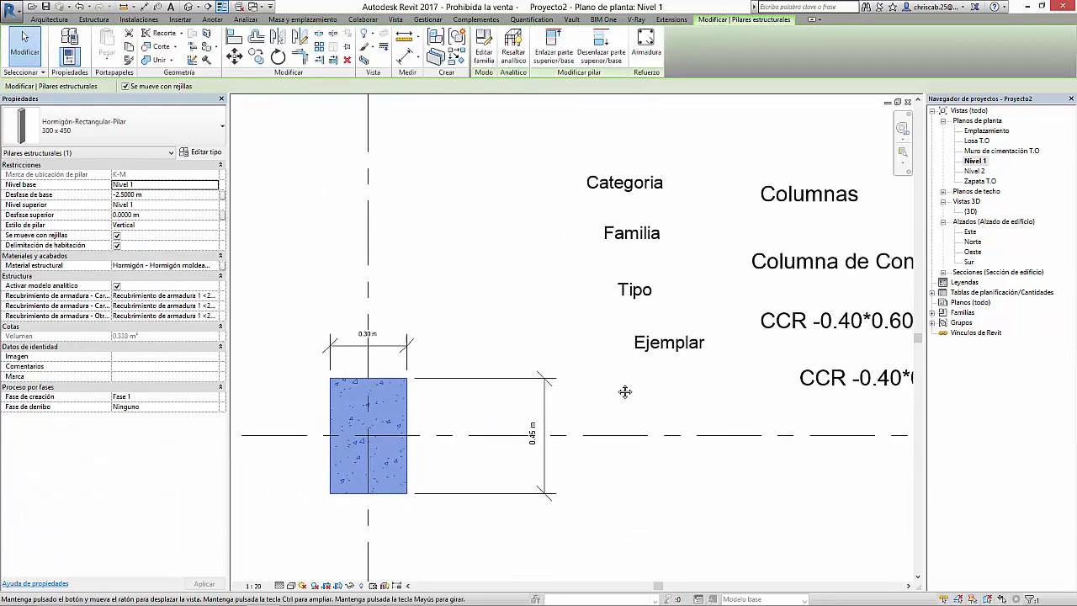
middle_drag(636, 462, 531, 471)
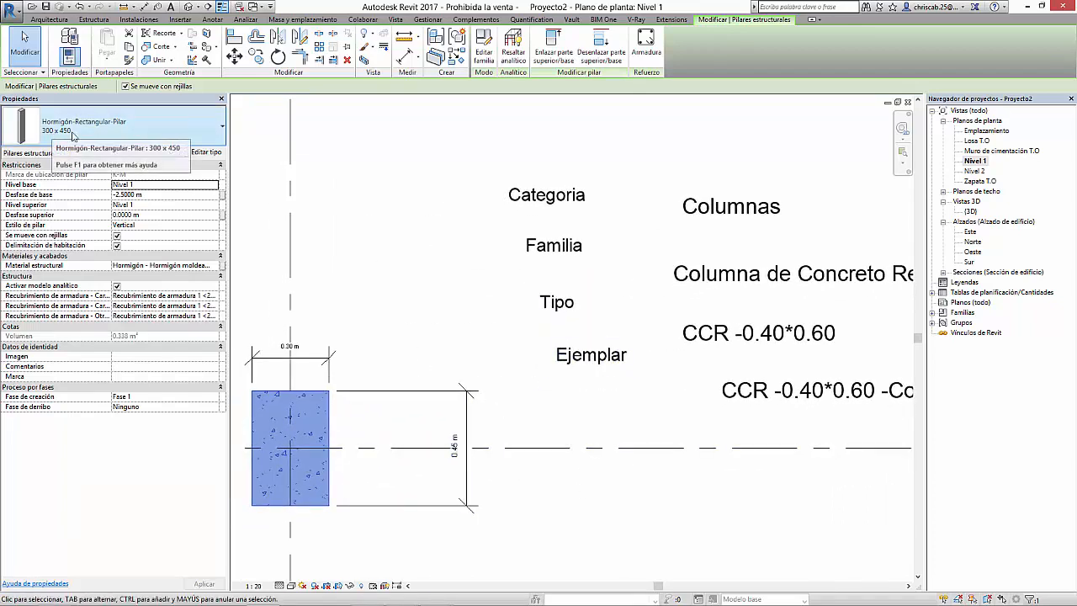
middle_drag(413, 319, 471, 317)
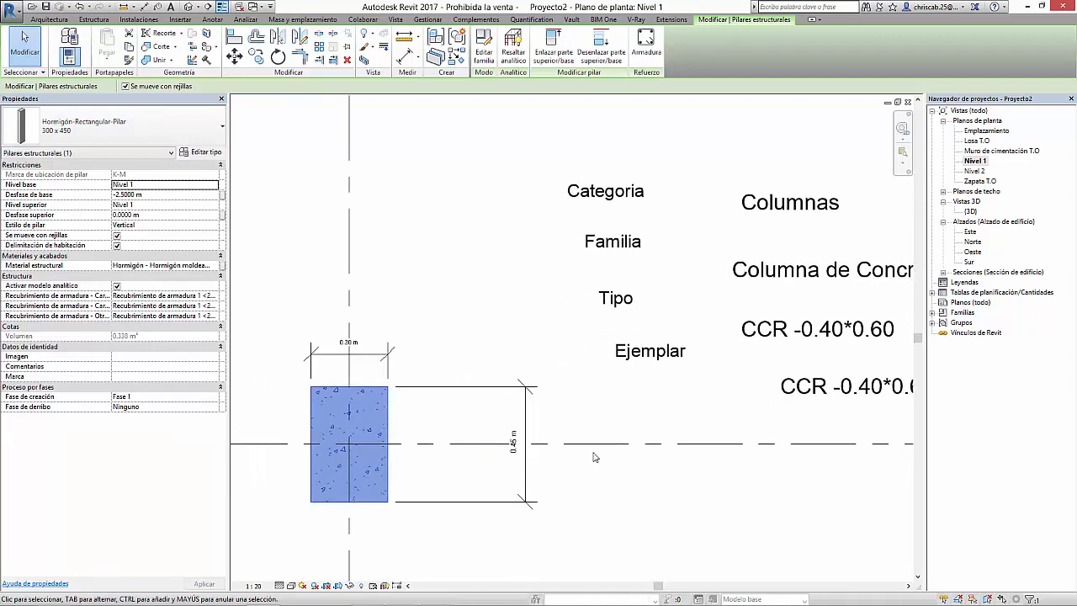
middle_drag(595, 456, 505, 550)
scroll(475, 469, down, 2)
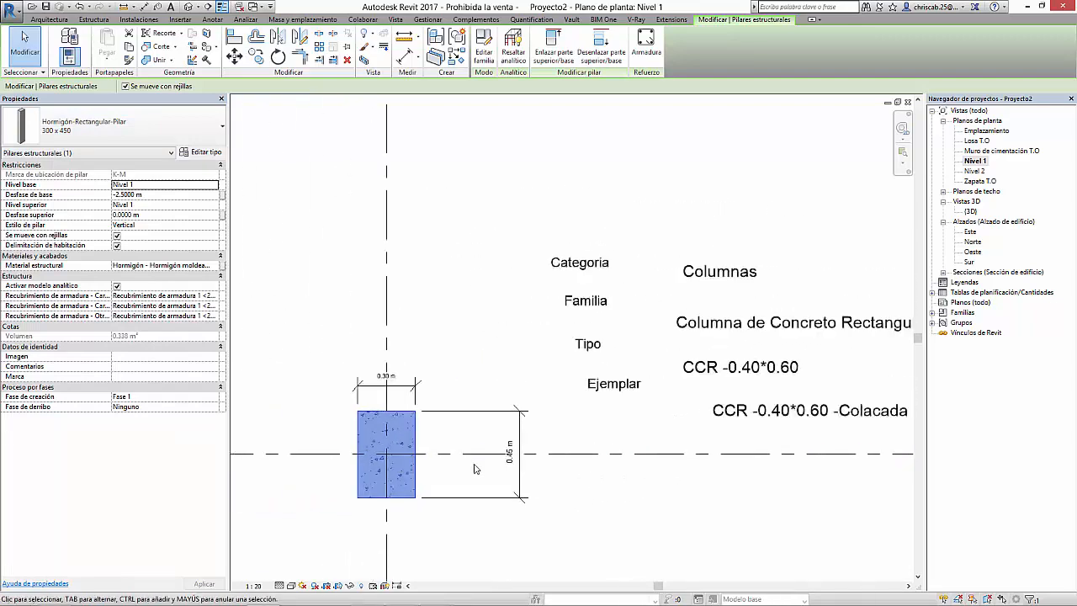
scroll(476, 468, down, 5)
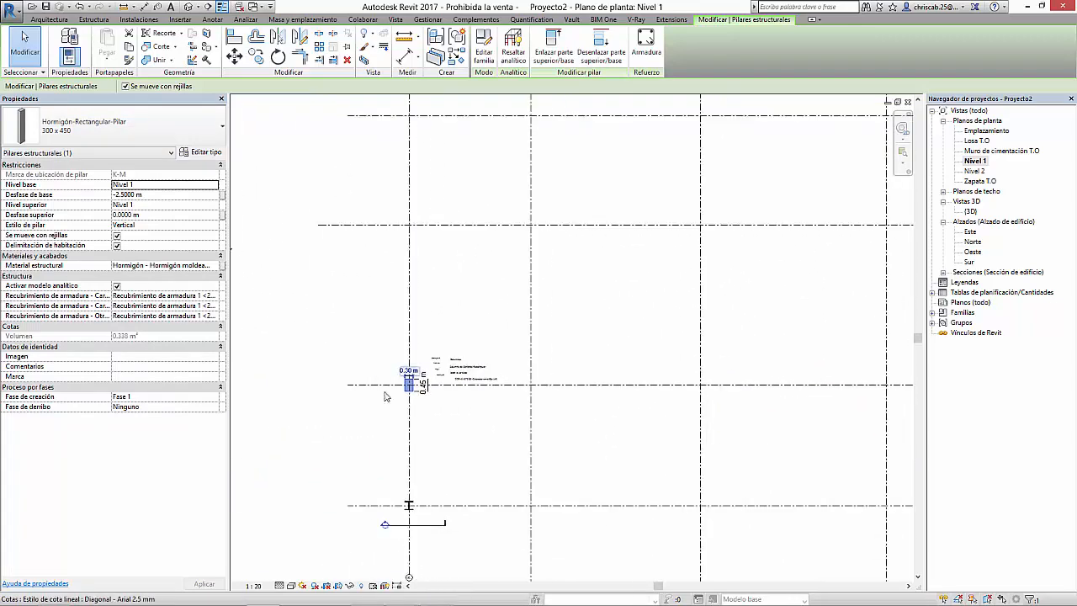
scroll(384, 396, up, 3)
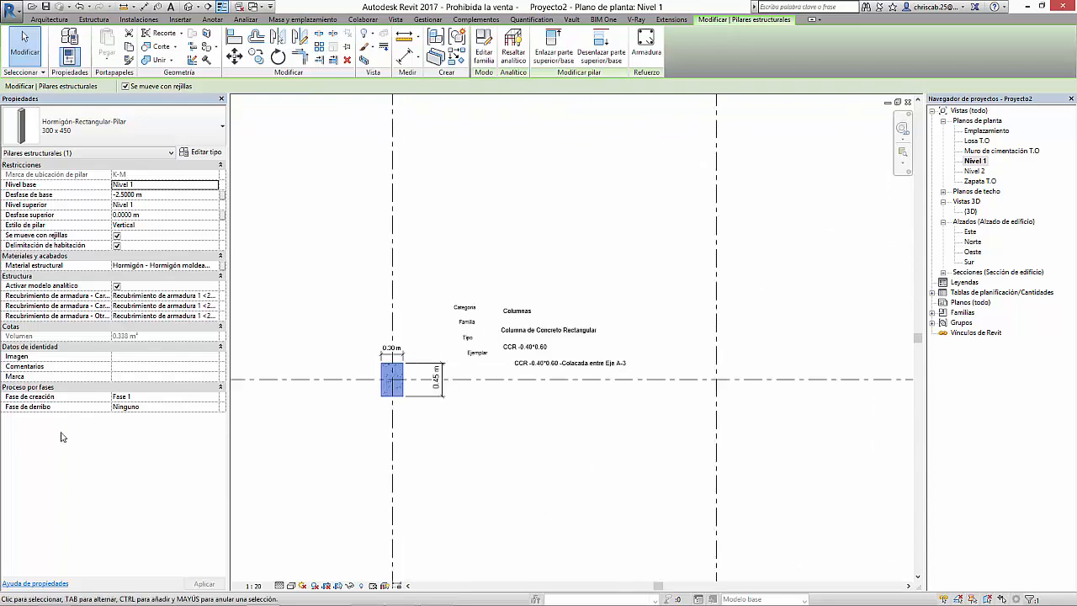
scroll(434, 384, up, 3)
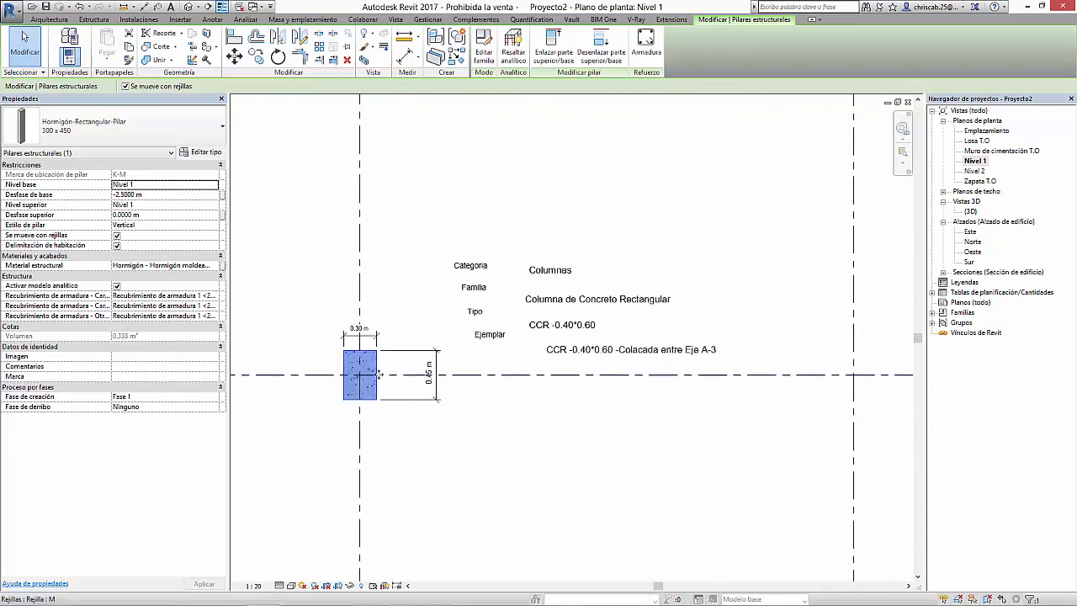
scroll(352, 376, down, 1)
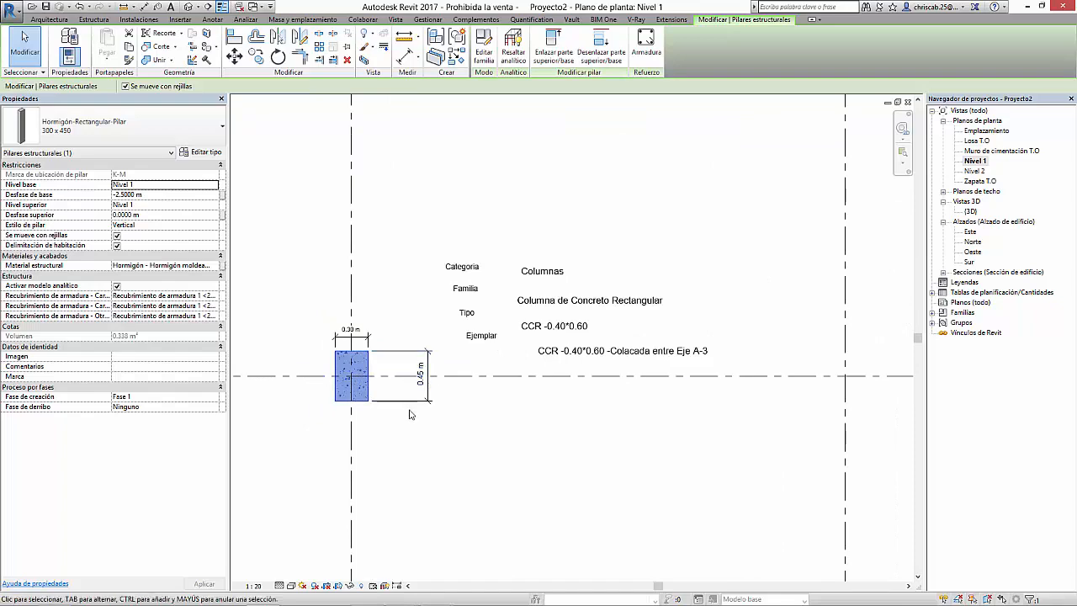
middle_drag(426, 435, 450, 491)
click(413, 367)
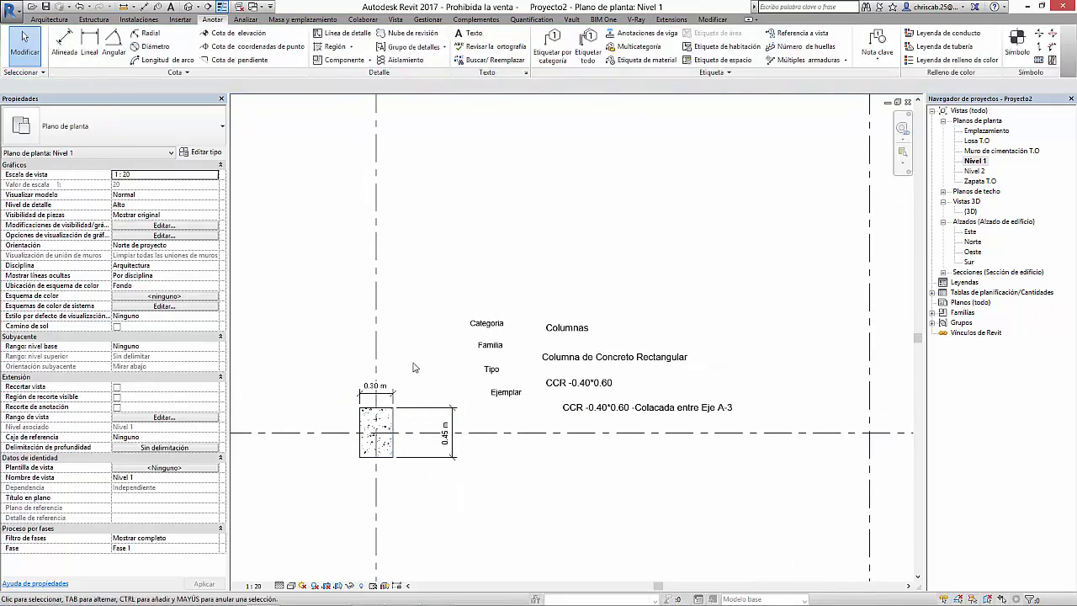
Duplicate the concrete column's 300 x 450 type under the name 400 x 400.
click(396, 418)
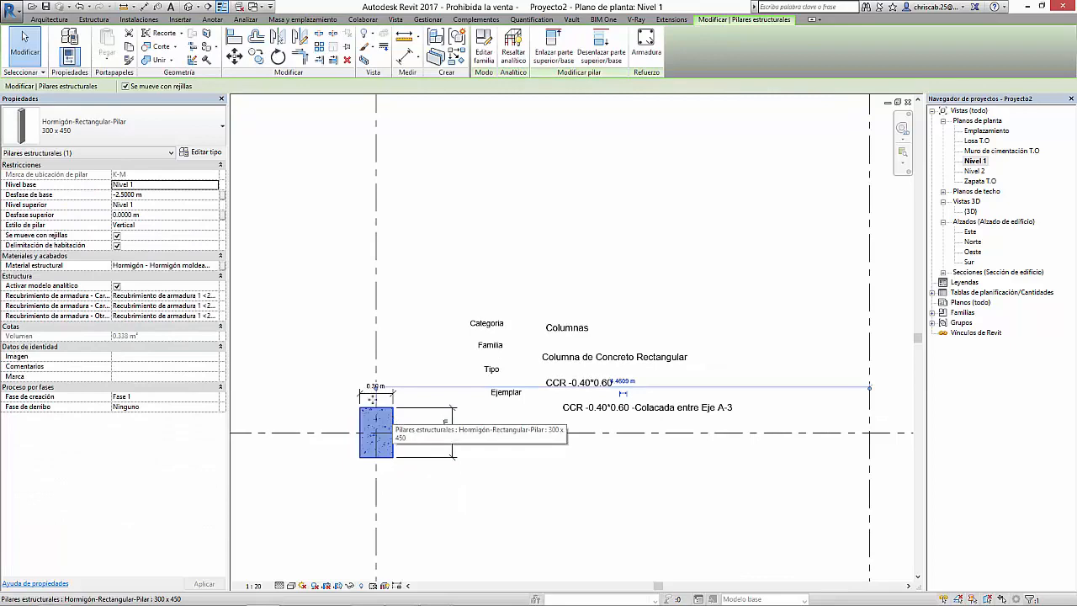
click(202, 152)
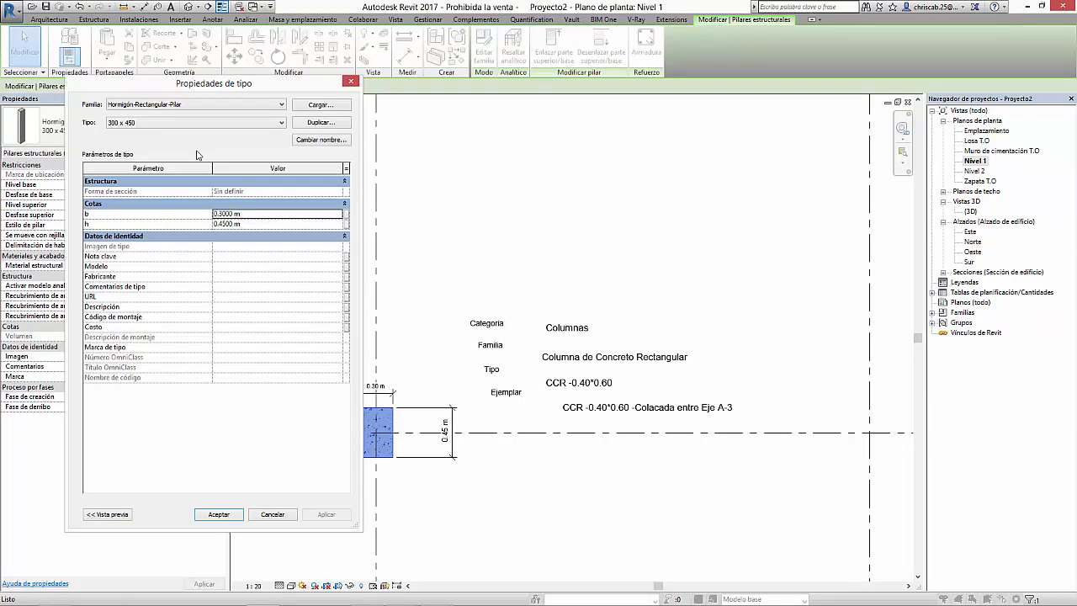
click(317, 123)
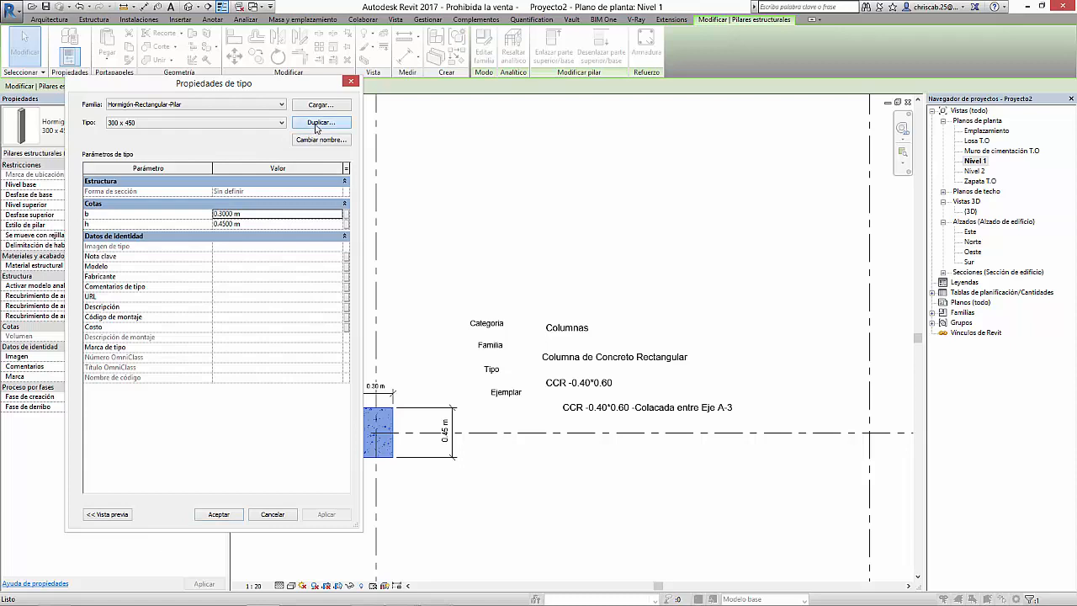
click(215, 298)
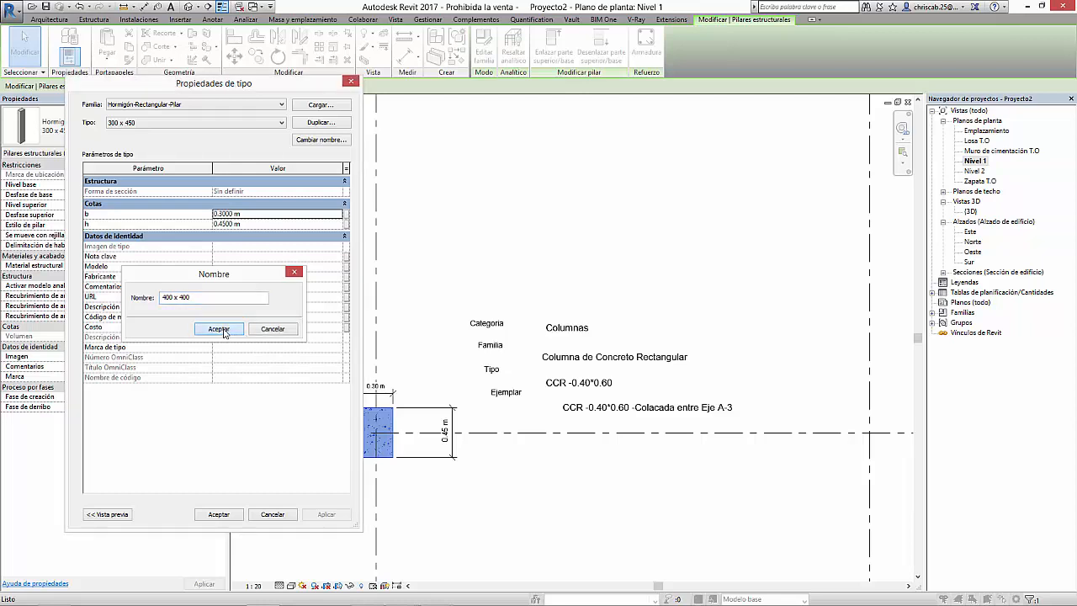
click(218, 329)
Set both section dimensions b and h of the 400 x 400 type to 0.40 m, apply them and clear the selection.
click(254, 217)
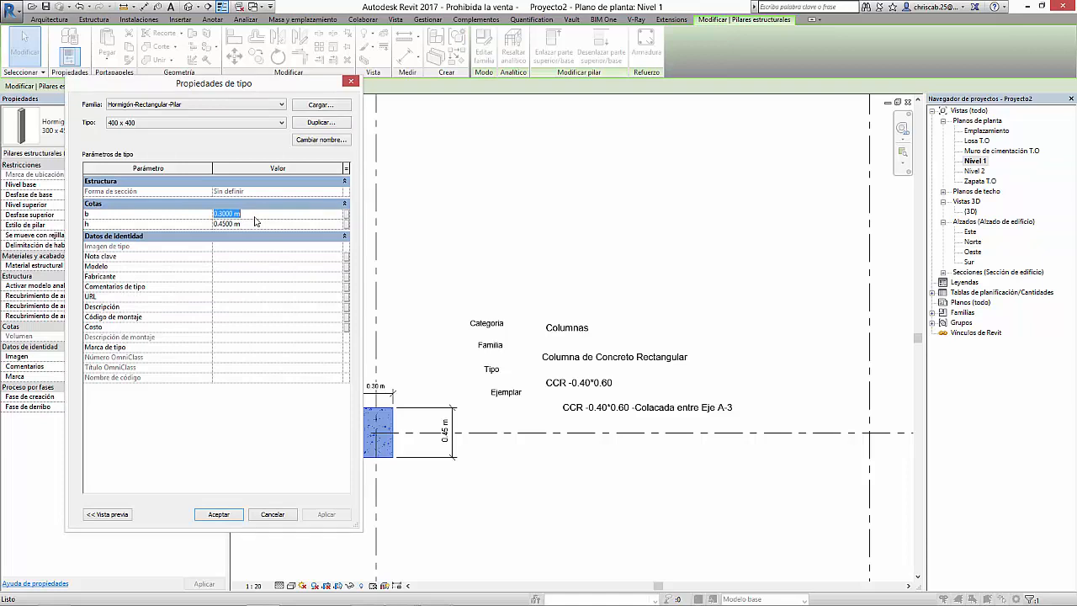
key(BackSpace)
click(259, 223)
key(BackSpace)
text(.40)
click(264, 215)
click(219, 514)
scroll(446, 473, up, 6)
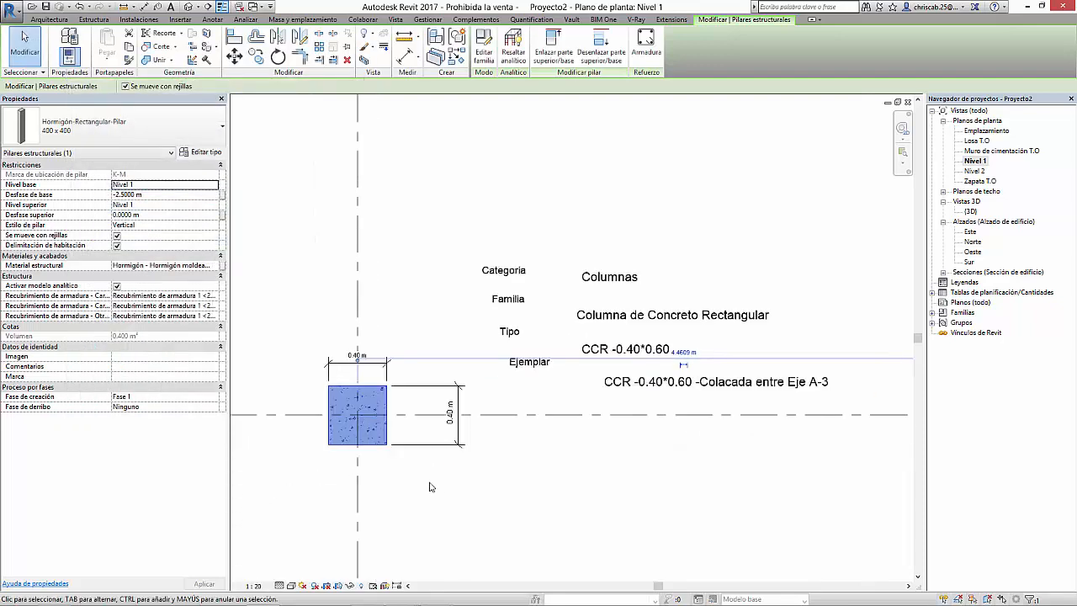
click(454, 460)
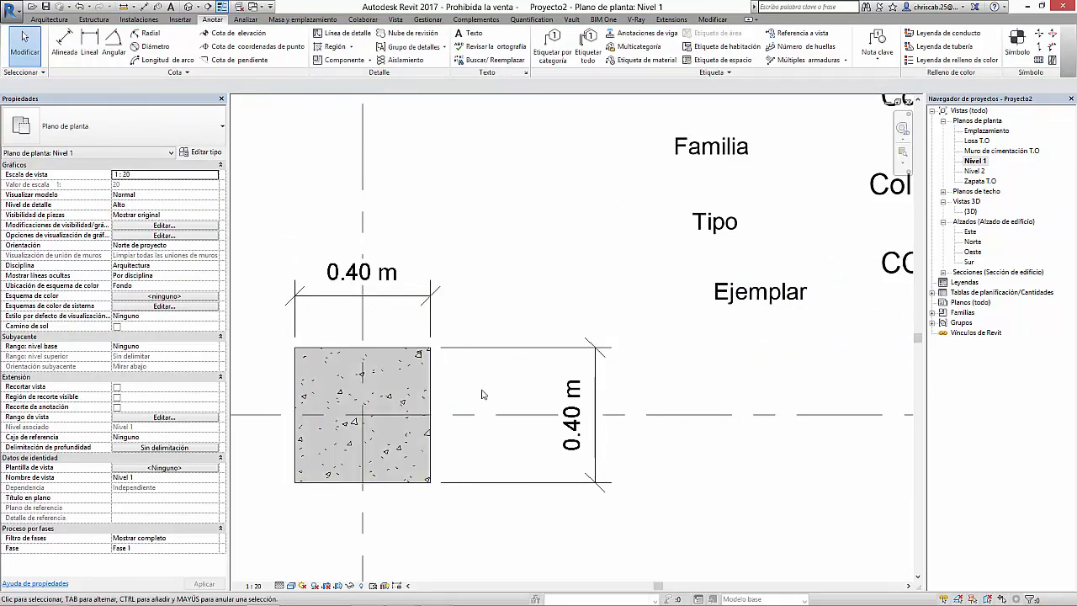
scroll(482, 394, down, 3)
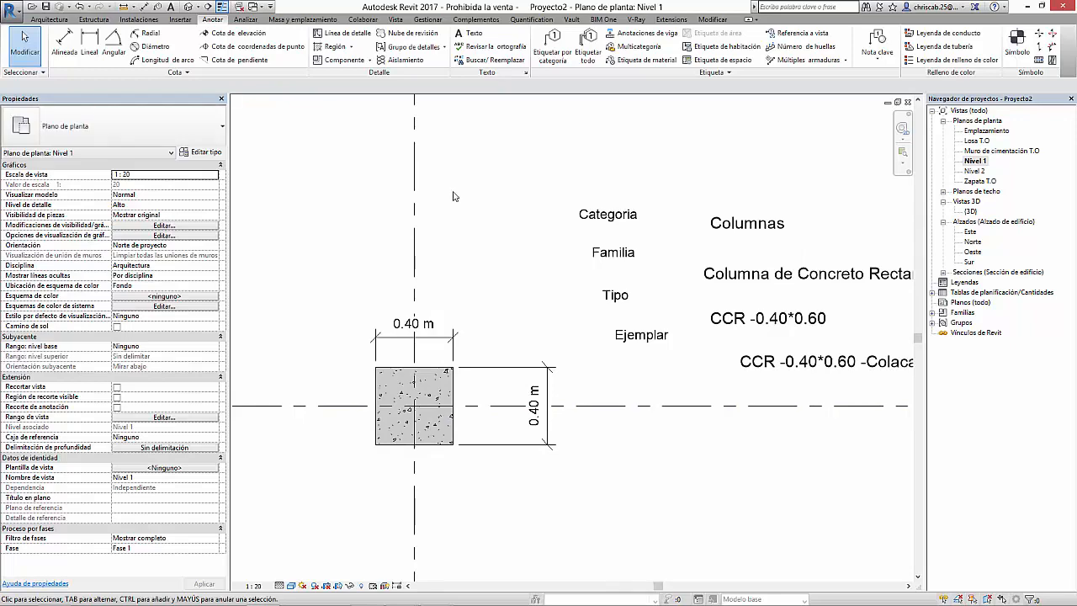
Place 400 x 400 Hormigón-Rectangular-Pilar columns at the three other intersections of the grid bay with the dimensioned column, and leave the command.
click(93, 19)
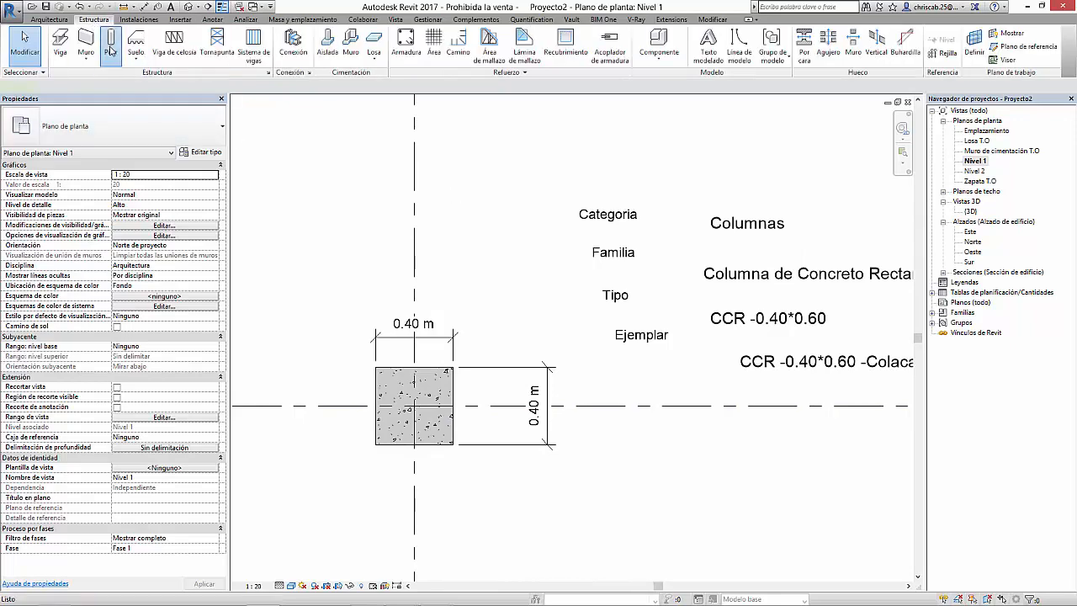
click(110, 50)
click(120, 134)
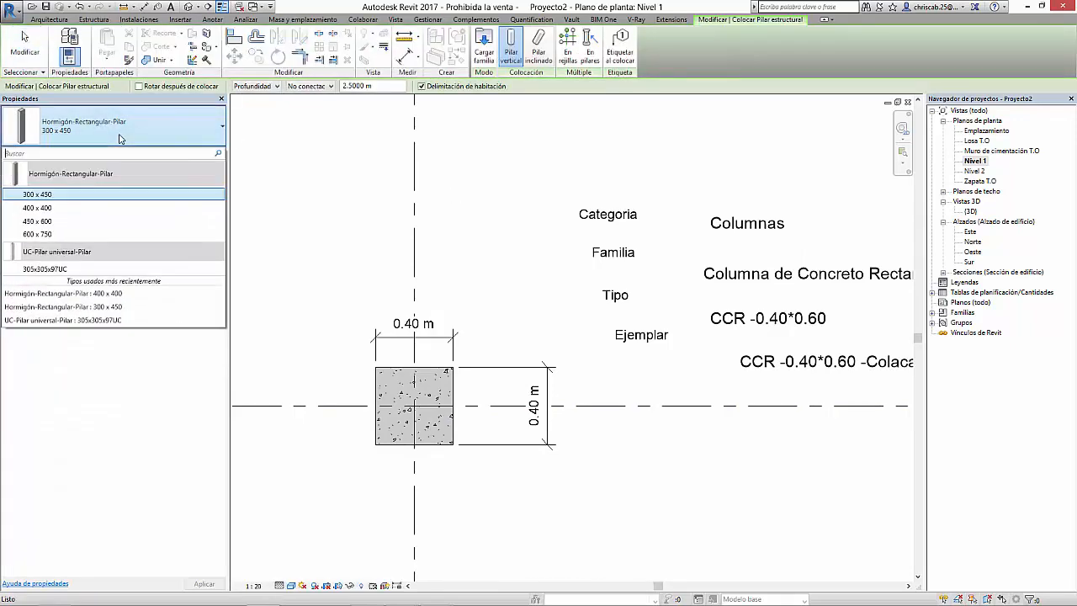
click(50, 210)
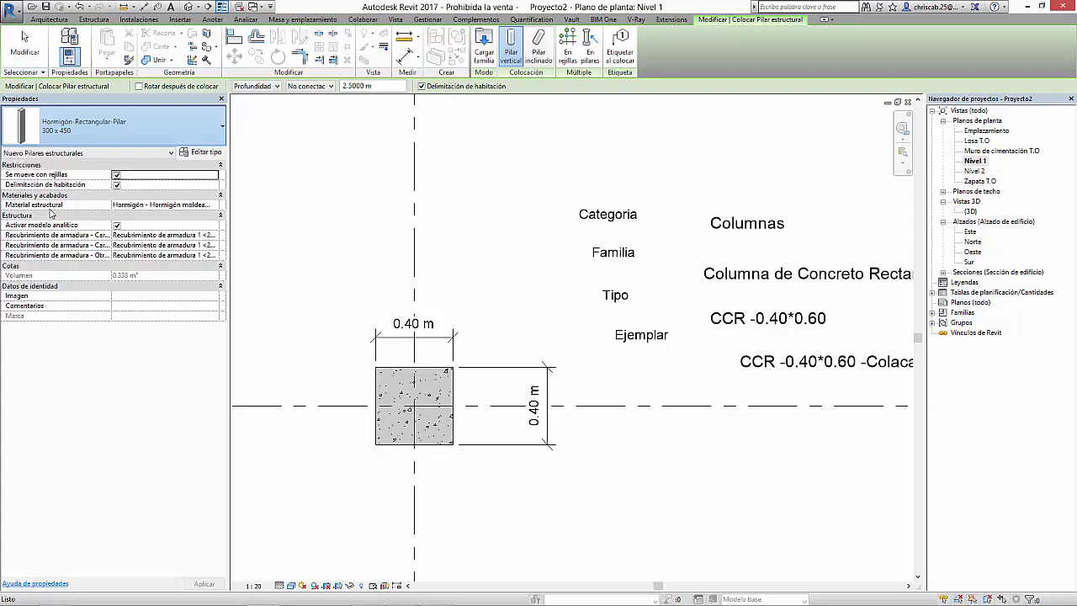
scroll(109, 217, down, 2)
middle_drag(337, 209, 359, 356)
middle_drag(321, 227, 355, 379)
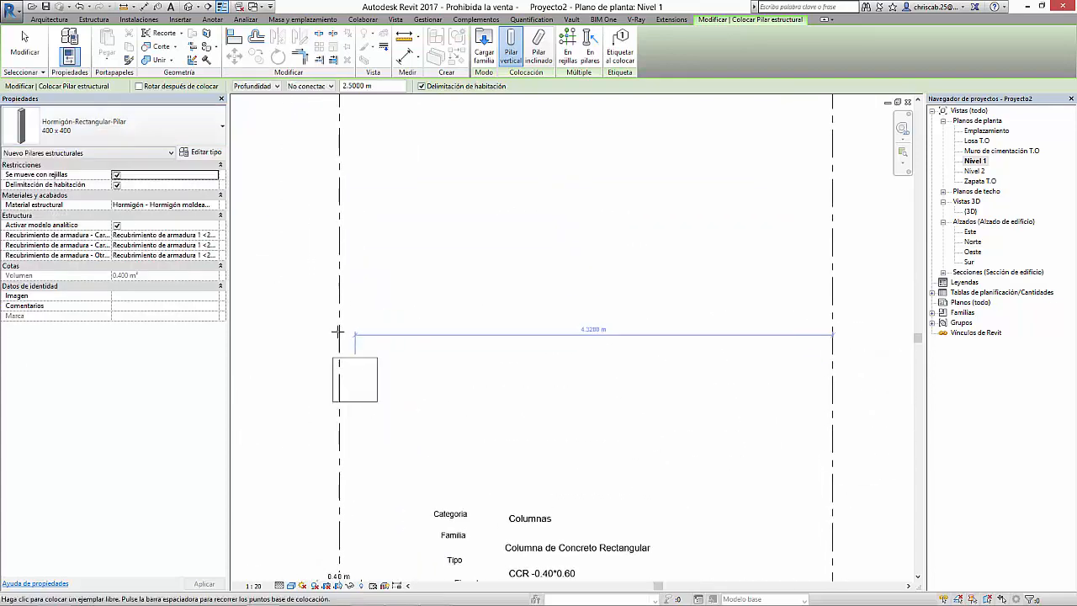
scroll(338, 303, down, 3)
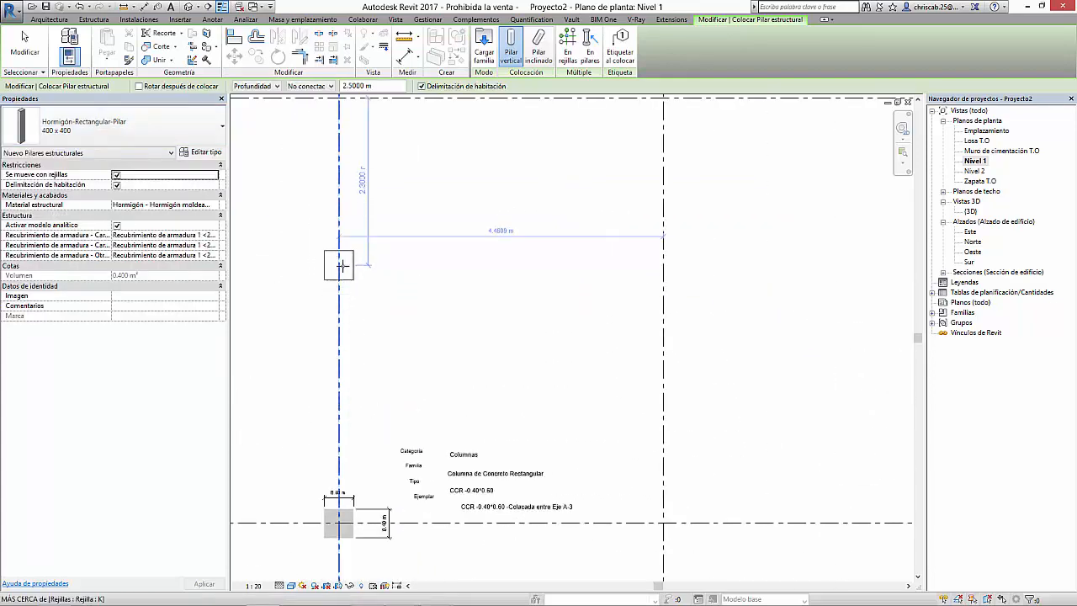
click(340, 137)
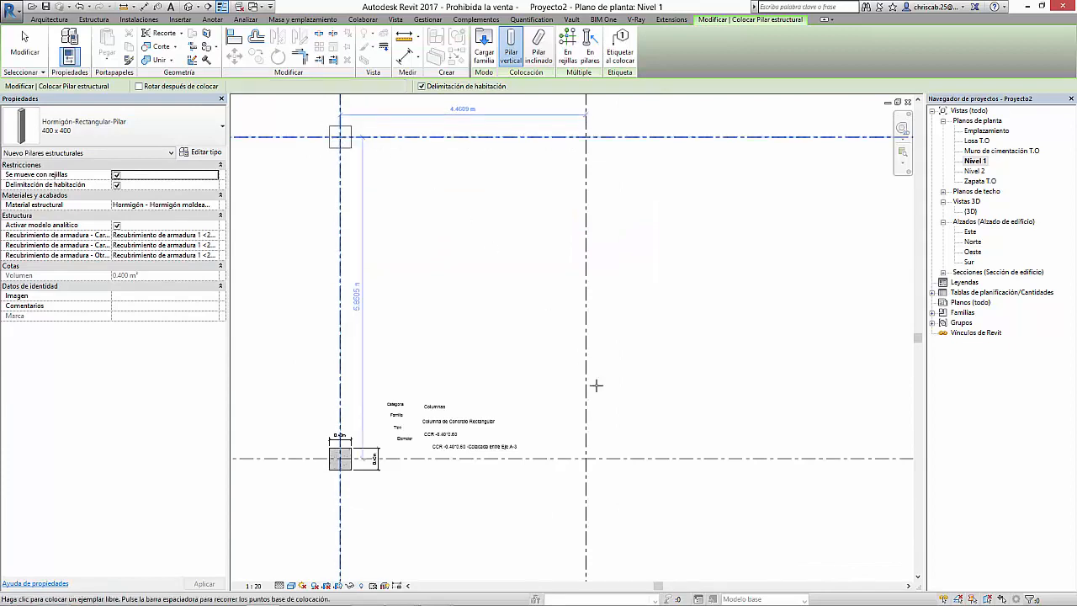
click(587, 459)
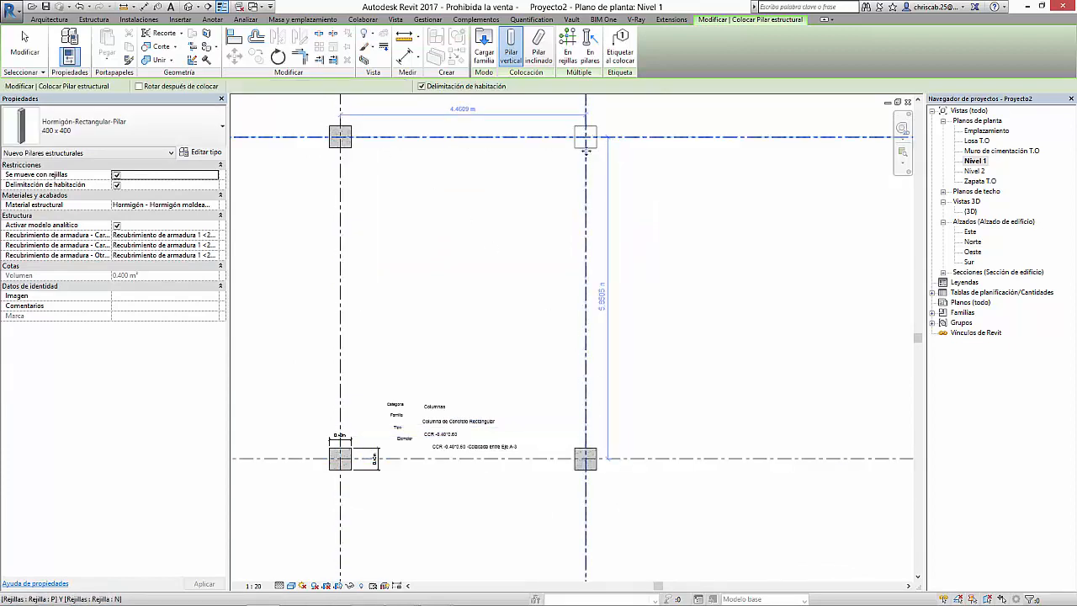
click(586, 151)
key(Escape)
Switch to the 3D view and change the nearest concrete column's type to 600 x 750.
middle_drag(309, 191, 309, 130)
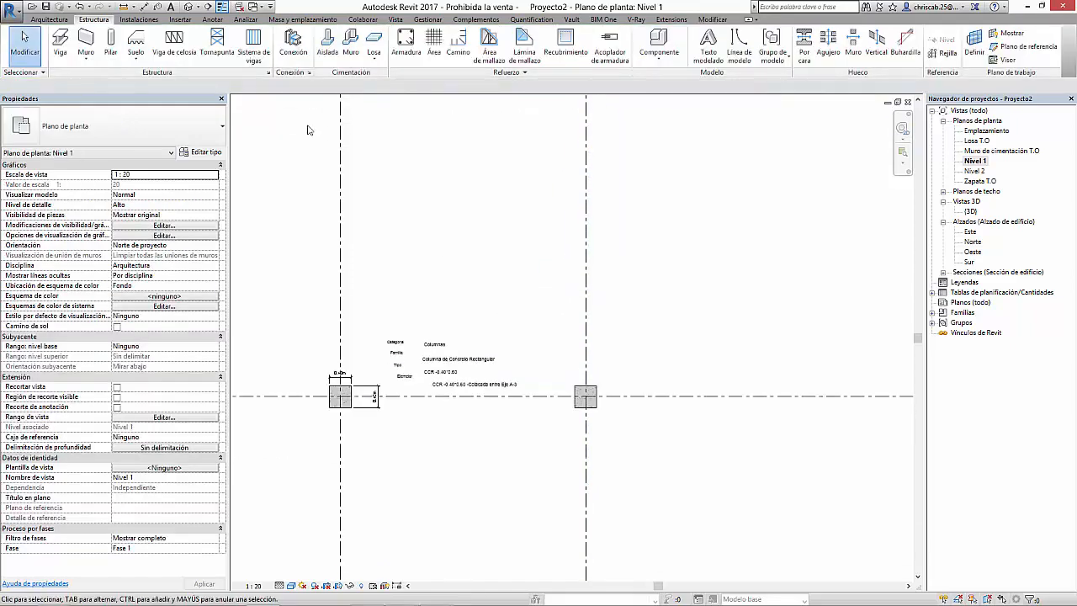
click(186, 7)
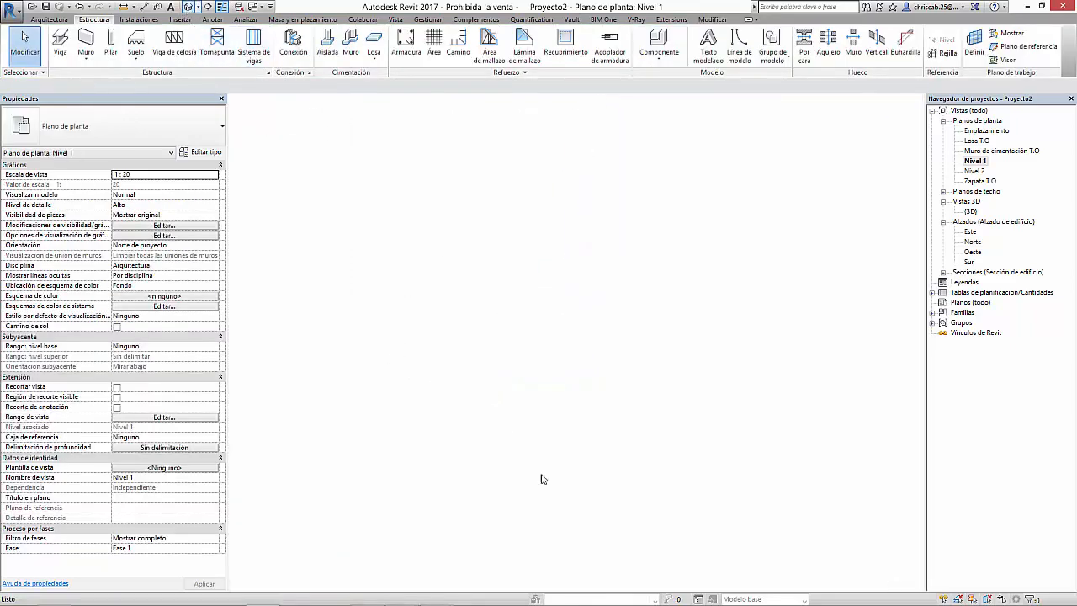
scroll(541, 486, down, 6)
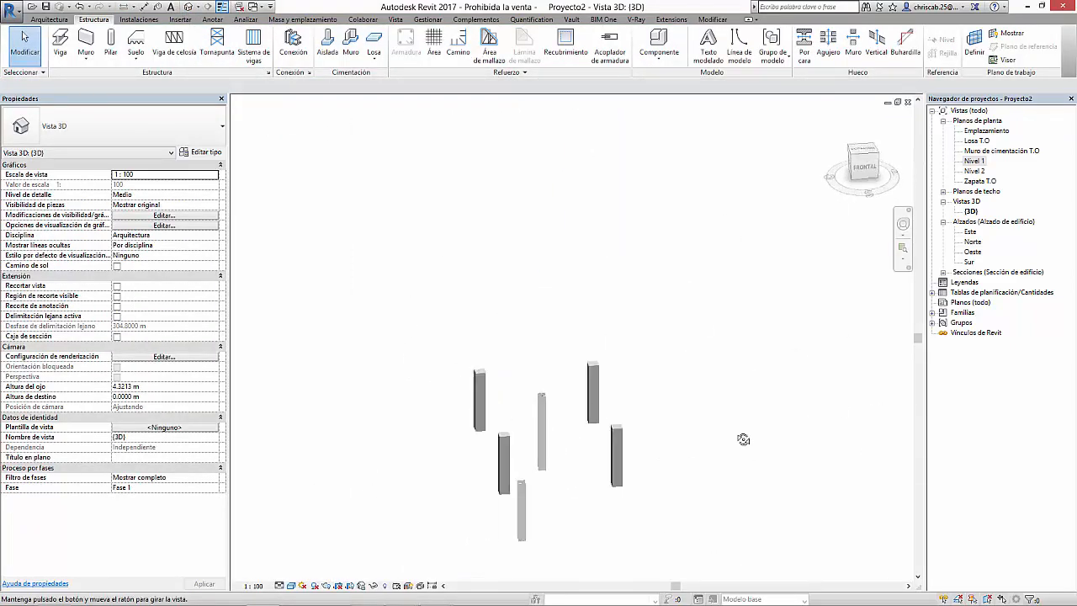
shift+middle_drag(744, 439, 606, 471)
scroll(589, 486, up, 5)
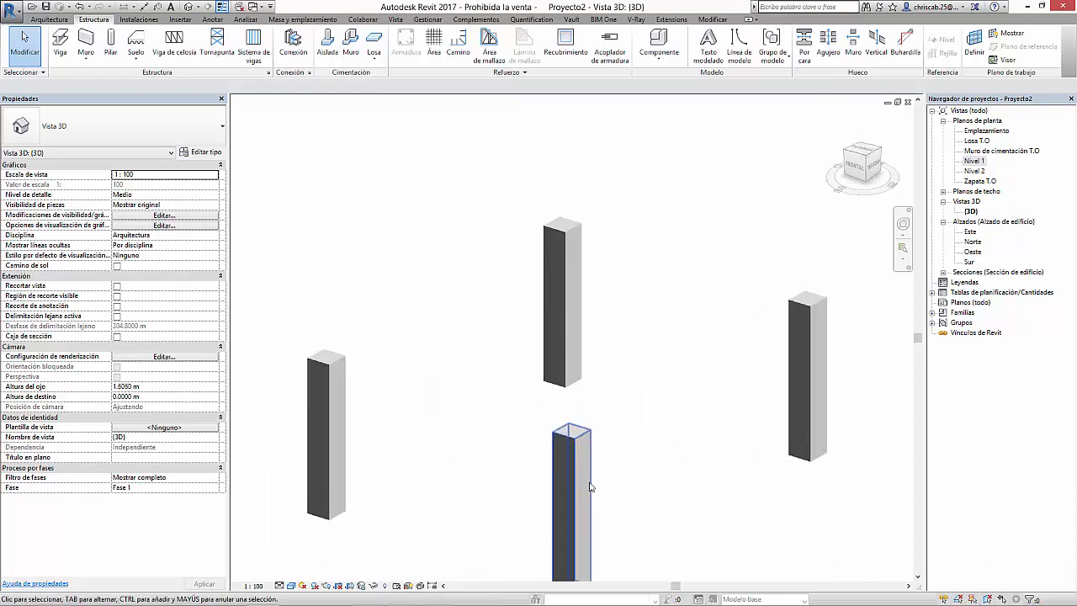
click(590, 487)
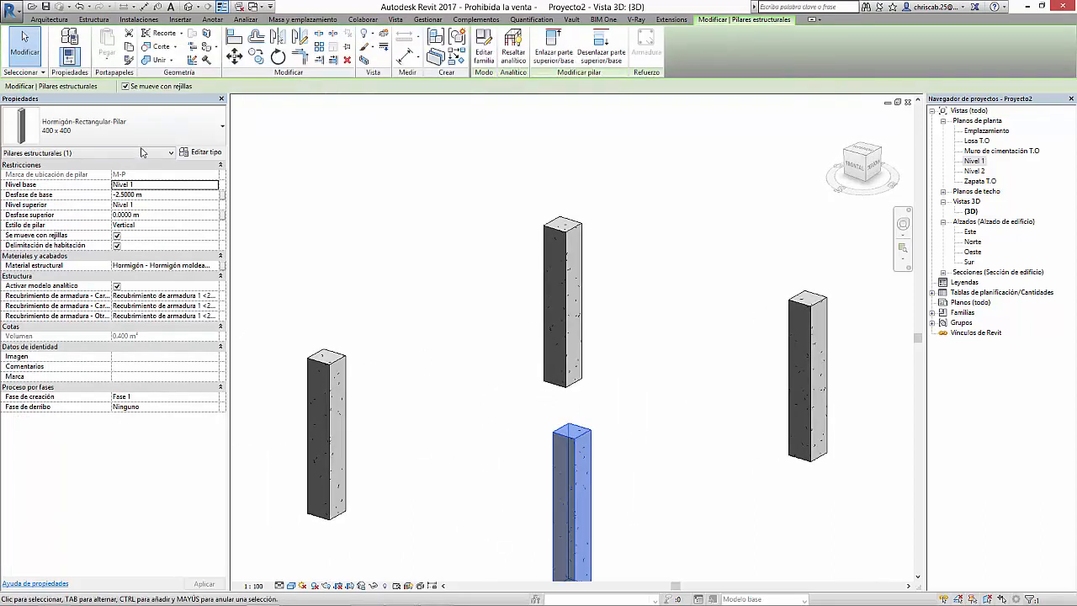
click(126, 131)
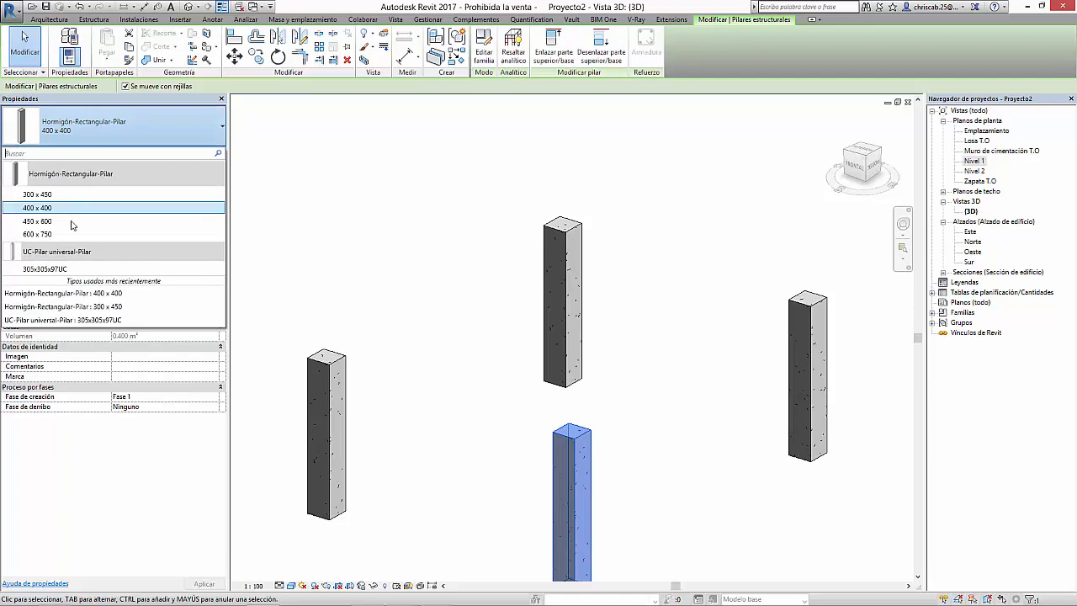
click(46, 234)
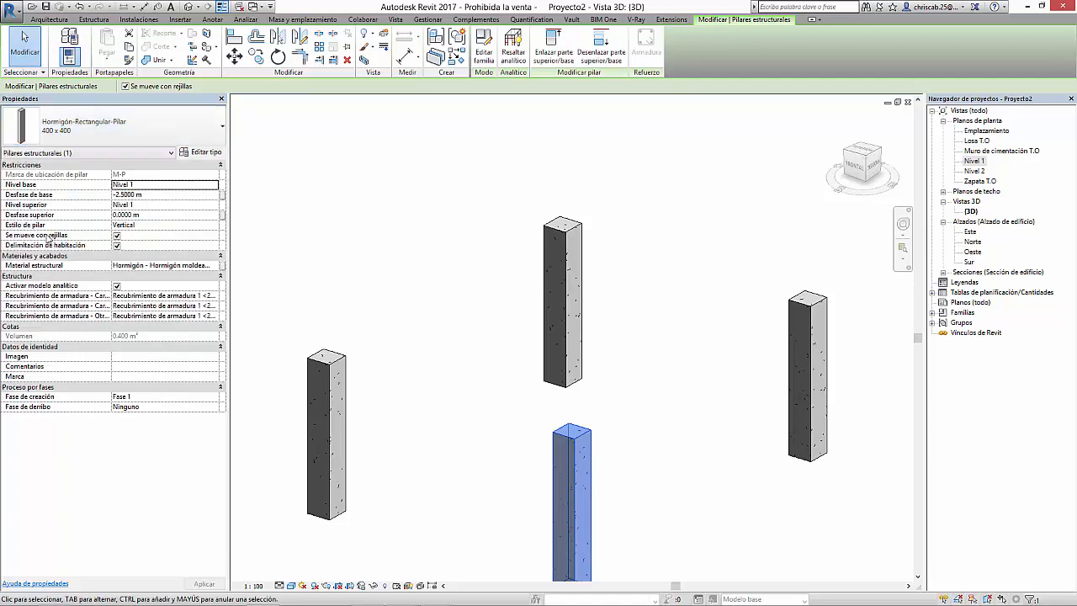
click(512, 477)
Change the leftmost concrete column's type to 300 x 450 and clear the selection.
click(334, 367)
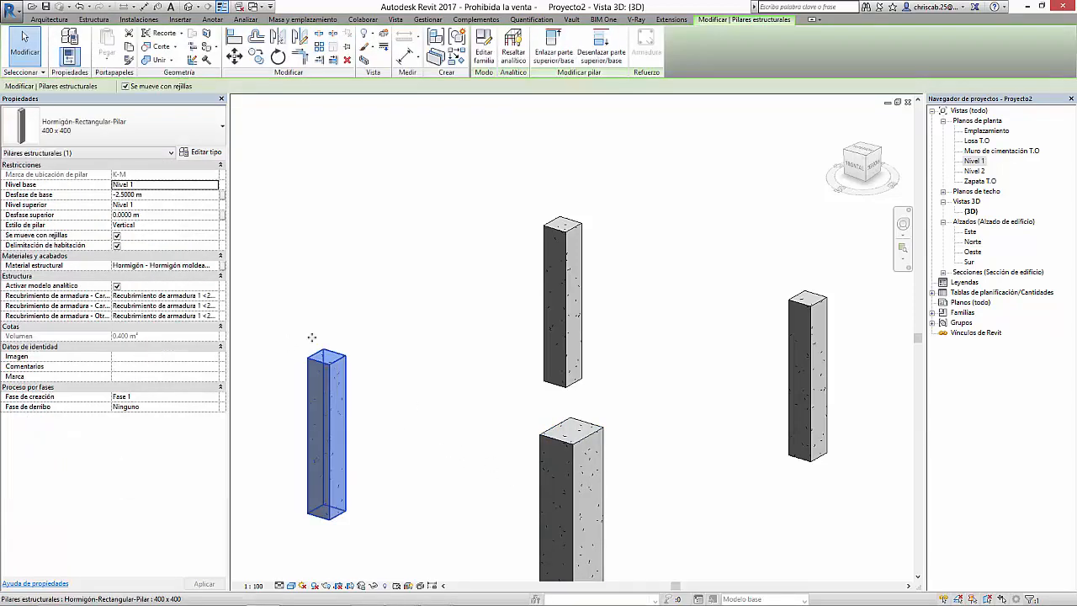
click(57, 126)
click(60, 195)
click(416, 374)
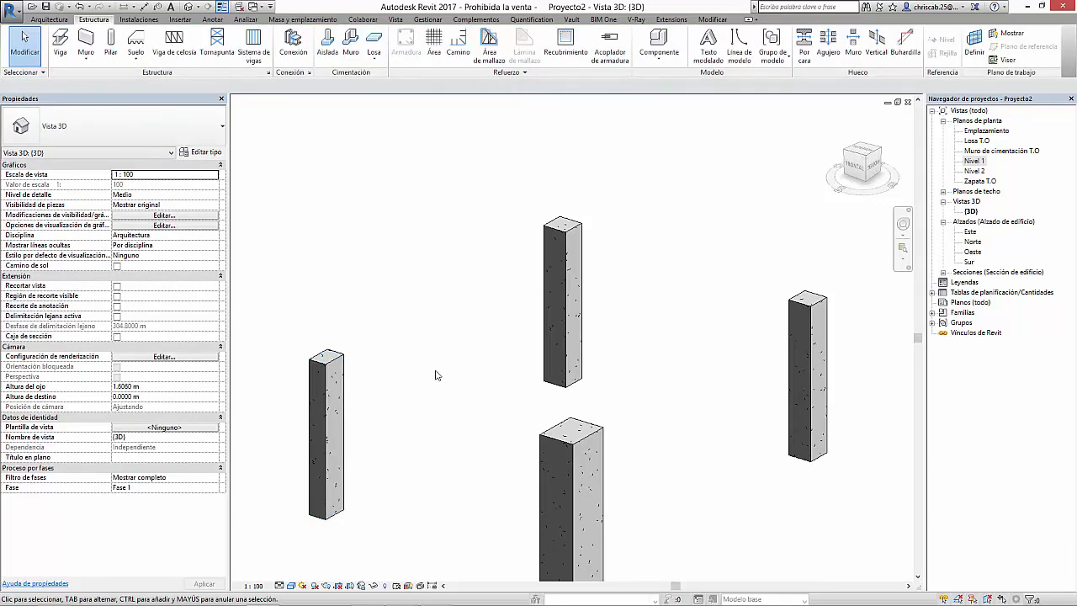
Open the Nivel 1 floor plan and examine the two changed columns beside the hierarchy text notes.
double_click(974, 160)
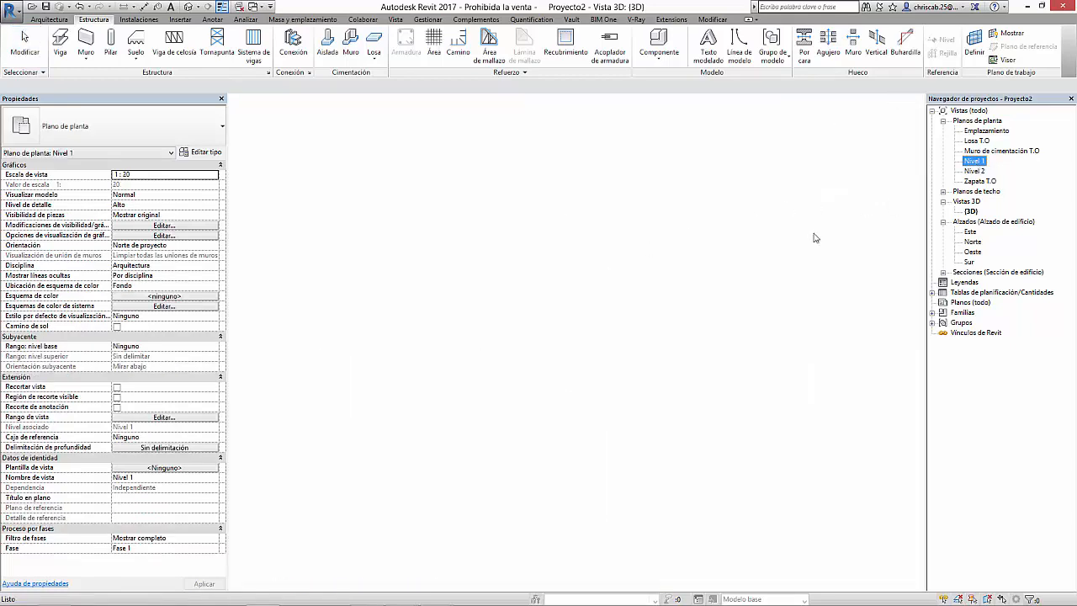
scroll(337, 345, up, 8)
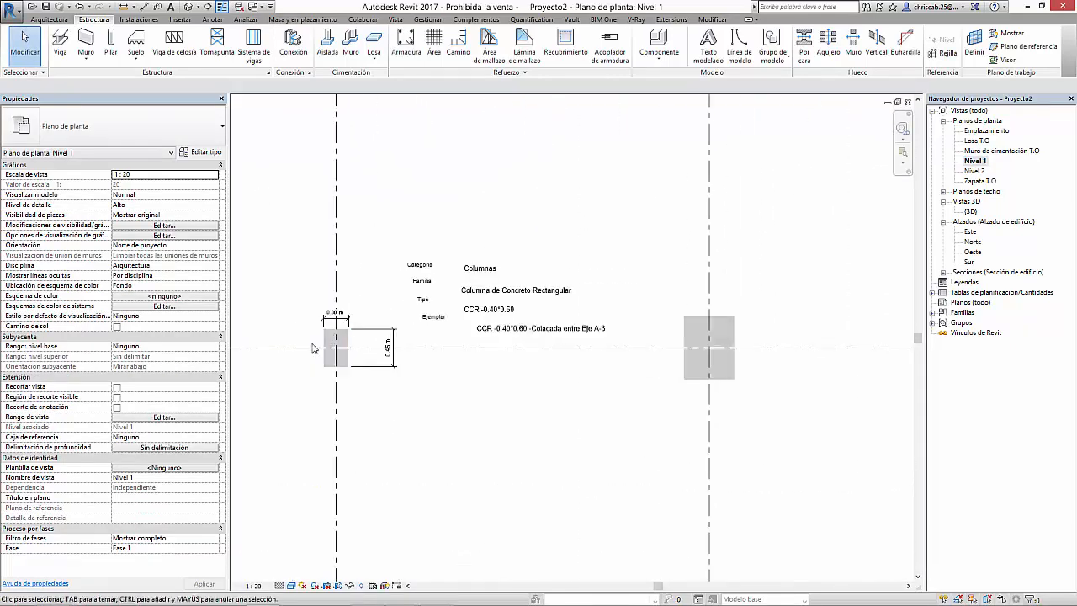
scroll(510, 407, down, 5)
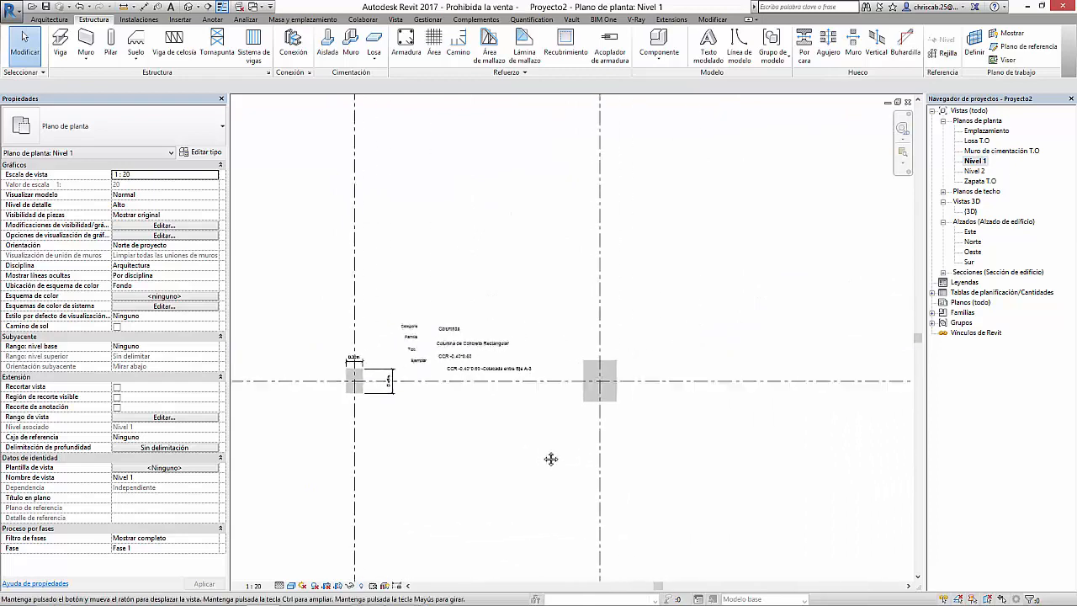
scroll(459, 385, up, 3)
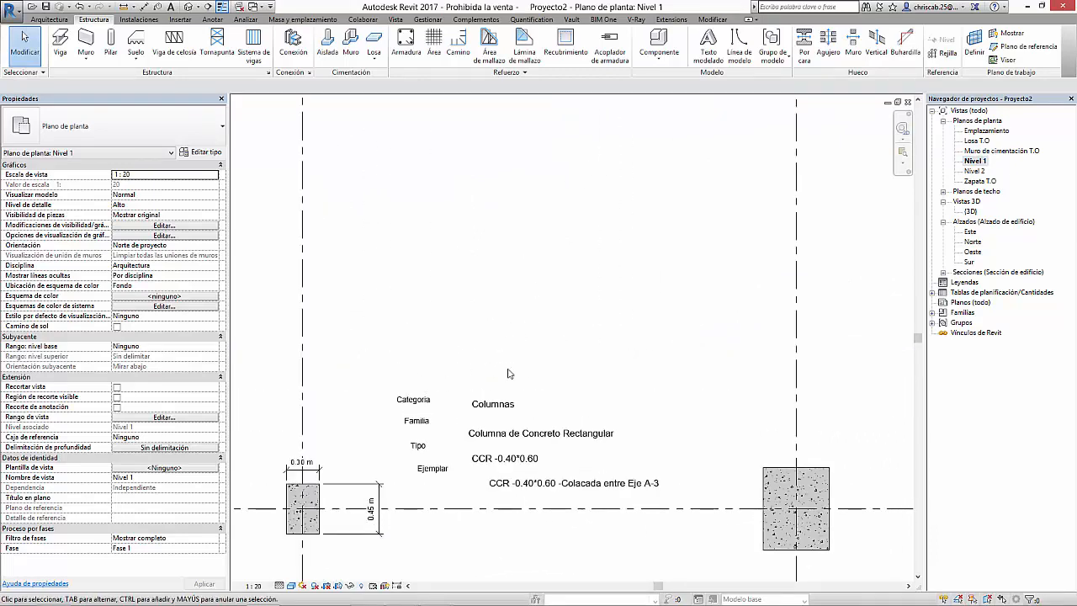
scroll(522, 354, down, 4)
scroll(521, 336, up, 3)
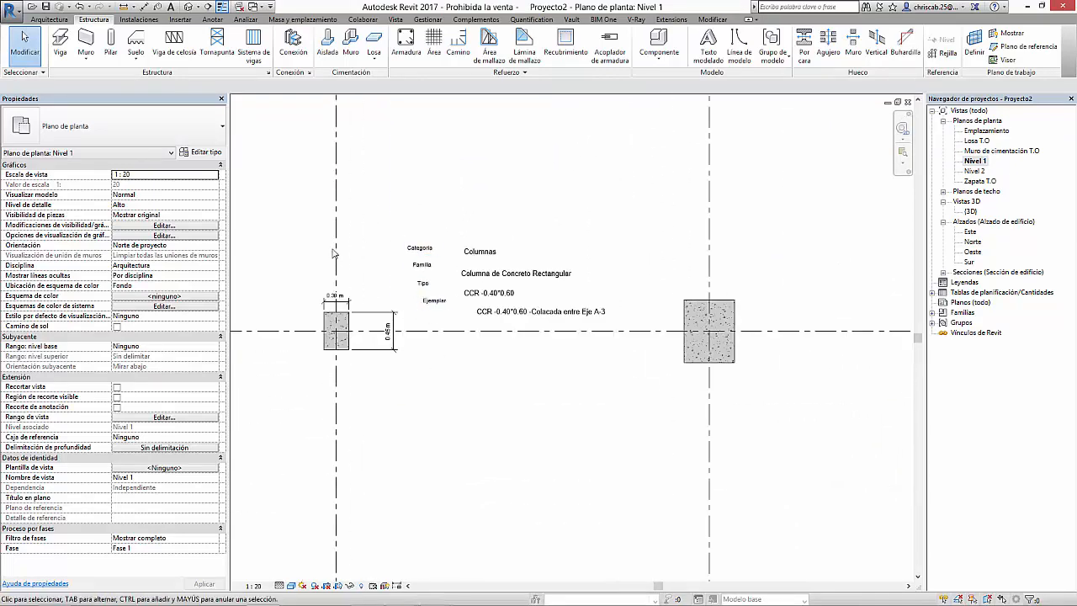
scroll(282, 235, up, 2)
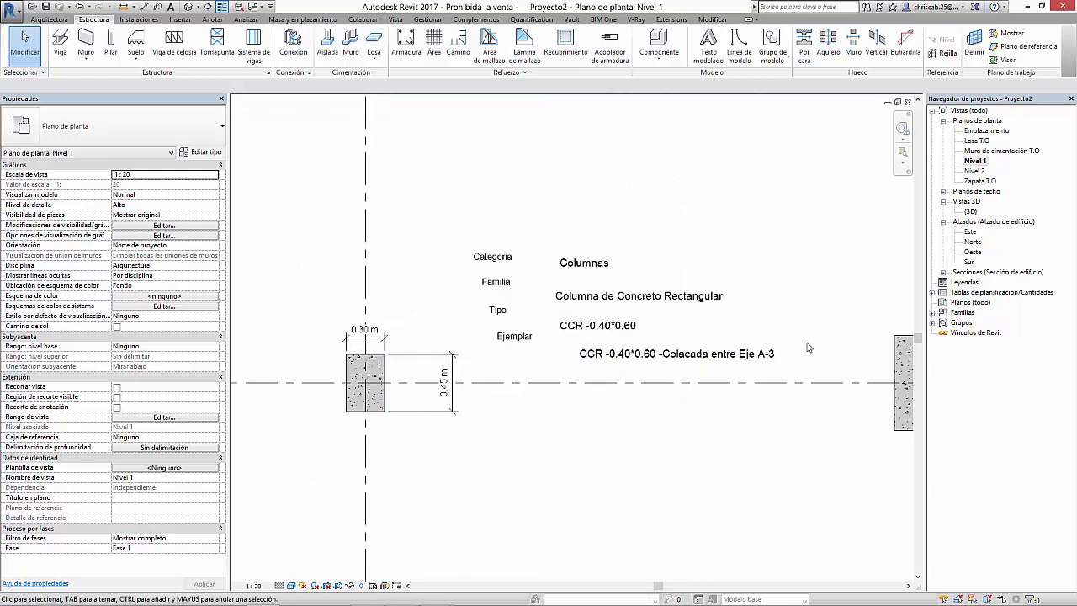
Place 400 x 400 columns where the two rightmost vertical grid lines cross the two middle horizontal ones, and inspect them in 3D.
scroll(715, 349, down, 5)
middle_drag(543, 289, 517, 407)
mouse_move(552, 384)
middle_down()
mouse_move(519, 327)
mouse_move(545, 225)
mouse_move(400, 356)
middle_up()
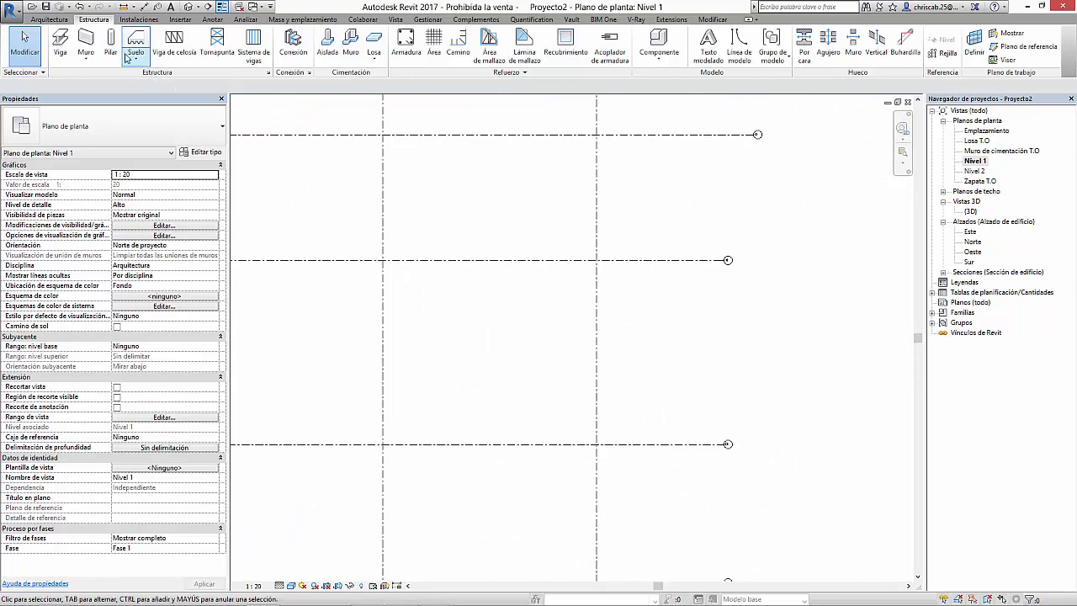
click(112, 52)
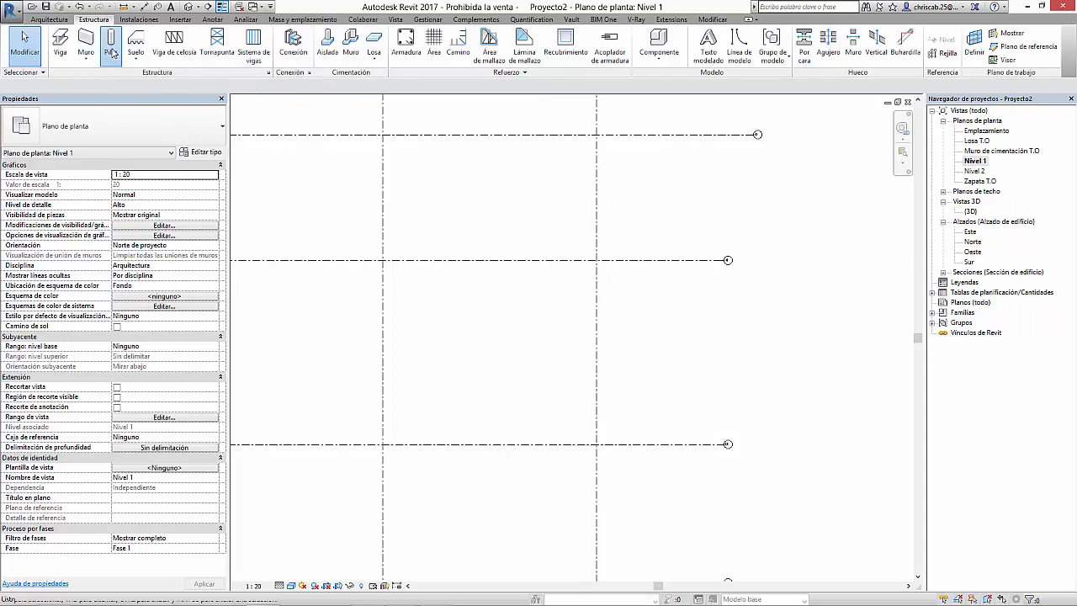
click(568, 52)
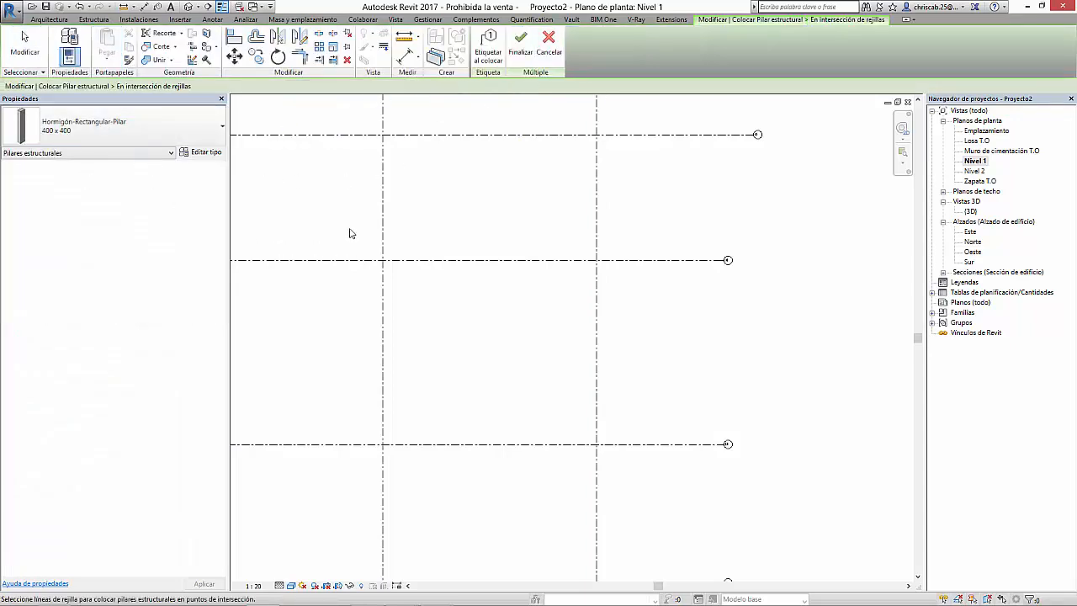
drag(341, 222, 663, 497)
drag(295, 198, 653, 488)
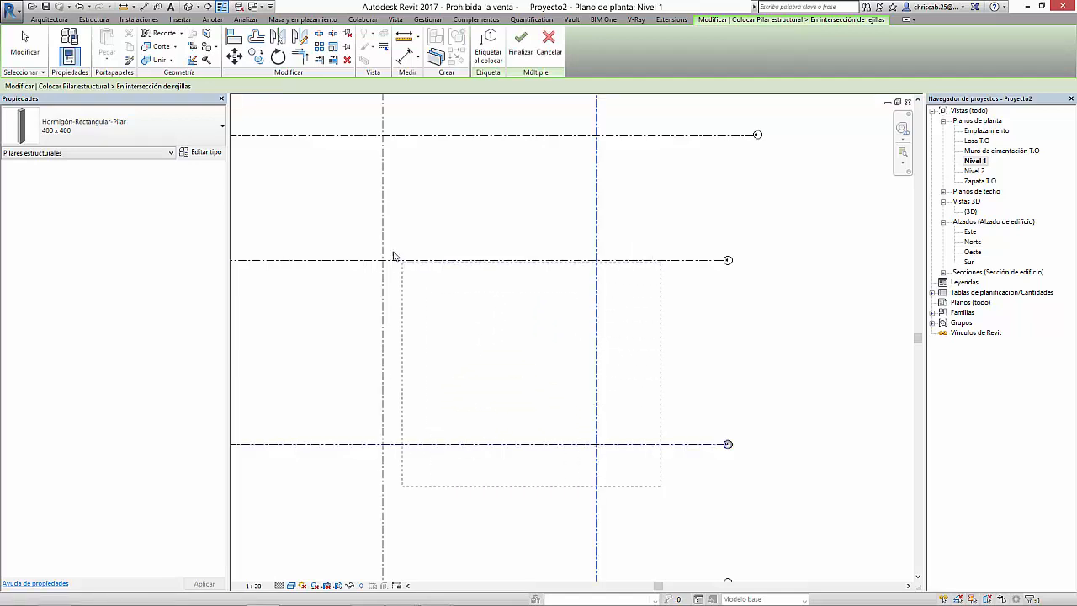
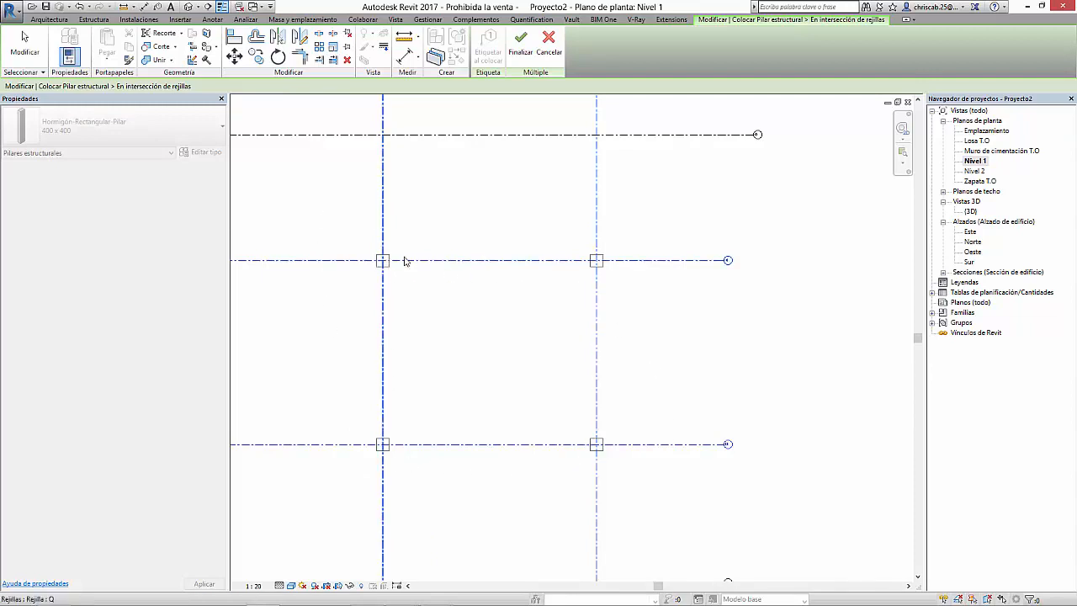
click(524, 49)
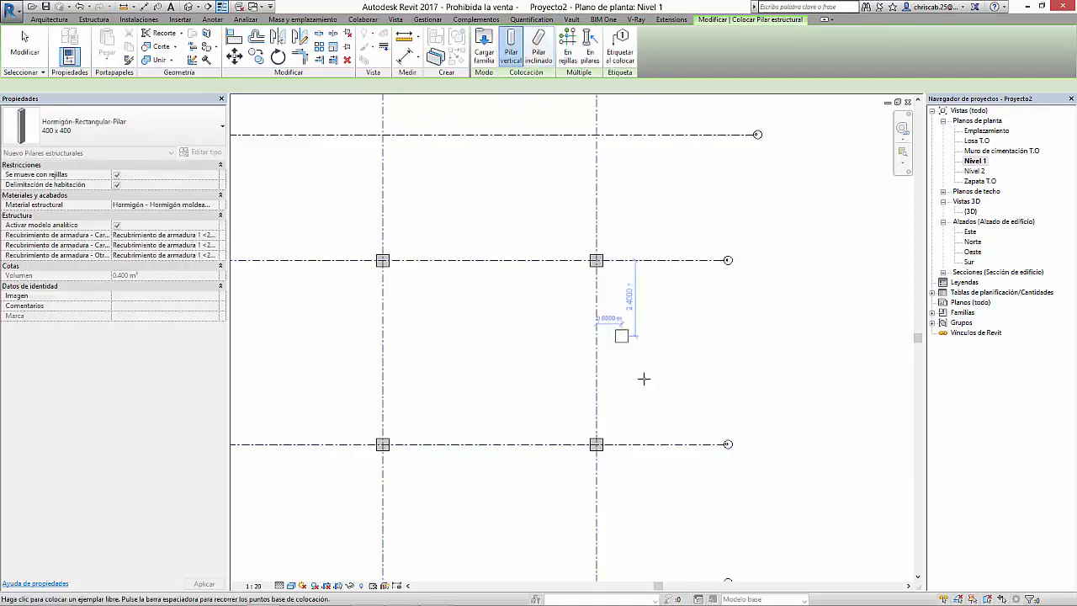
scroll(589, 354, down, 3)
key(Escape)
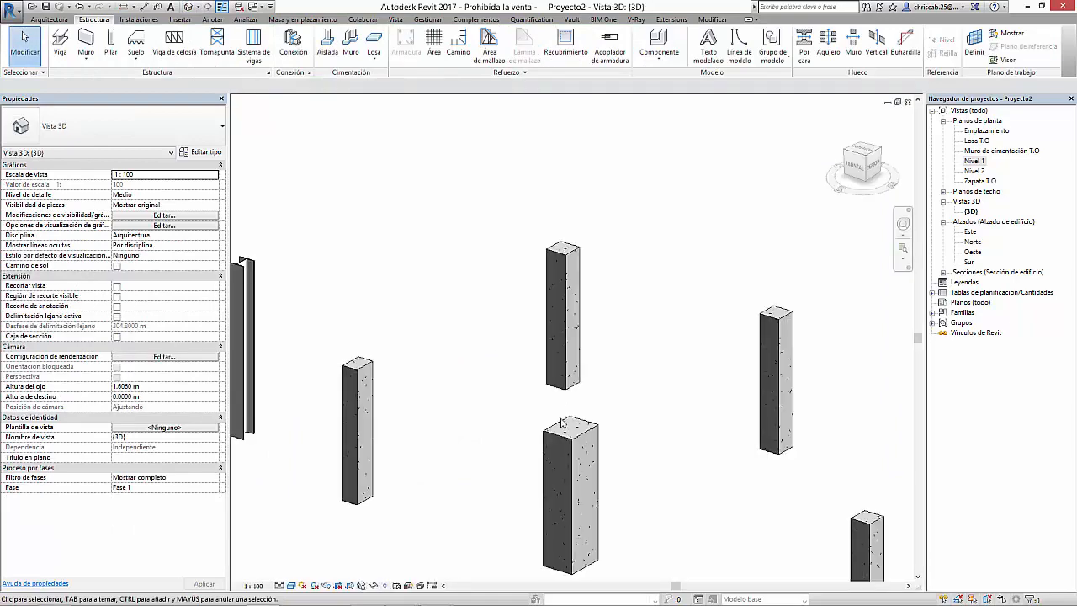
mouse_move(564, 419)
shift+middle_down()
mouse_move(569, 437)
mouse_move(575, 424)
shift+middle_up()
scroll(575, 423, down, 2)
scroll(575, 428, down, 3)
shift+middle_drag(644, 476, 676, 428)
In the Nivel 1 plan, place Hormigón-Rectangular-Pilar 600 x 750 columns where the lowest horizontal grid line crosses the two rightmost vertical ones.
double_click(975, 162)
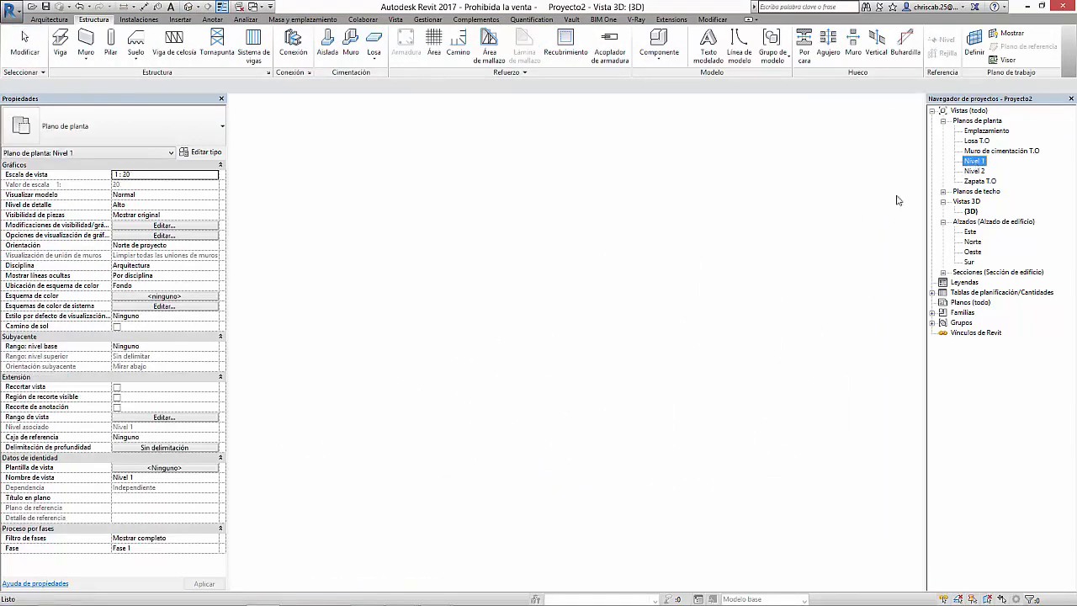
middle_drag(556, 418, 549, 337)
scroll(437, 338, up, 3)
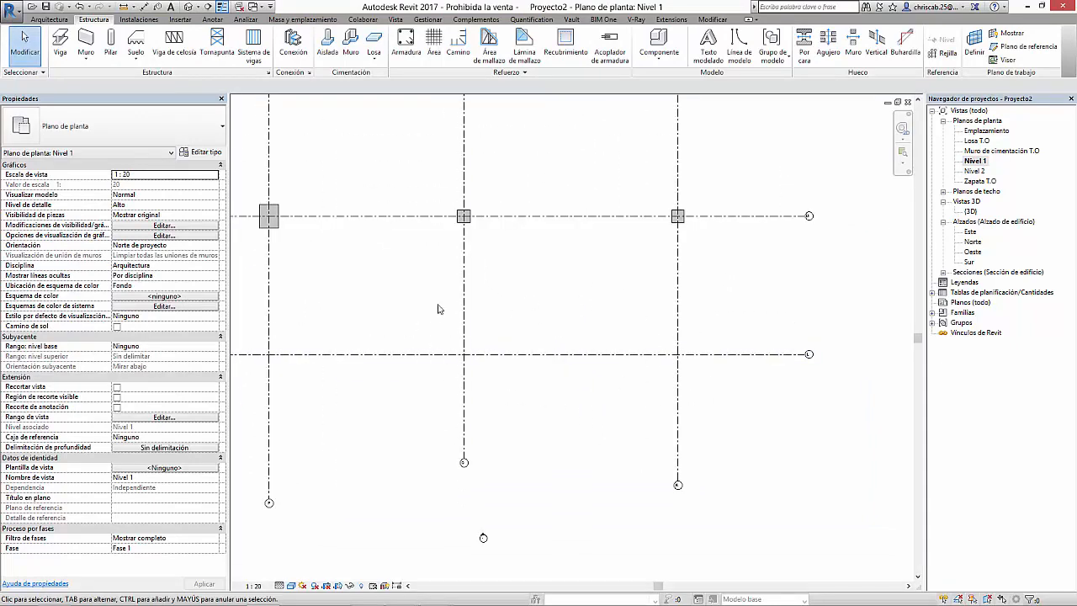
click(111, 44)
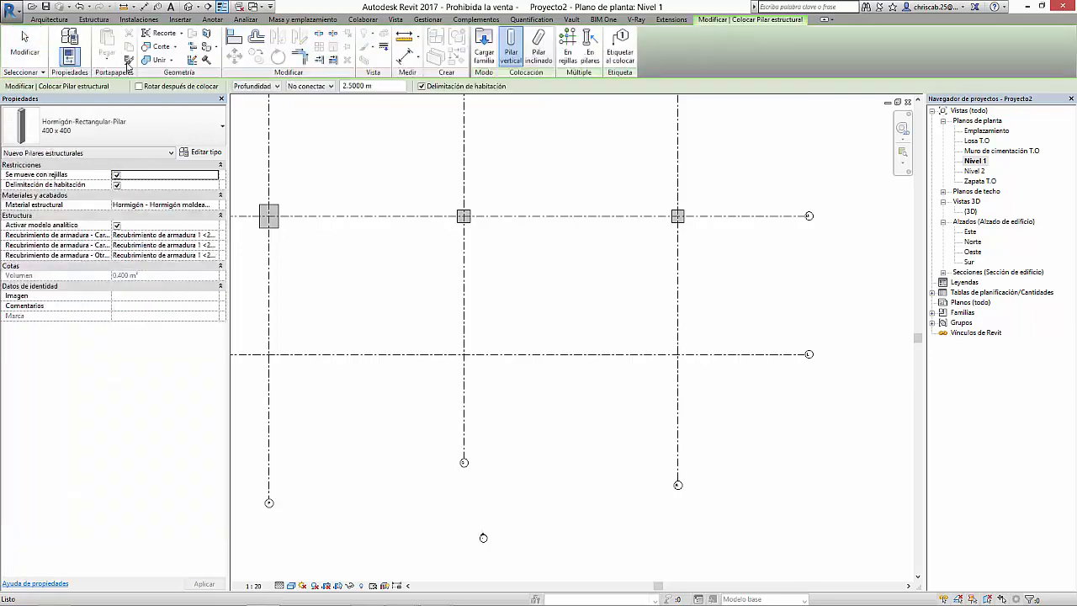
click(103, 133)
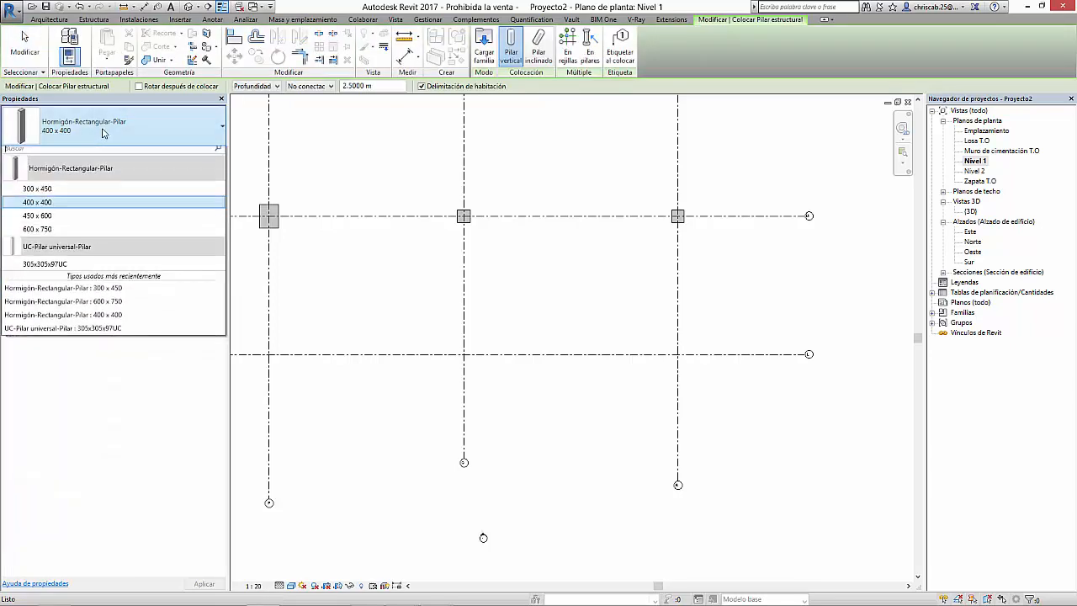
click(37, 235)
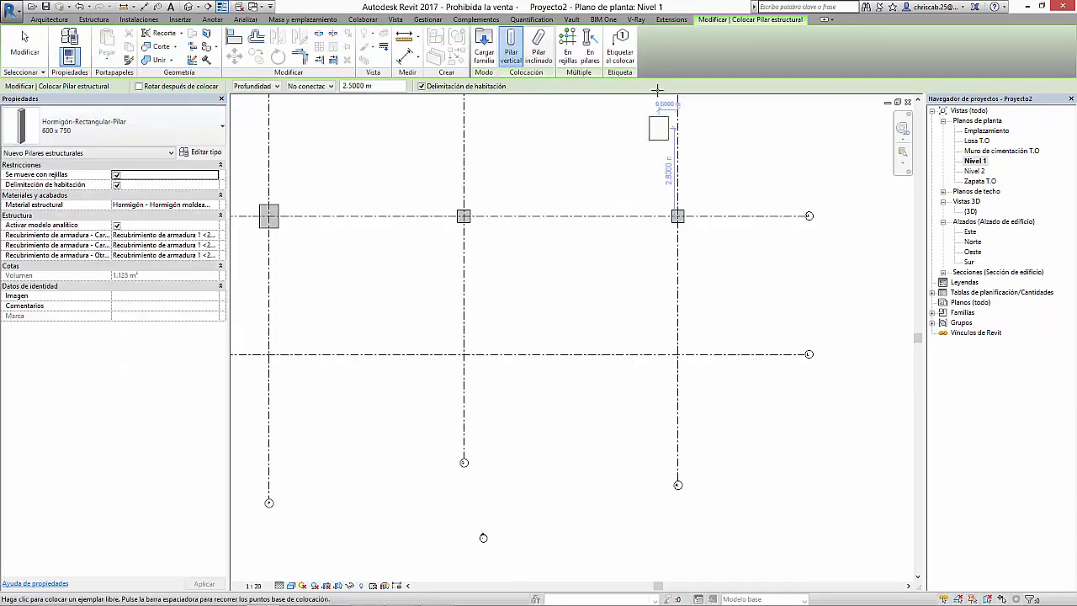
click(562, 57)
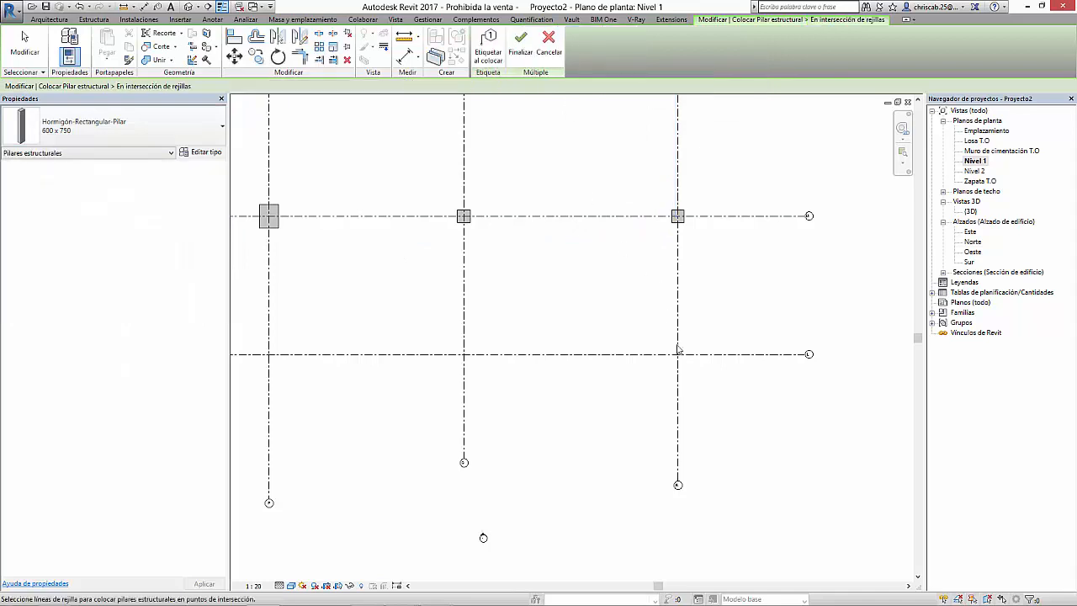
drag(720, 384, 447, 334)
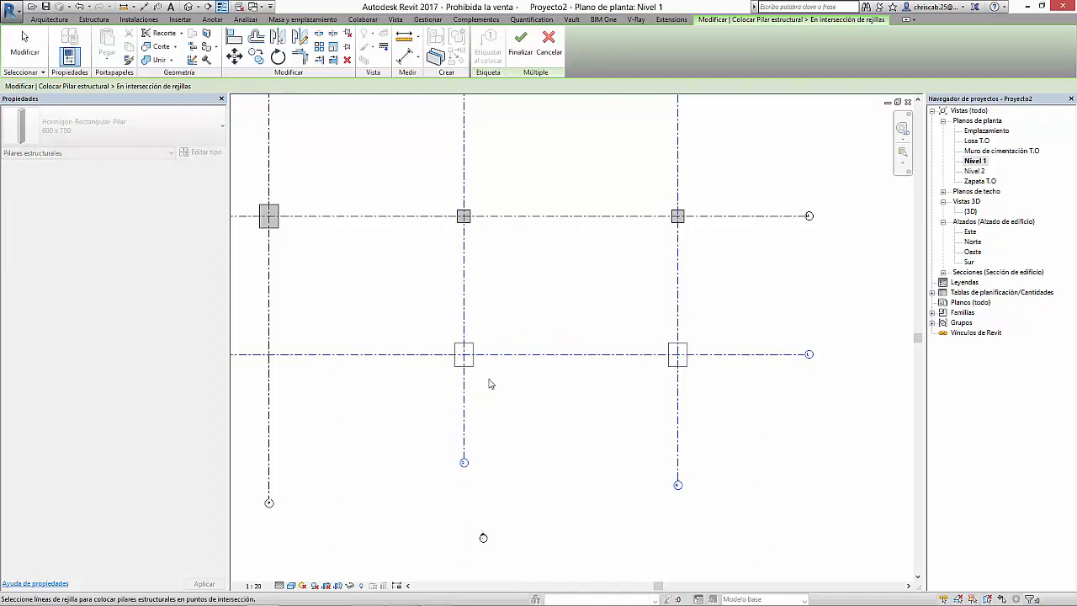
click(521, 61)
click(592, 467)
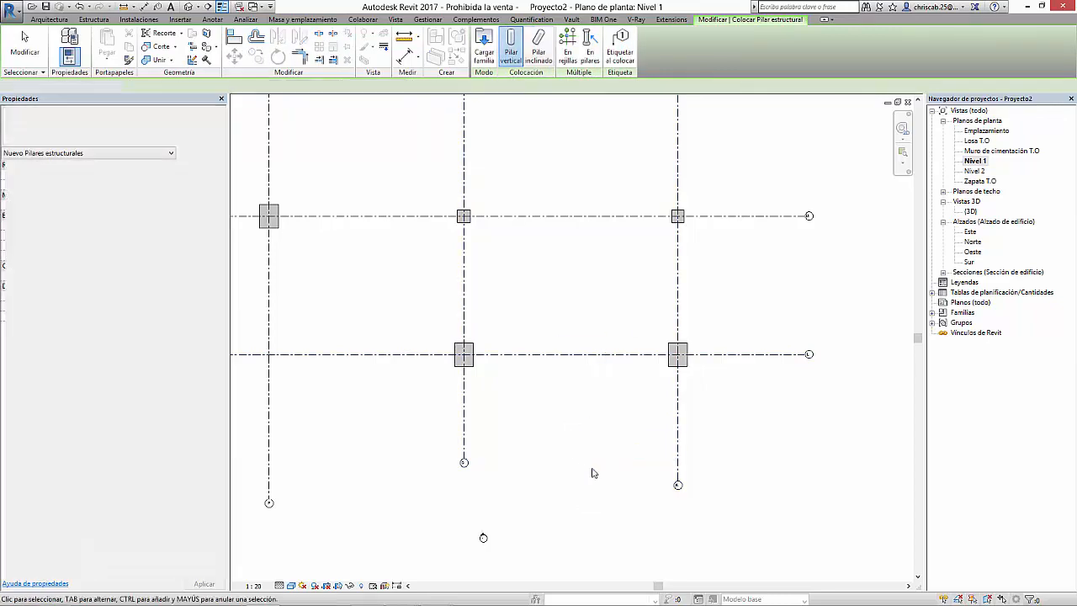
Set the base level of the four 400 x 400 columns on the two rightmost grid lines to Zapata T.O and view them in 3D.
scroll(593, 466, down, 3)
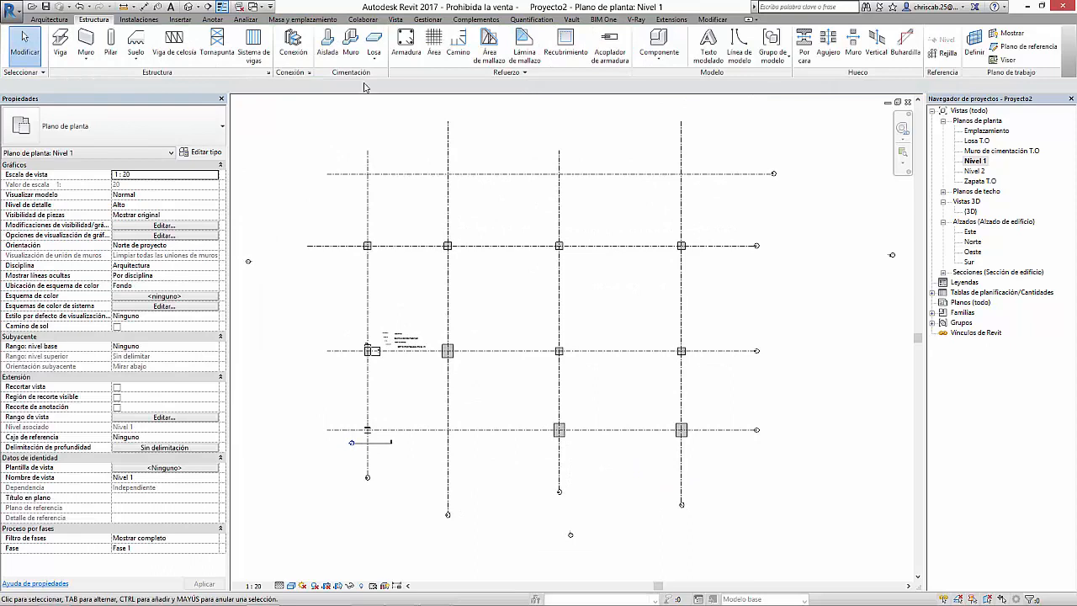
click(190, 7)
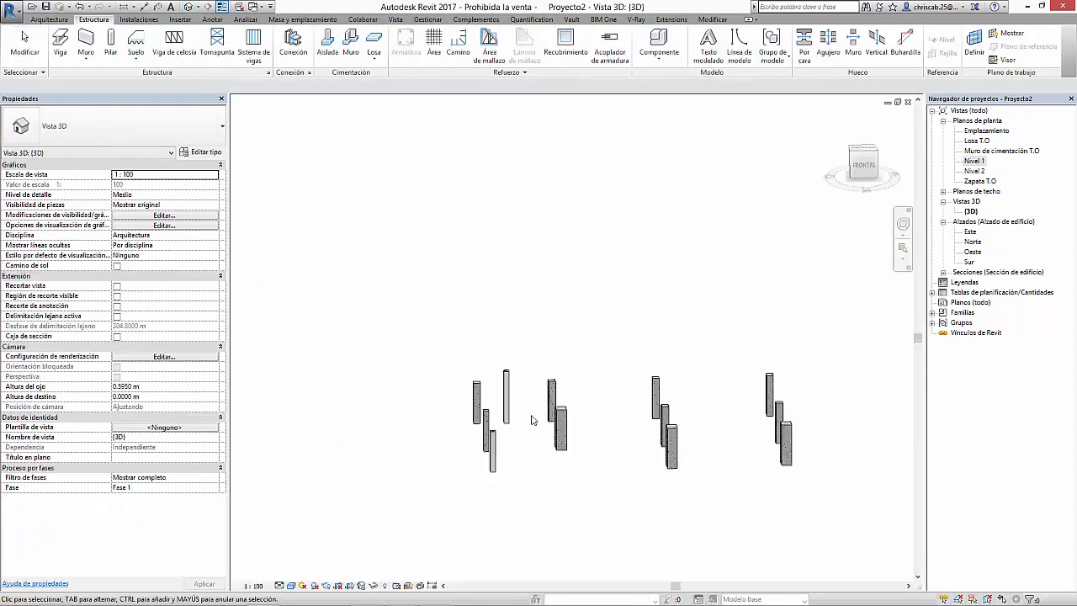
double_click(974, 161)
middle_drag(605, 419, 483, 414)
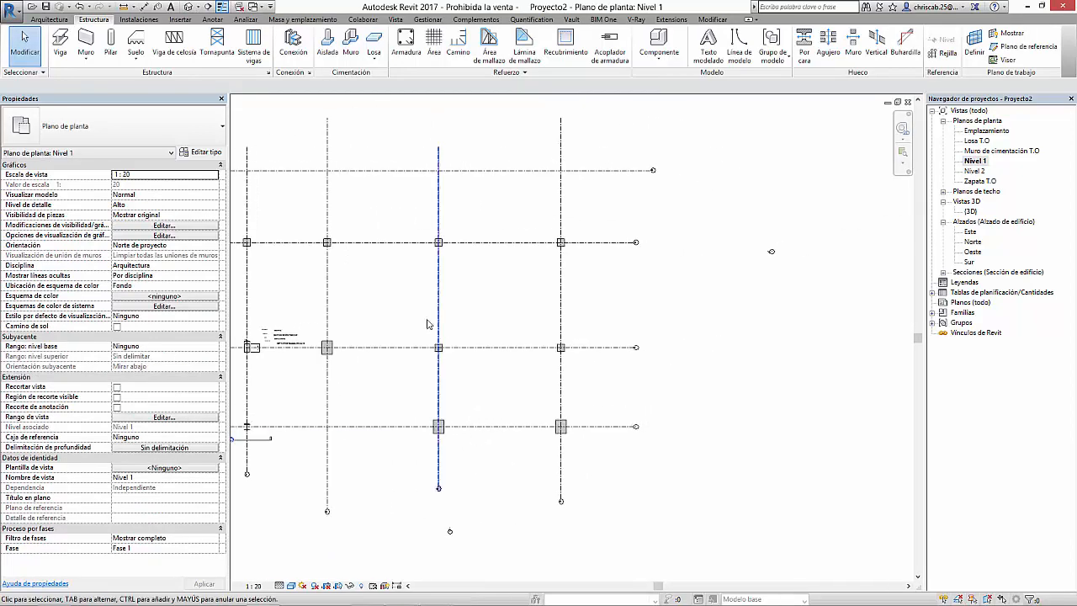
scroll(429, 320, up, 2)
drag(395, 168, 673, 427)
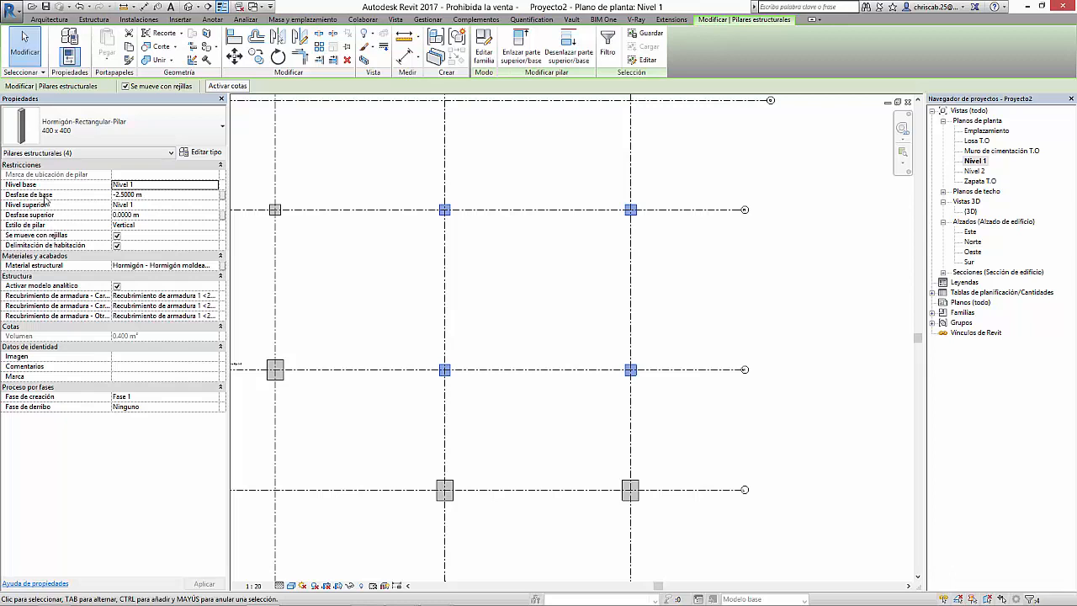
click(211, 188)
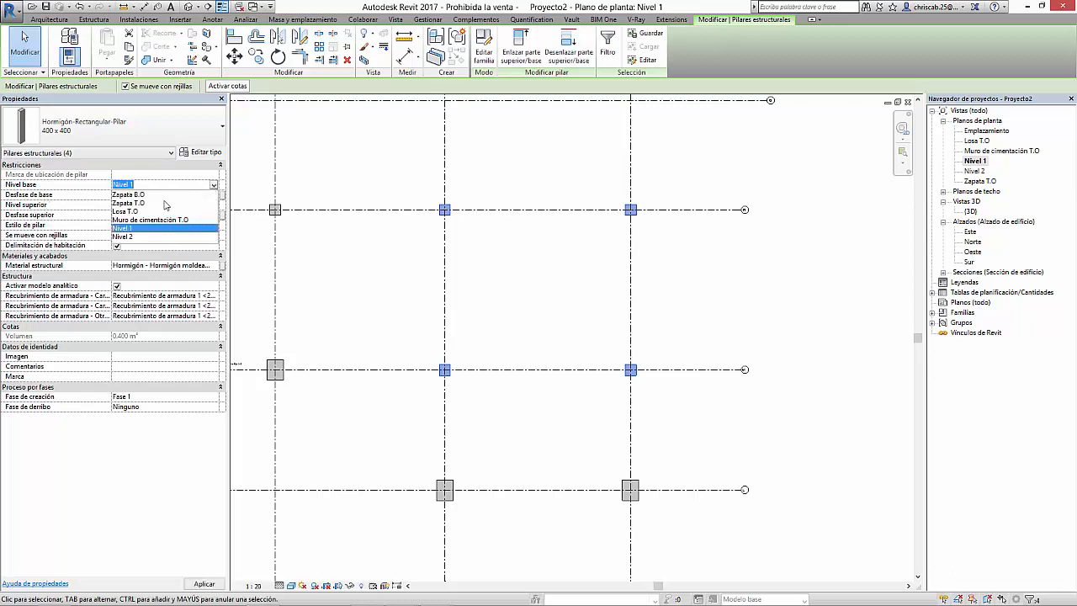
click(137, 204)
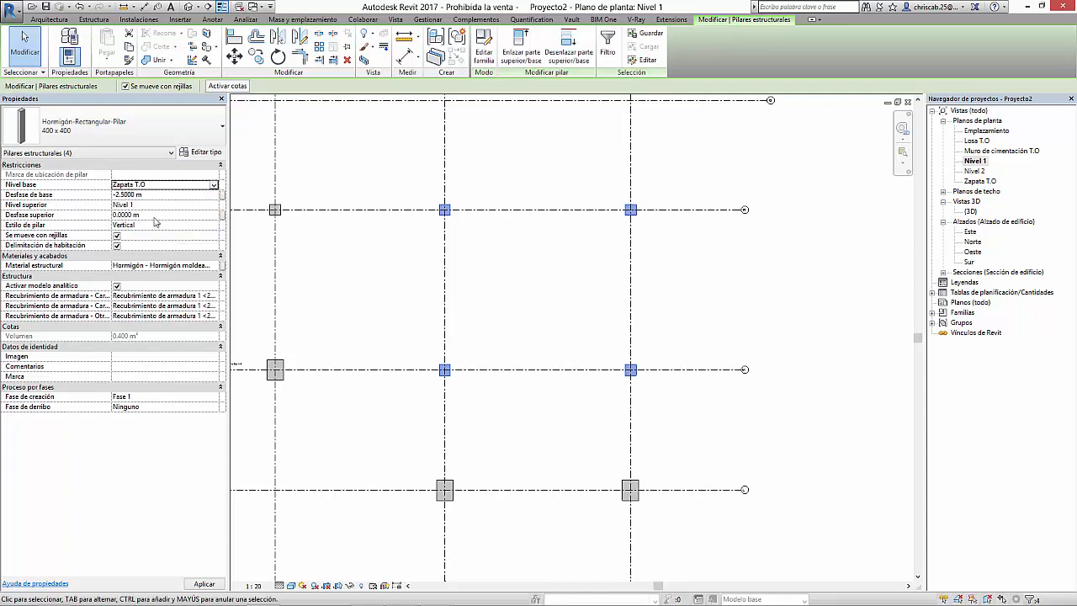
click(558, 312)
click(188, 7)
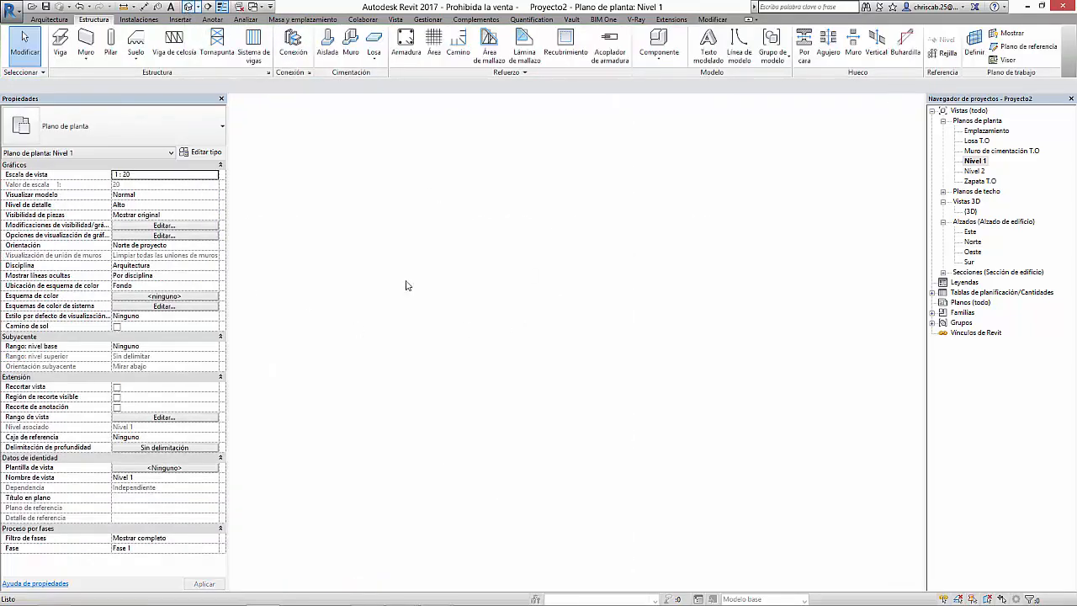
shift+middle_drag(505, 403, 372, 454)
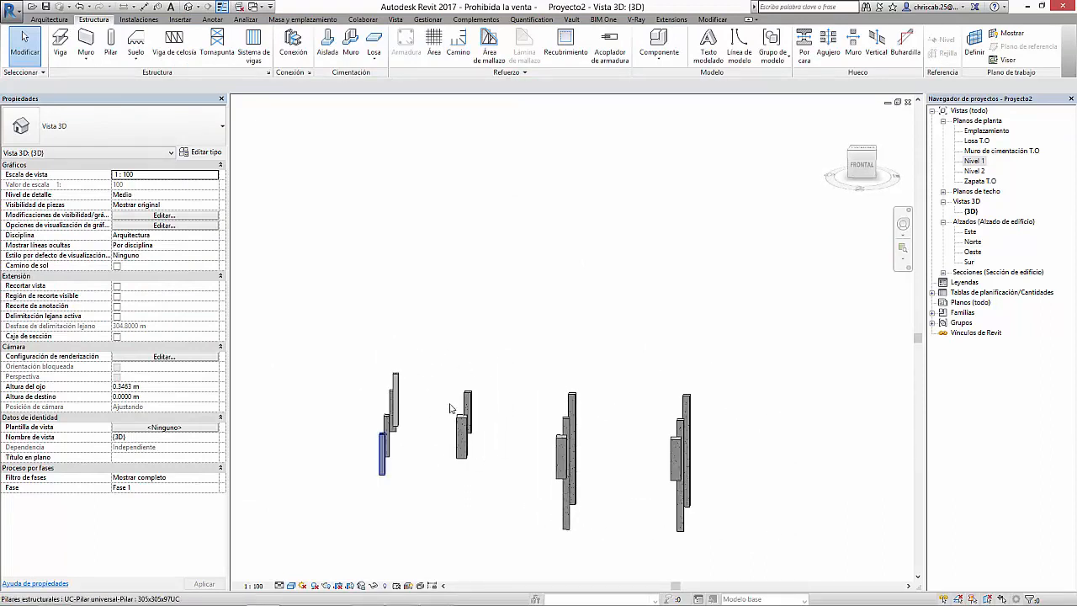
Set the top offset of the two concrete columns on the second vertical grid line to 3 m.
drag(436, 326, 484, 483)
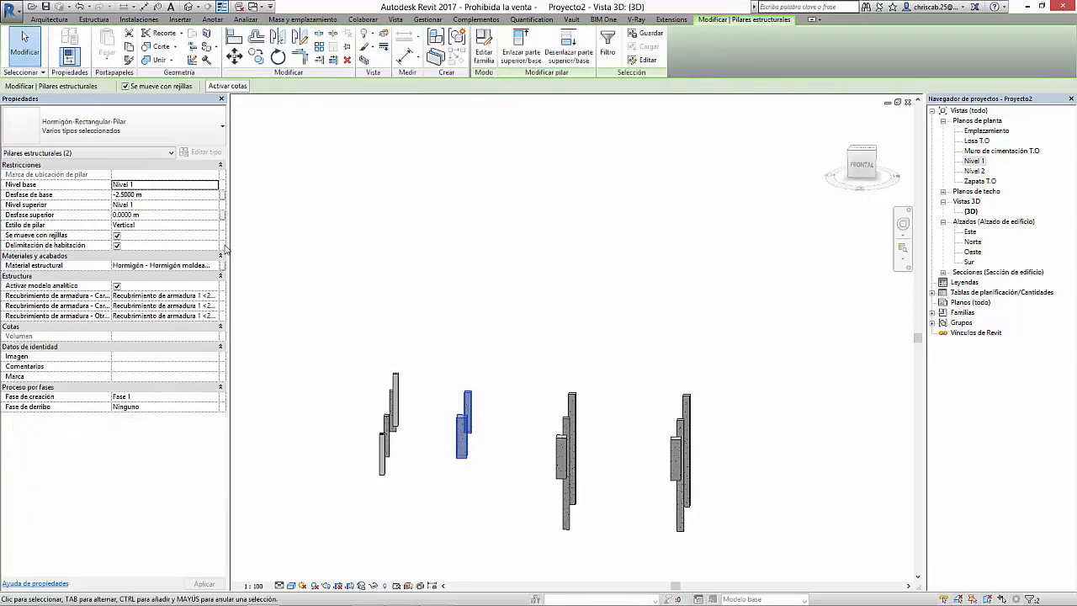
click(215, 194)
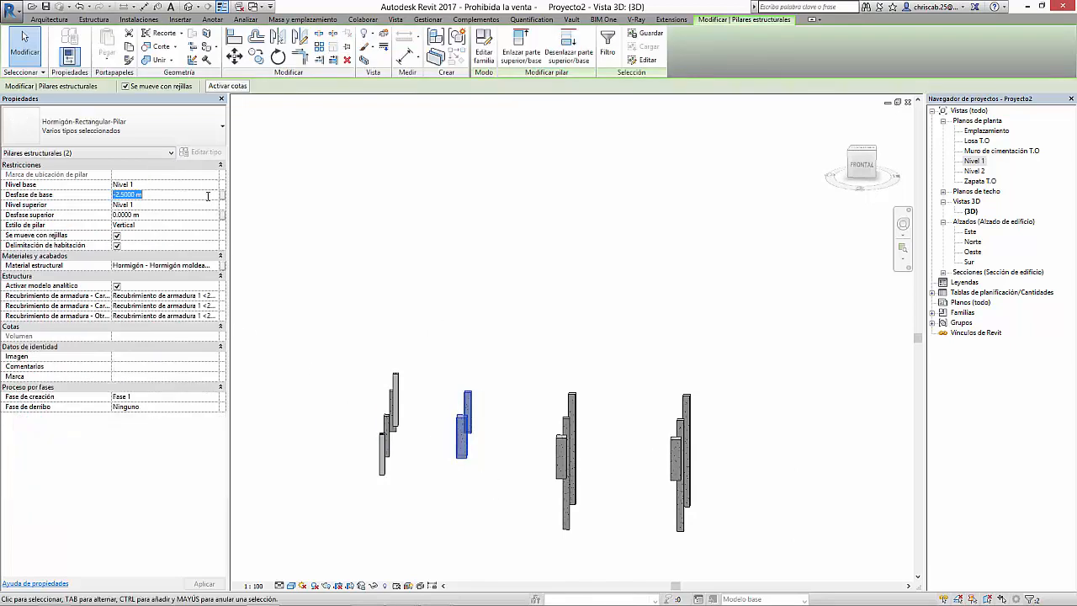
click(199, 215)
text(3)
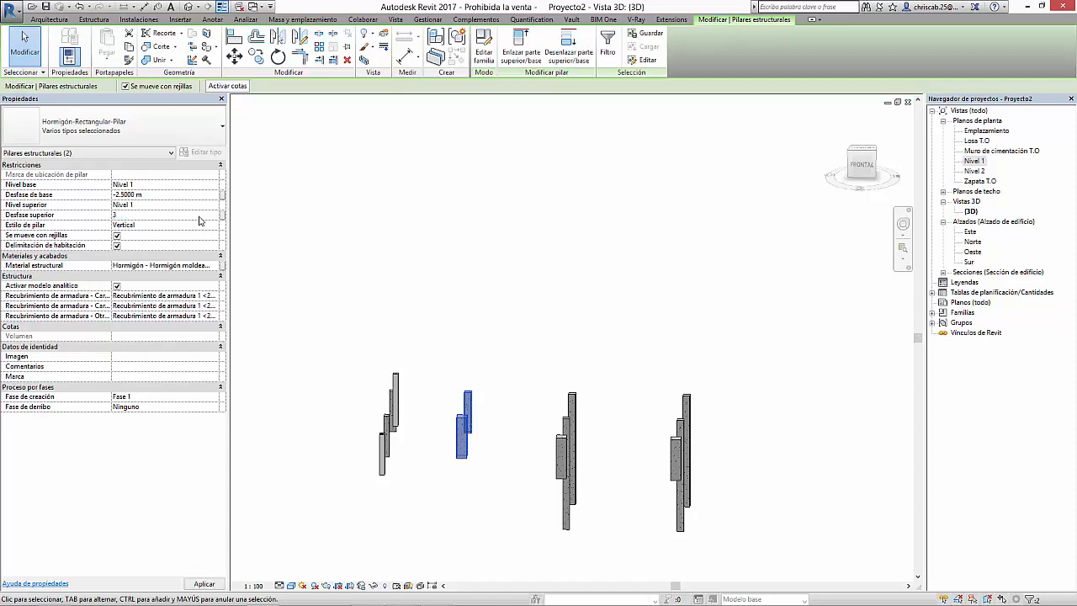
click(528, 392)
Select all the columns in the 3D view and set their top level to Nivel 2.
mouse_move(529, 392)
shift+middle_down()
mouse_move(685, 428)
mouse_move(508, 396)
shift+middle_up()
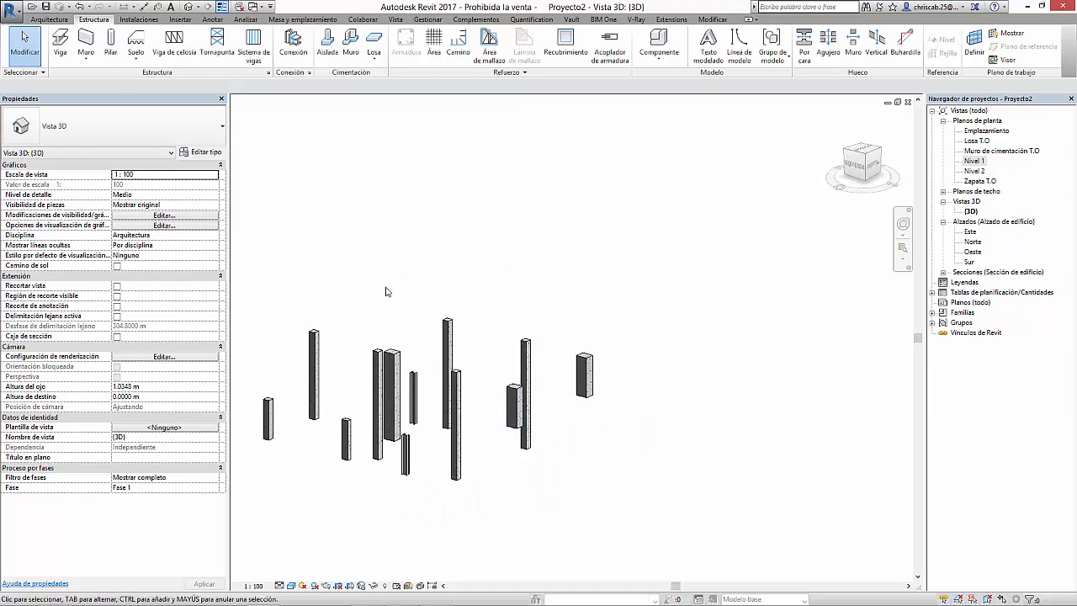
scroll(306, 295, down, 3)
drag(308, 301, 584, 469)
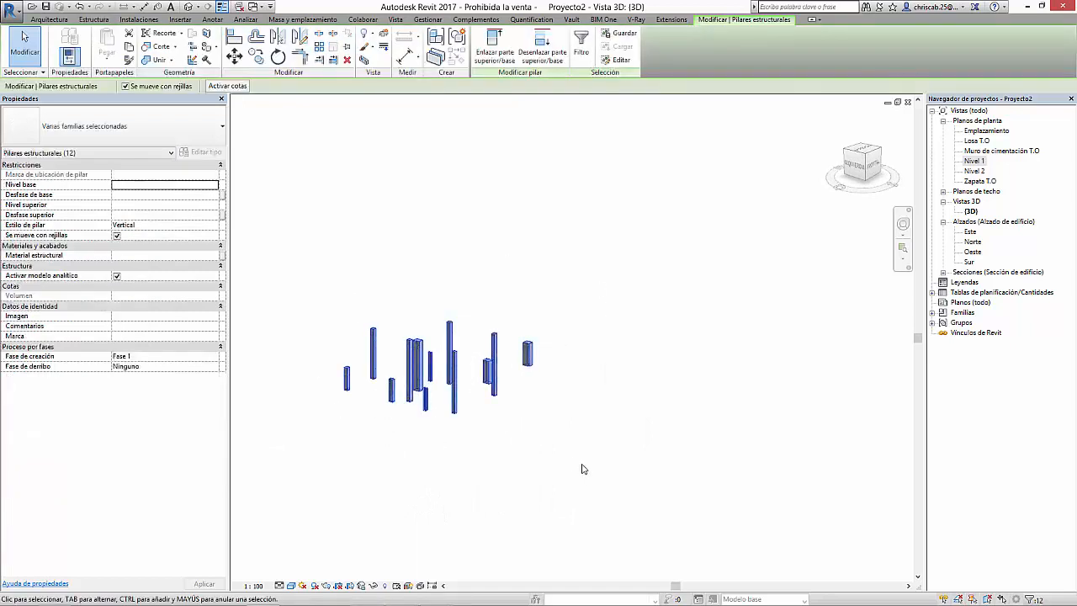
click(215, 187)
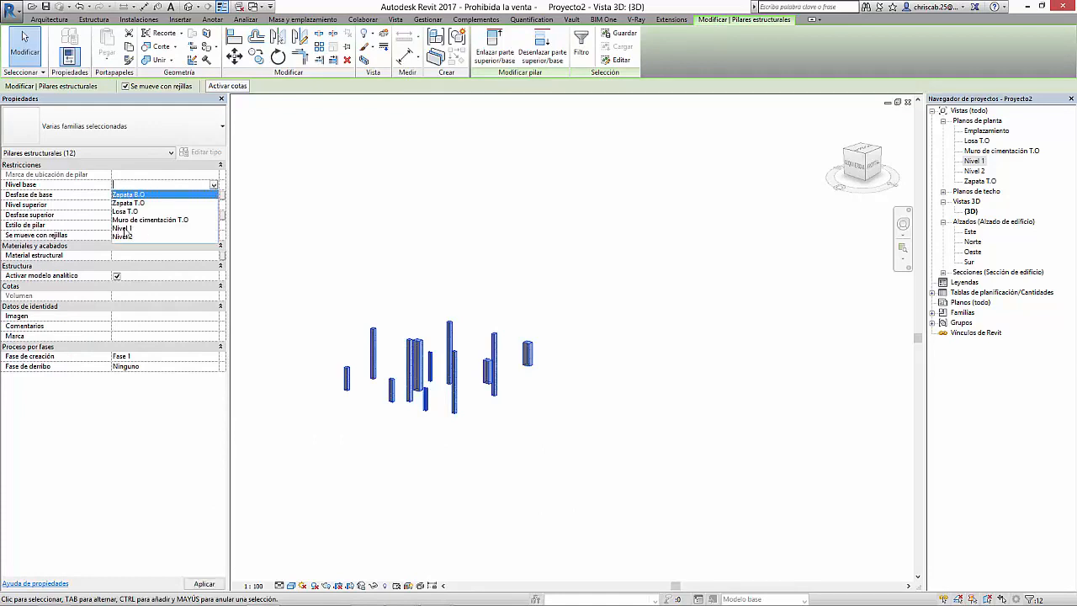
click(214, 185)
click(212, 206)
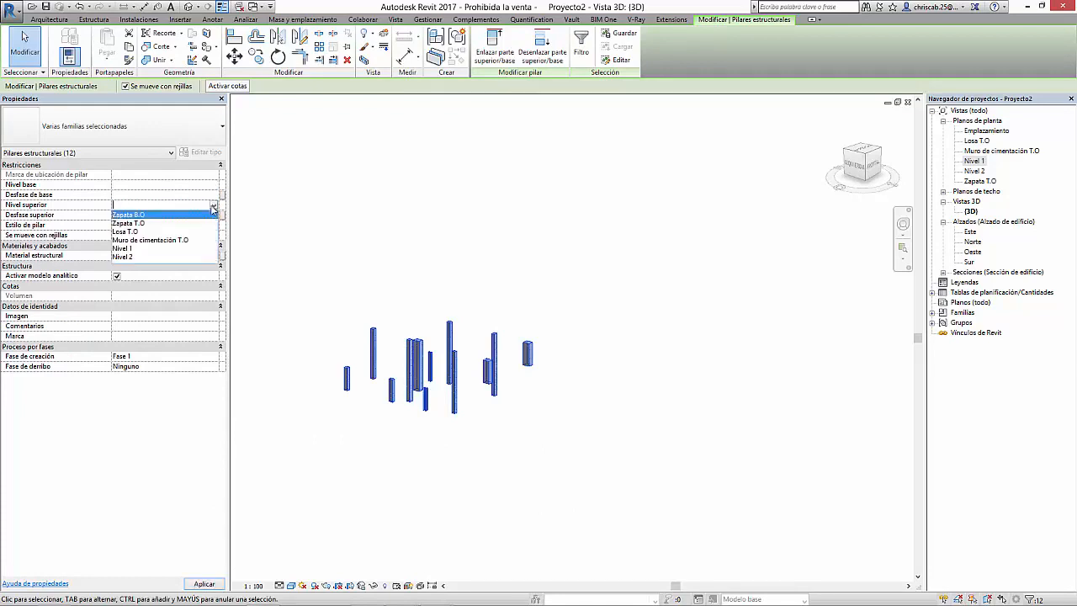
click(141, 258)
Set the top offset of all the selected columns to 1 m and clear the selection.
shift+middle_drag(614, 464, 444, 385)
click(150, 218)
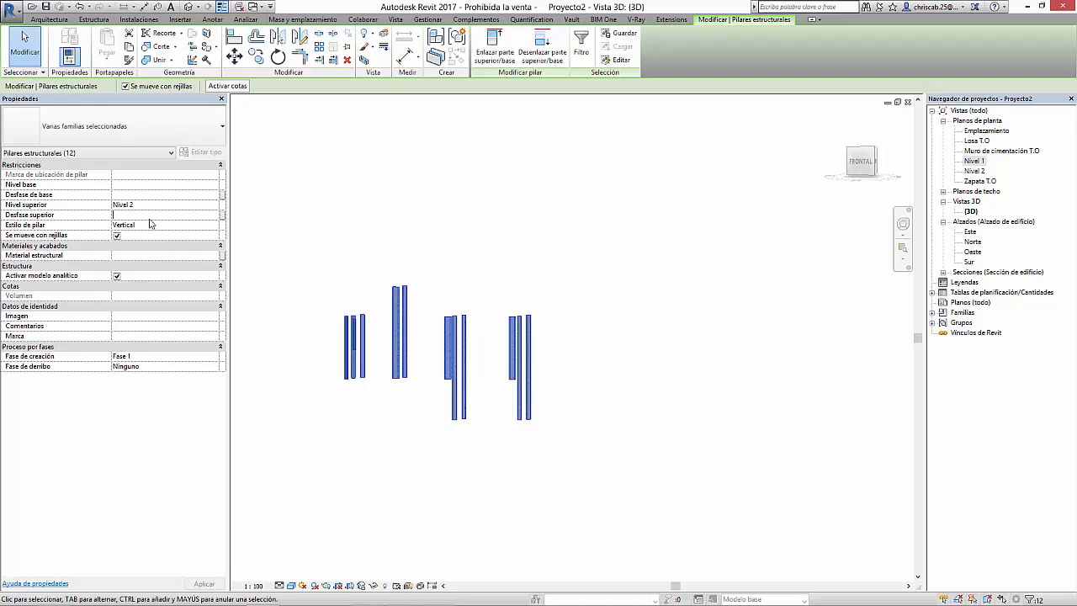
click(310, 290)
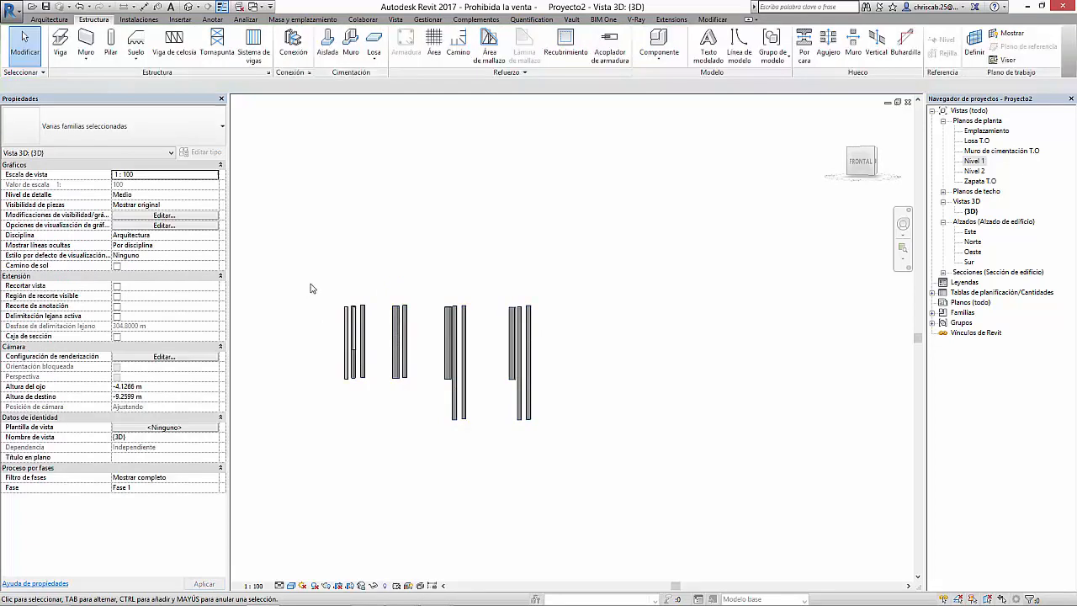
Select all the columns, set their base level to Nivel 1 with a base offset of 0, and check them from the front and in 3D.
shift+middle_drag(342, 439, 420, 414)
scroll(520, 460, up, 4)
middle_drag(494, 389, 289, 289)
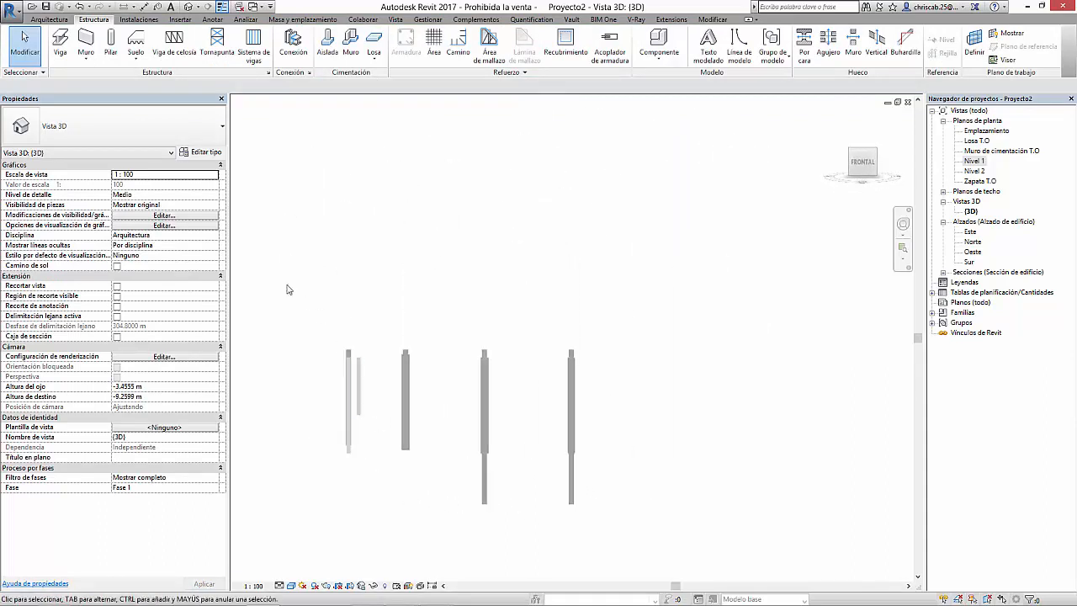
drag(276, 271, 630, 548)
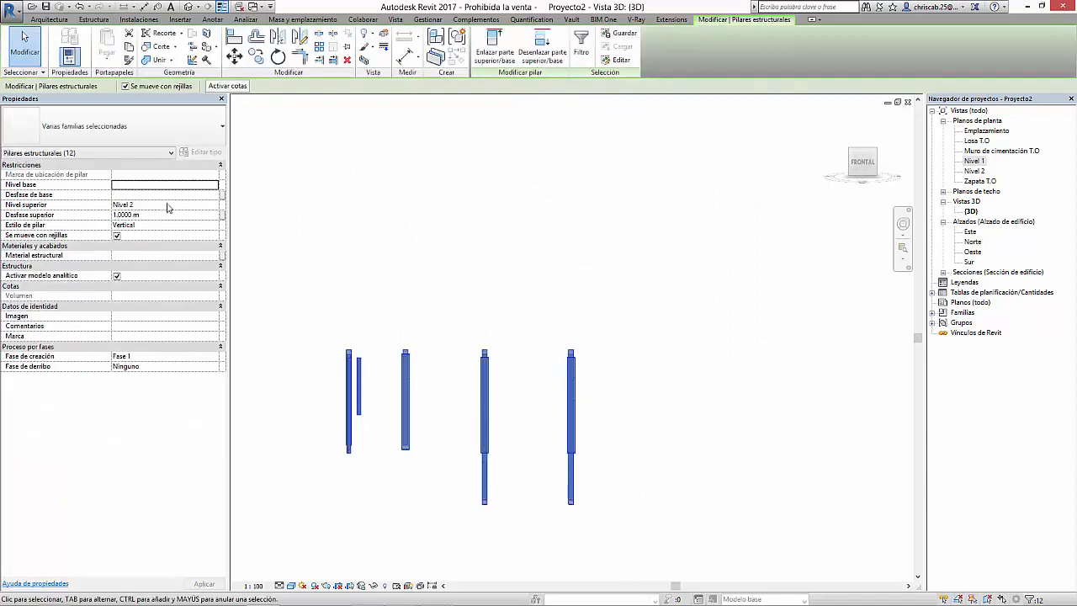
click(213, 185)
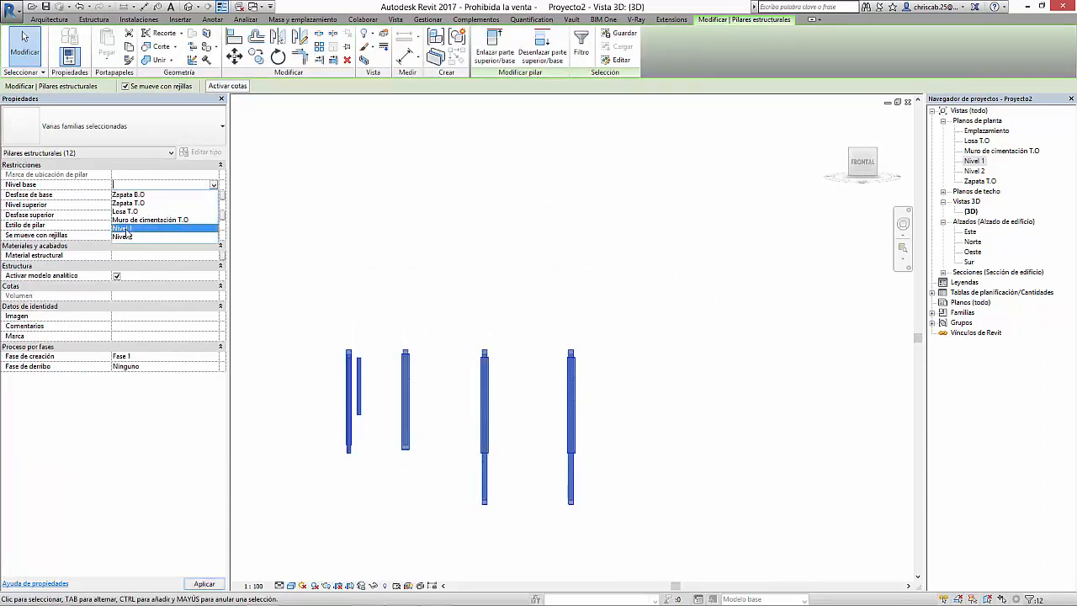
click(132, 230)
click(147, 198)
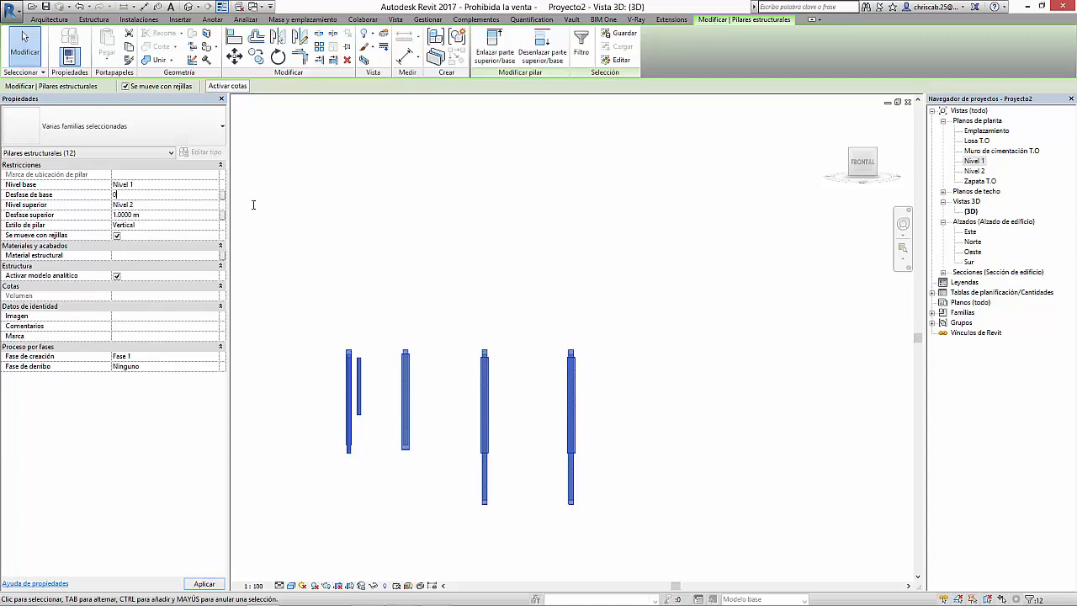
click(471, 223)
mouse_move(462, 454)
shift+middle_down()
mouse_move(654, 480)
mouse_move(527, 420)
mouse_move(454, 435)
shift+middle_up()
click(862, 165)
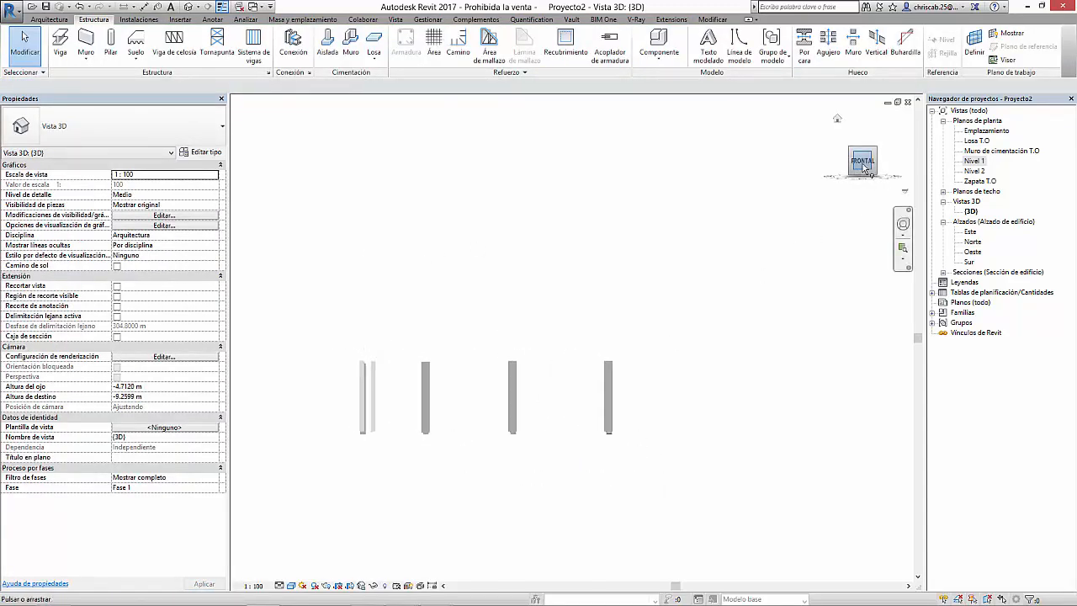
shift+middle_drag(524, 217, 571, 185)
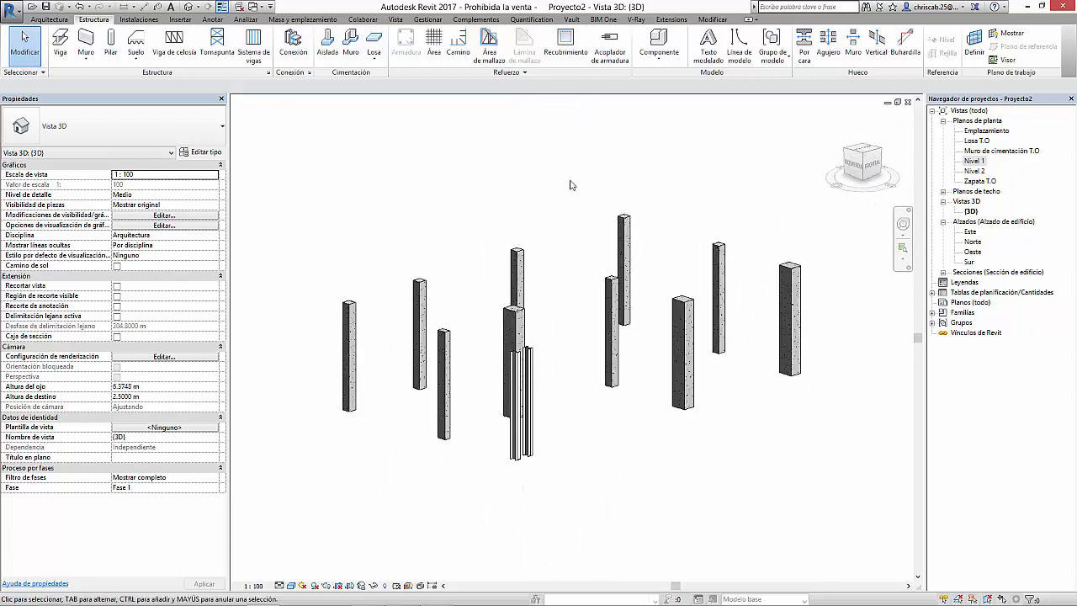
shift+middle_drag(573, 388, 452, 455)
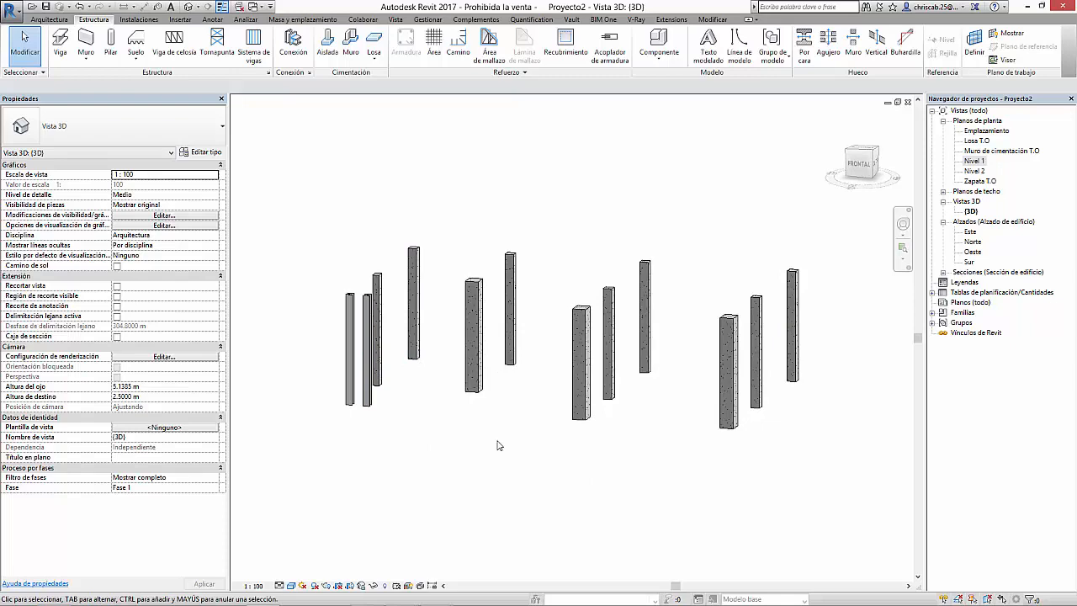
scroll(485, 463, down, 2)
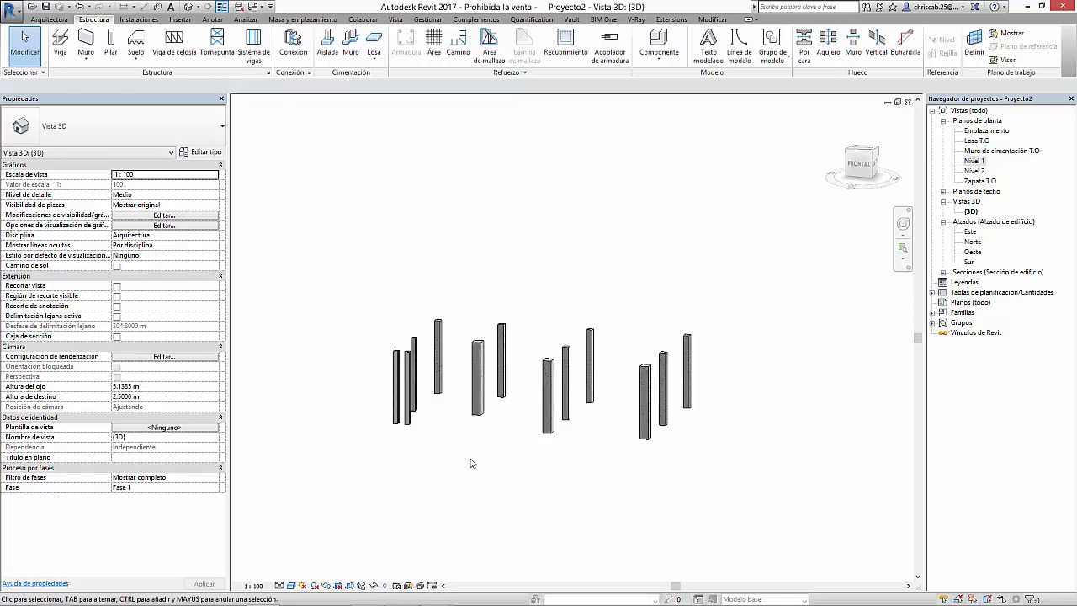
key(alt+Tab)
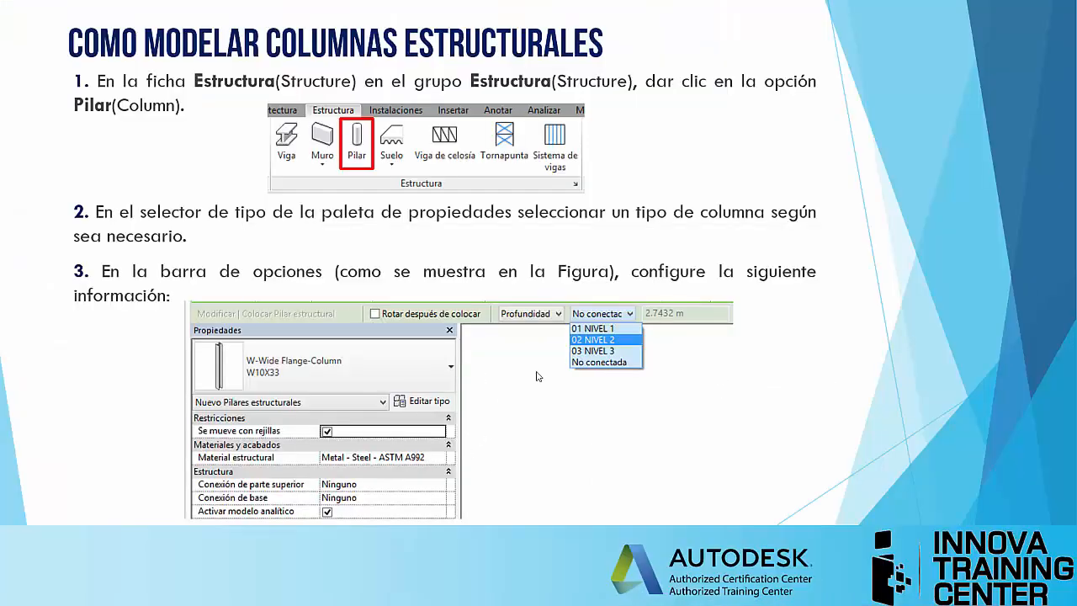
click(539, 376)
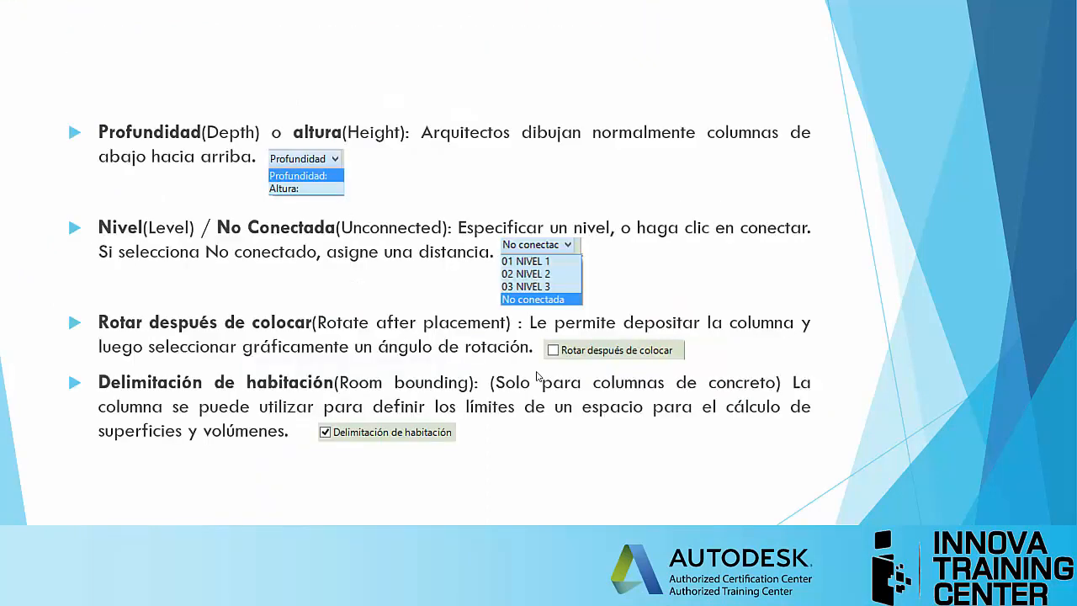
click(537, 376)
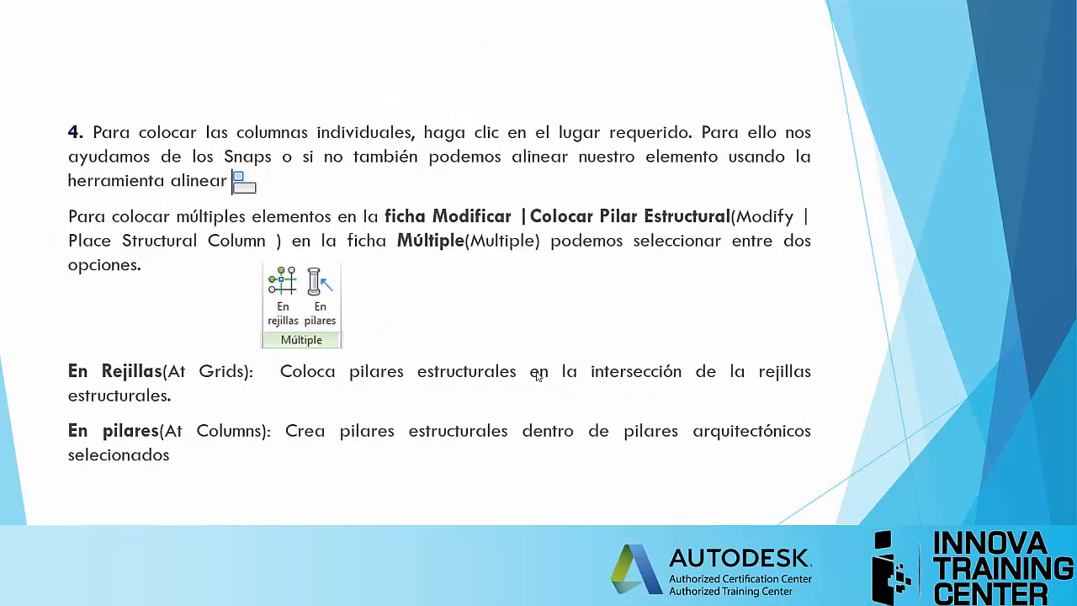
key(Left)
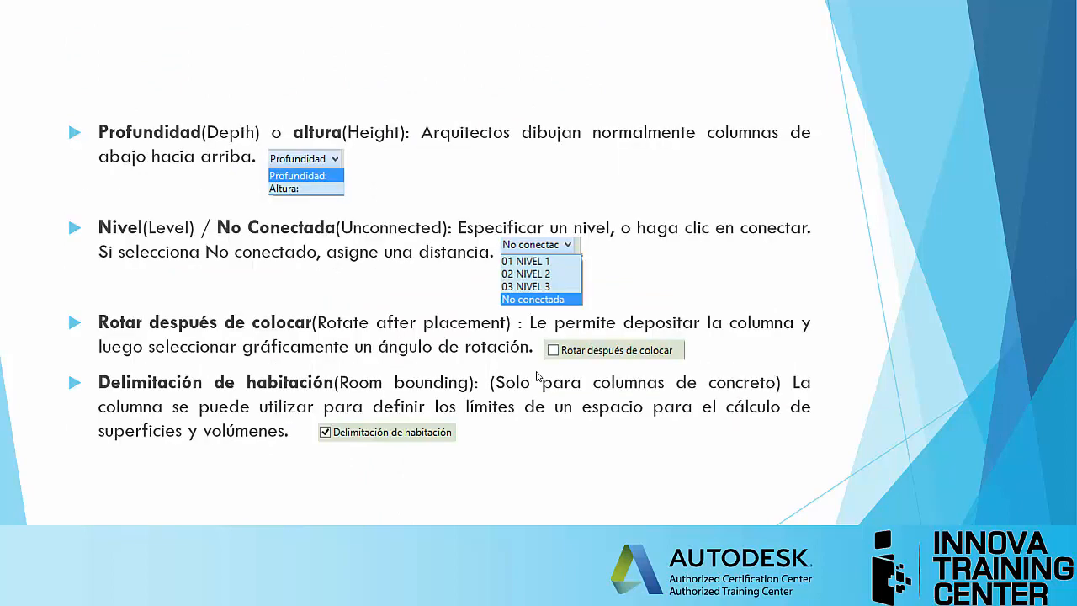